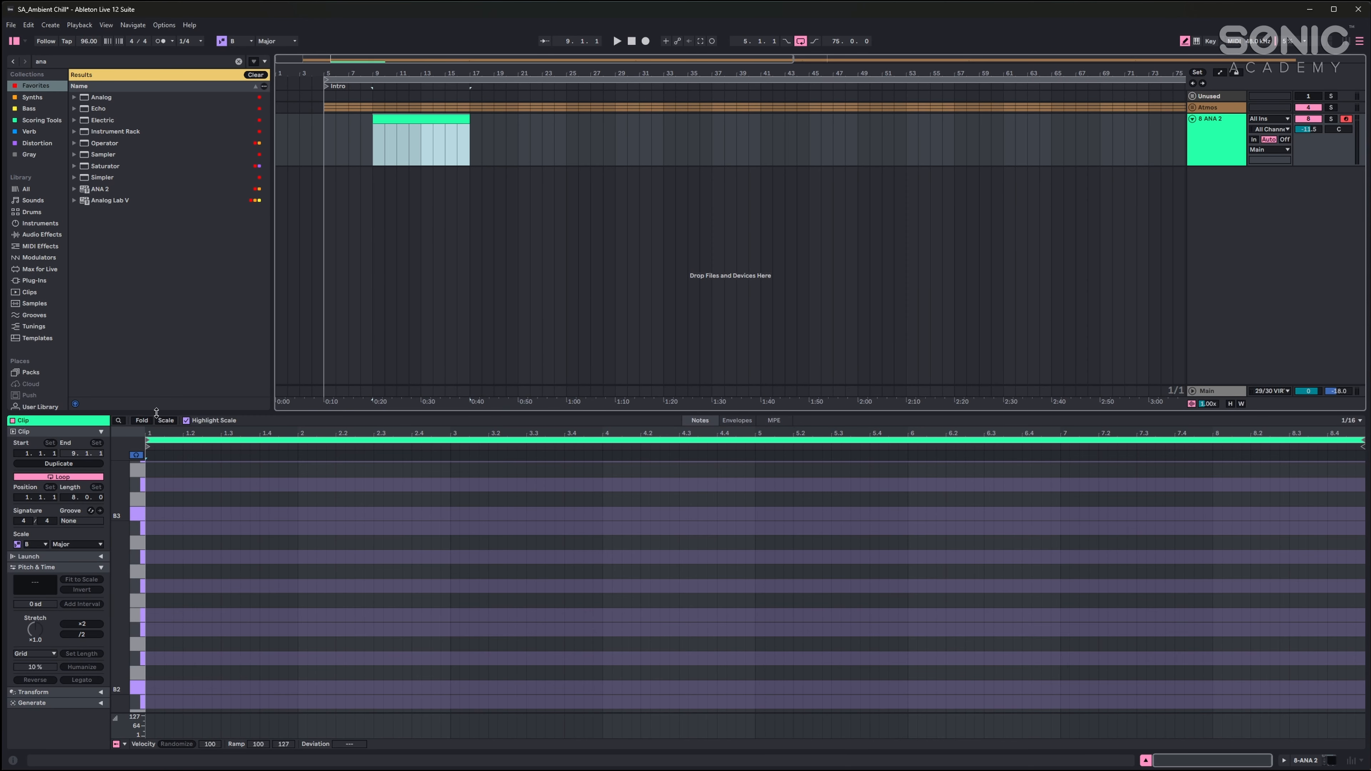
Step: Enlarge the MIDI note editor, limit it to the notes of the scale, and set its grid to 1/4
{"action": "left_click_drag", "start_coordinate": [157, 412], "coordinate": [157, 236]}
{"action": "left_click", "coordinate": [166, 245]}
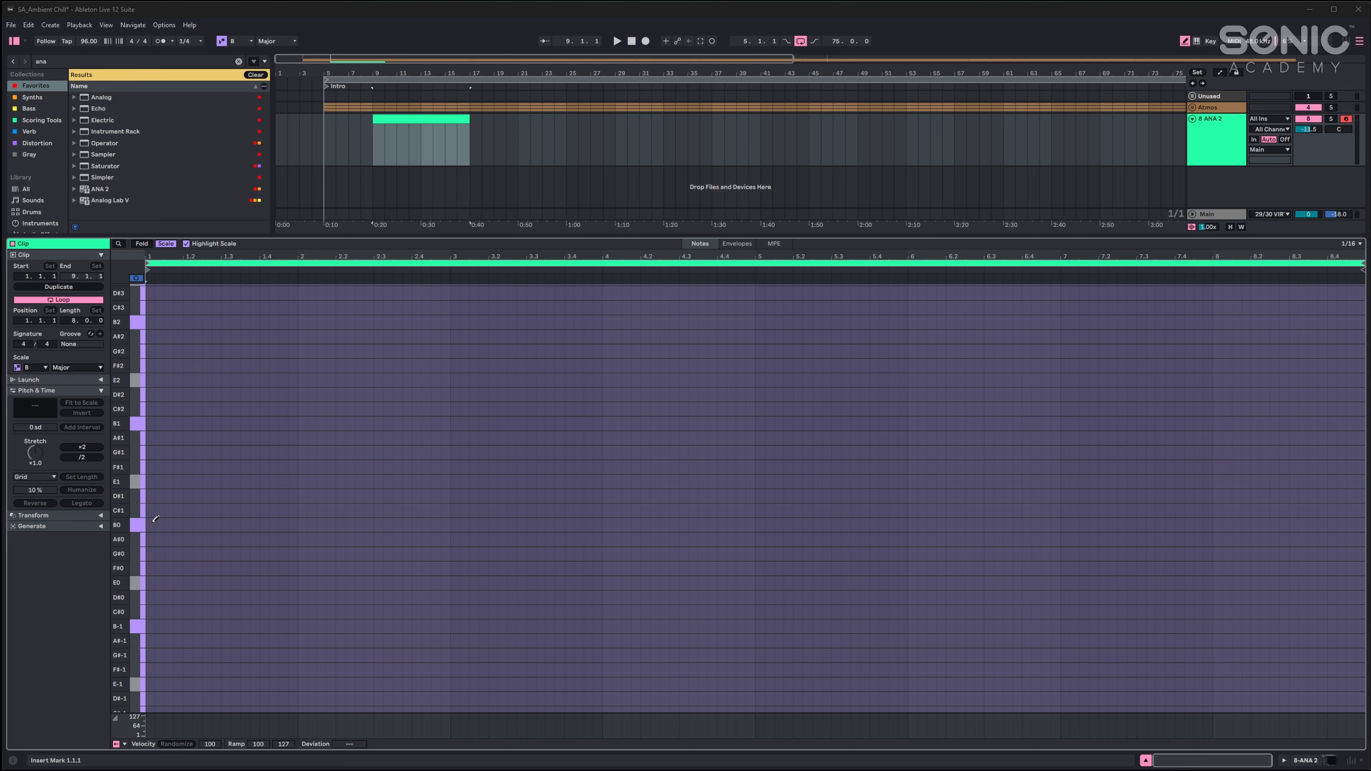
{"action": "key", "text": "b"}
{"action": "key", "text": "ctrl+2"}
{"action": "key", "text": "ctrl+2"}
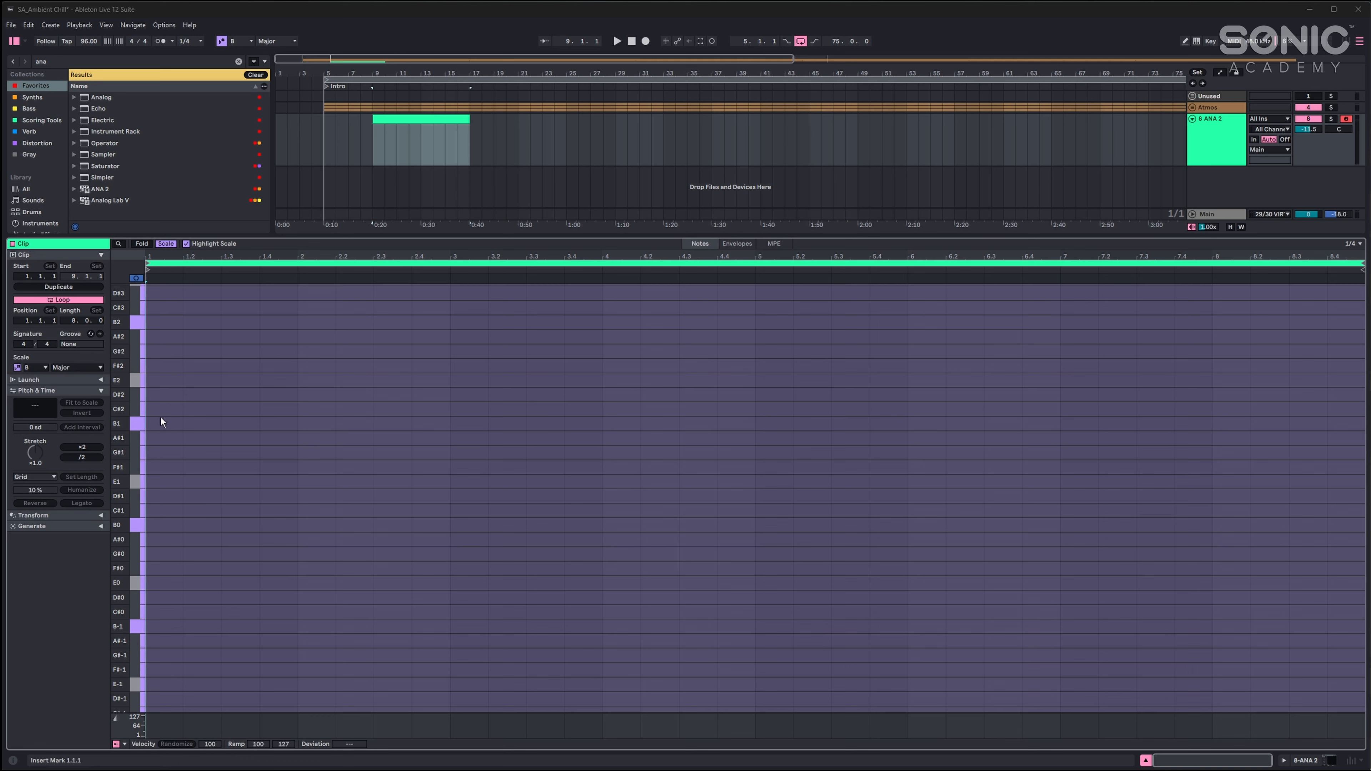
Step: Add quarter-note B2, C#3, D#3, F#3 and A#3 at the start of the clip
{"action": "double_click", "coordinate": [163, 323]}
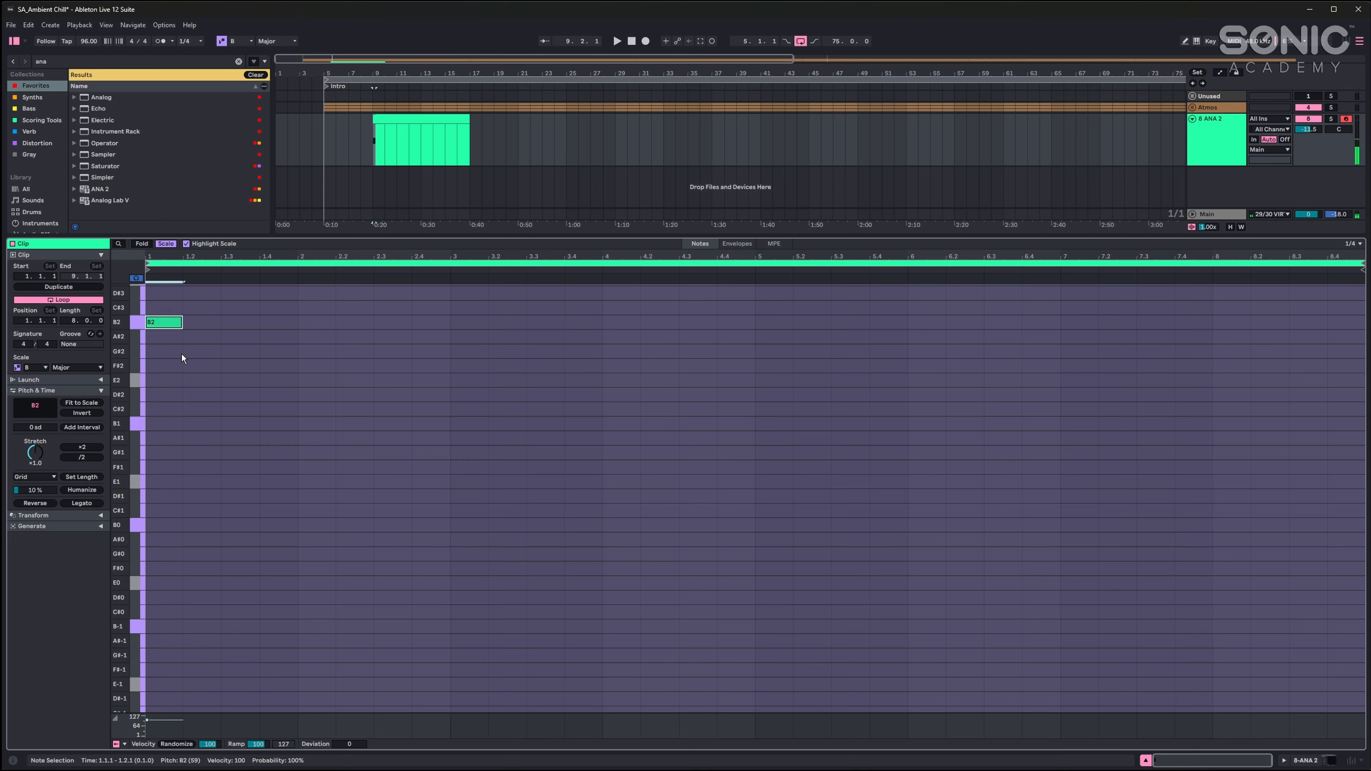
{"action": "scroll", "coordinate": [181, 358], "scroll_direction": "up", "scroll_amount": 2}
{"action": "double_click", "coordinate": [167, 392]}
{"action": "double_click", "coordinate": [165, 360]}
{"action": "double_click", "coordinate": [164, 332]}
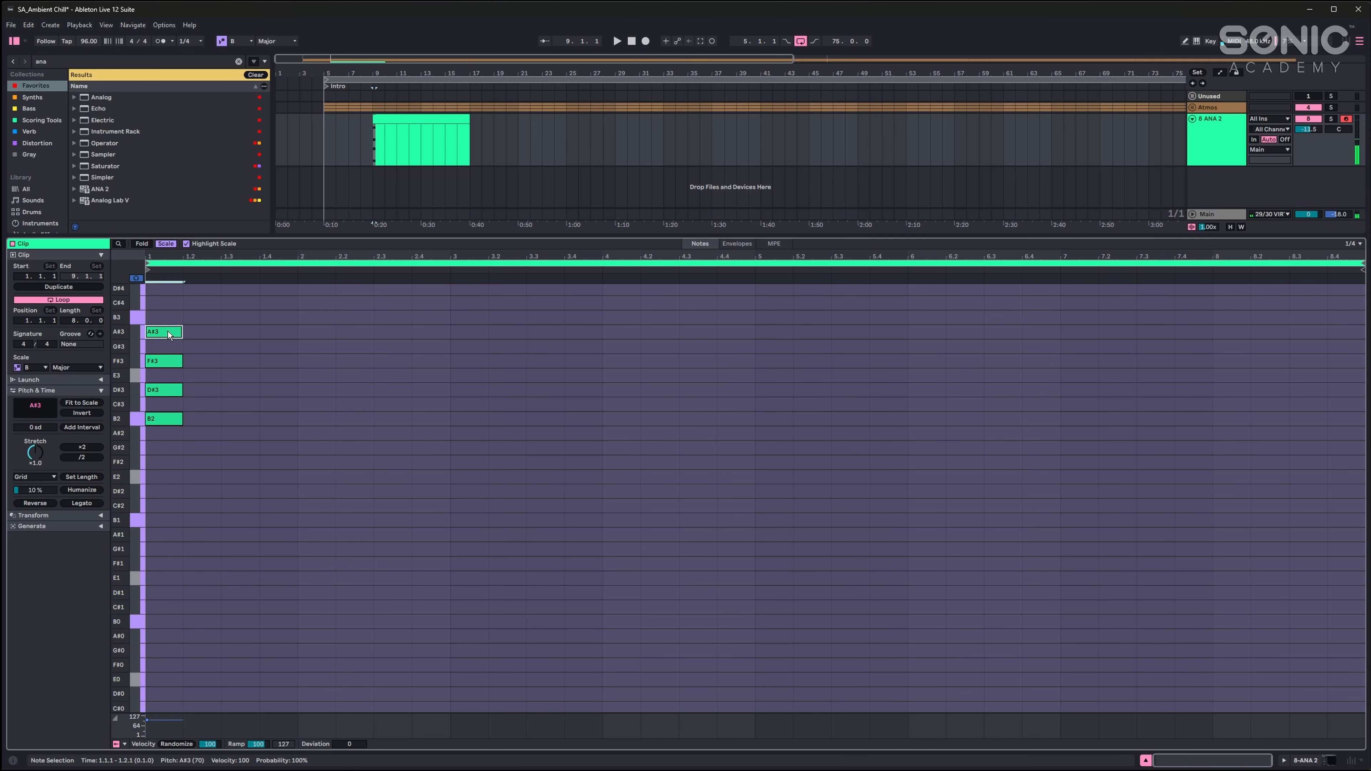
{"action": "left_click_drag", "start_coordinate": [173, 457], "coordinate": [174, 336]}
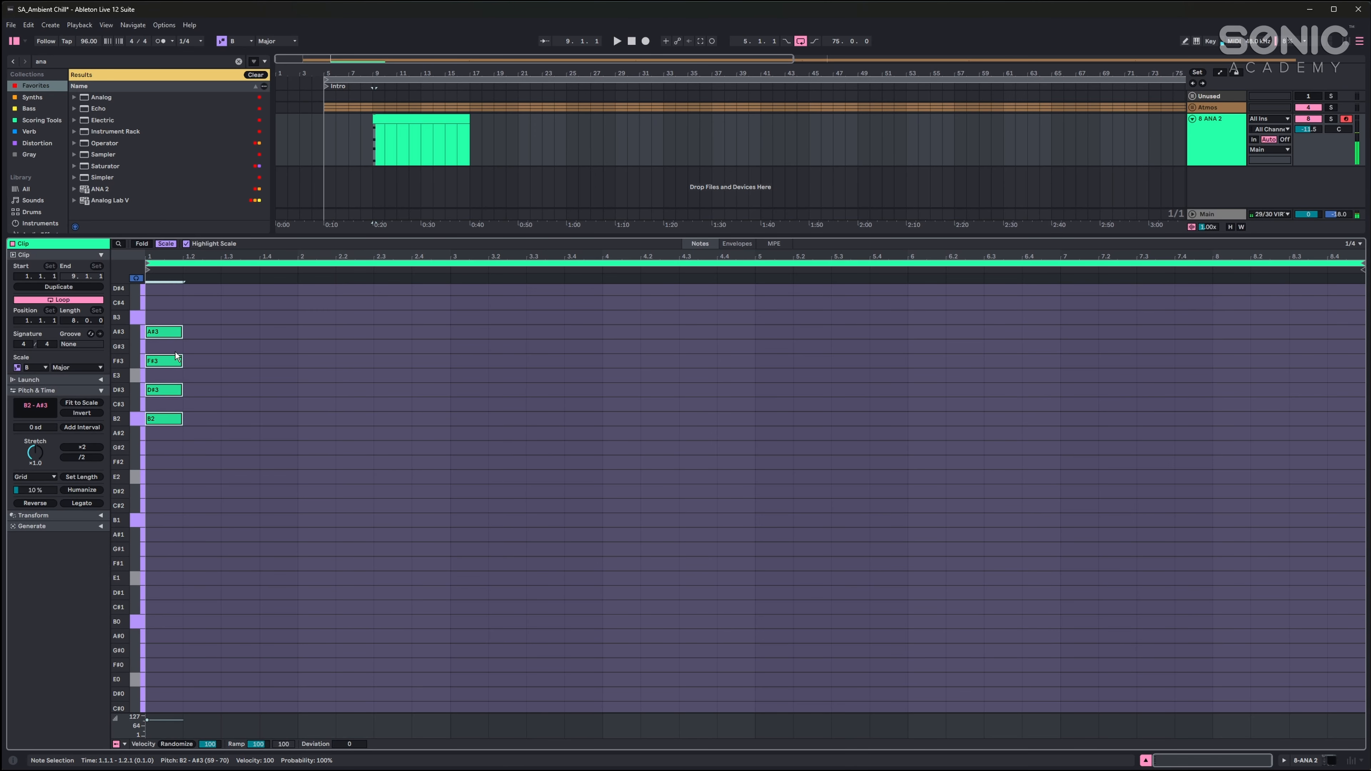
{"action": "left_click", "coordinate": [209, 398]}
{"action": "double_click", "coordinate": [171, 405]}
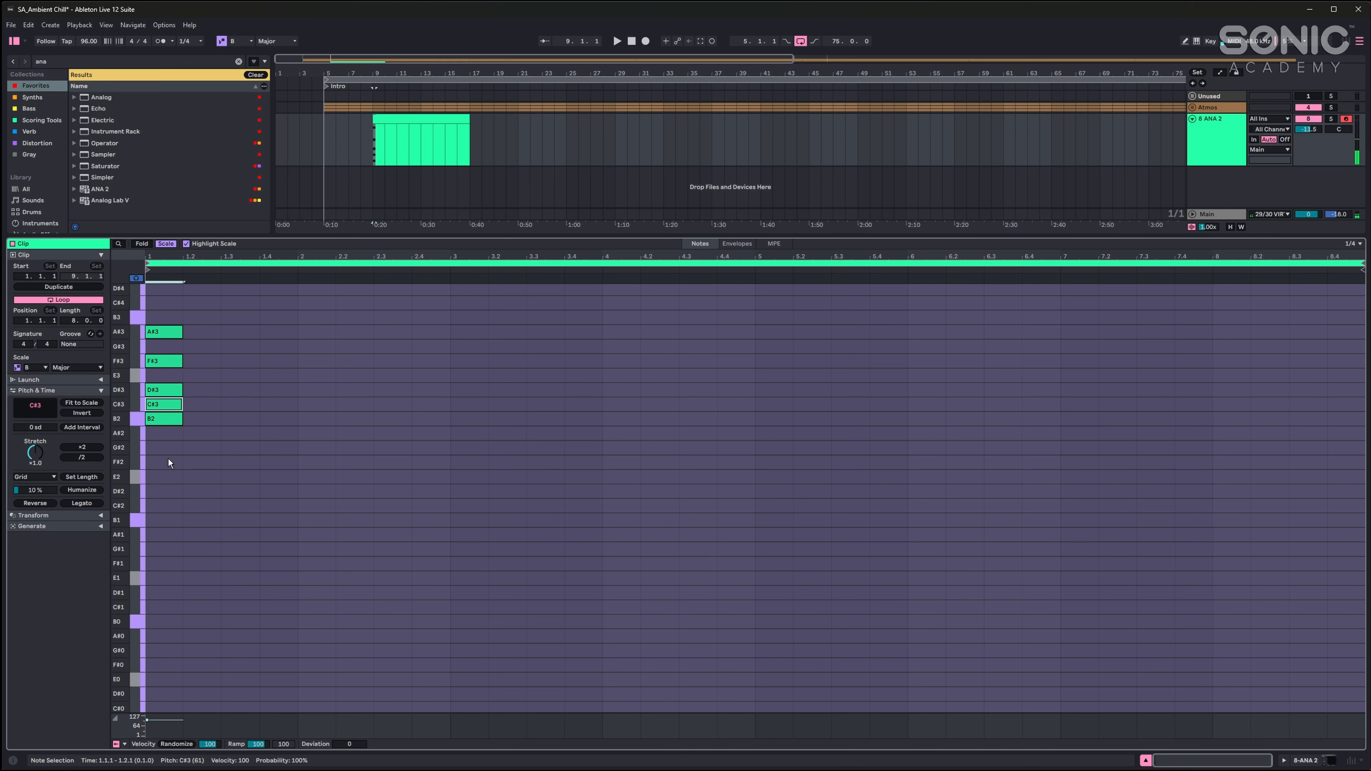
Step: Extend all five notes of the chord to four bars, ending at bar 5, and play it back
{"action": "left_click_drag", "start_coordinate": [167, 511], "coordinate": [173, 302]}
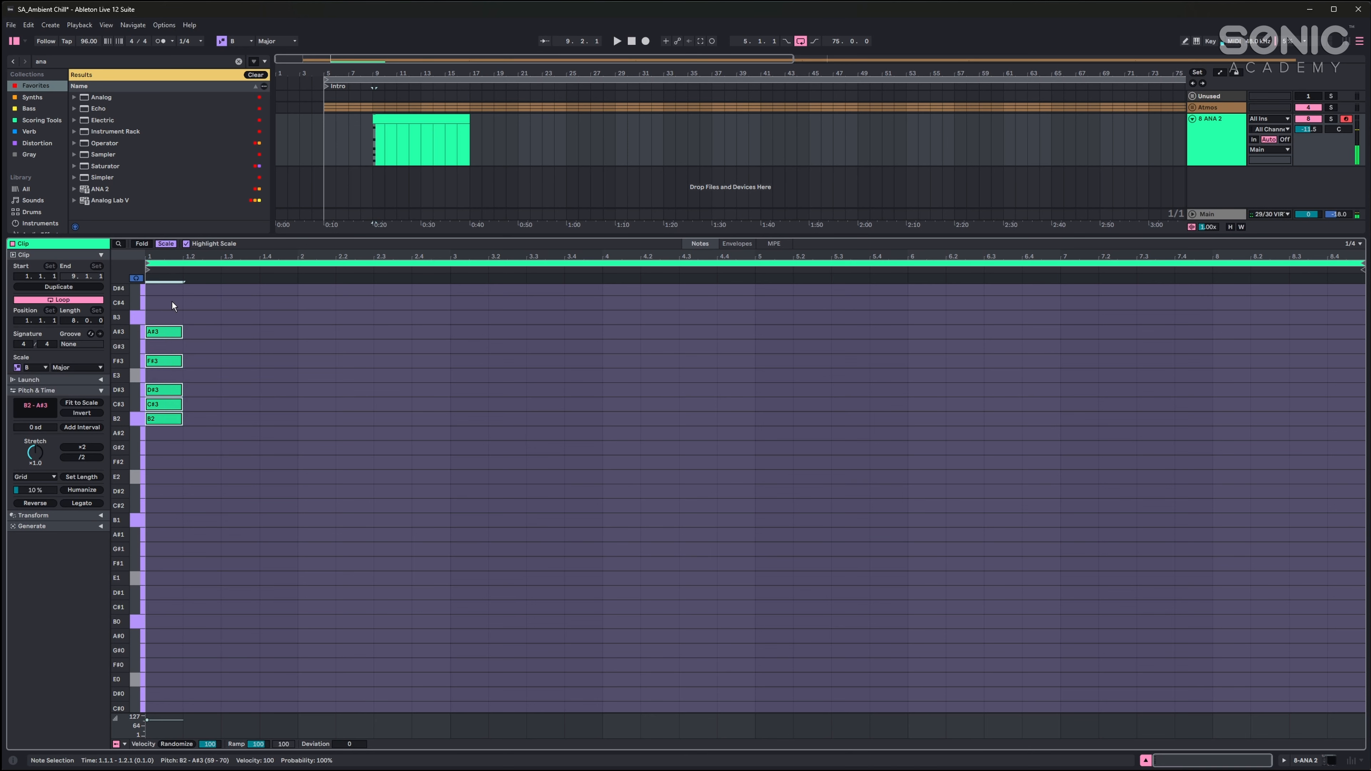
{"action": "left_click_drag", "start_coordinate": [162, 457], "coordinate": [752, 332]}
{"action": "key", "text": "space"}
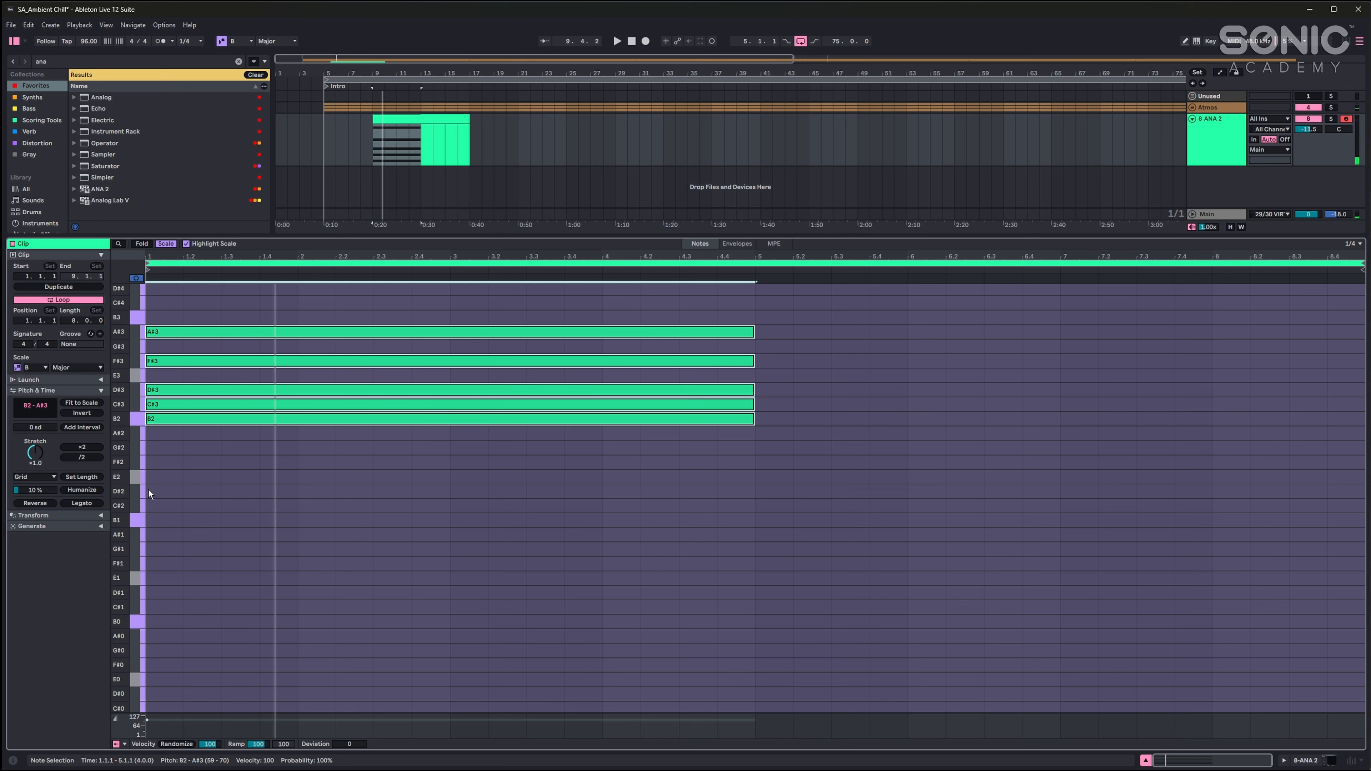
Step: Add a four-bar F#2 bass note beneath the first chord and play it back
{"action": "double_click", "coordinate": [154, 462]}
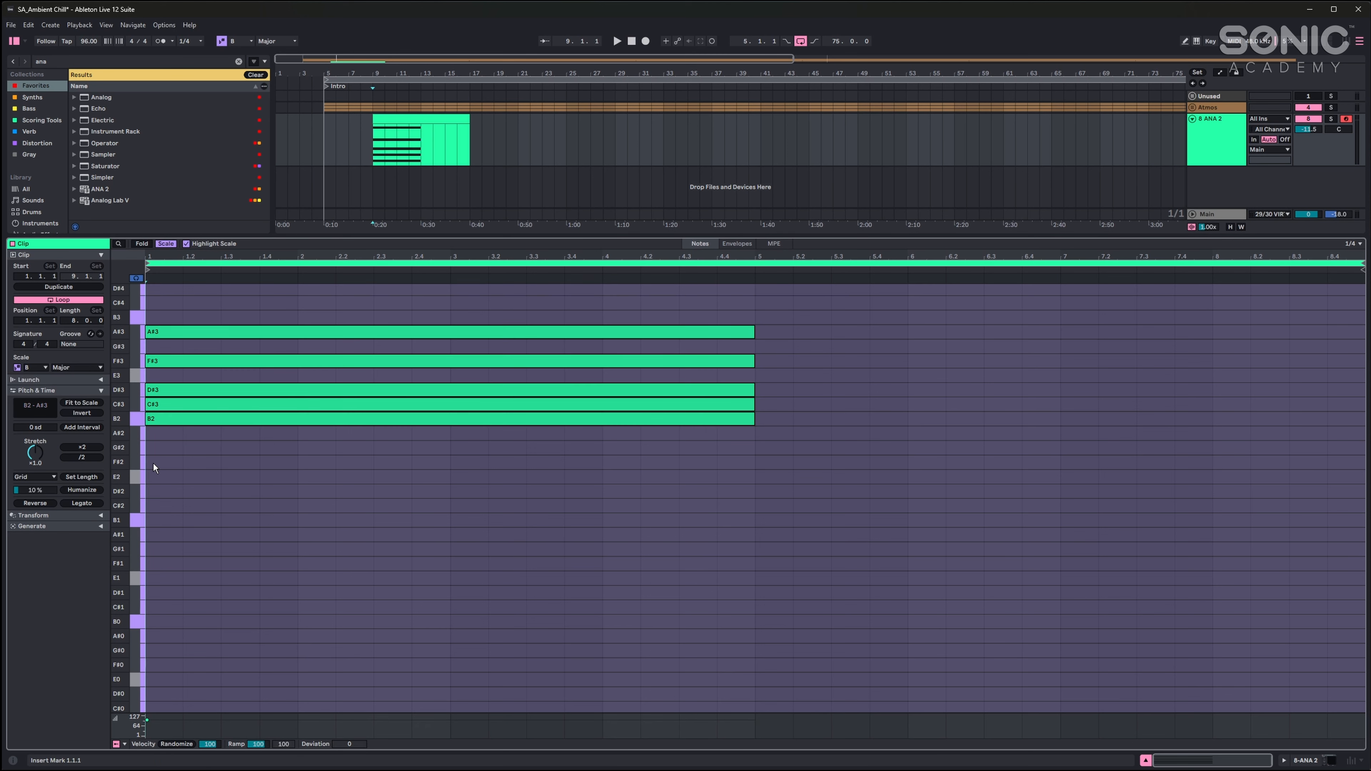
{"action": "left_click_drag", "start_coordinate": [183, 463], "coordinate": [750, 480]}
{"action": "key", "text": "space"}
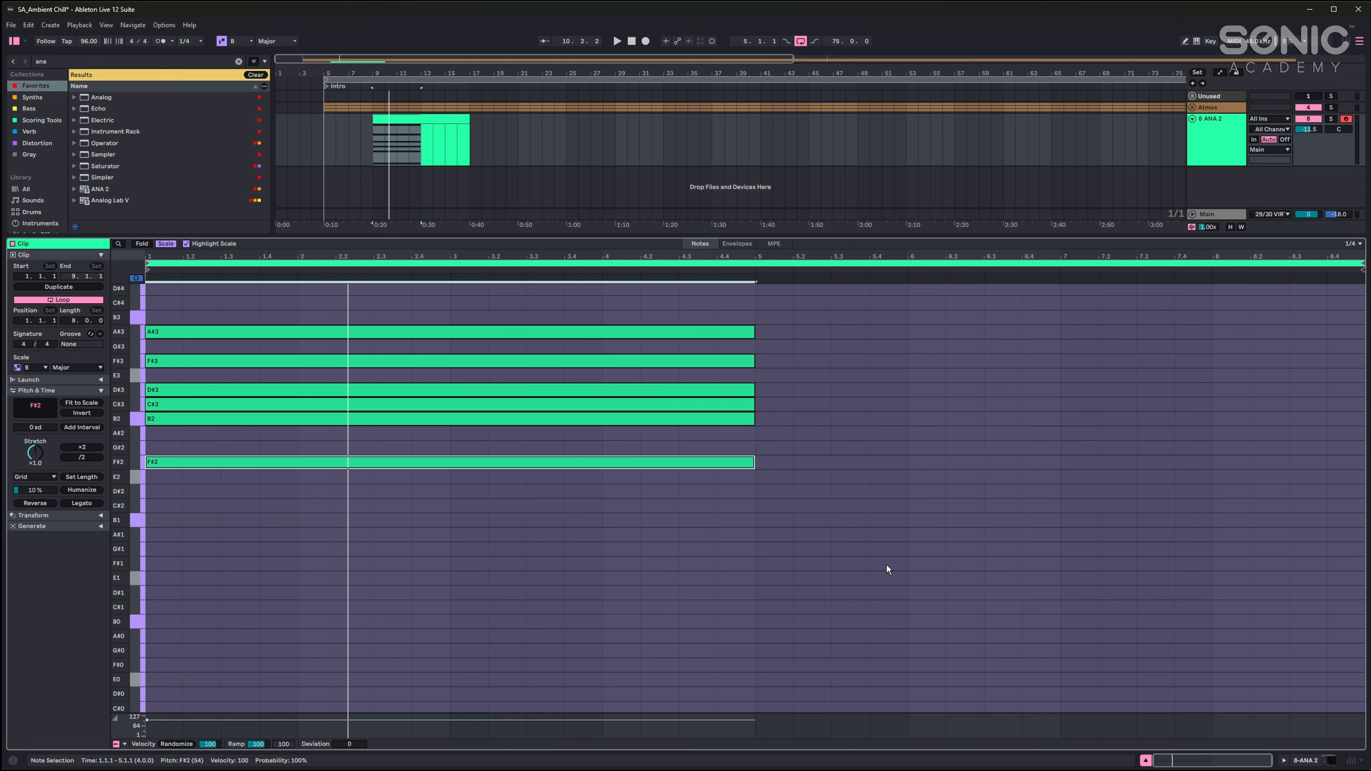
{"action": "key", "text": "ctrl+a"}
{"action": "left_click", "coordinate": [608, 449]}
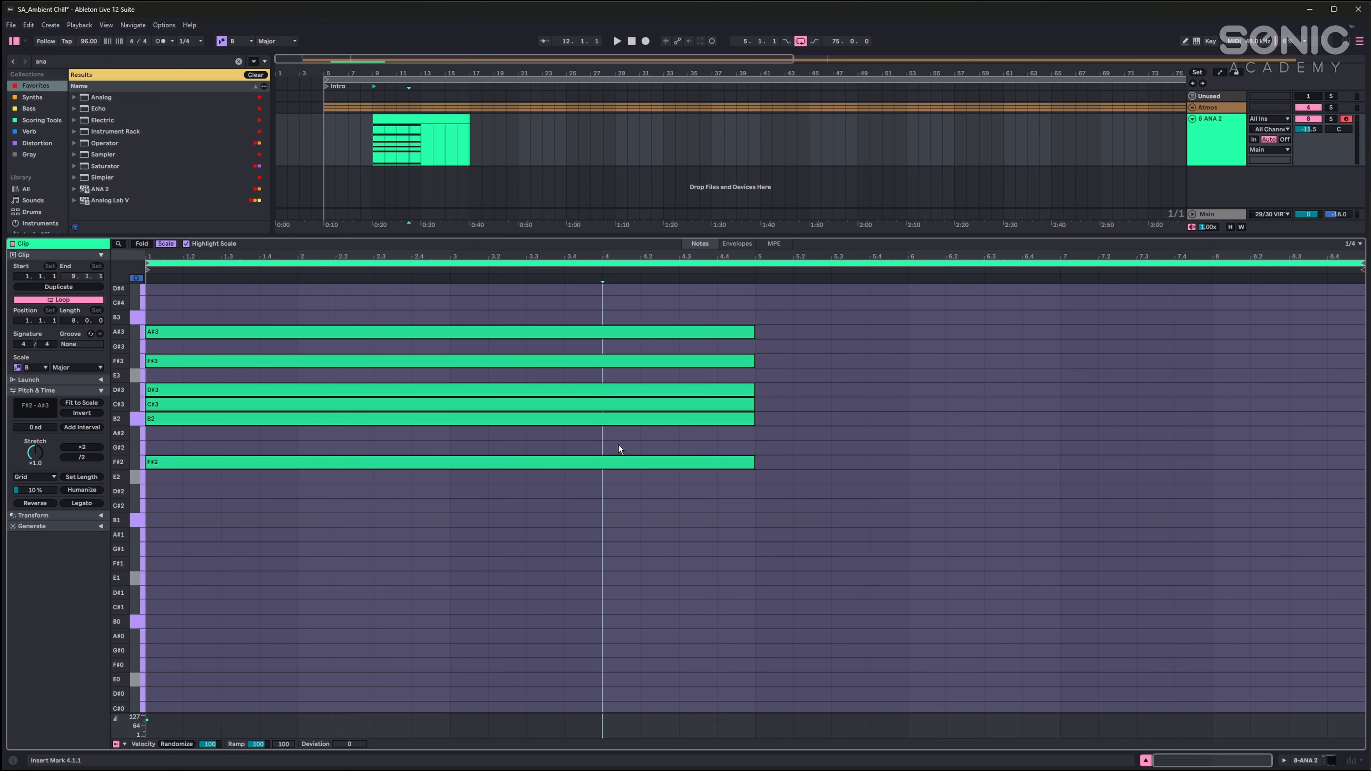
{"action": "left_click_drag", "start_coordinate": [619, 446], "coordinate": [611, 306]}
{"action": "left_click_drag", "start_coordinate": [656, 506], "coordinate": [655, 465]}
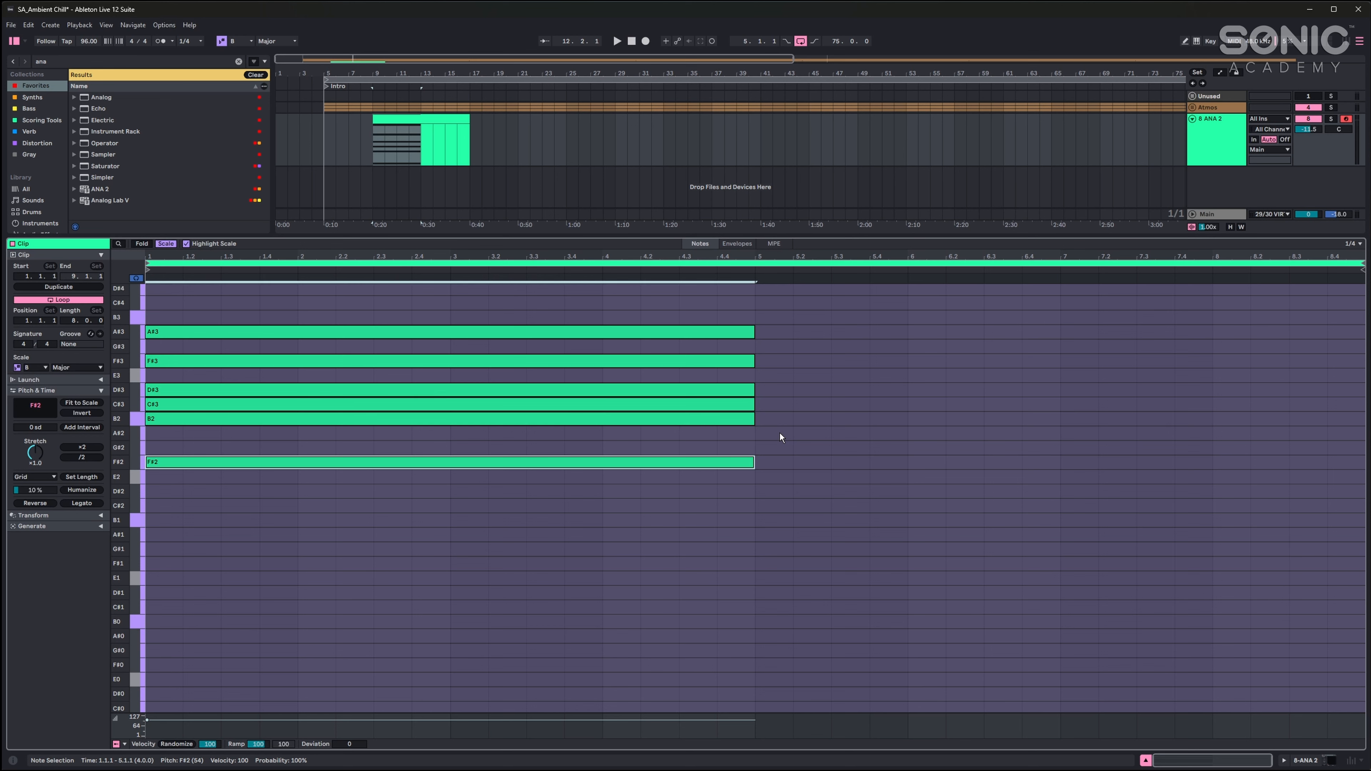
Step: Build a second chord of C#3, D#3, F#3 and G#3 at bar 5 and extend it four bars to the clip's end
{"action": "double_click", "coordinate": [775, 406]}
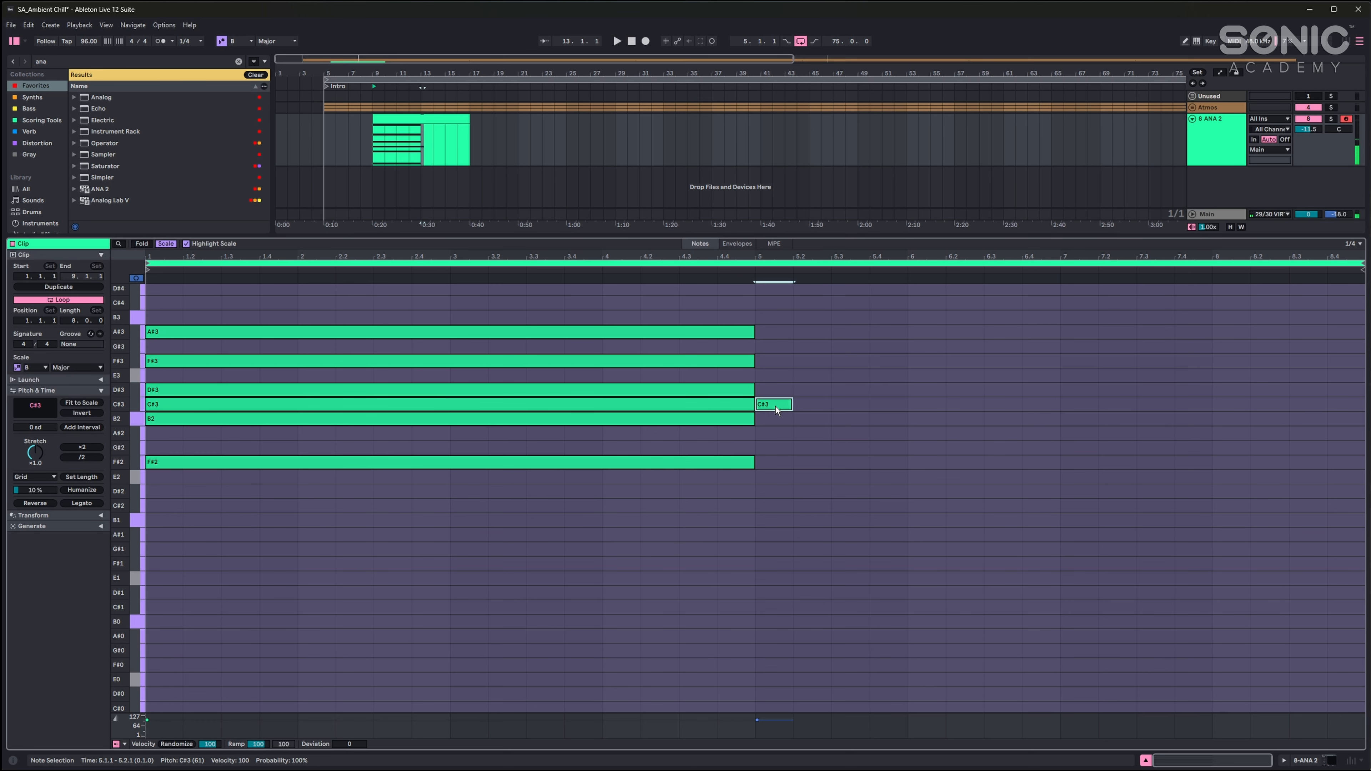
{"action": "double_click", "coordinate": [777, 390]}
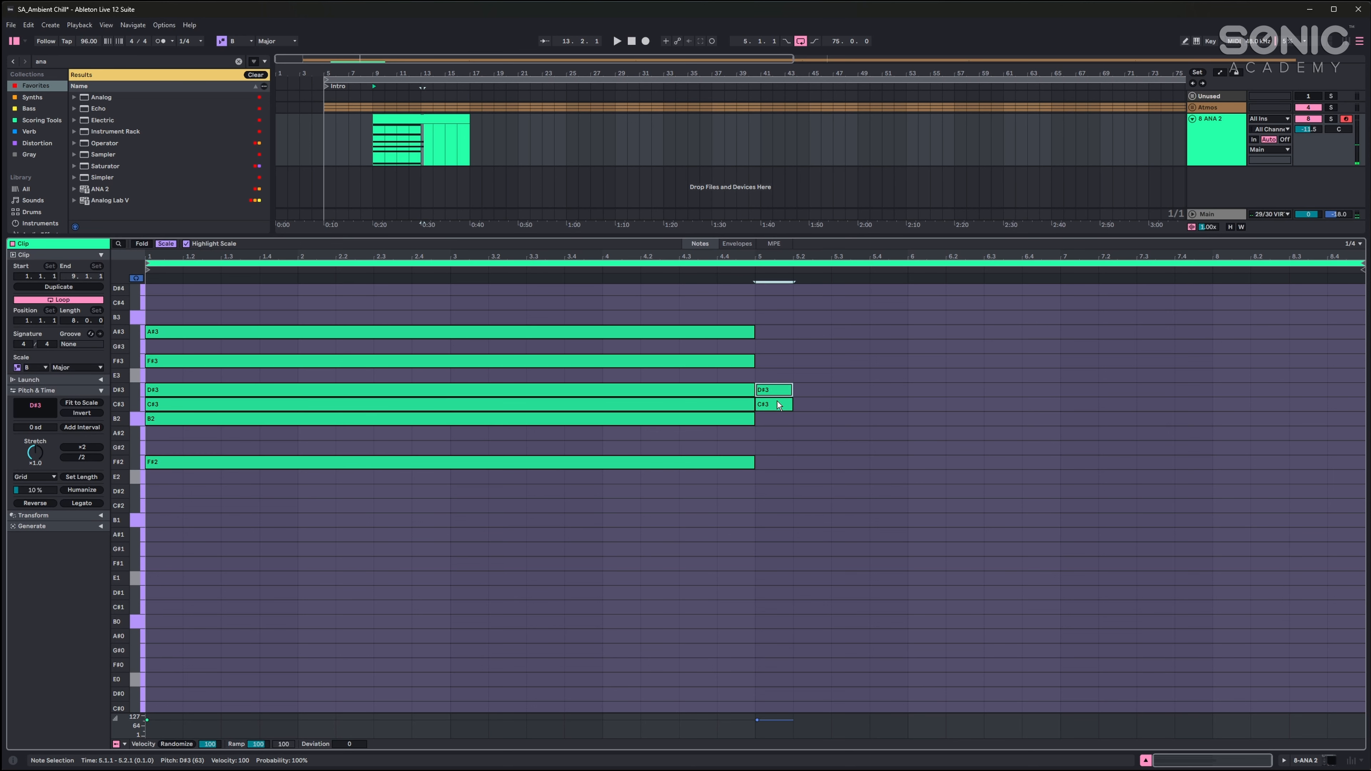
{"action": "double_click", "coordinate": [773, 363]}
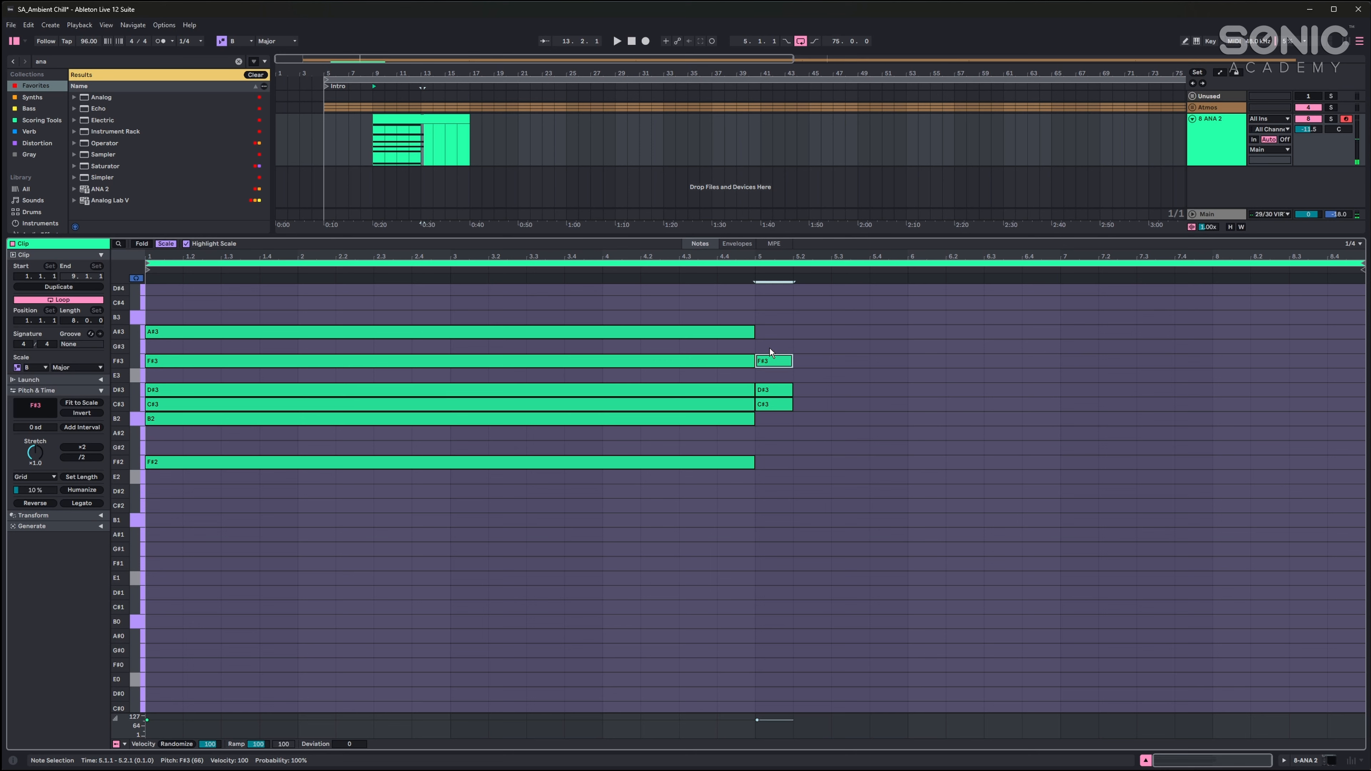
{"action": "double_click", "coordinate": [771, 350]}
{"action": "left_click_drag", "start_coordinate": [781, 326], "coordinate": [1364, 406]}
Step: Play back the second chord and the change into it from bar 4
{"action": "key", "text": "space"}
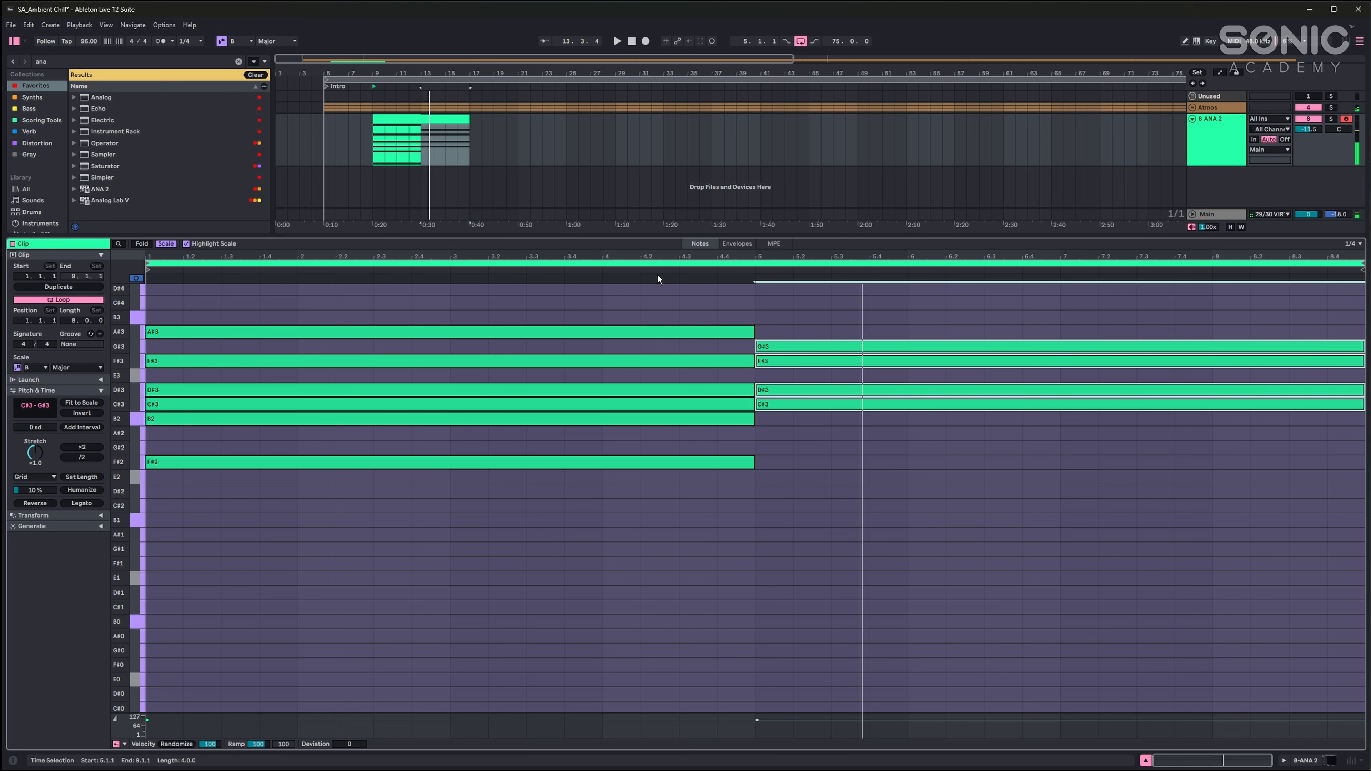
{"action": "left_click", "coordinate": [604, 271]}
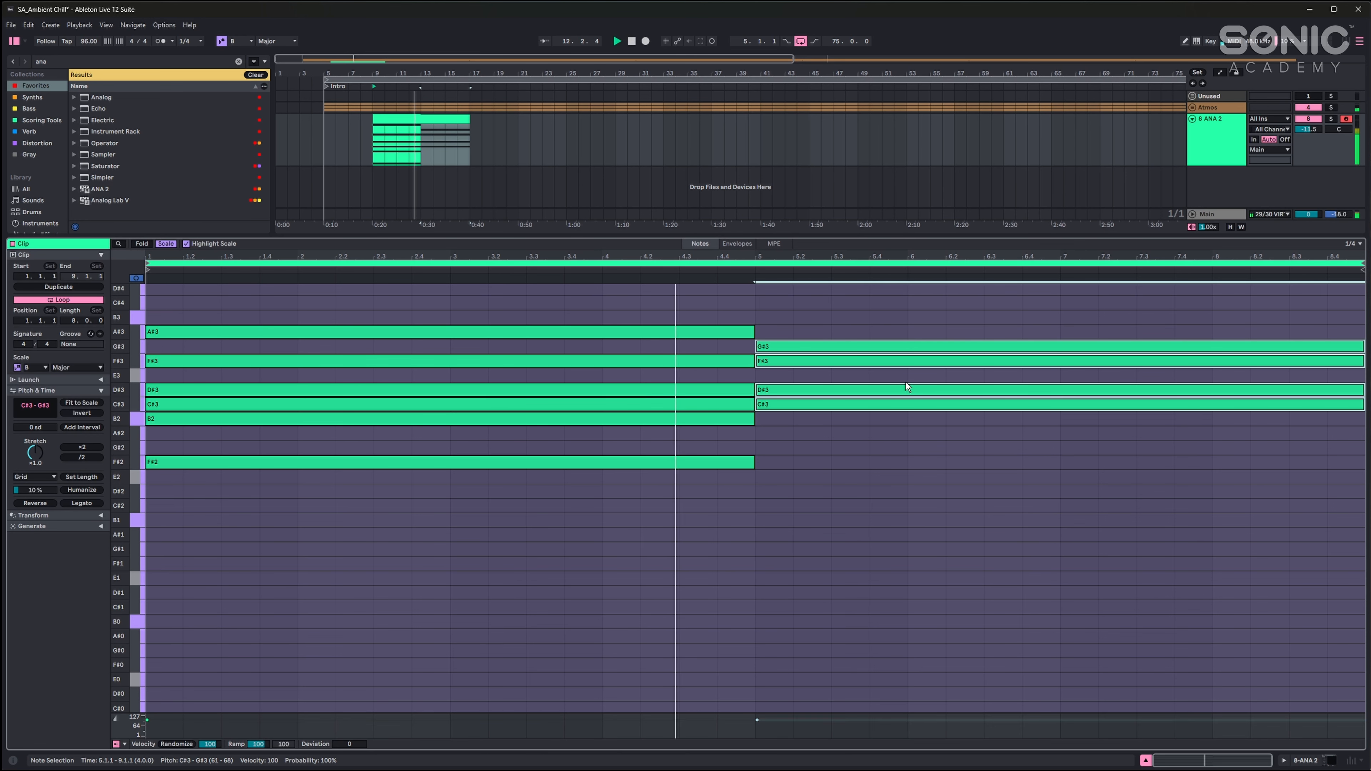
{"action": "left_click", "coordinate": [804, 437]}
{"action": "key", "text": "space"}
Step: Duplicate the F#2 bass note under the second chord and raise the copy to G#2
{"action": "left_click", "coordinate": [644, 461]}
{"action": "key", "text": "ctrl+d"}
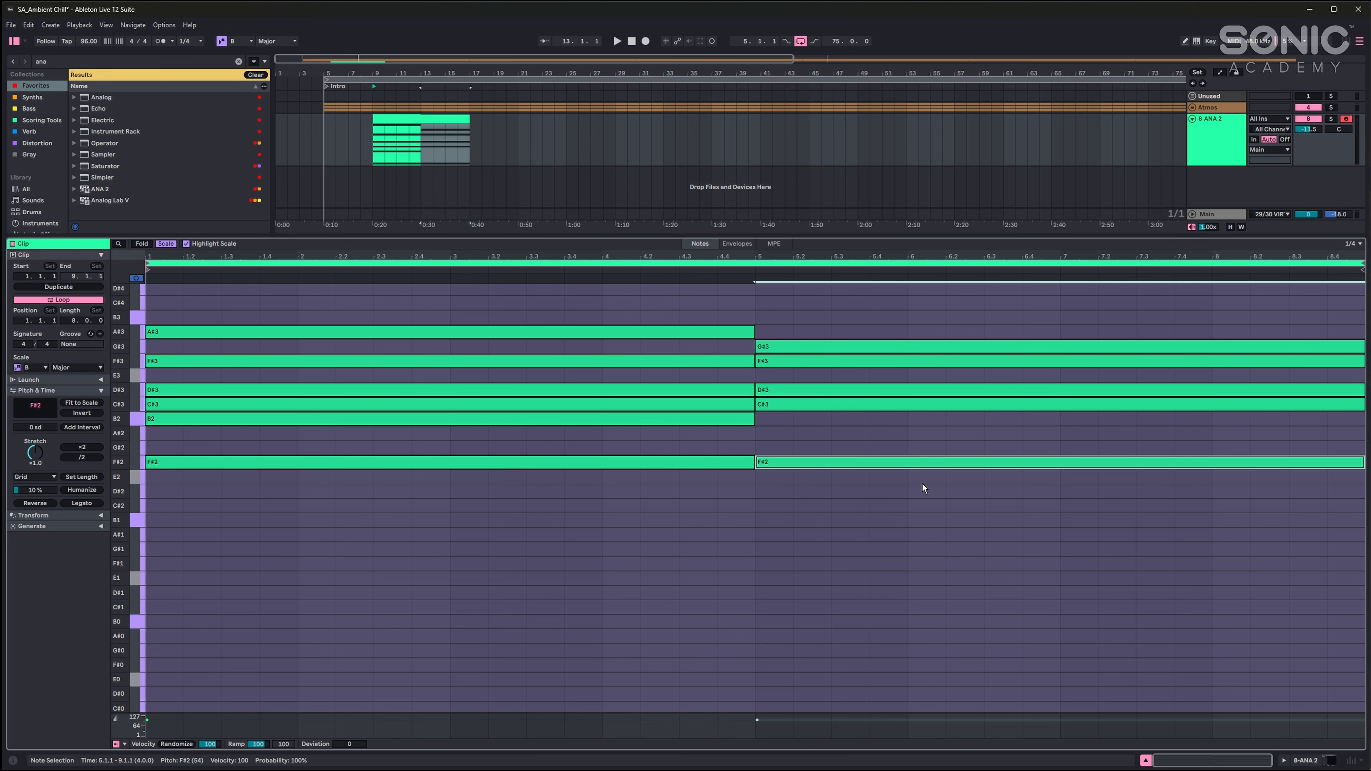
{"action": "key", "text": "Up"}
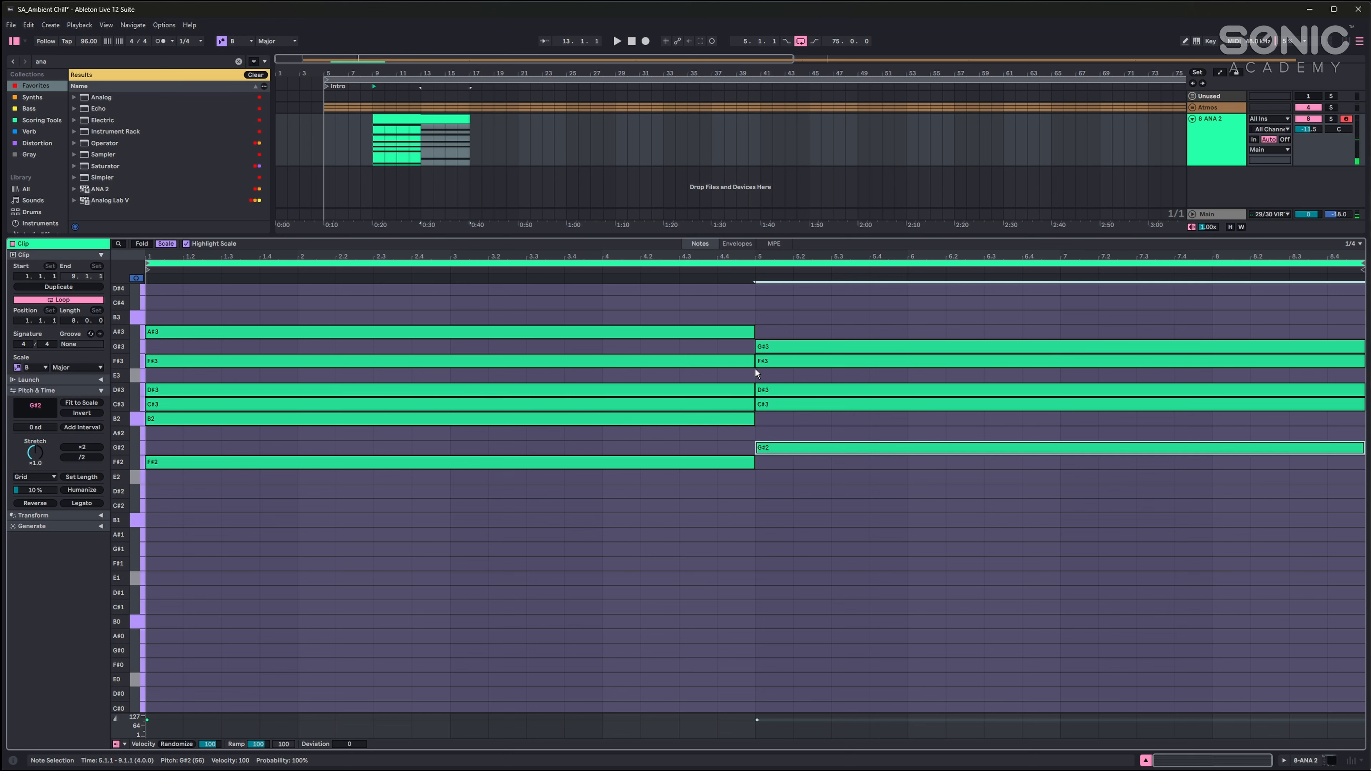
Step: Select each chord in turn and listen to the transition between them with the second bass note
{"action": "left_click", "coordinate": [676, 549]}
{"action": "left_click_drag", "start_coordinate": [674, 549], "coordinate": [687, 290]}
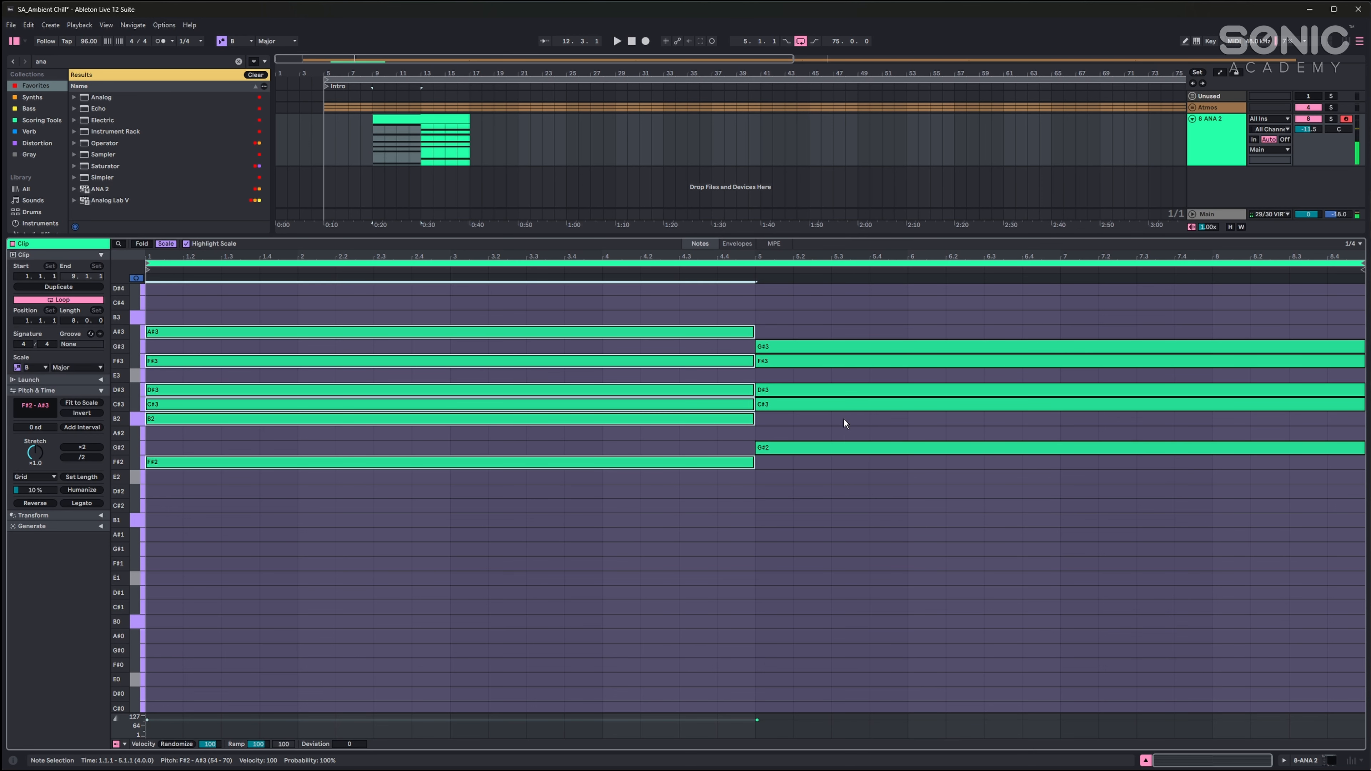
{"action": "left_click", "coordinate": [847, 436]}
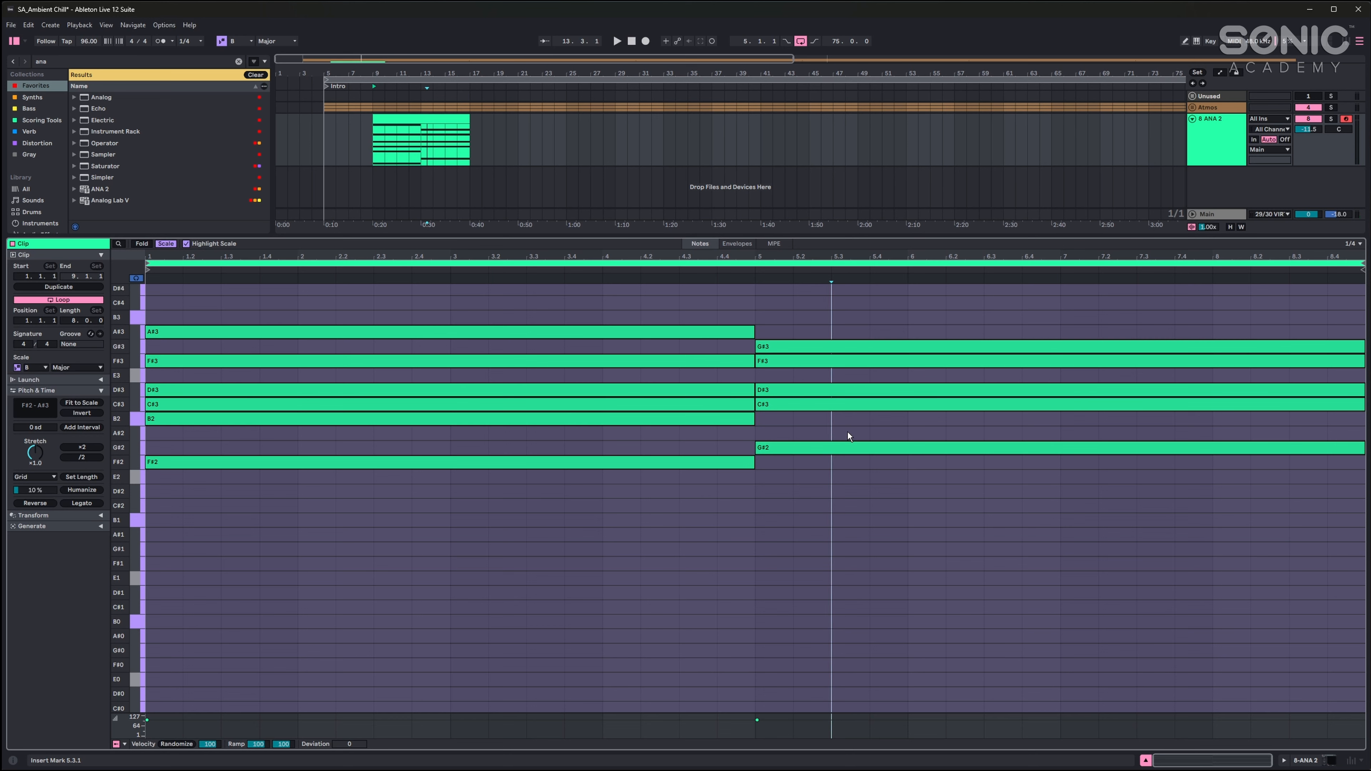
{"action": "left_click_drag", "start_coordinate": [839, 502], "coordinate": [862, 285]}
{"action": "left_click", "coordinate": [679, 271]}
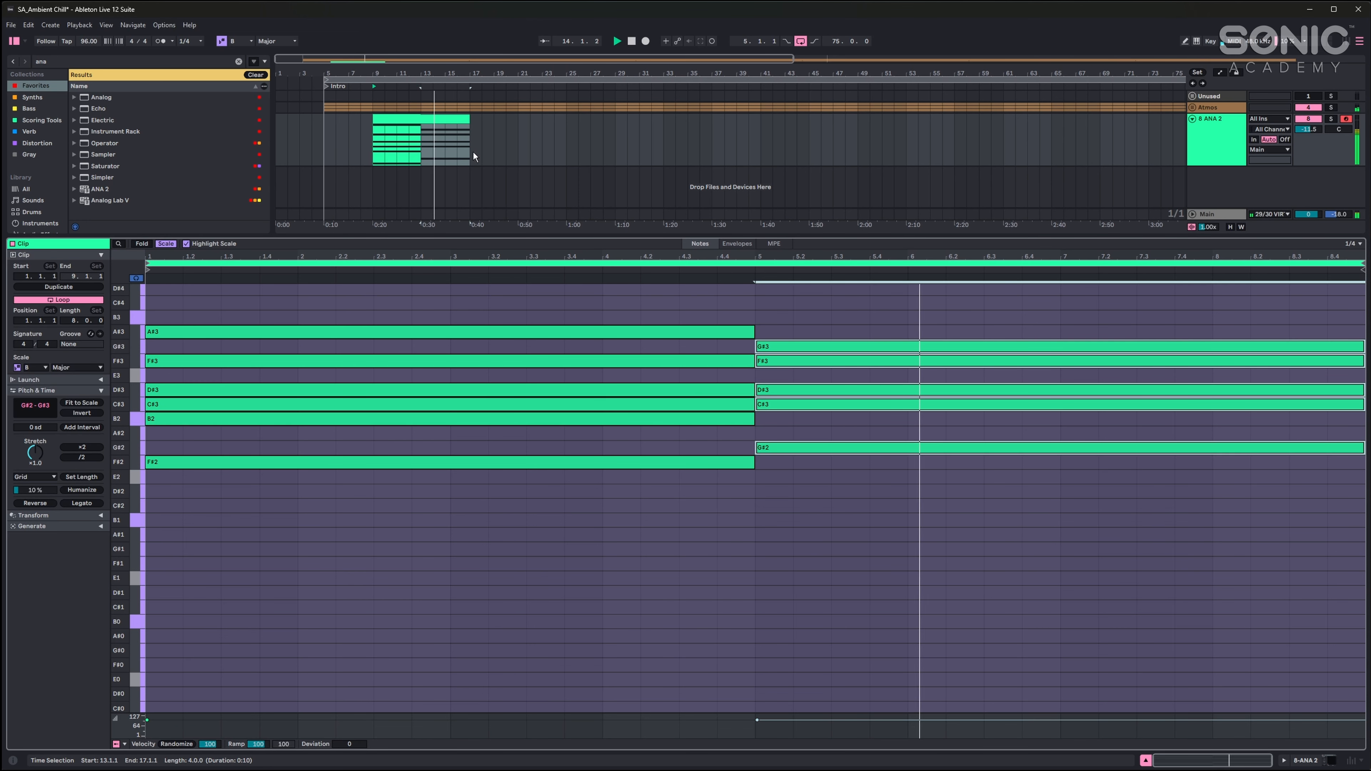
Step: Extend the looped ANA 2 clip across the arrangement to the End marker at bar 81
{"action": "left_click", "coordinate": [480, 140]}
{"action": "left_click", "coordinate": [446, 132]}
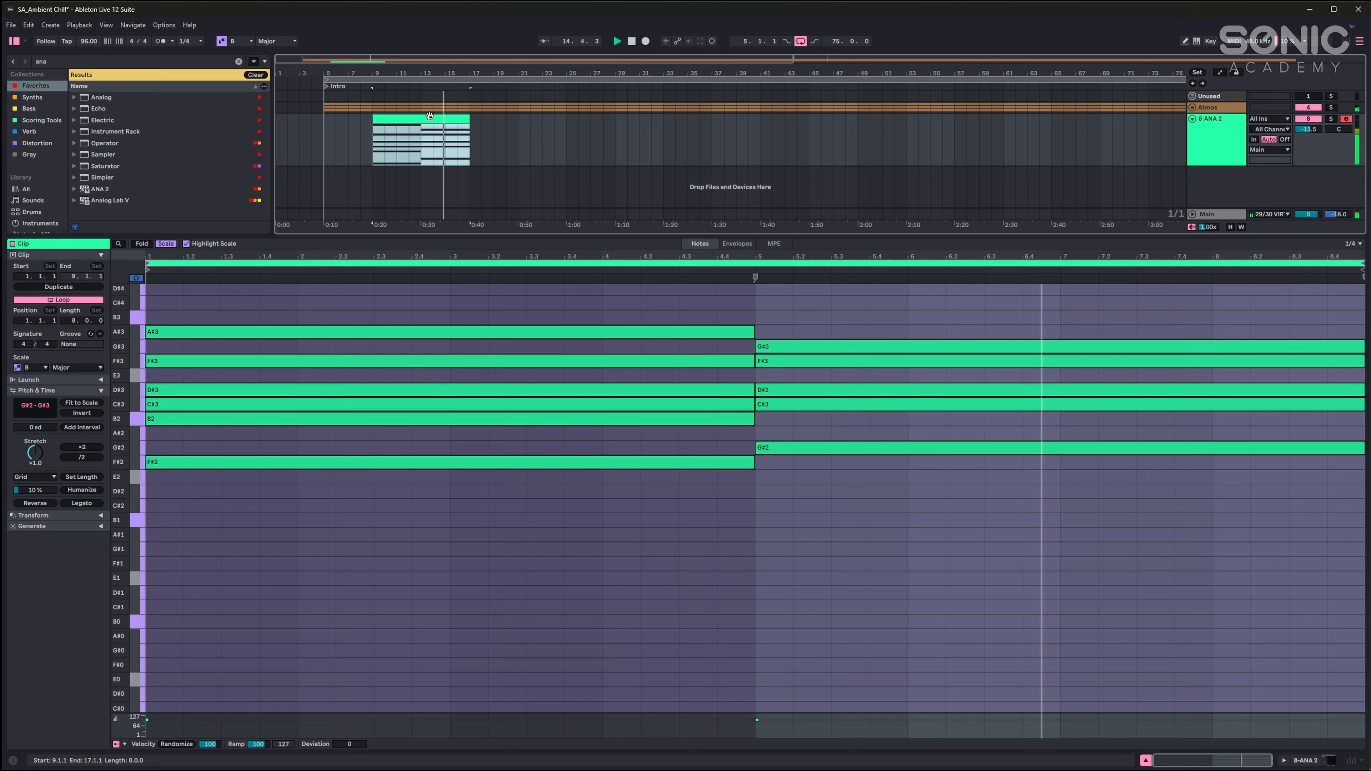
{"action": "left_click_drag", "start_coordinate": [469, 140], "coordinate": [1165, 144]}
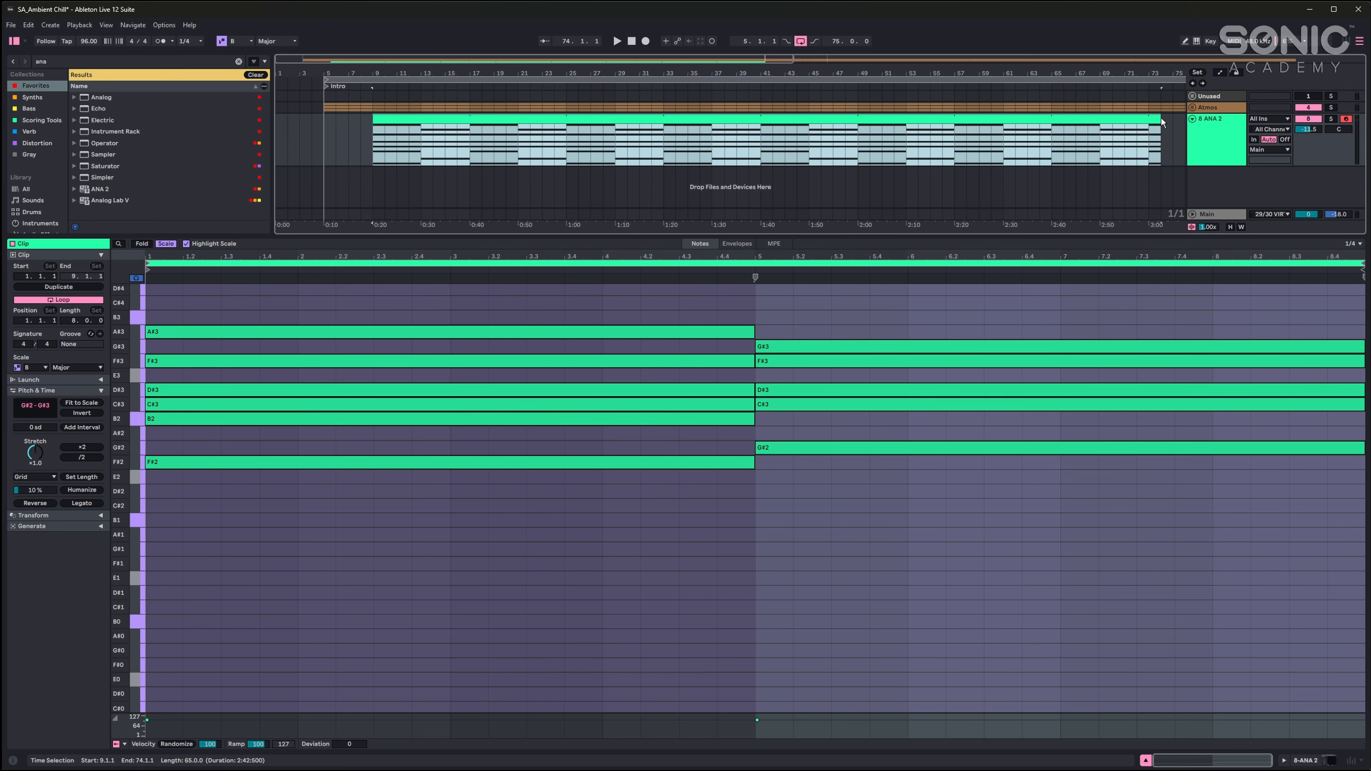
{"action": "left_click_drag", "start_coordinate": [1159, 73], "coordinate": [1155, 32]}
{"action": "left_click_drag", "start_coordinate": [705, 119], "coordinate": [749, 127]}
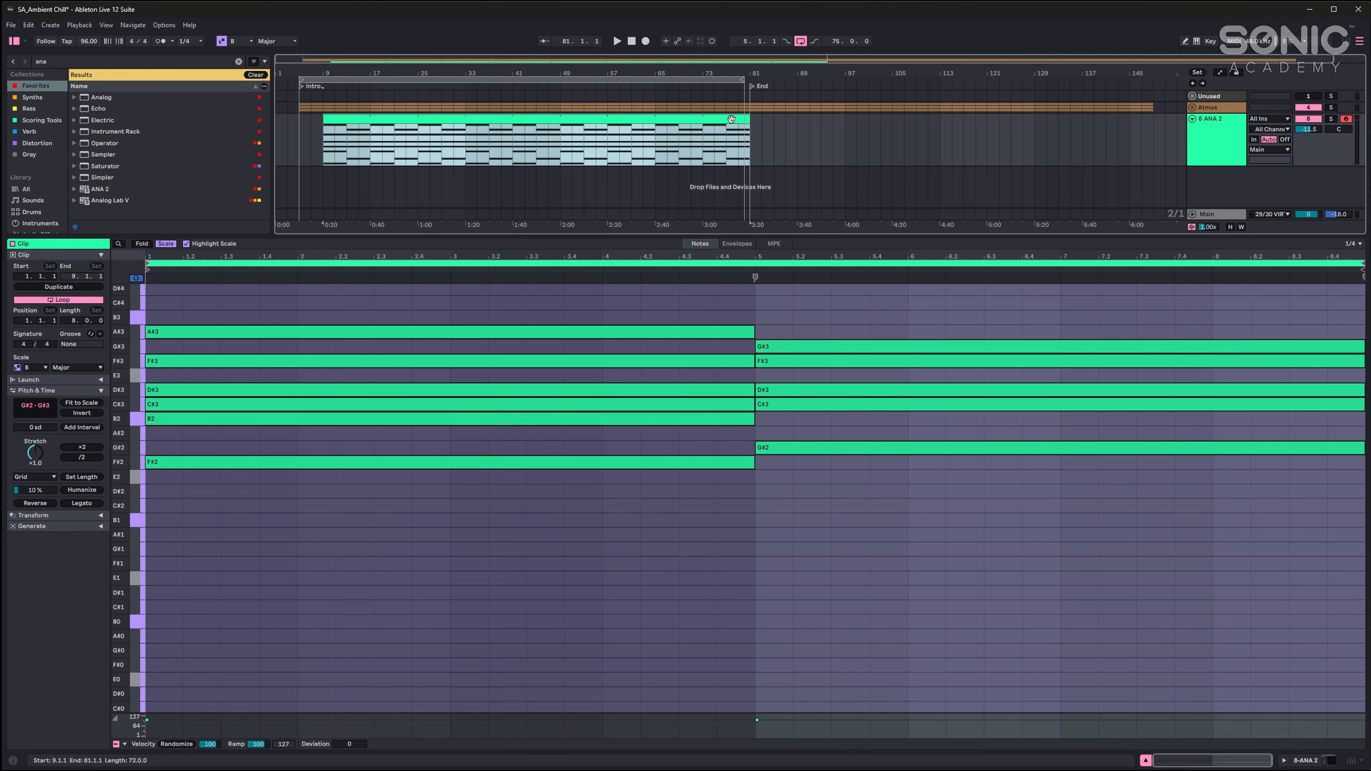
Step: Open the ANA 2 synth and load the 2D SinOff2 digital waveform into oscillator 1
{"action": "key", "text": "shift+Tab"}
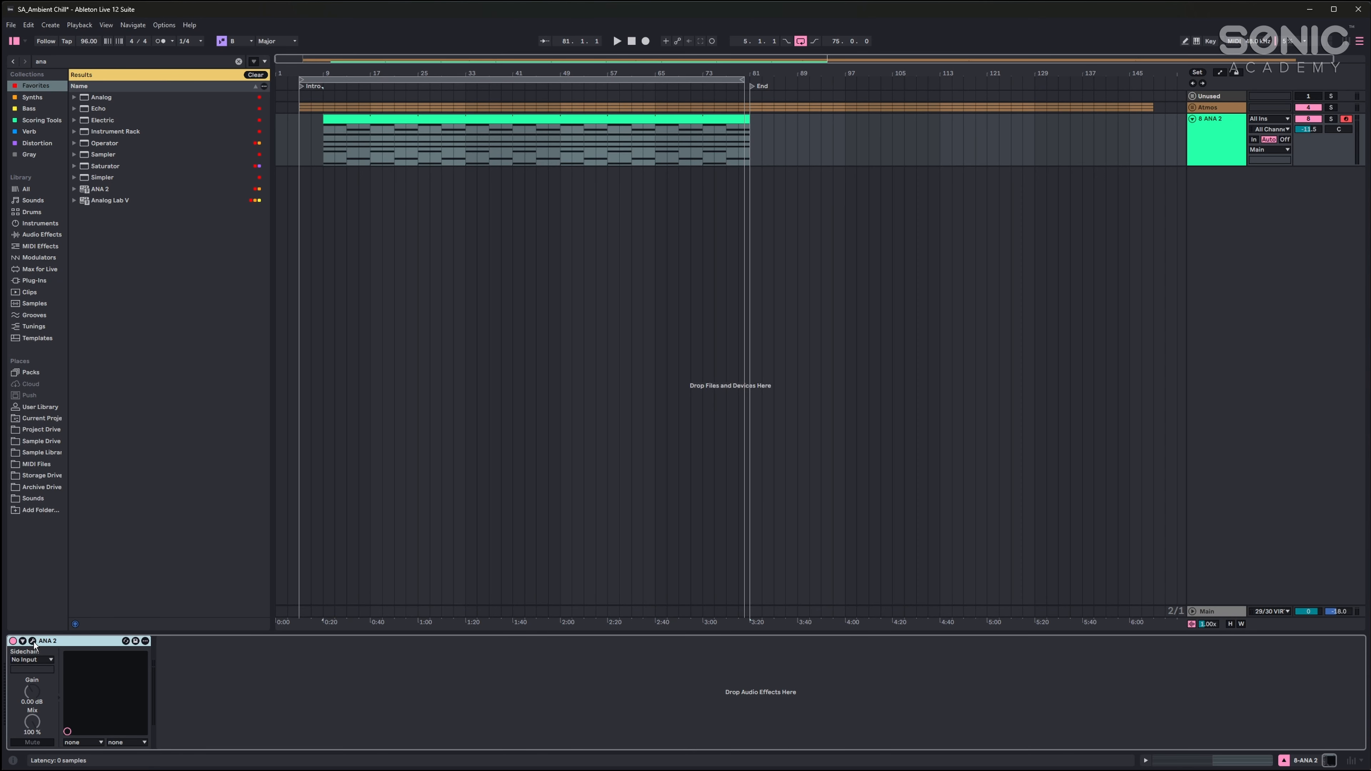
{"action": "left_click", "coordinate": [32, 642]}
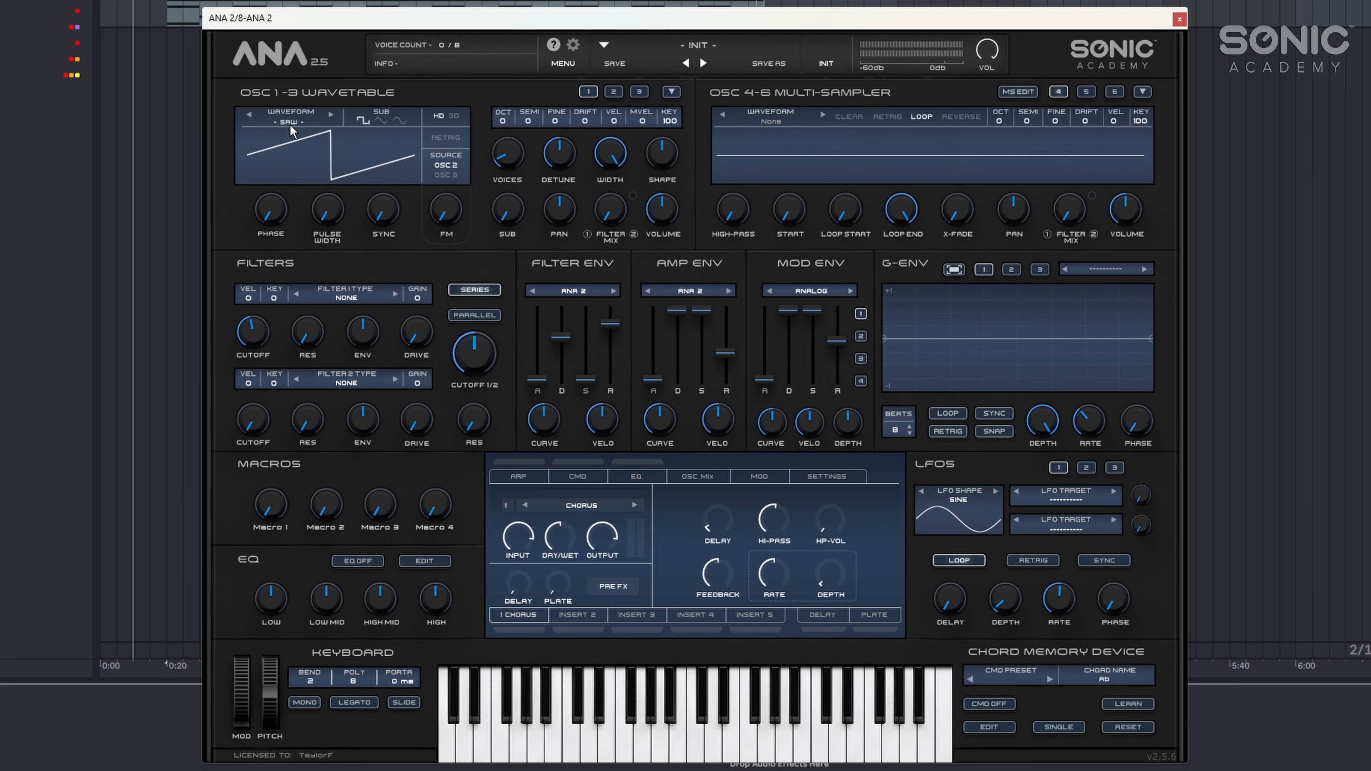
{"action": "left_click", "coordinate": [411, 235]}
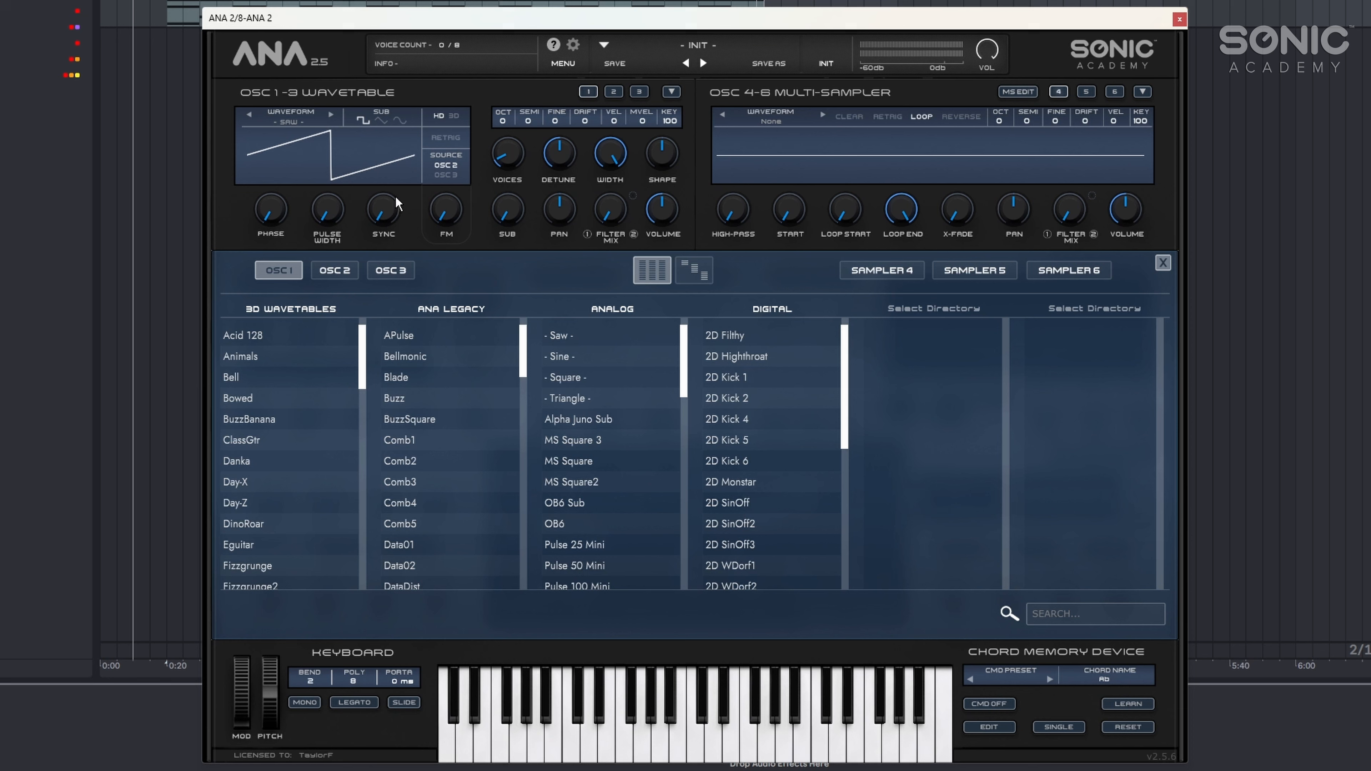
{"action": "left_click", "coordinate": [752, 527]}
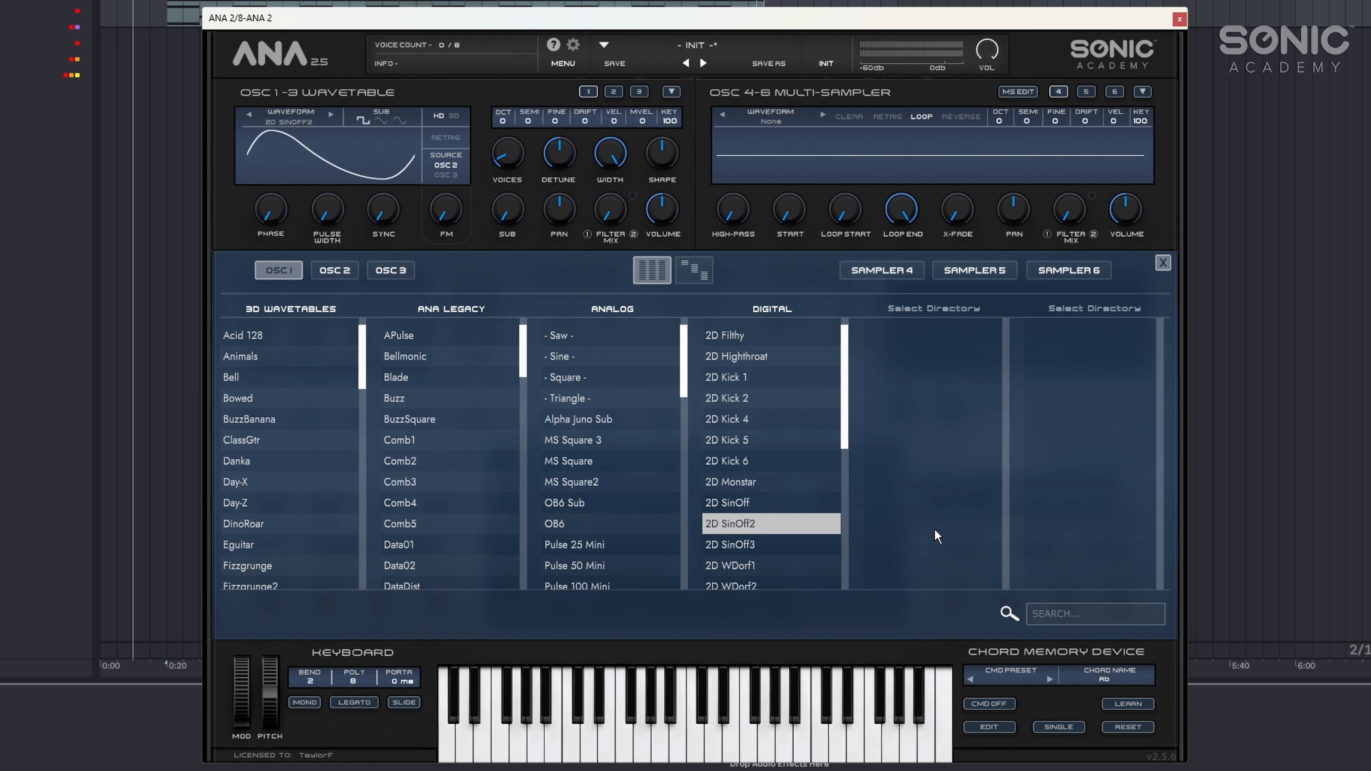
Step: Play the chords to audition the oscillator 1 waveform and close the waveform browser
{"action": "left_click", "coordinate": [465, 3]}
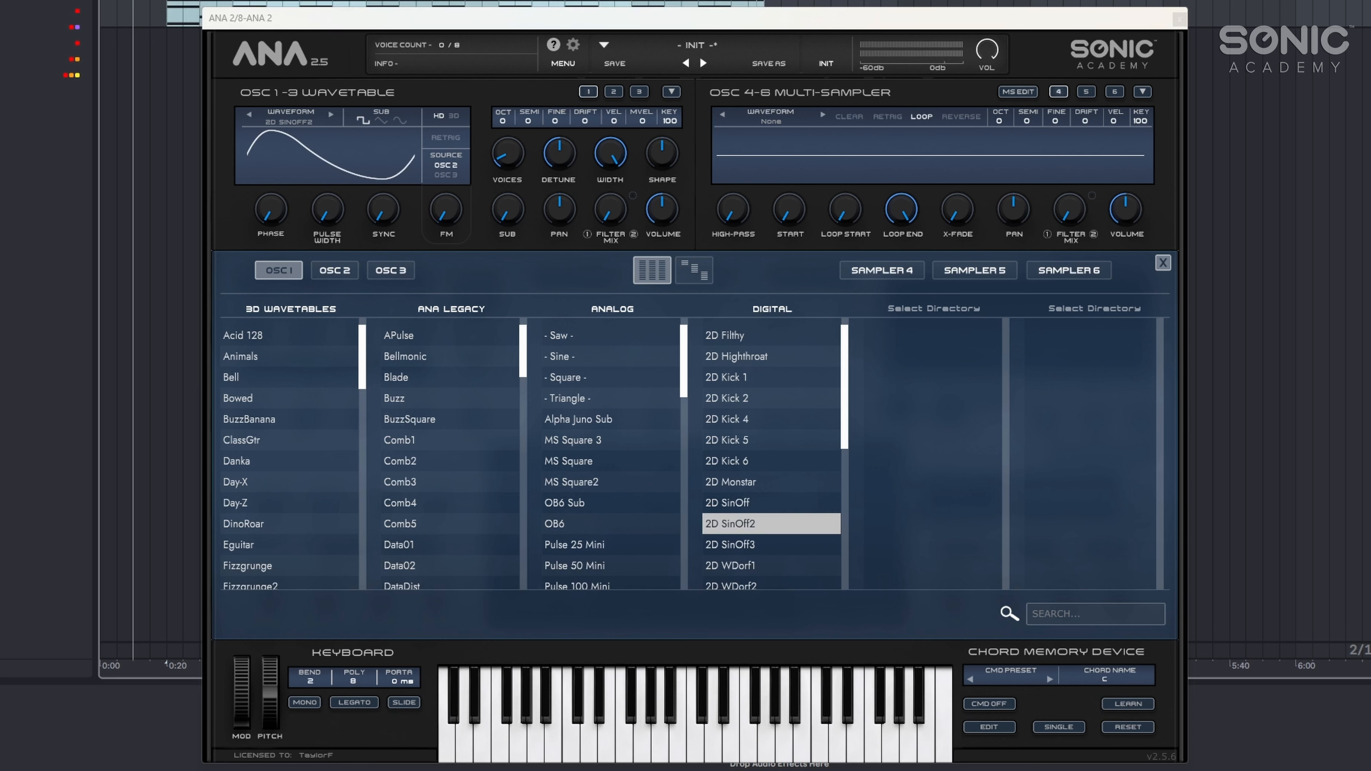
{"action": "key", "text": "space"}
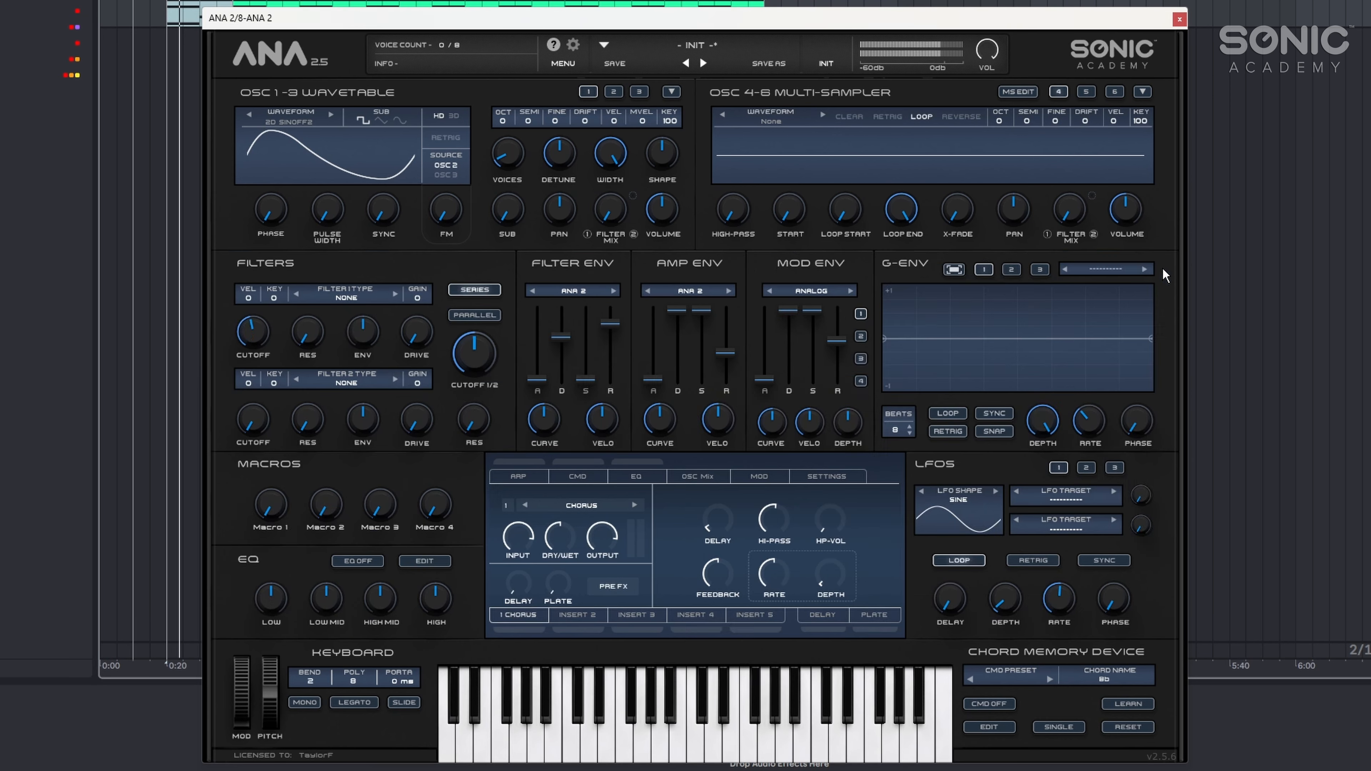
{"action": "left_click", "coordinate": [1163, 264]}
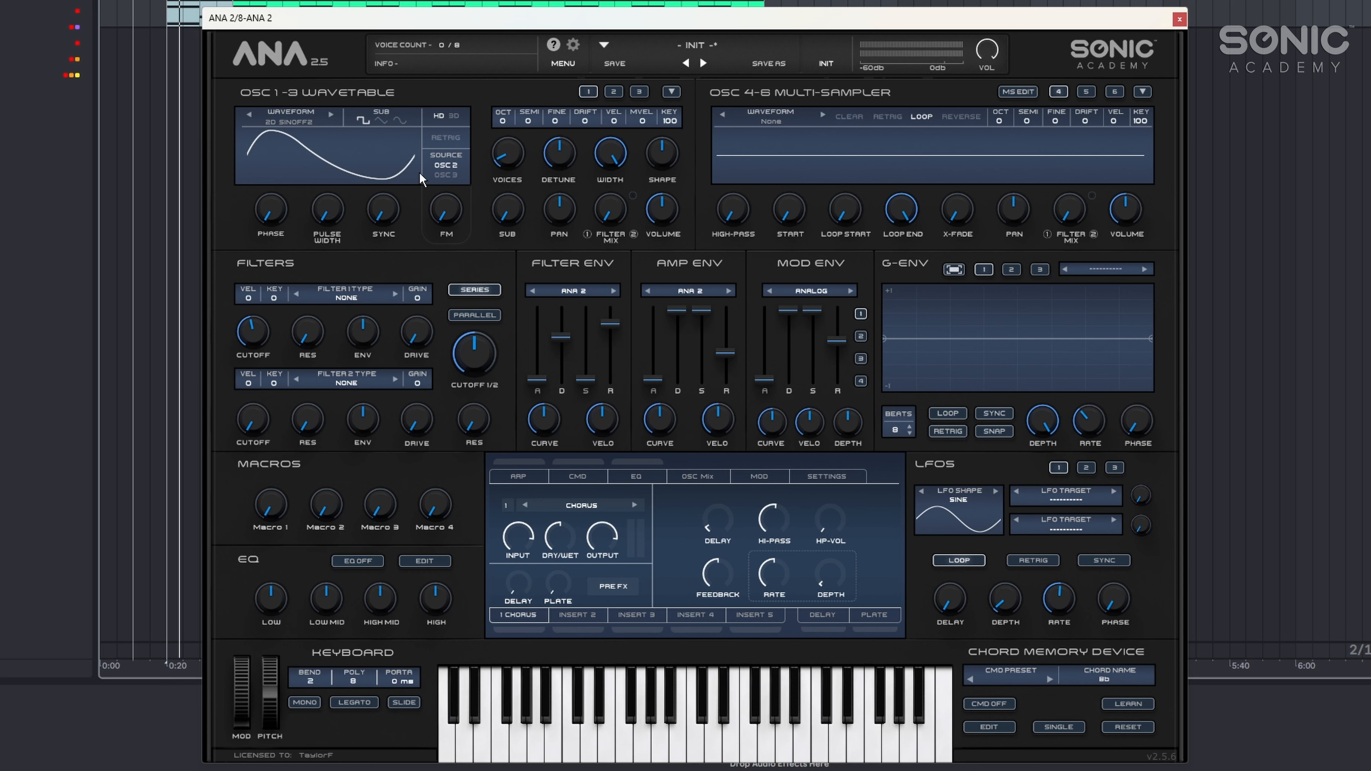
Step: Set filter 1 to the analog MOGY - LP type and lower its cutoff while the chords play
{"action": "left_click", "coordinate": [346, 294]}
{"action": "mouse_move", "coordinate": [346, 401]}
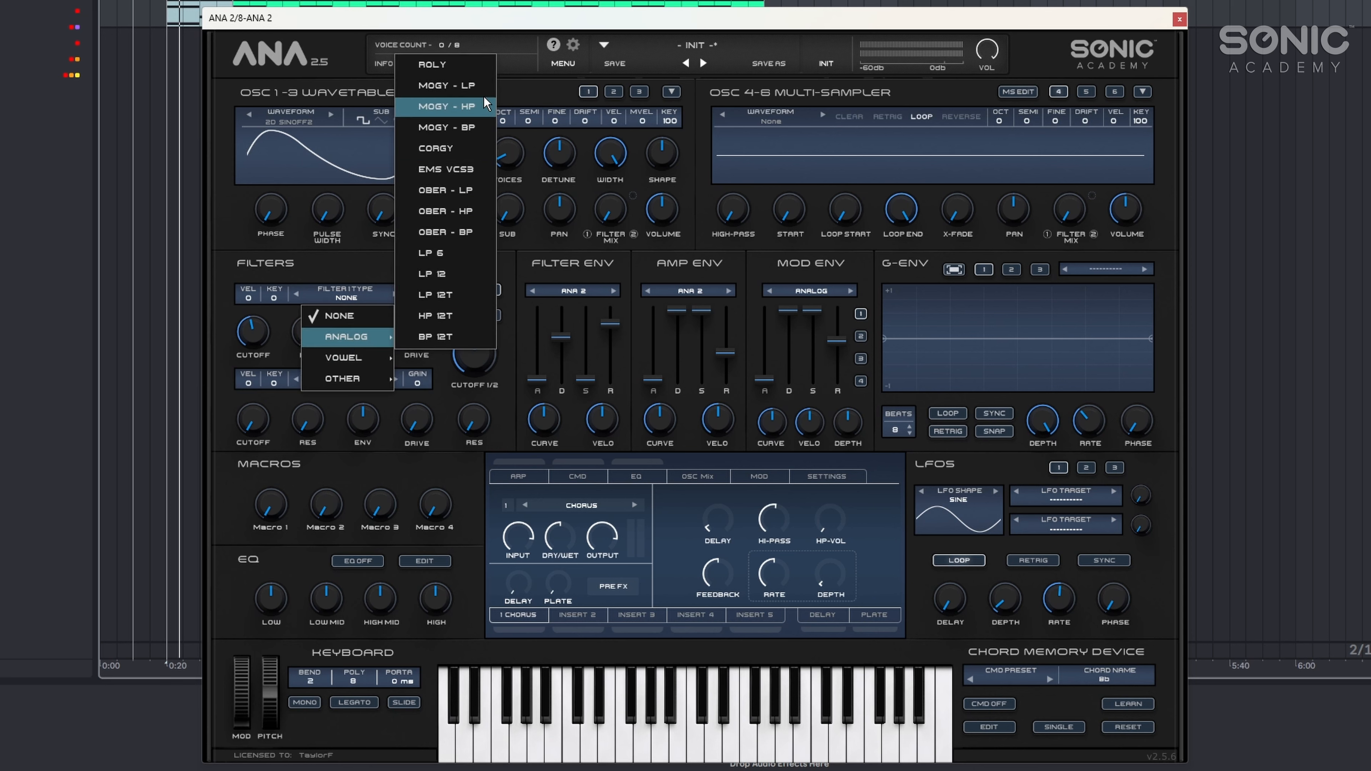
{"action": "left_click", "coordinate": [484, 84]}
{"action": "key", "text": "space"}
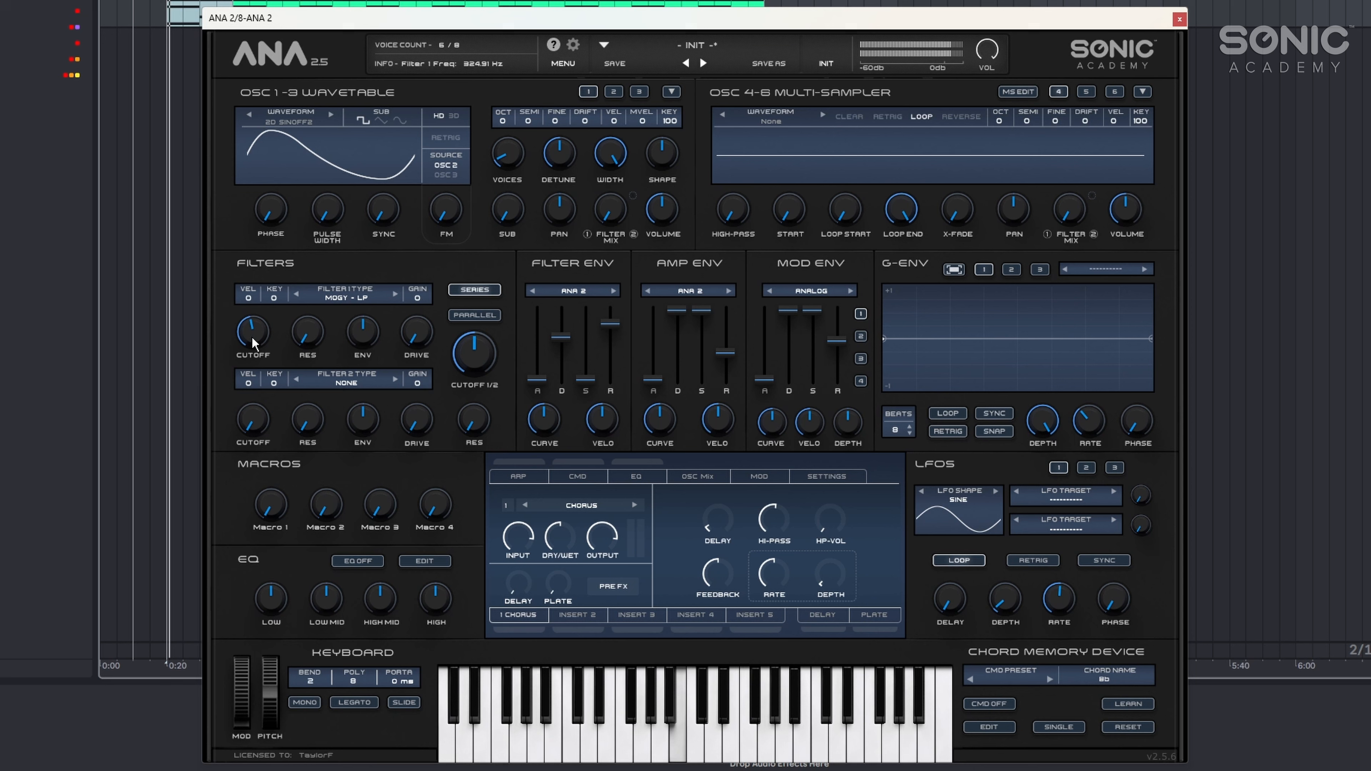
{"action": "left_click_drag", "start_coordinate": [260, 344], "coordinate": [250, 381]}
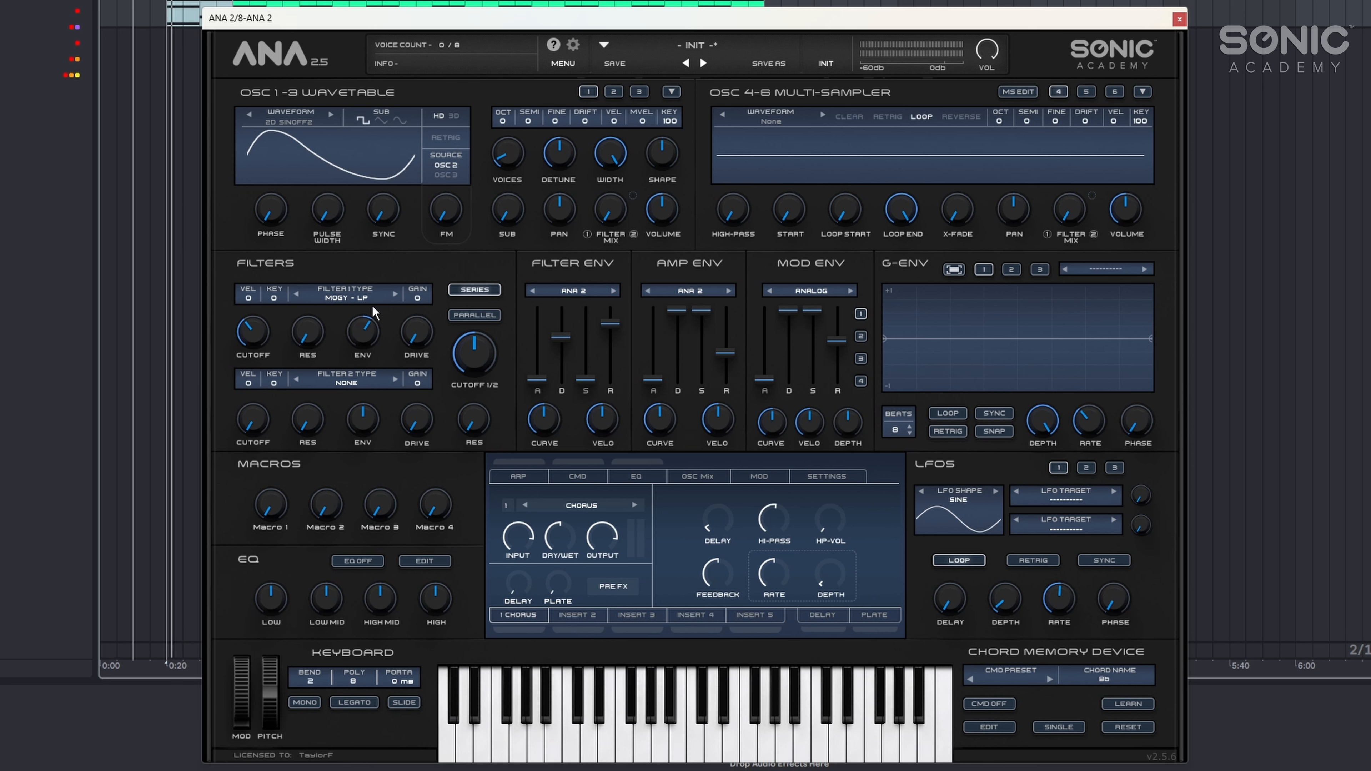
Step: Lengthen the filter envelope's attack and adjust filter 1's envelope amount and cutoff while the chords play
{"action": "left_click_drag", "start_coordinate": [364, 331], "coordinate": [368, 338]}
{"action": "left_click_drag", "start_coordinate": [537, 379], "coordinate": [538, 318]}
{"action": "key", "text": "space"}
{"action": "left_click_drag", "start_coordinate": [262, 330], "coordinate": [274, 304]}
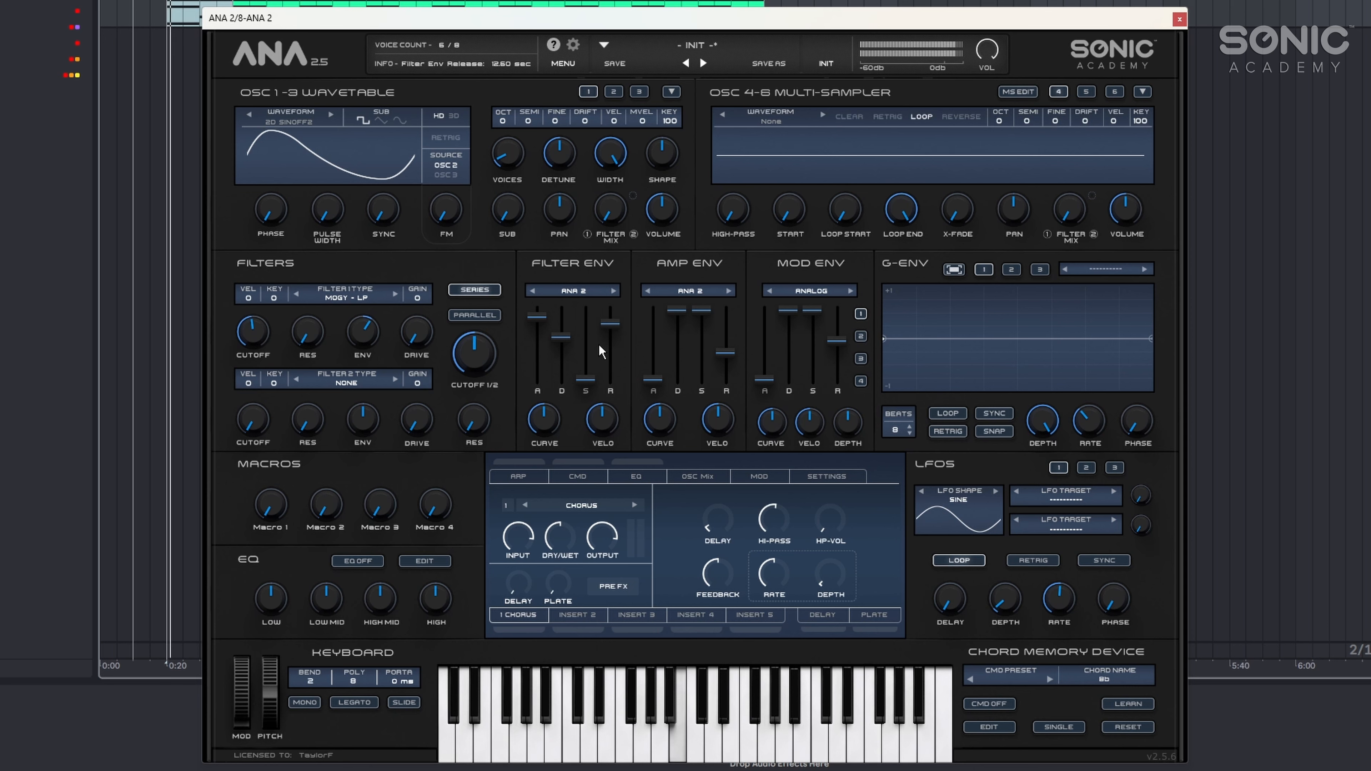
Step: Add a slight attack to the amp envelope and replay the chords
{"action": "key", "text": "space"}
{"action": "left_click_drag", "start_coordinate": [652, 381], "coordinate": [654, 373]}
{"action": "key", "text": "space"}
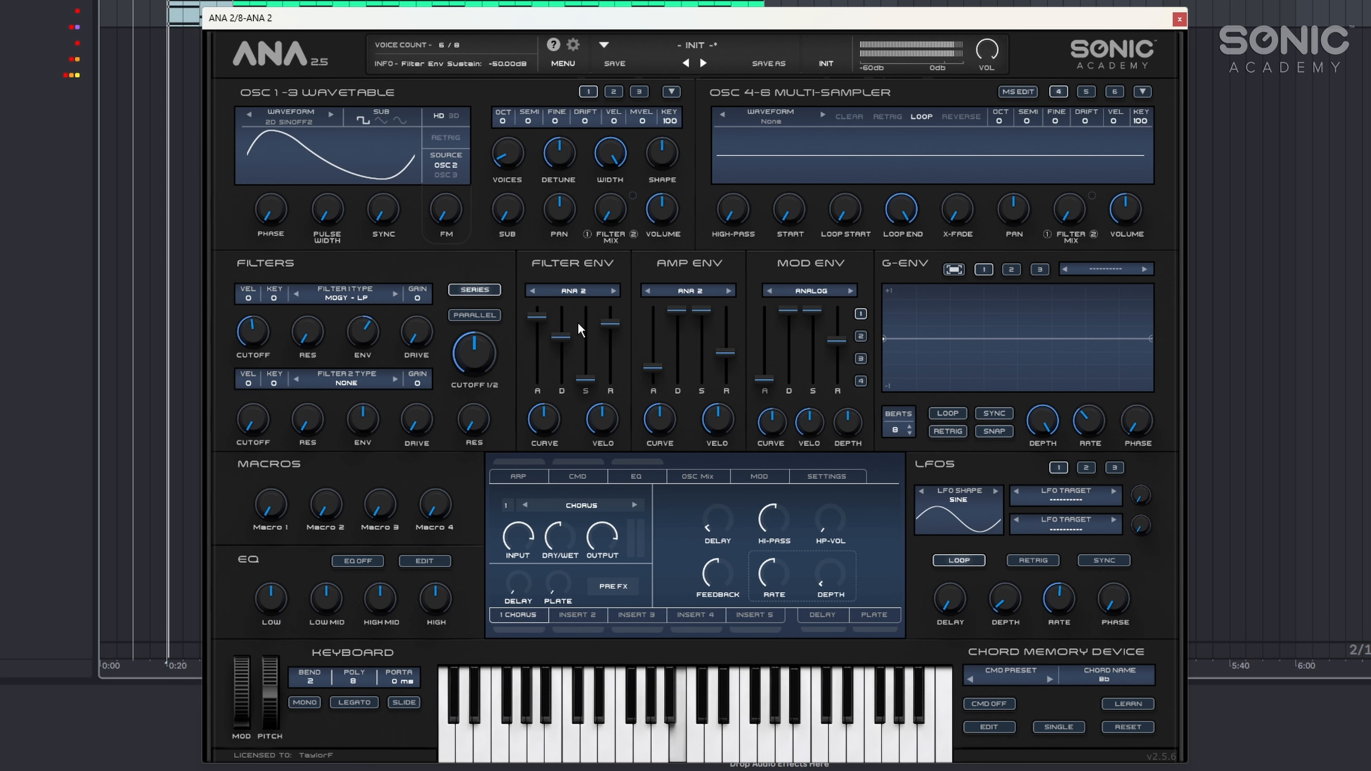
Step: Set the filter envelope's decay to maximum, raise its sustain, shorten its release slightly, and readjust filter 1's cutoff
{"action": "left_click_drag", "start_coordinate": [561, 336], "coordinate": [561, 309]}
{"action": "left_click_drag", "start_coordinate": [588, 381], "coordinate": [611, 332]}
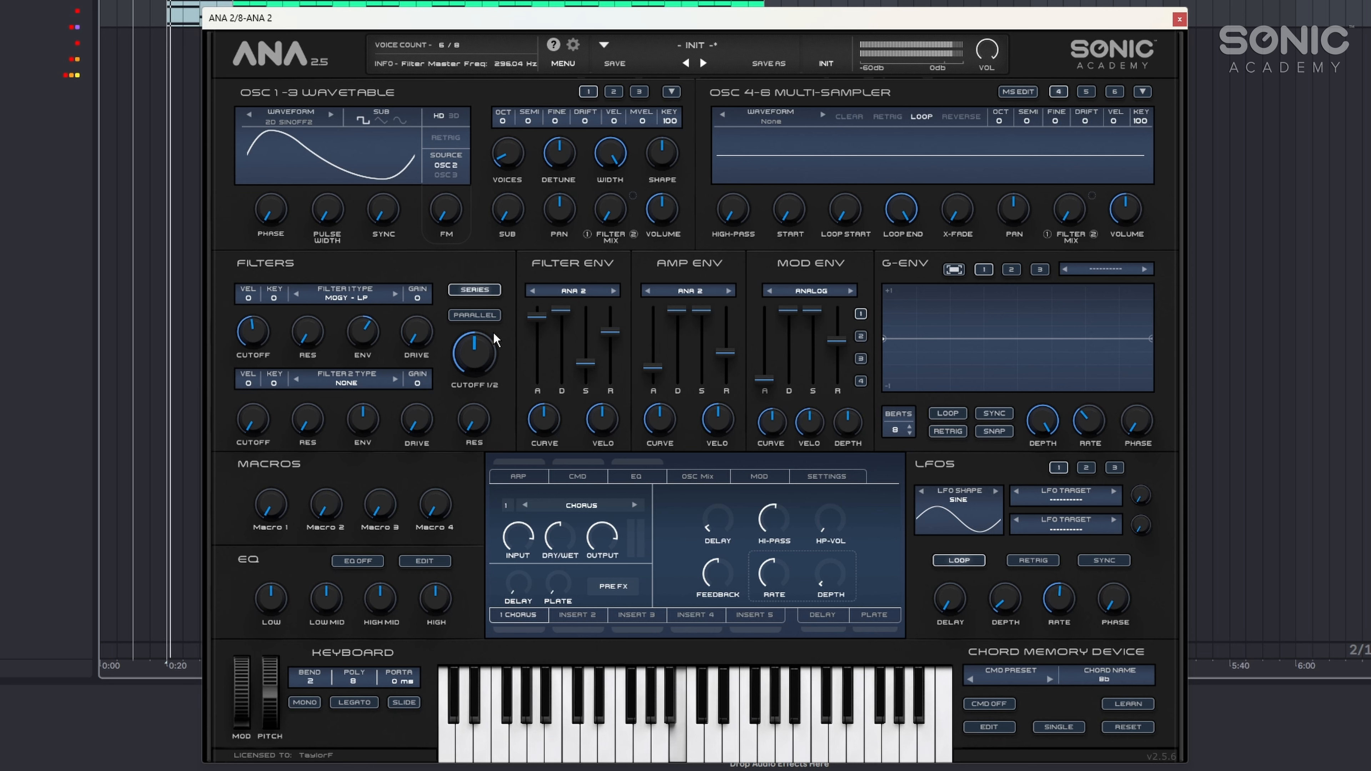
{"action": "left_click_drag", "start_coordinate": [254, 331], "coordinate": [266, 320]}
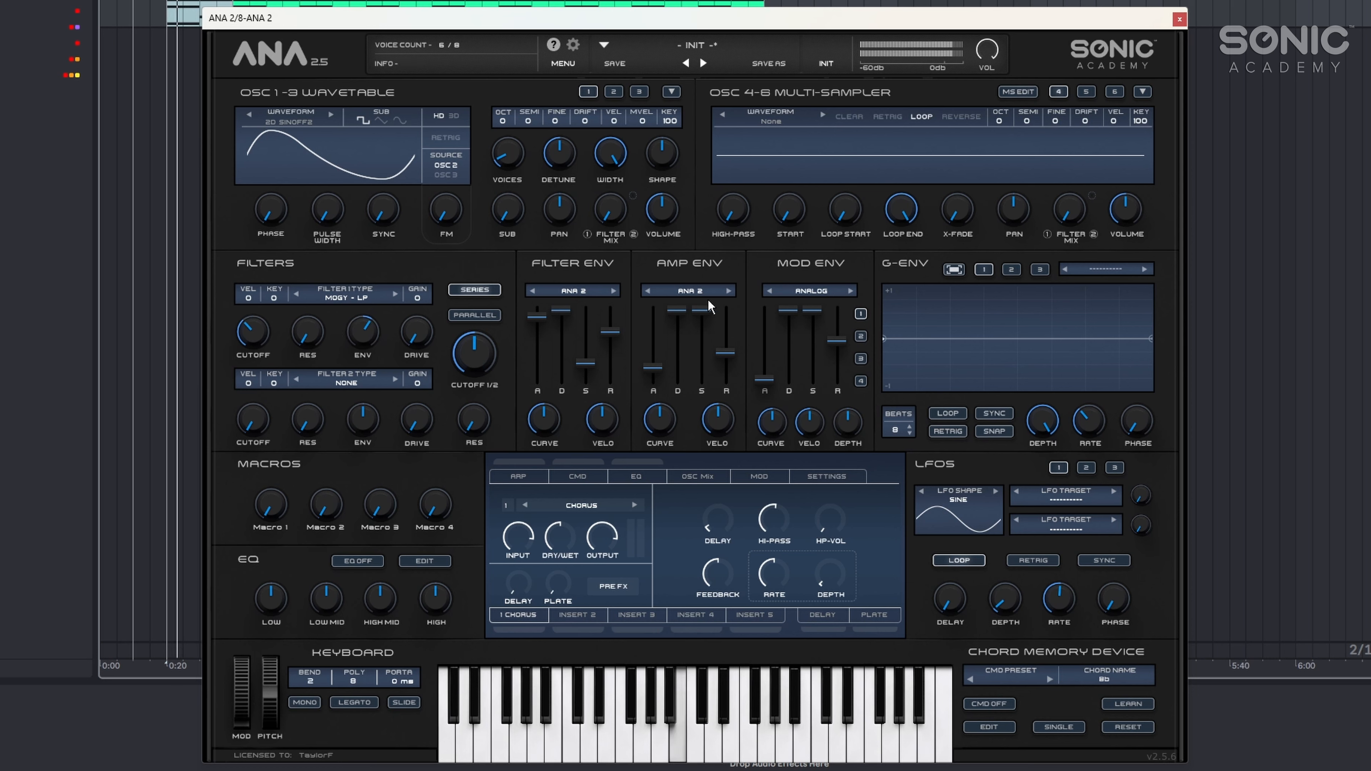
Step: Switch the amp envelope to Analog with a 6.70 sec attack, lower decay and sustain, and a longer release
{"action": "left_click_drag", "start_coordinate": [654, 367], "coordinate": [653, 327]}
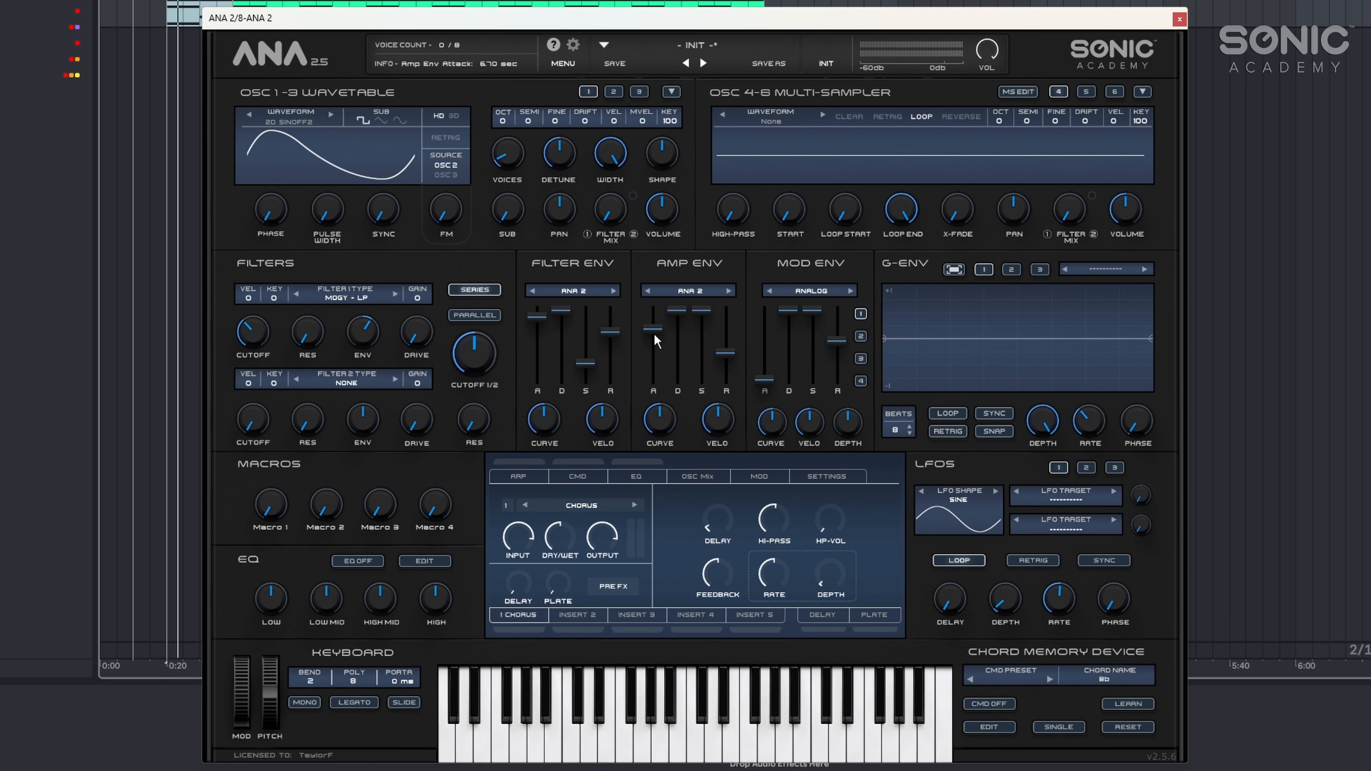
{"action": "key", "text": "space"}
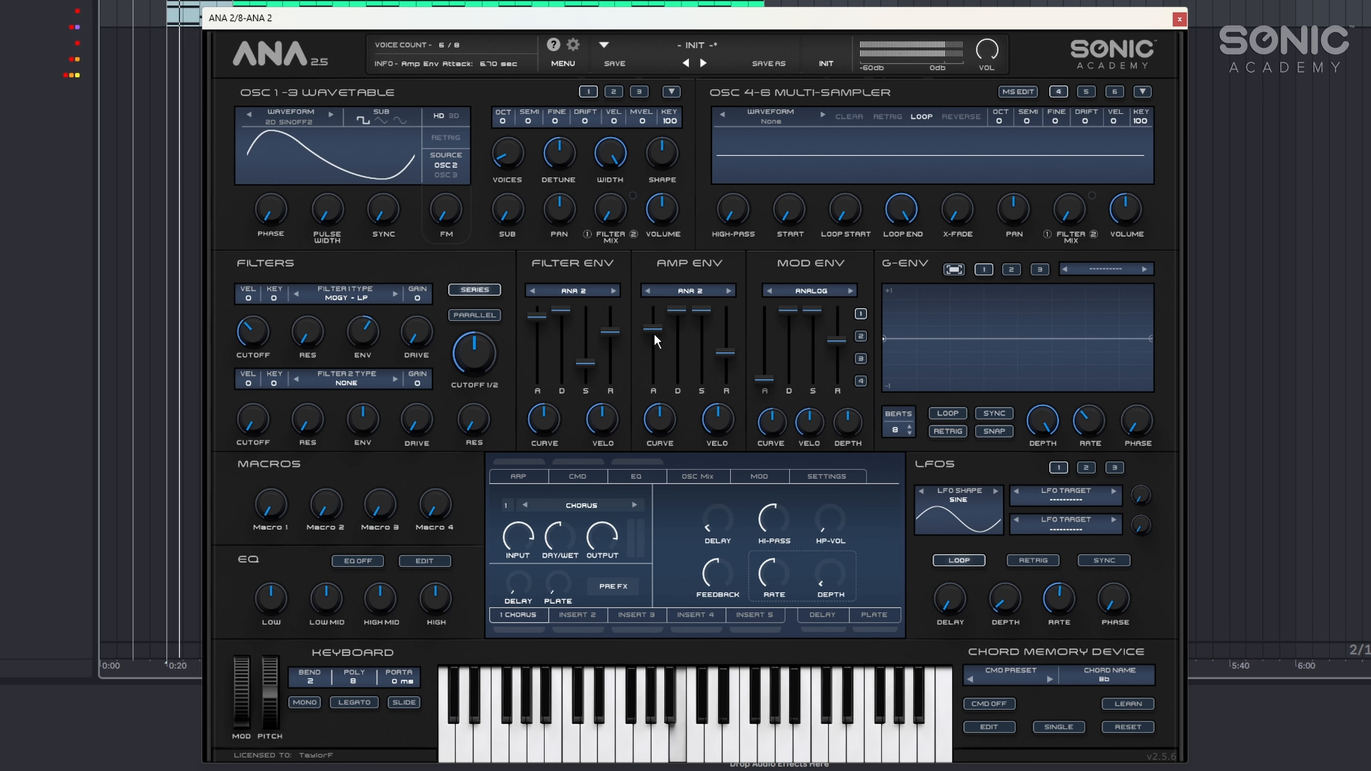
{"action": "left_click_drag", "start_coordinate": [701, 310], "coordinate": [702, 364]}
{"action": "left_click", "coordinate": [689, 292]}
{"action": "left_click", "coordinate": [717, 357]}
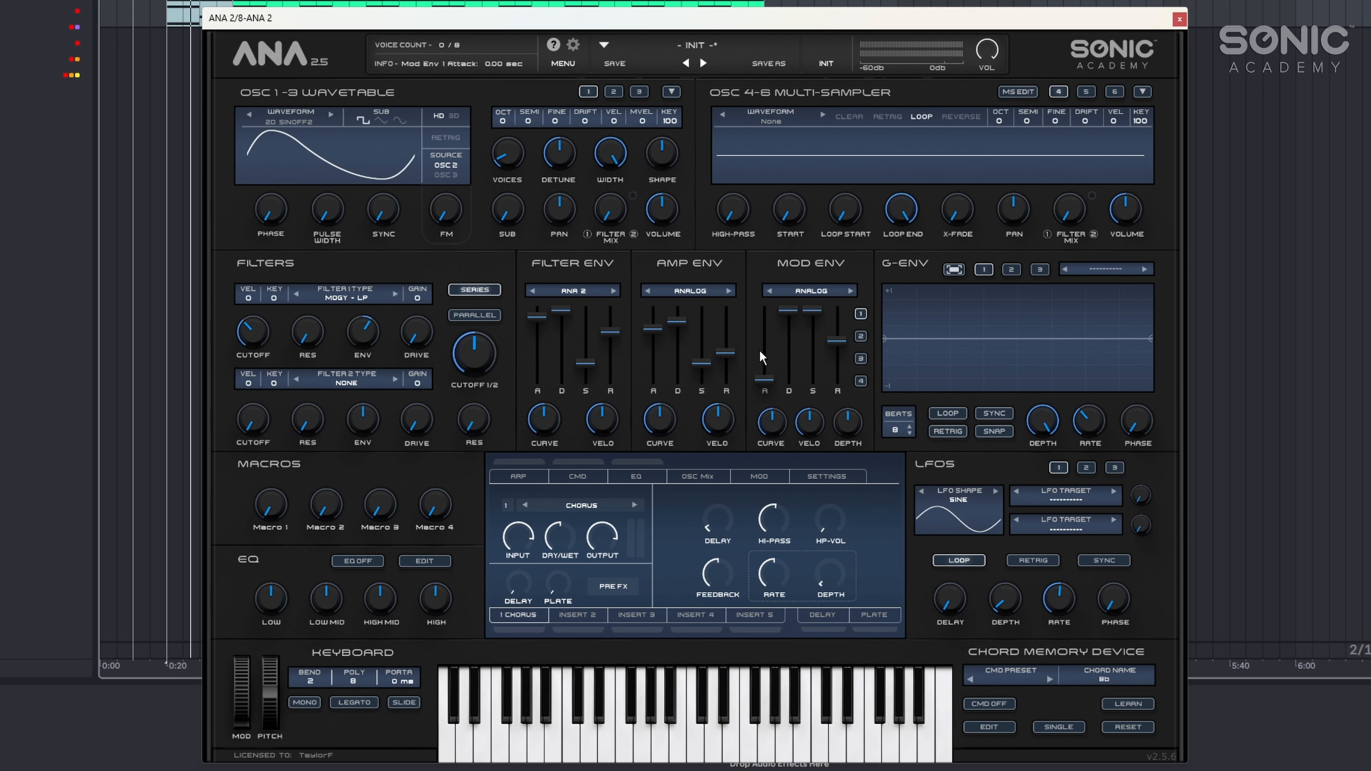
{"action": "key", "text": "space"}
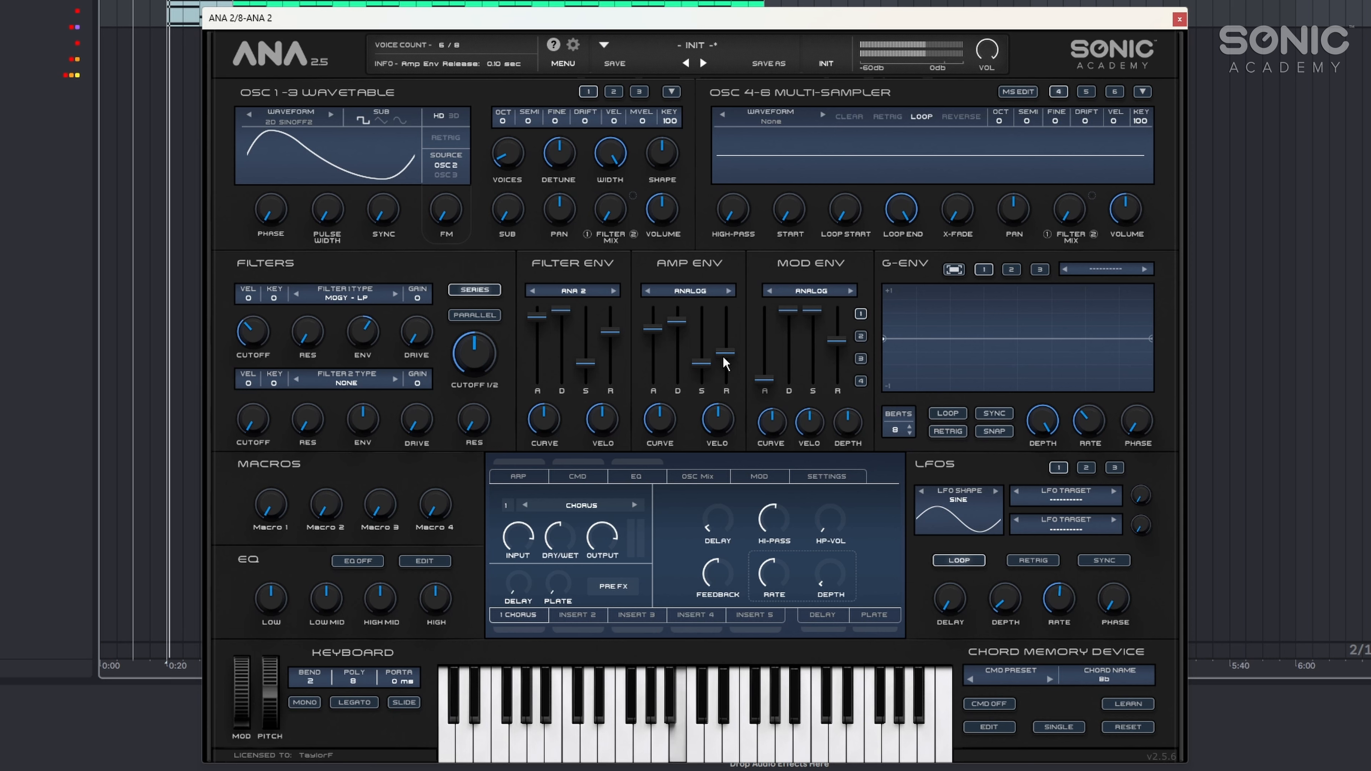
{"action": "left_click_drag", "start_coordinate": [724, 358], "coordinate": [724, 324]}
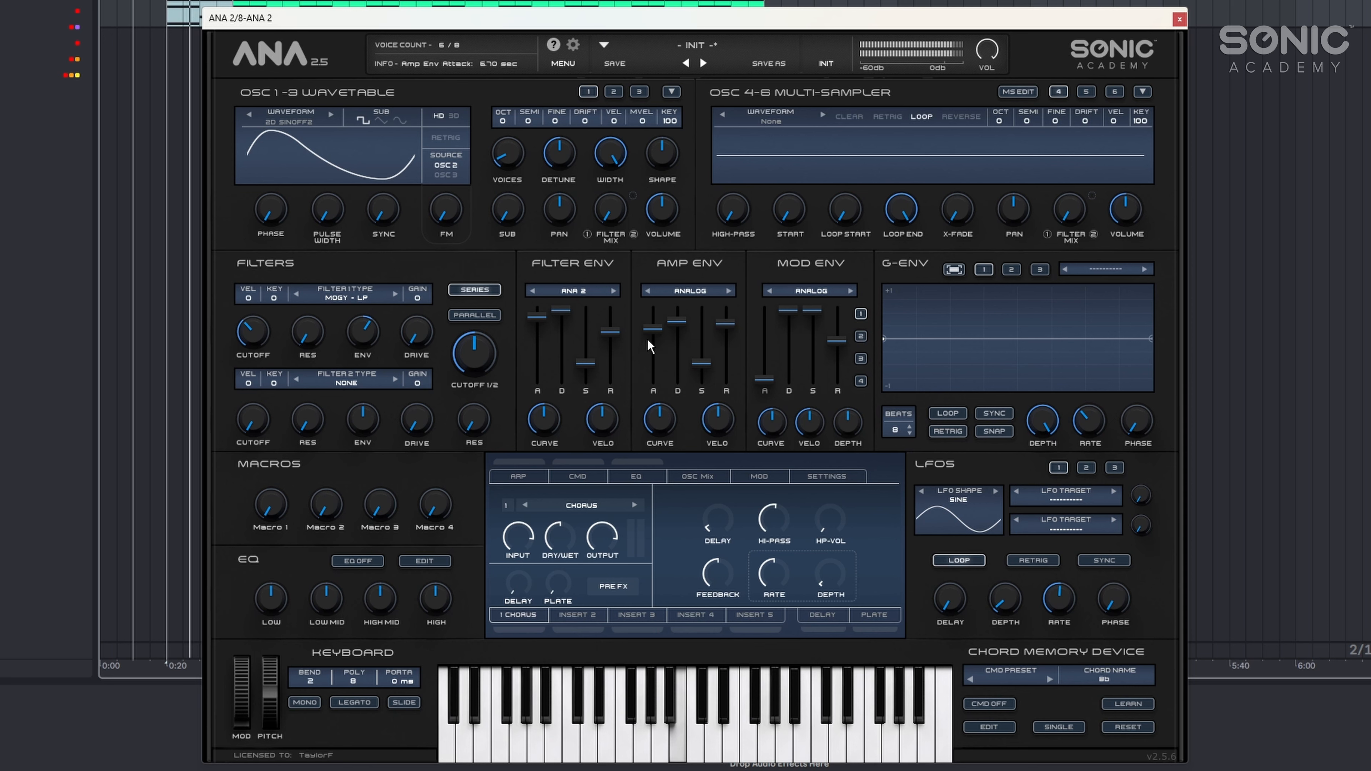
Step: Lower the master filter cutoff slightly, trim the amp envelope's release, and raise the synth's polyphony to 32
{"action": "mouse_move", "coordinate": [261, 333]}
{"action": "left_click_drag", "start_coordinate": [470, 364], "coordinate": [478, 370]}
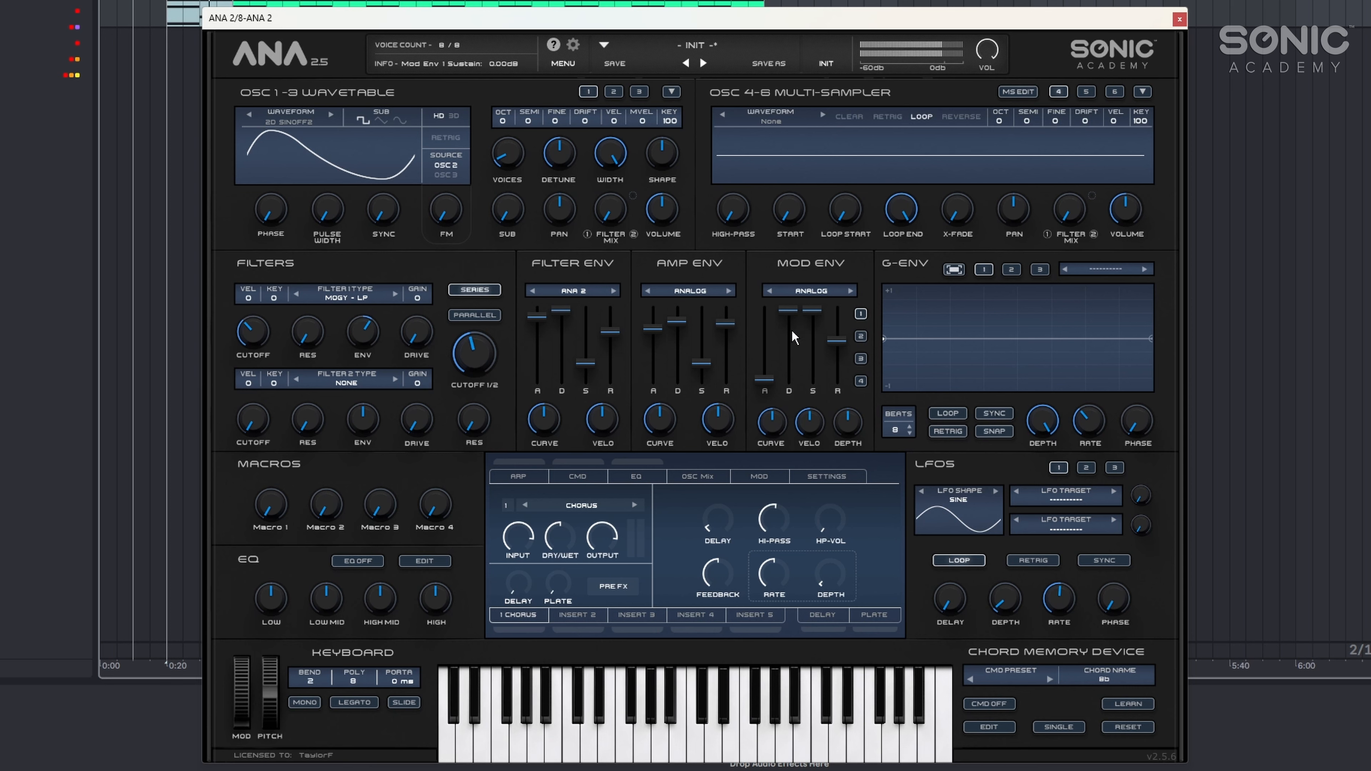
{"action": "left_click_drag", "start_coordinate": [717, 326], "coordinate": [719, 333]}
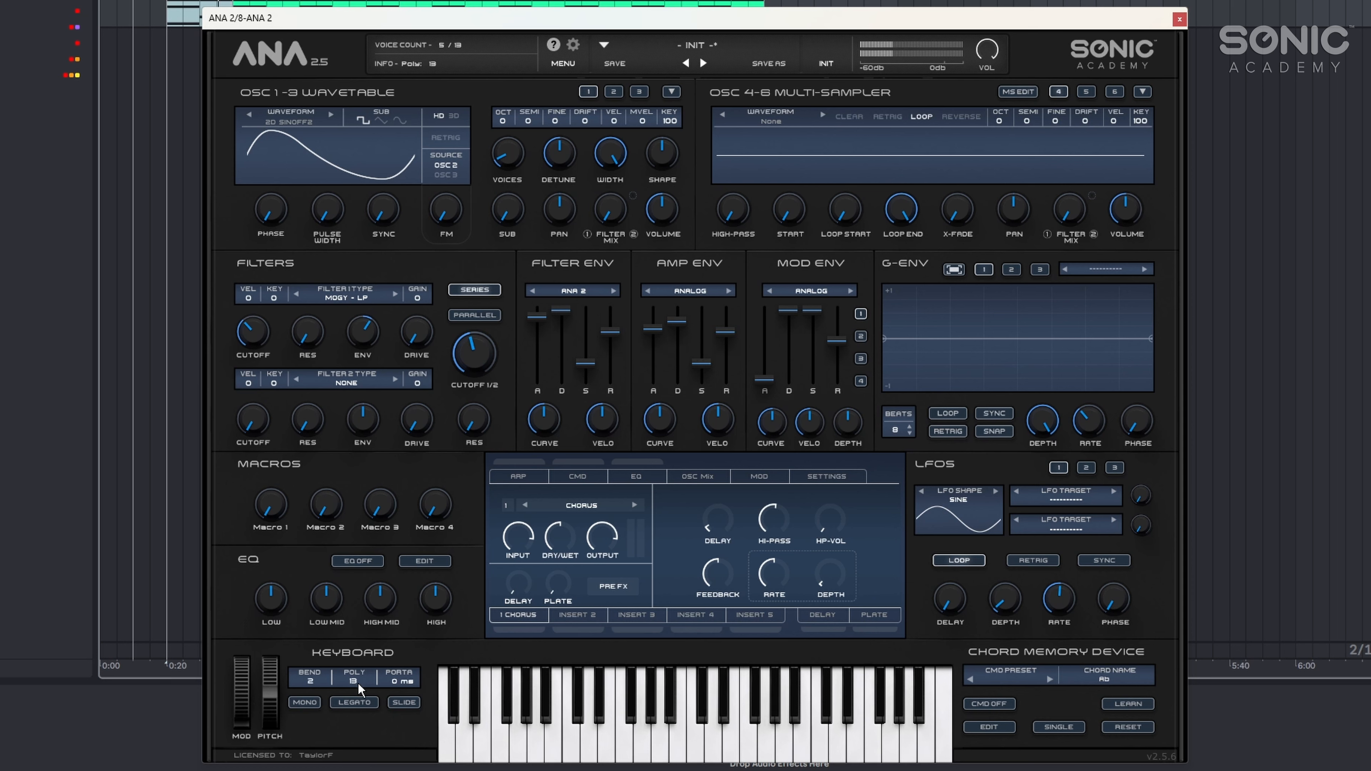
{"action": "scroll", "coordinate": [358, 682], "scroll_direction": "up", "scroll_amount": 2}
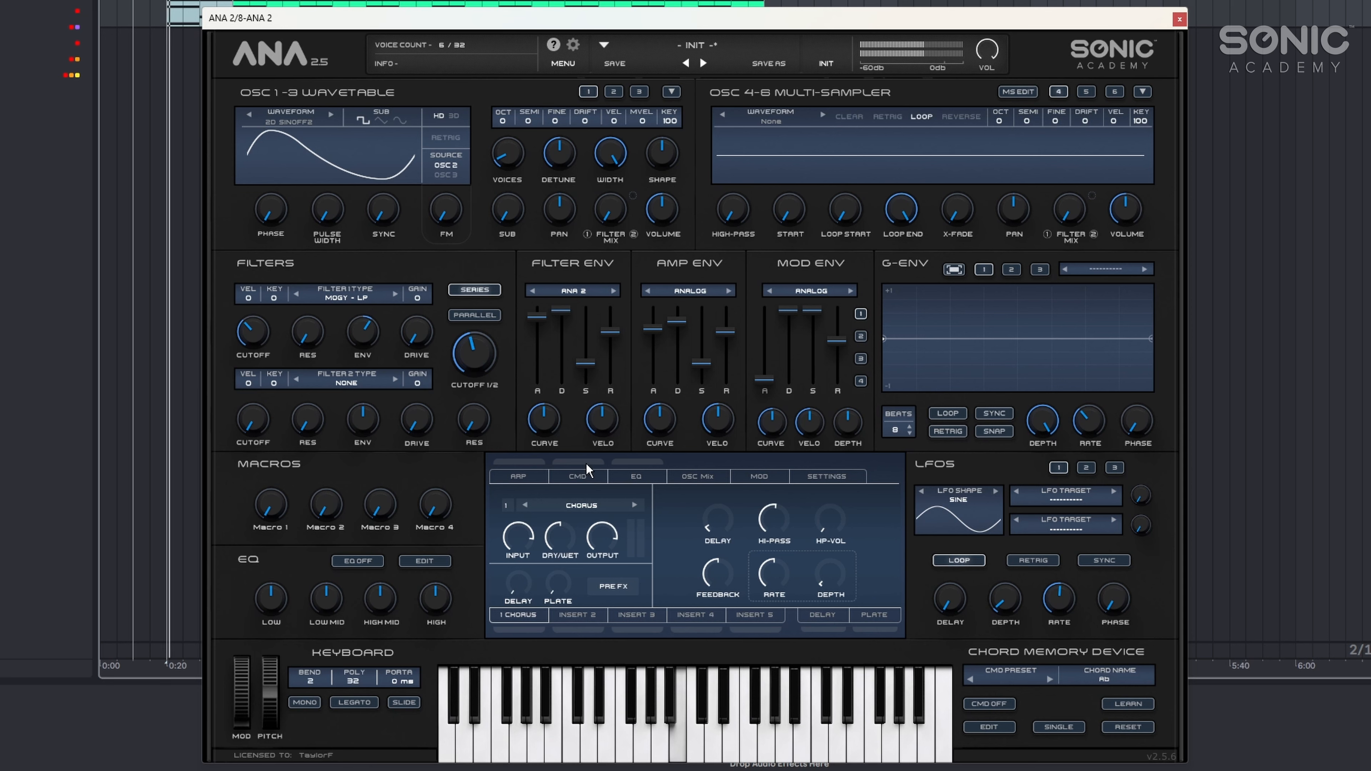
Step: Set oscillator 1's drift to 7 and shorten the filter envelope's decay
{"action": "mouse_move", "coordinate": [832, 341]}
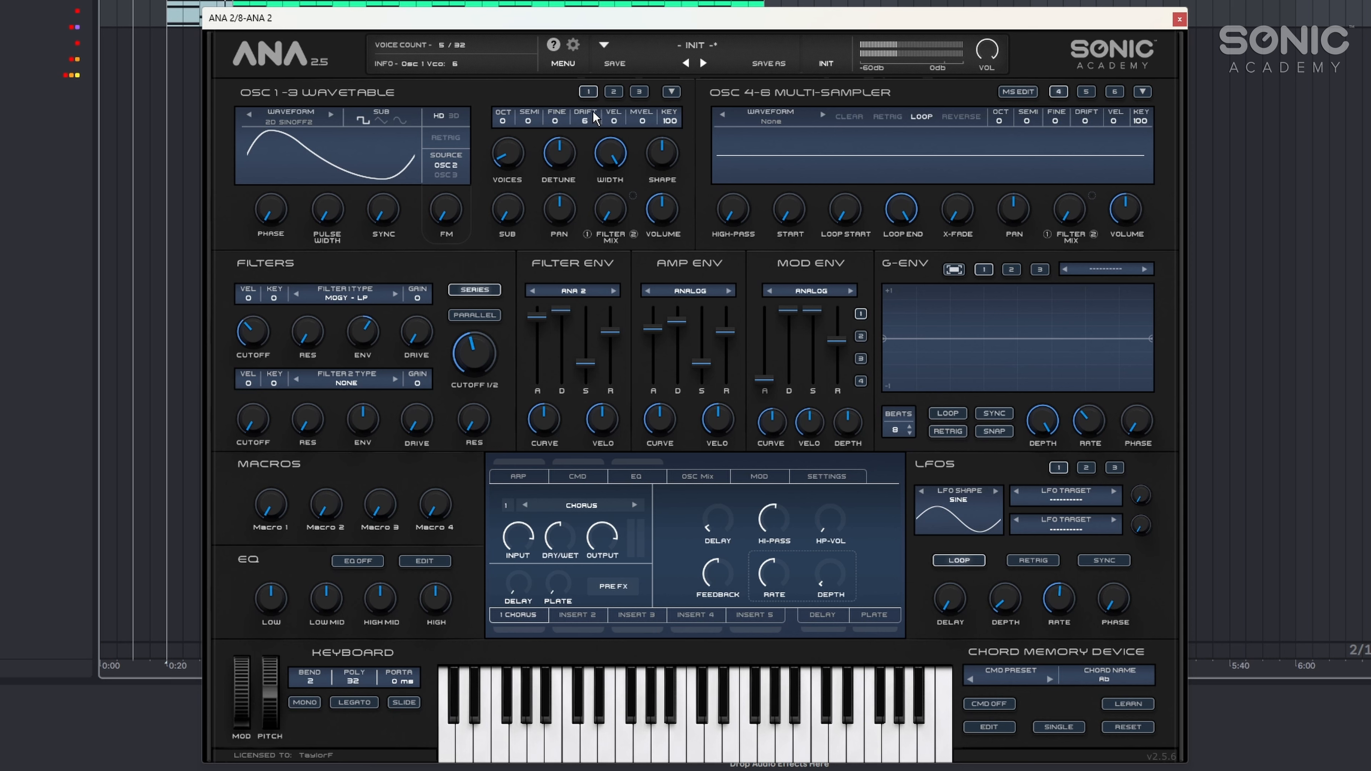
{"action": "scroll", "coordinate": [593, 105], "scroll_direction": "up", "scroll_amount": 3}
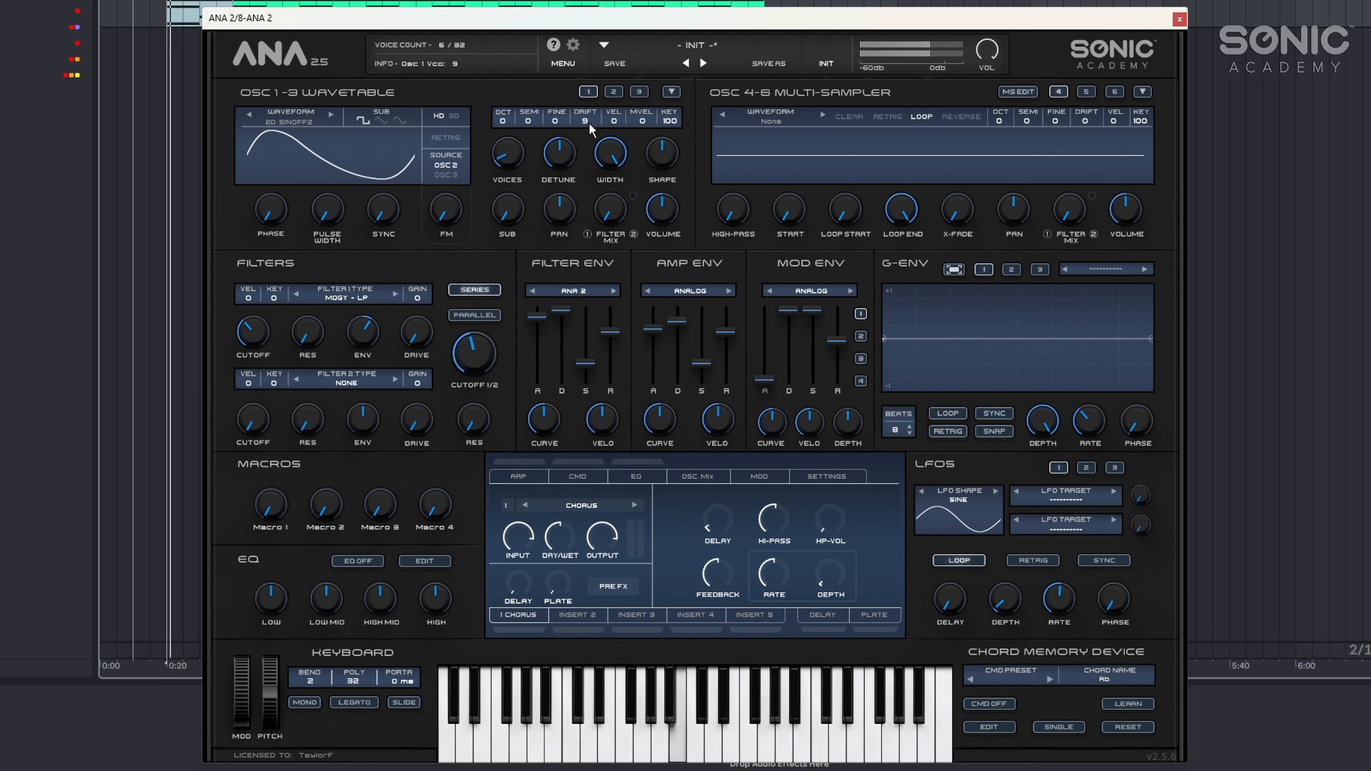
{"action": "scroll", "coordinate": [588, 124], "scroll_direction": "down", "scroll_amount": 2}
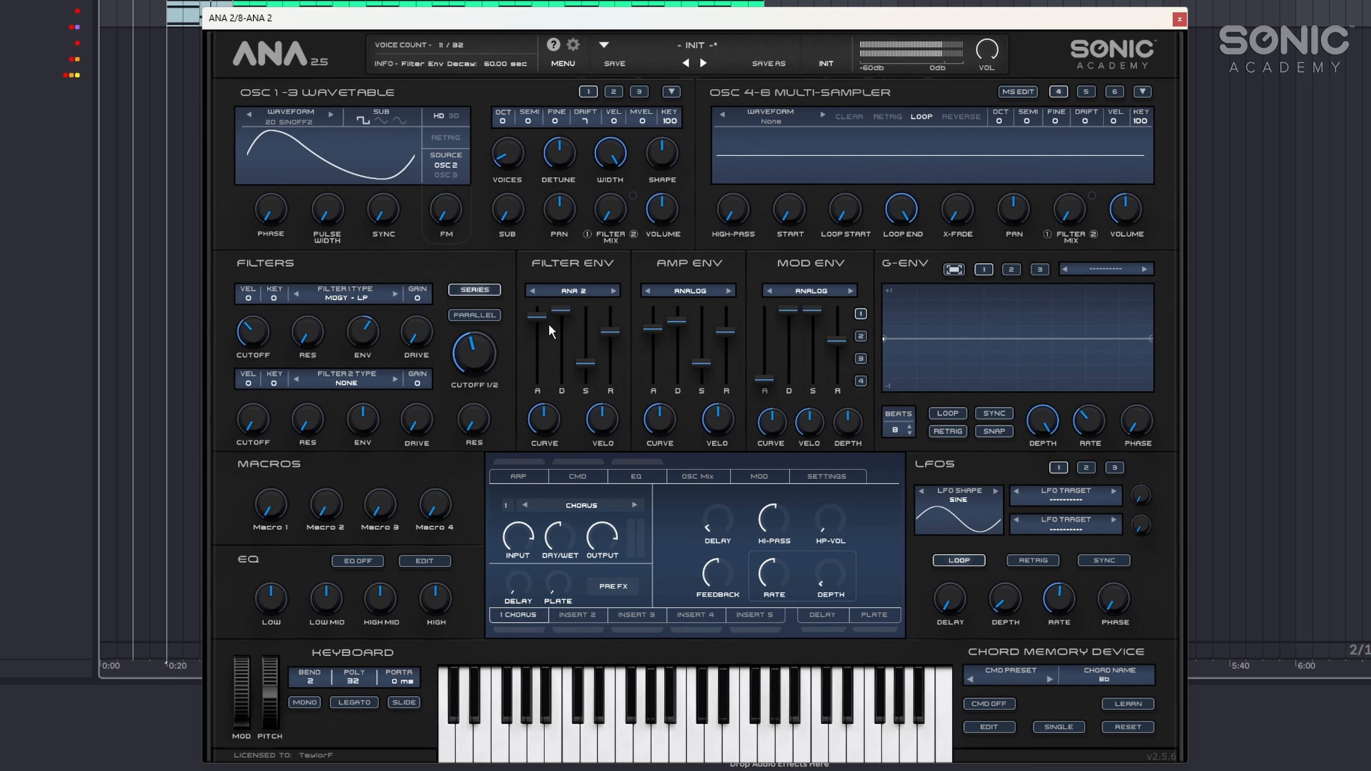
{"action": "left_click_drag", "start_coordinate": [574, 324], "coordinate": [574, 336]}
Step: Assign LFO 1 to Filter Master Freq and change its shape to Triangle
{"action": "left_click", "coordinate": [1077, 501]}
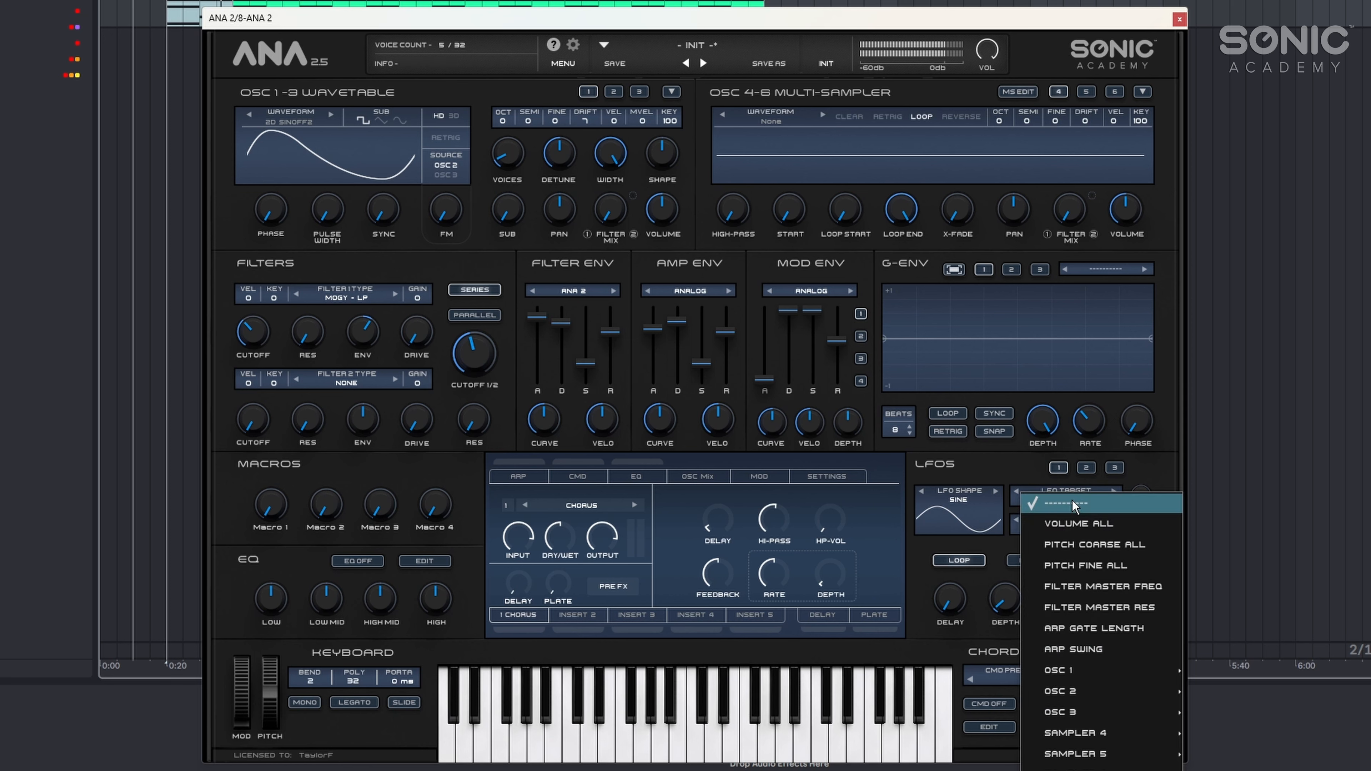
{"action": "left_click", "coordinate": [1117, 589]}
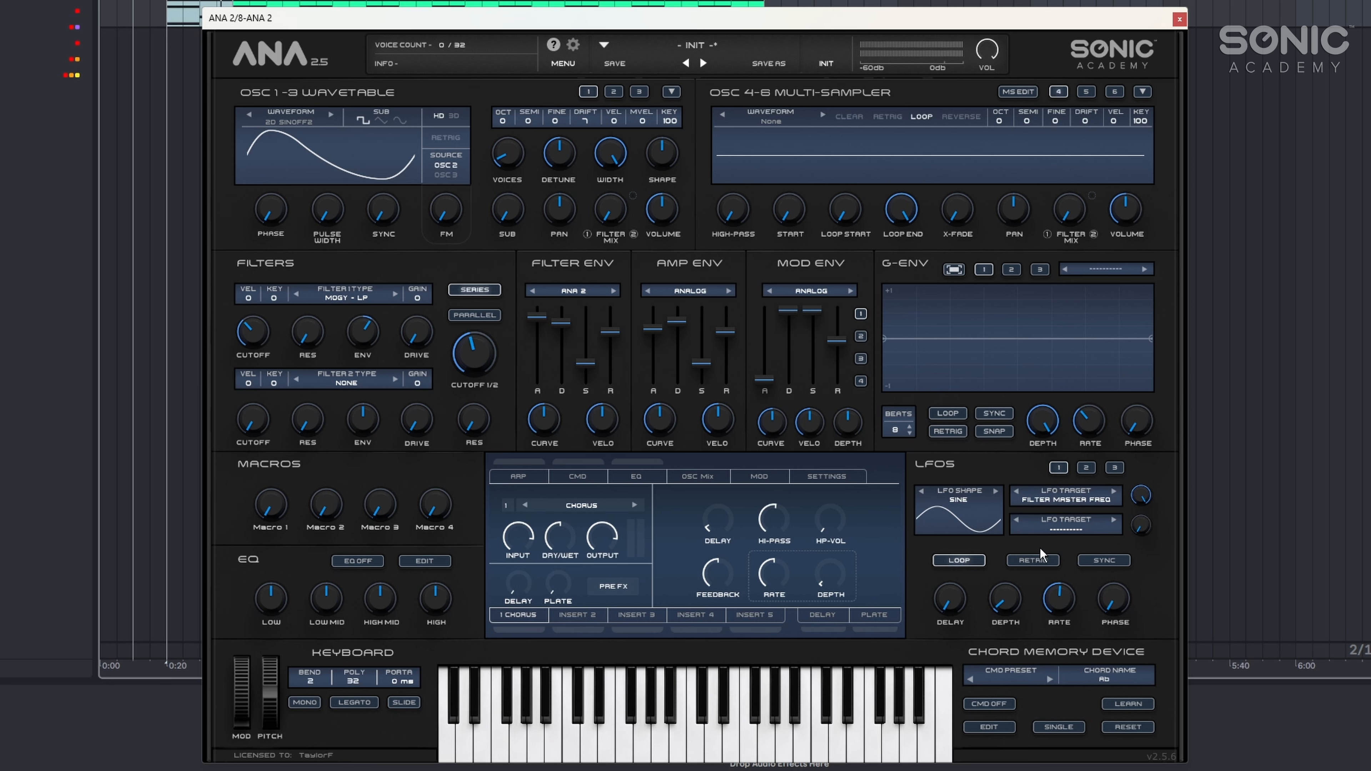
{"action": "left_click", "coordinate": [964, 499]}
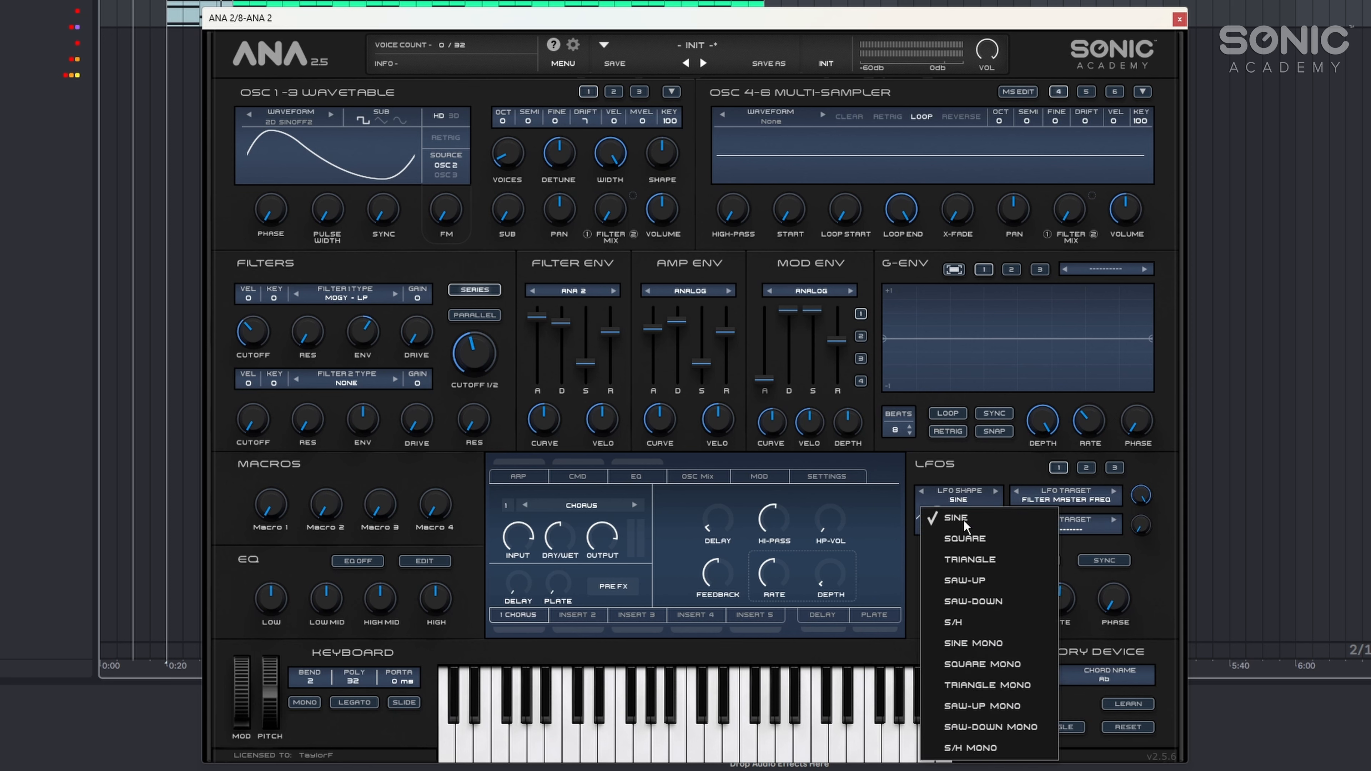
{"action": "left_click", "coordinate": [981, 560]}
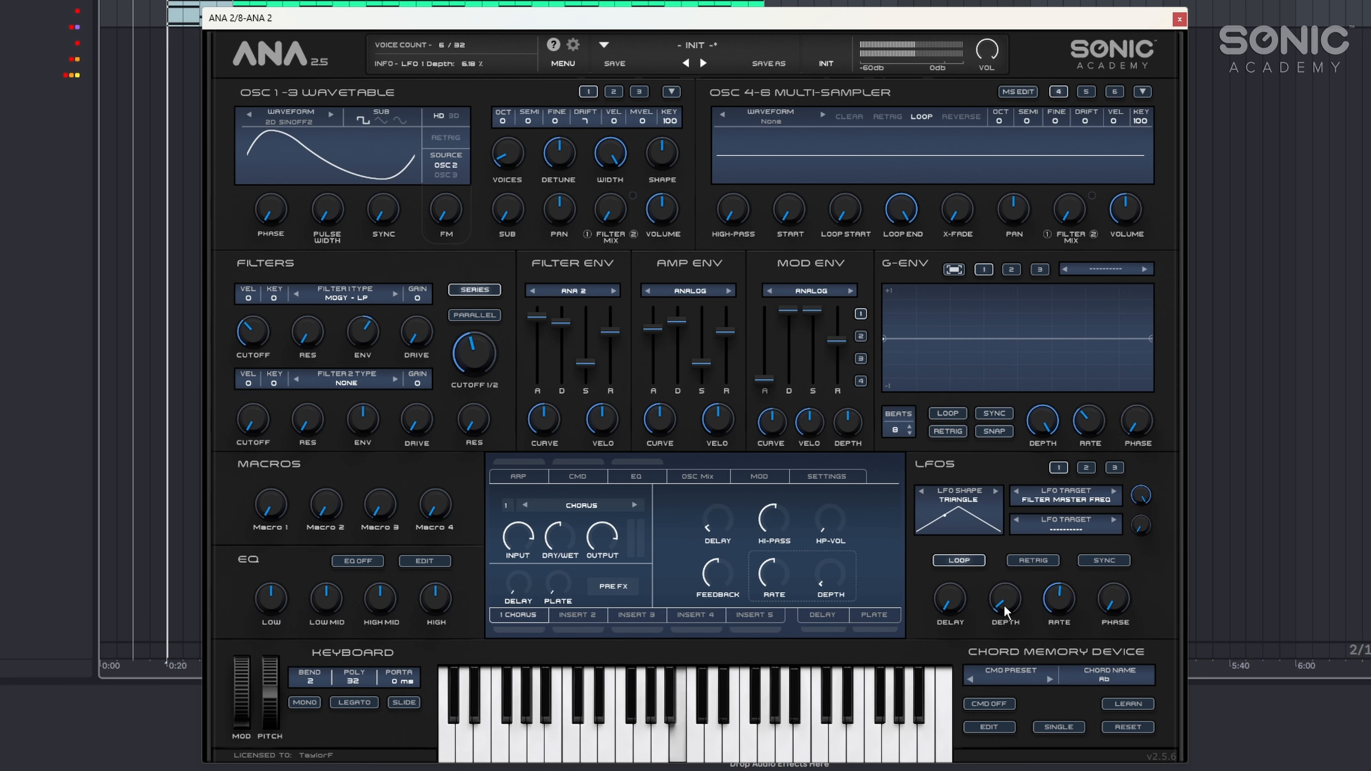
Step: Slow LFO 1's rate to about 0.07 Hz, increase its depth, and fine-tune the amp envelope's attack
{"action": "left_click_drag", "start_coordinate": [1003, 605], "coordinate": [1060, 655]}
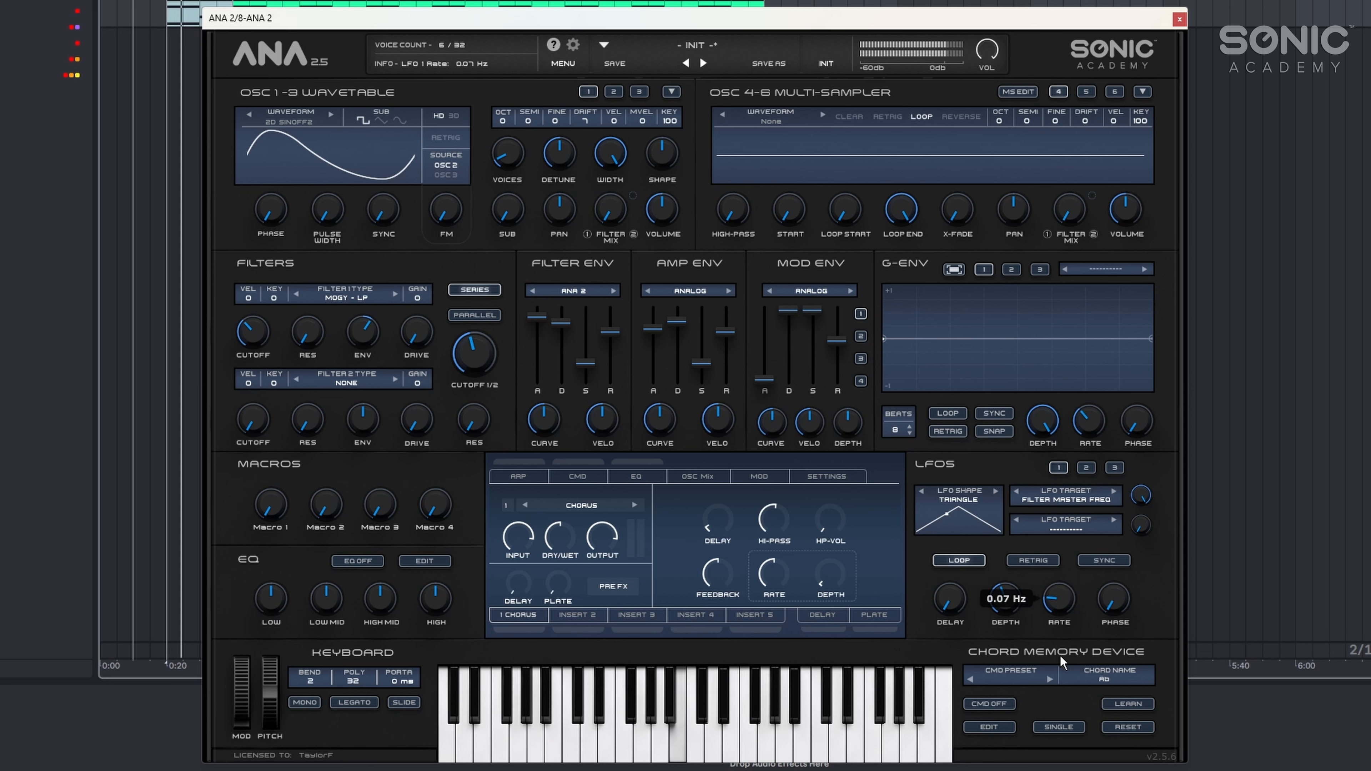
{"action": "left_click_drag", "start_coordinate": [1012, 603], "coordinate": [1060, 601]}
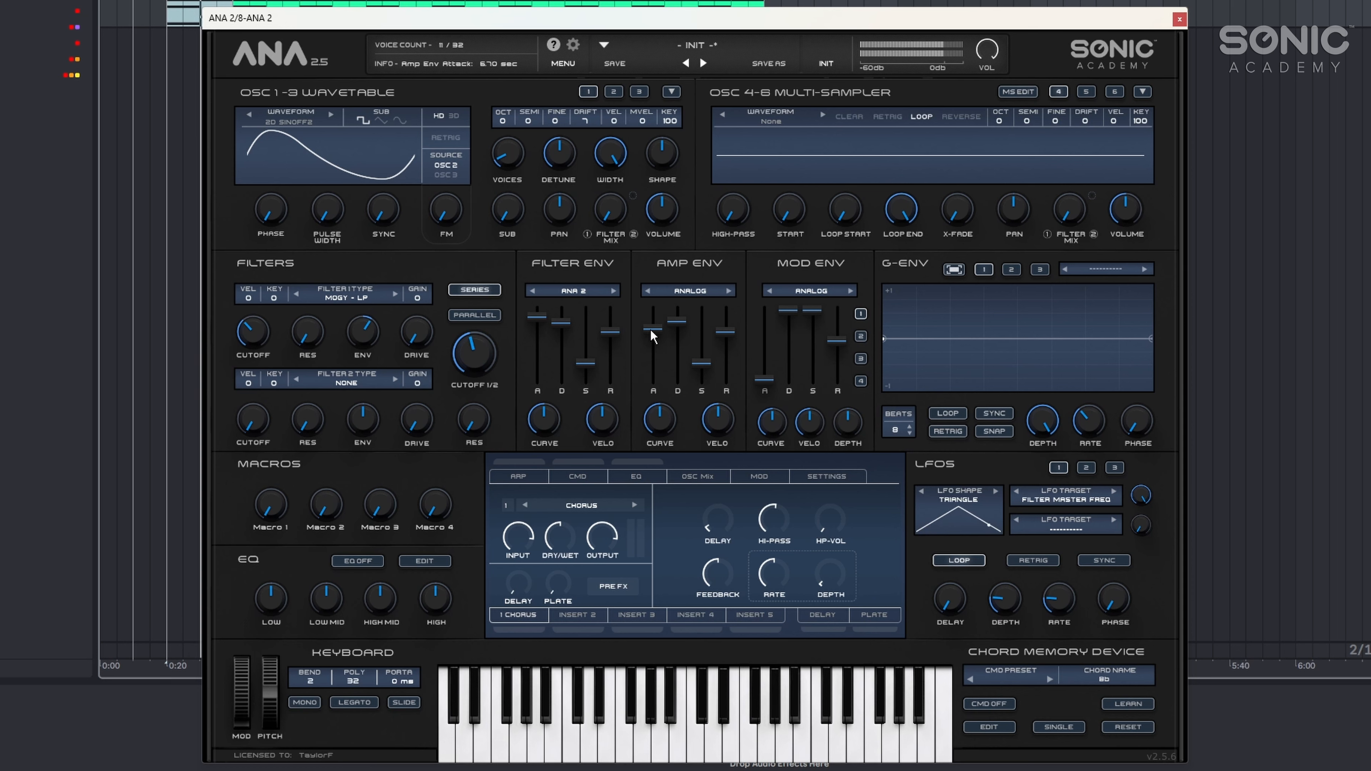
{"action": "left_click_drag", "start_coordinate": [652, 330], "coordinate": [652, 332]}
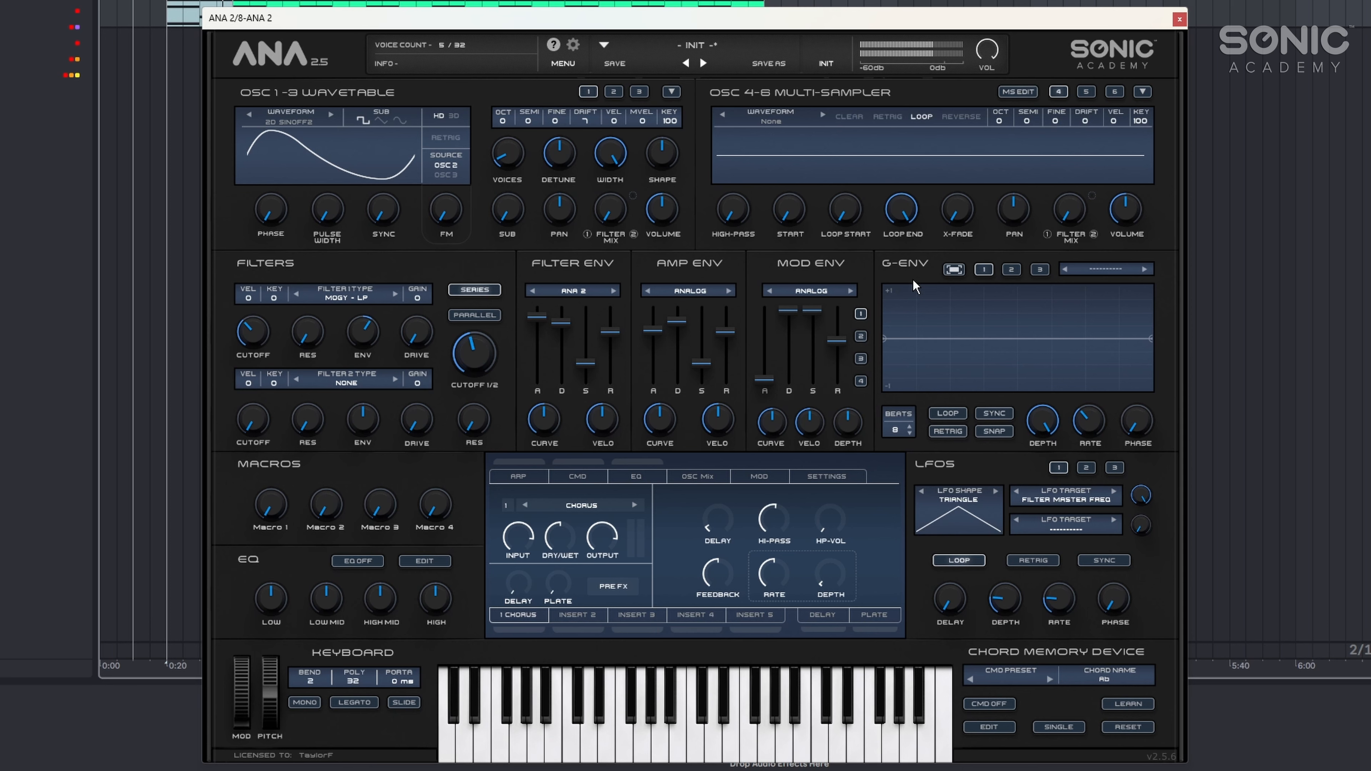
Step: Load the Juno Noise C1 sample into sampler 4 and close the sample browser
{"action": "left_click", "coordinate": [772, 123]}
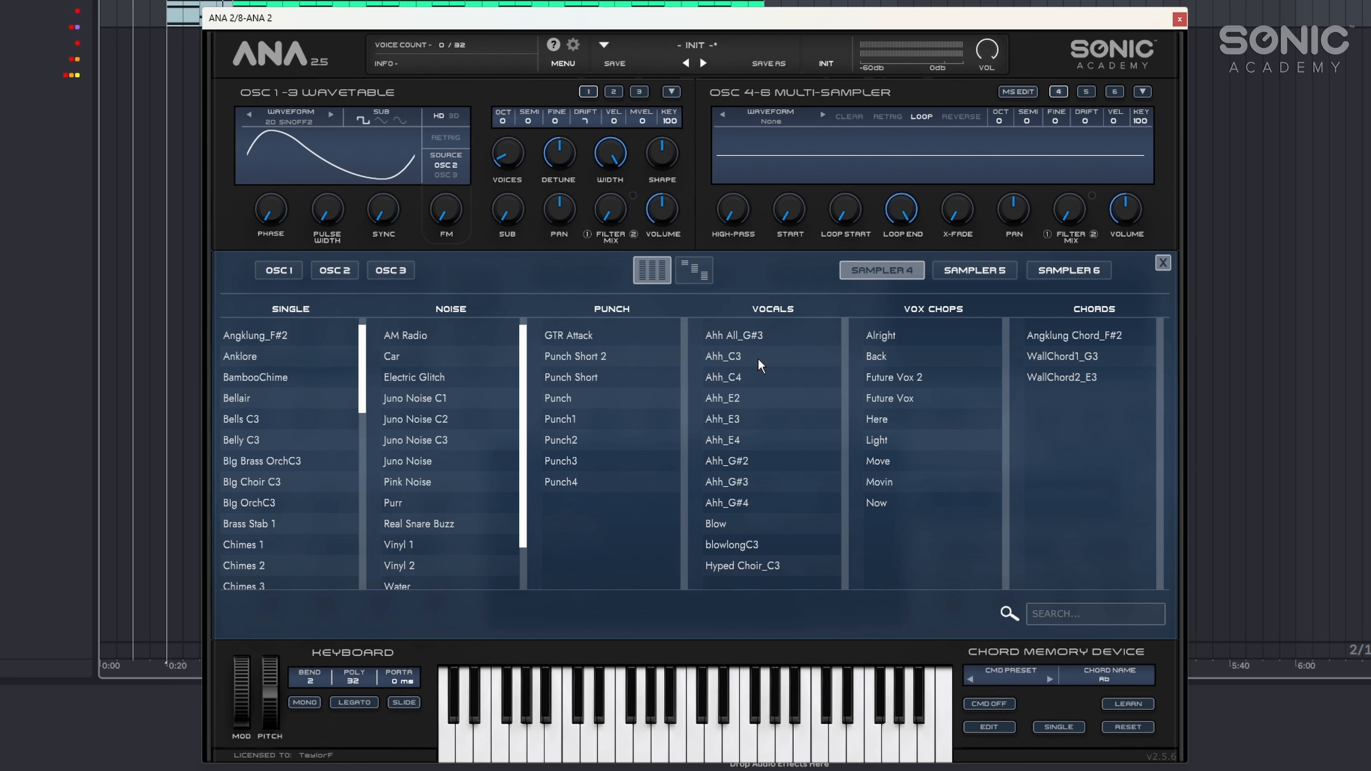
{"action": "scroll", "coordinate": [430, 396], "scroll_direction": "down", "scroll_amount": 2}
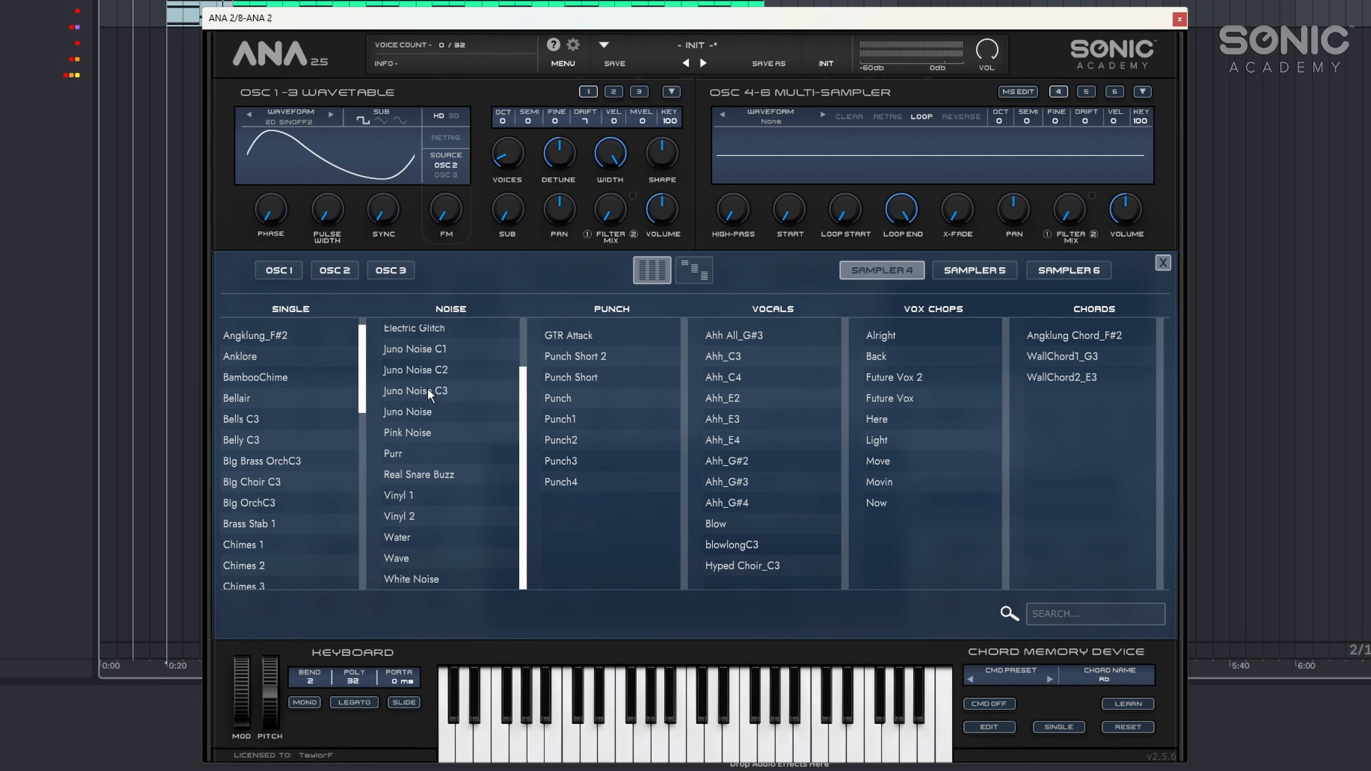
{"action": "left_click", "coordinate": [435, 350]}
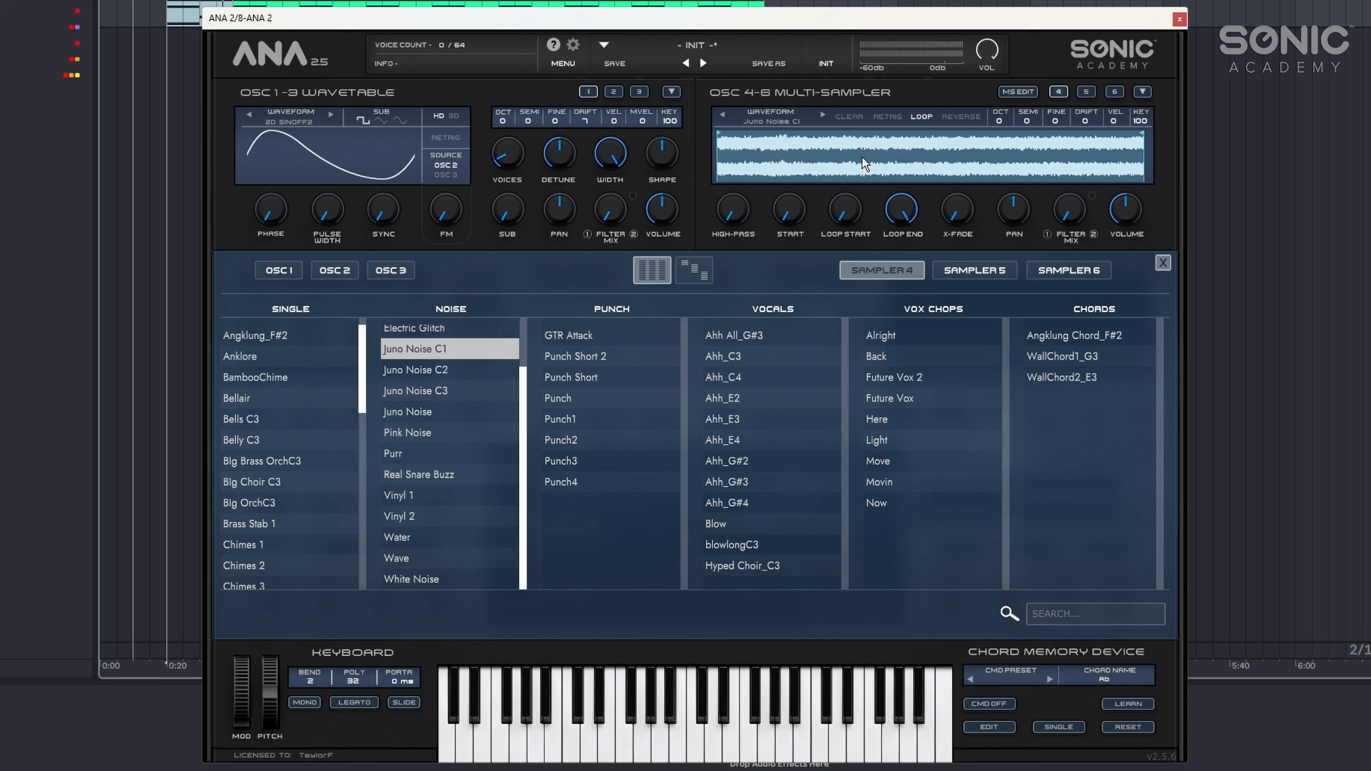
{"action": "left_click", "coordinate": [1163, 264]}
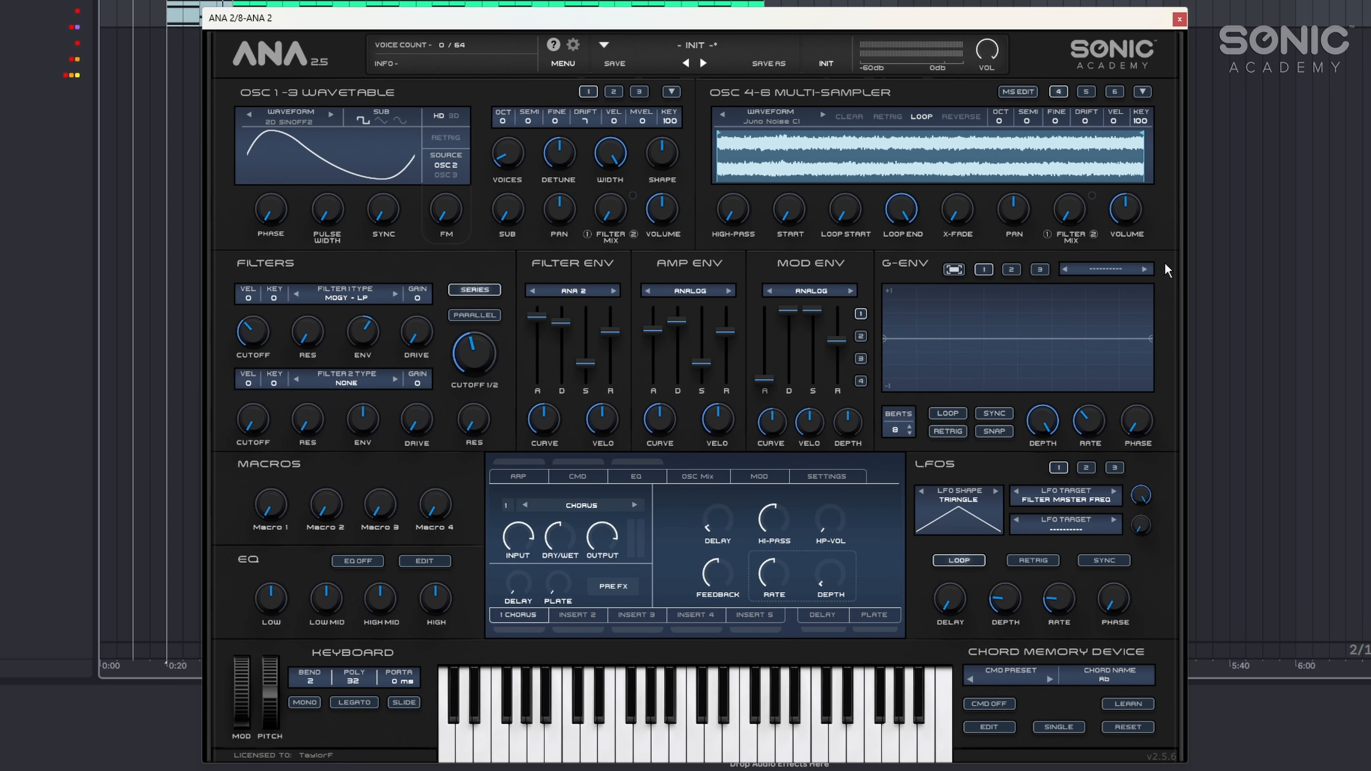
Step: Lower sampler 4's volume to blend the noise quietly under the chords and adjust the synth's output gain
{"action": "left_click_drag", "start_coordinate": [1127, 212], "coordinate": [1118, 261]}
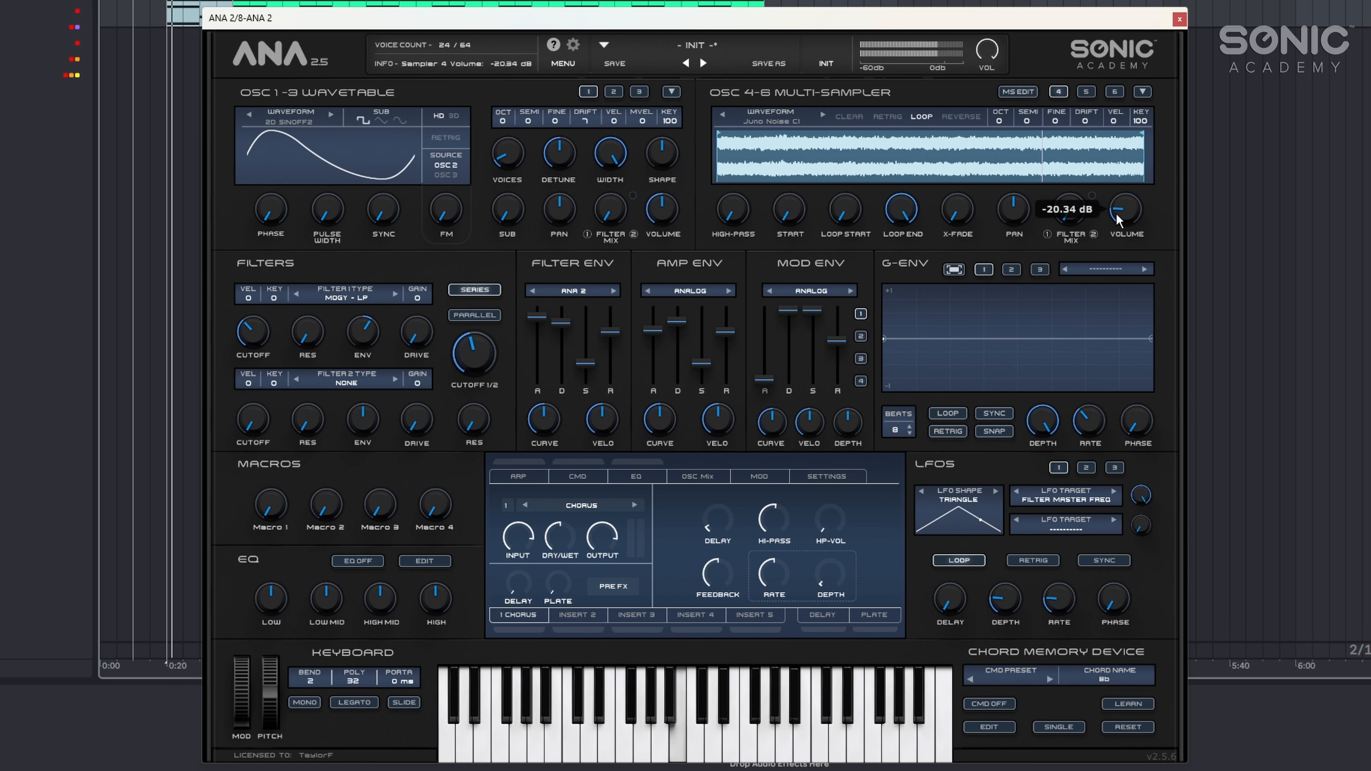
{"action": "left_click_drag", "start_coordinate": [1116, 212], "coordinate": [1124, 216]}
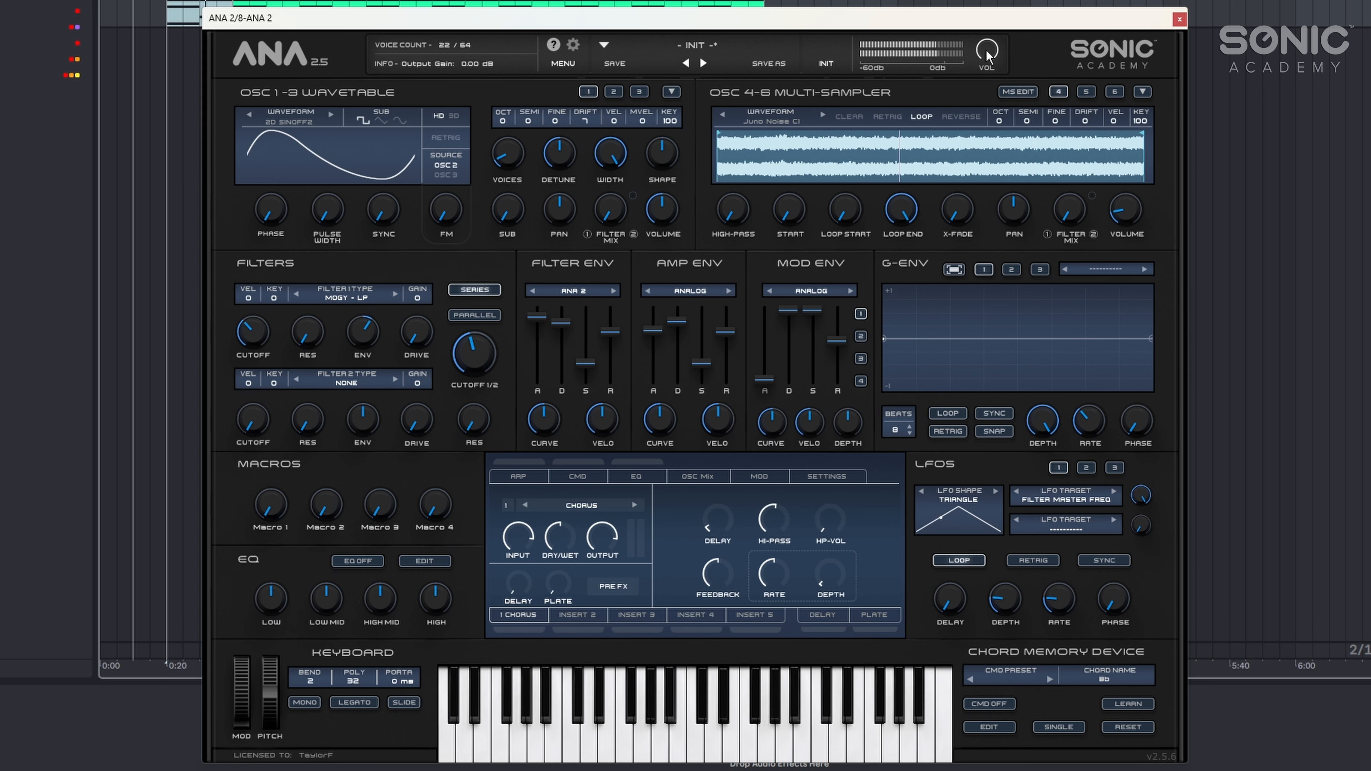
{"action": "mouse_move", "coordinate": [986, 53]}
{"action": "left_mouse_down"}
{"action": "mouse_move", "coordinate": [985, 65]}
{"action": "mouse_move", "coordinate": [988, 48]}
{"action": "left_mouse_up"}
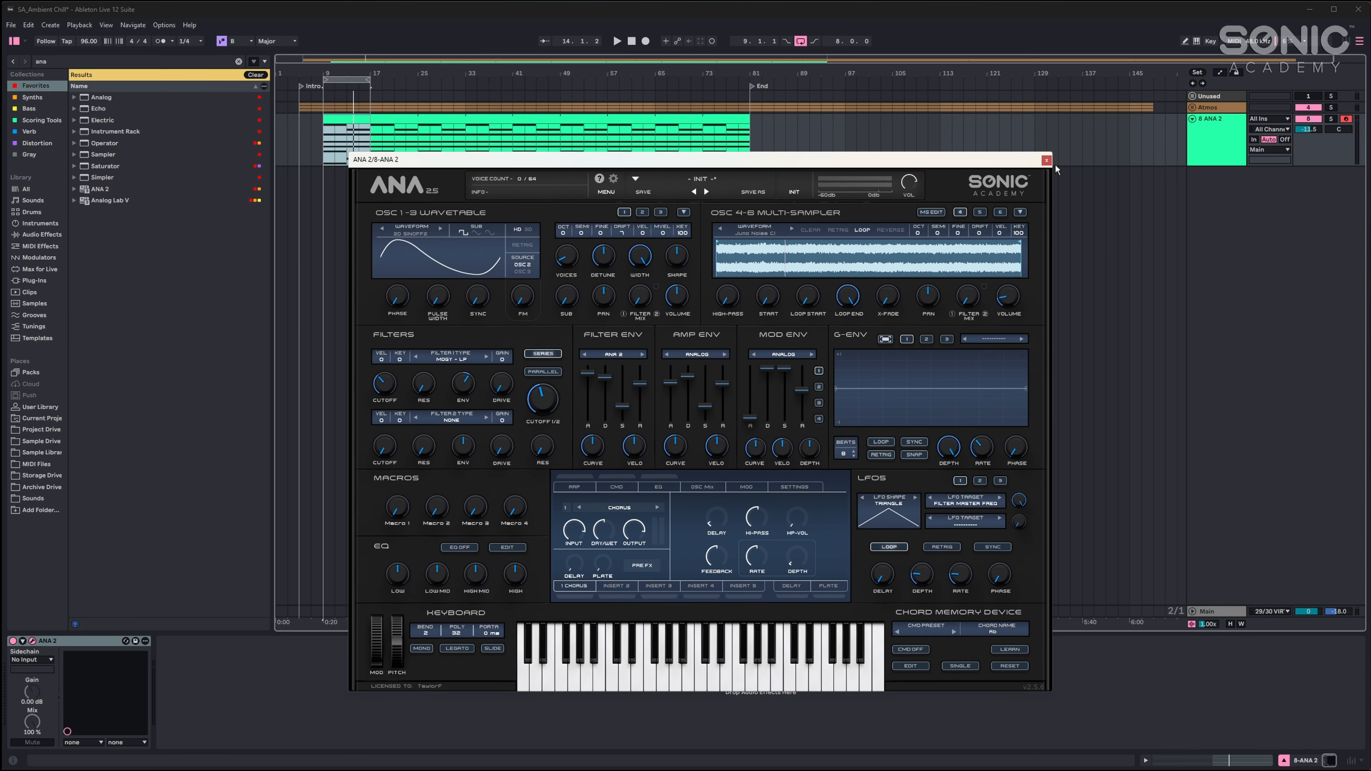
Step: Close the synth window, add the VELA reverb after ANA 2 on the track, and play the chords
{"action": "left_click", "coordinate": [1046, 161]}
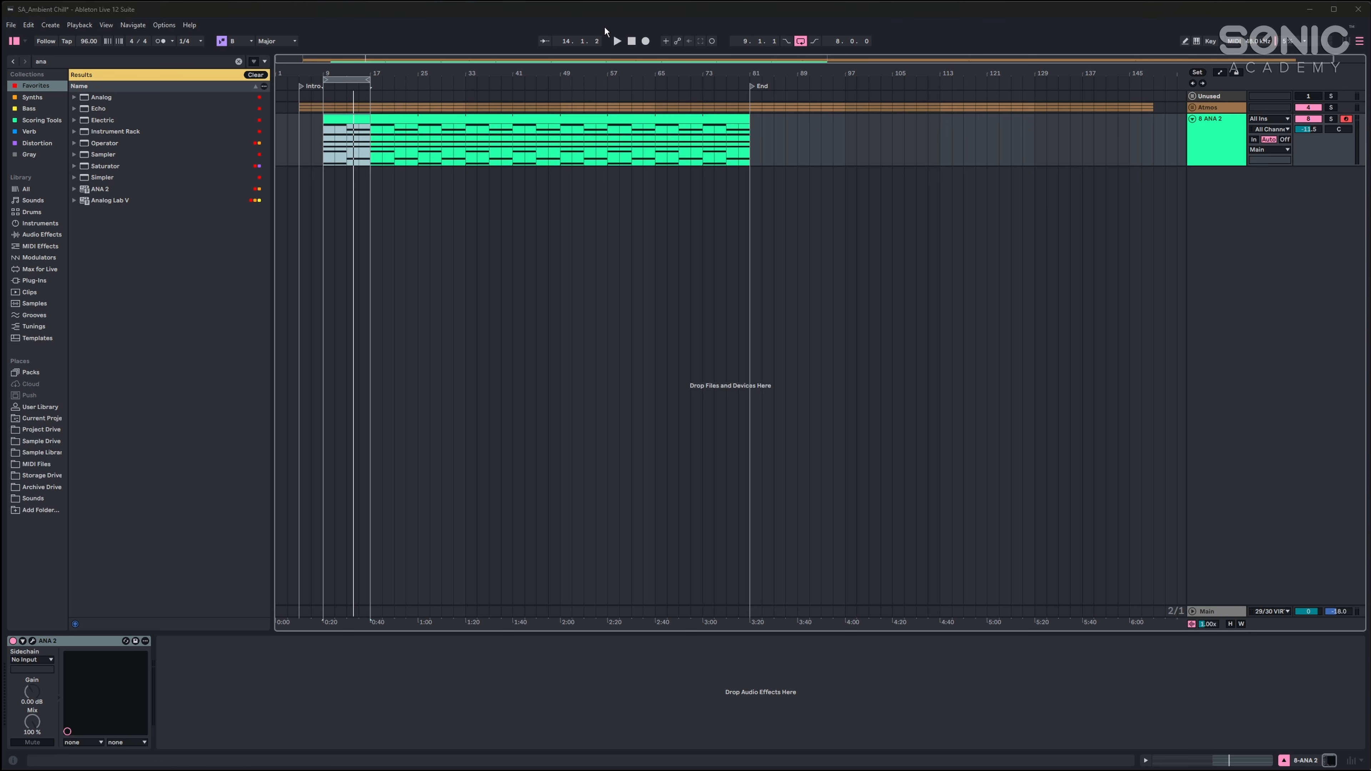
{"action": "left_click", "coordinate": [215, 60]}
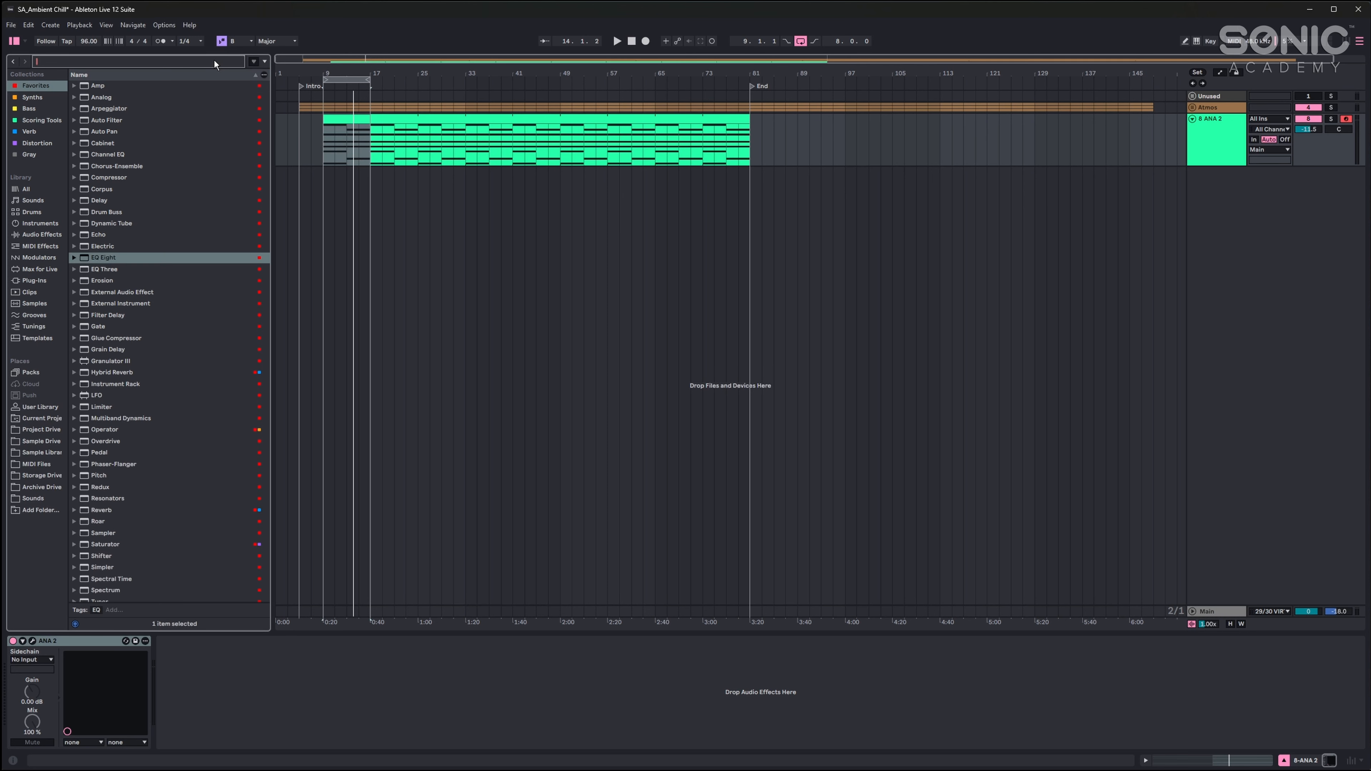
{"action": "type", "text": "ve"}
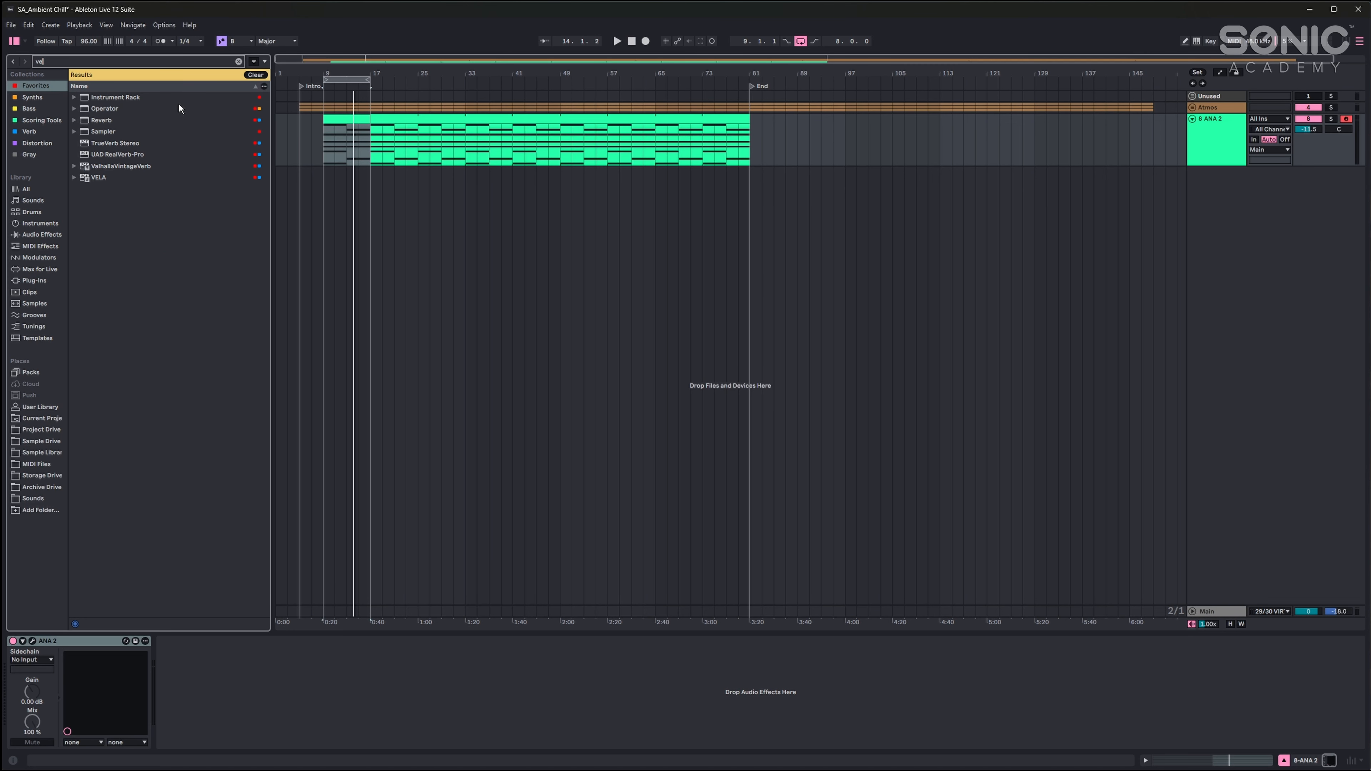
{"action": "type", "text": "la"}
{"action": "key", "text": "Return"}
{"action": "key", "text": "space"}
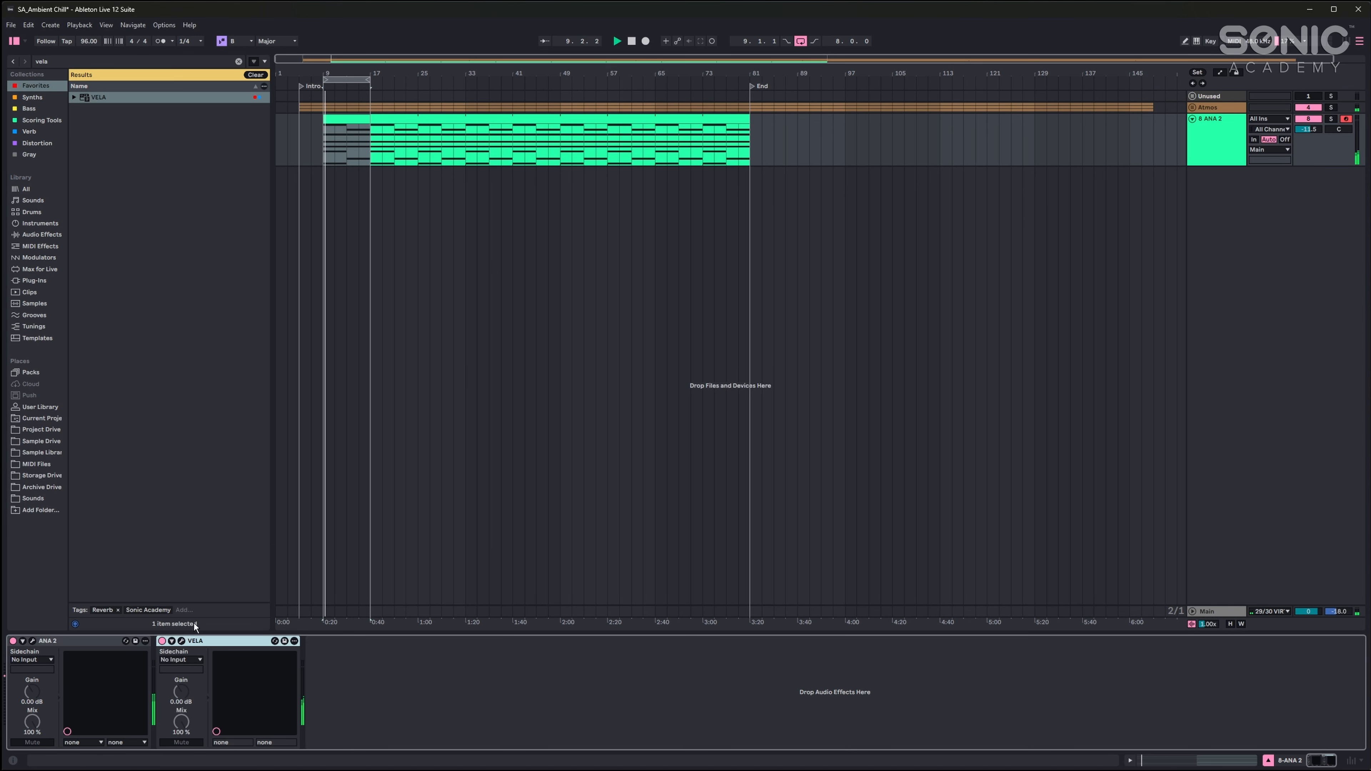
Step: Open VELA's interface and raise the end point of its decay curve to -35.6 dB
{"action": "left_click", "coordinate": [181, 641]}
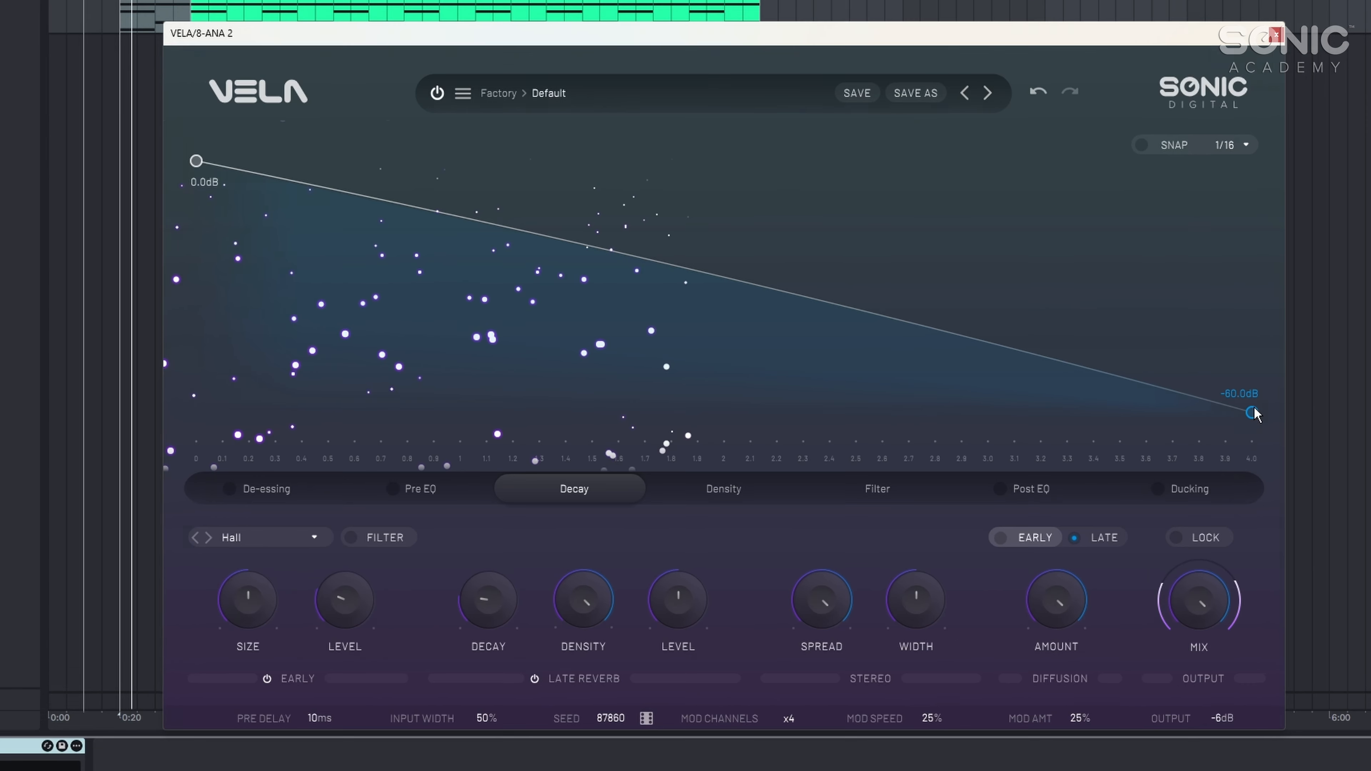
{"action": "left_click_drag", "start_coordinate": [1252, 413], "coordinate": [1266, 311]}
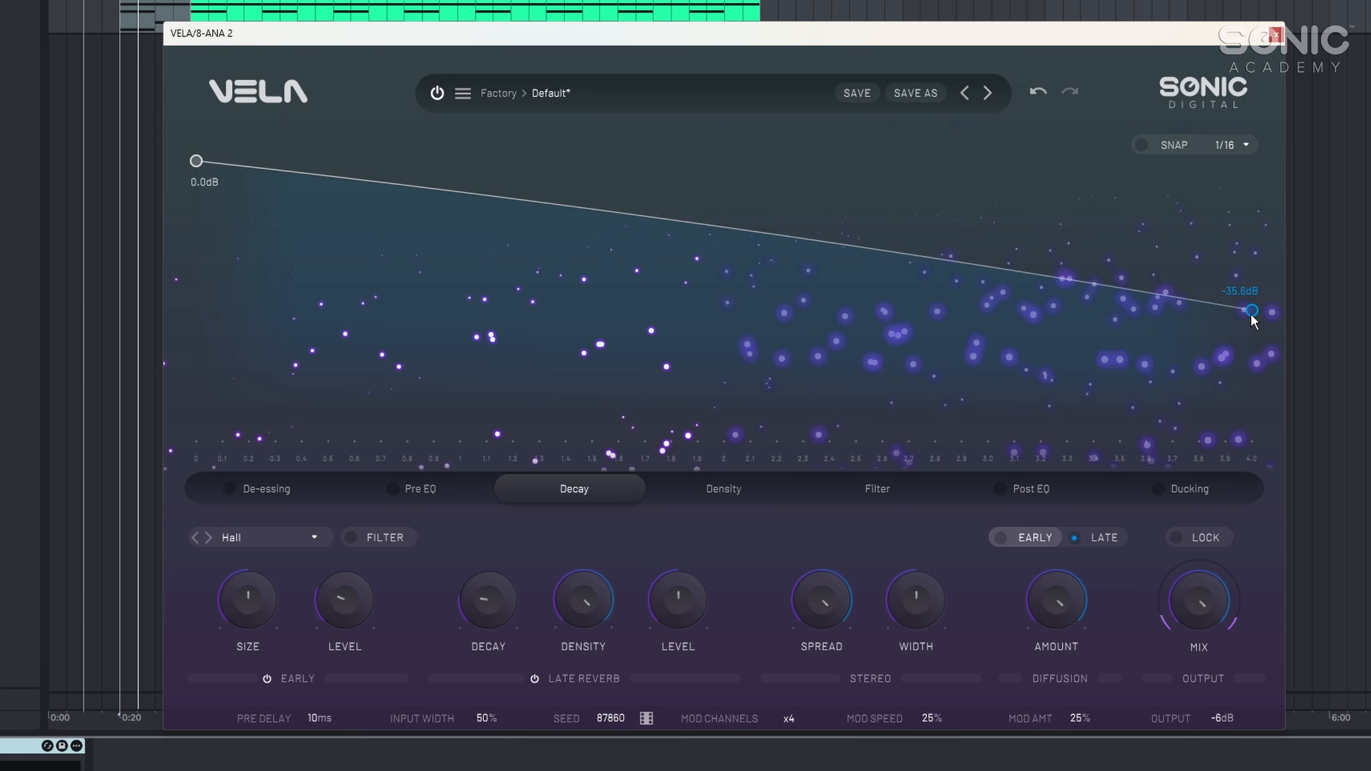
Step: Bow the late reverb's decay curve upward, set its end point to -28.7 dB and lengthen the decay time to about 7.5 seconds
{"action": "left_click_drag", "start_coordinate": [1252, 313], "coordinate": [1251, 222]}
{"action": "left_click_drag", "start_coordinate": [725, 196], "coordinate": [728, 183]}
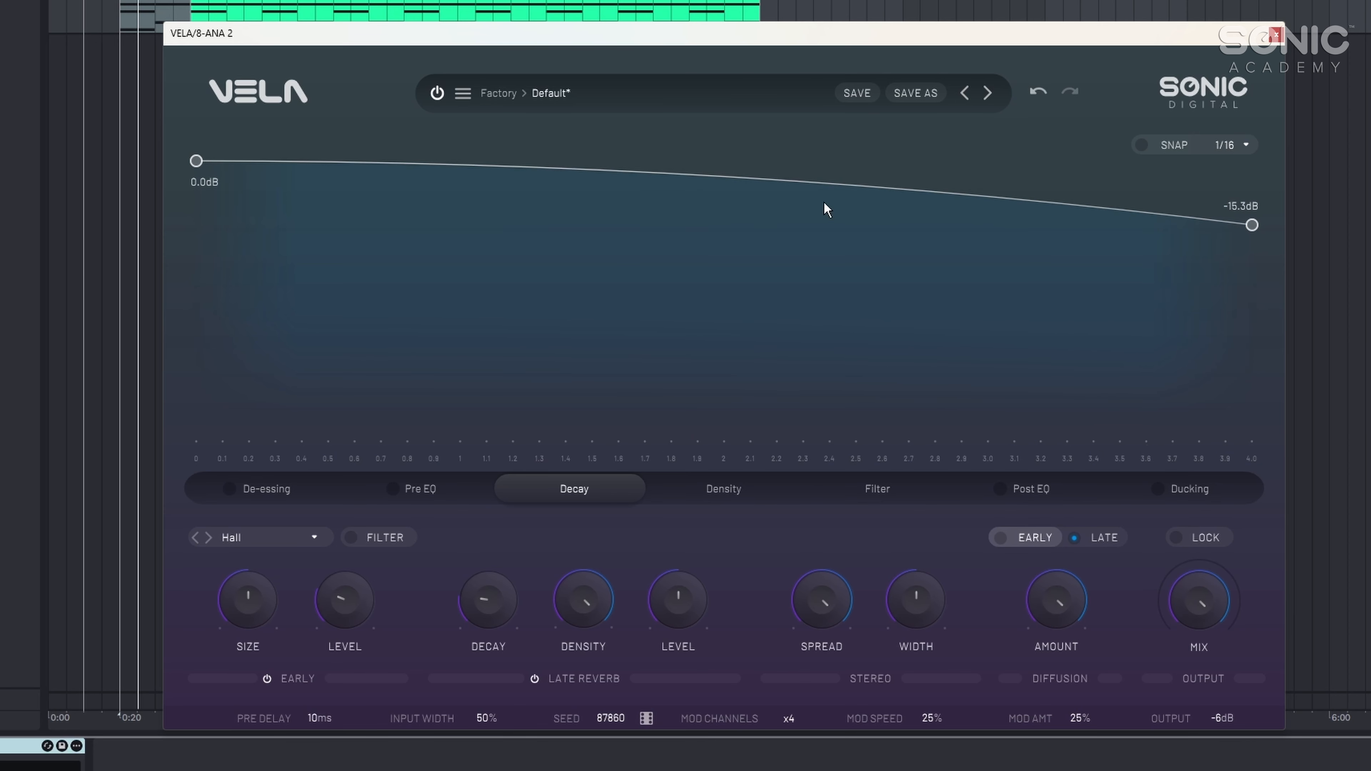
{"action": "left_click_drag", "start_coordinate": [1256, 232], "coordinate": [1259, 289]}
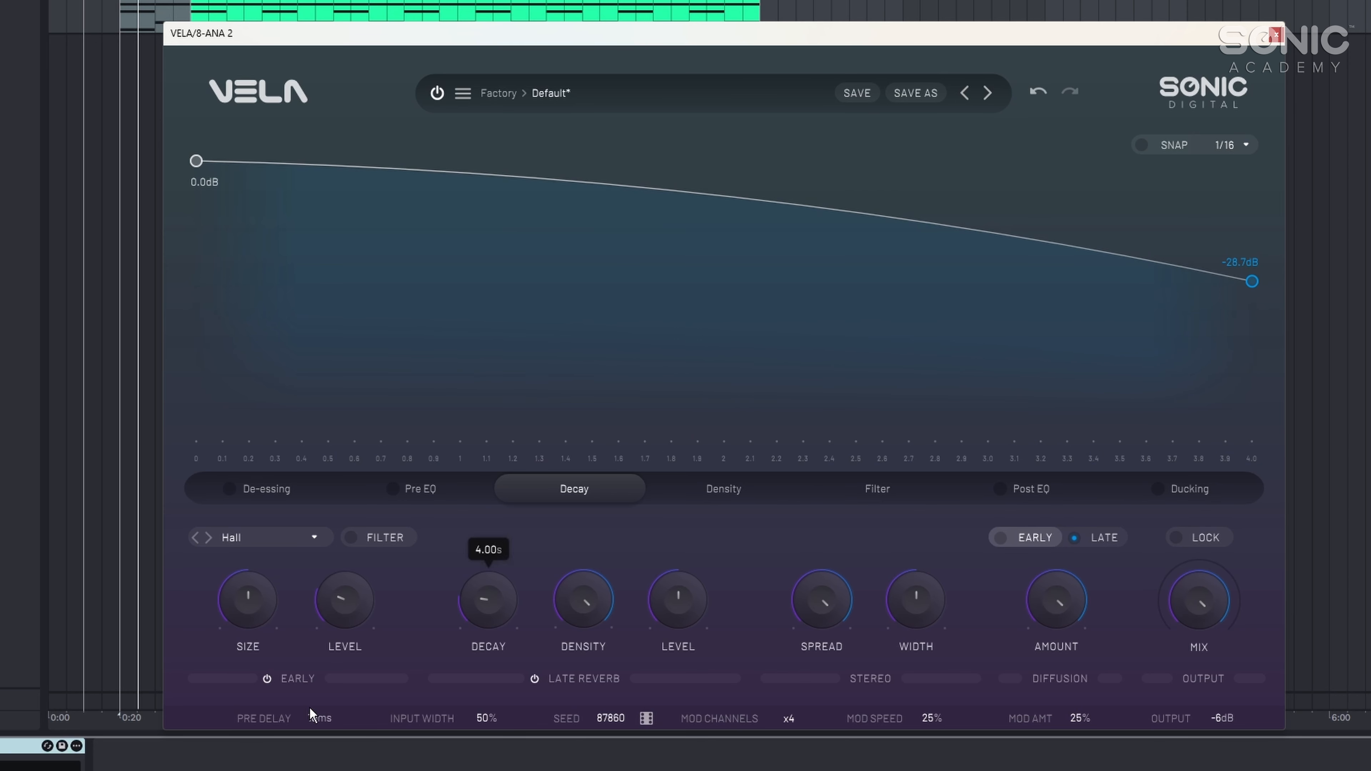
{"action": "left_click_drag", "start_coordinate": [475, 605], "coordinate": [493, 595]}
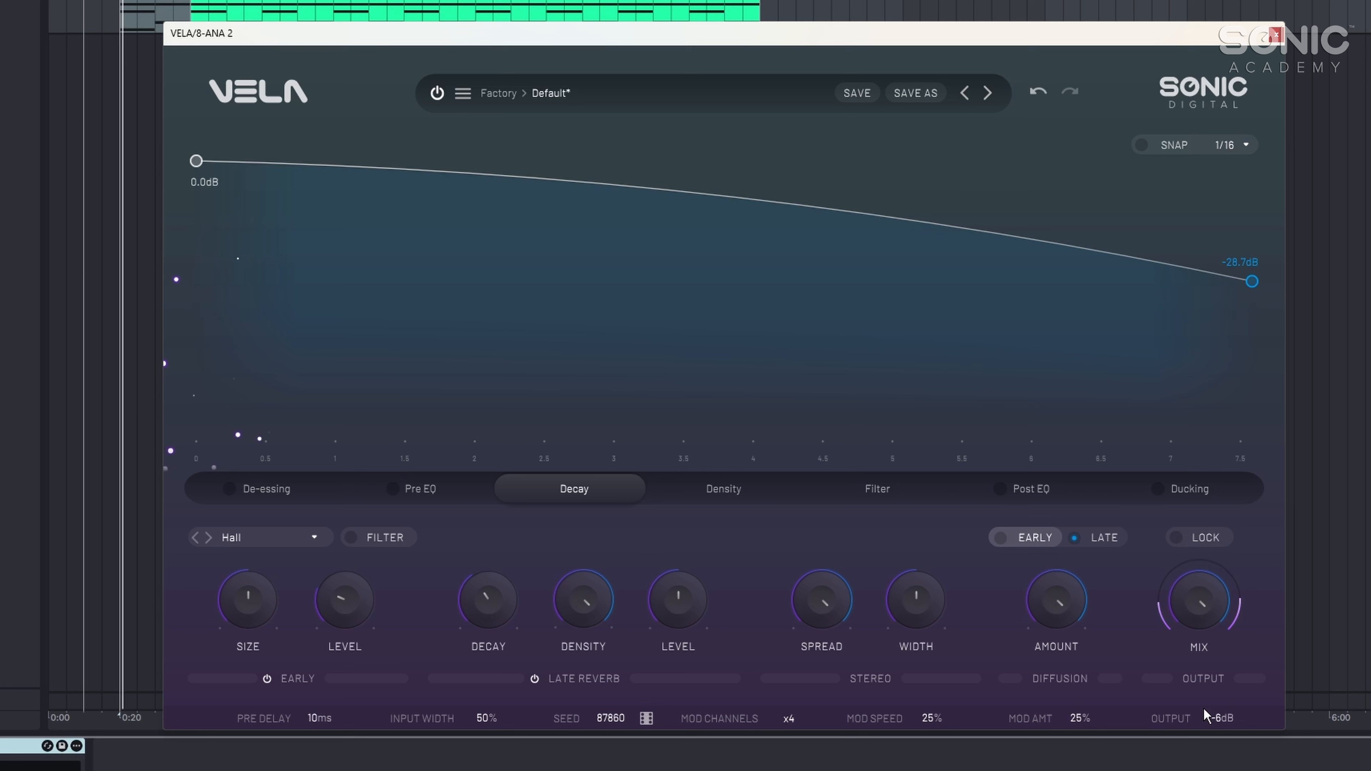
Step: Set the reverb's output level to 0 dB and reduce its mix to about 50%
{"action": "double_click", "coordinate": [1222, 720]}
{"action": "type", "text": "0"}
{"action": "key", "text": "Return"}
{"action": "left_click_drag", "start_coordinate": [1196, 607], "coordinate": [1194, 702]}
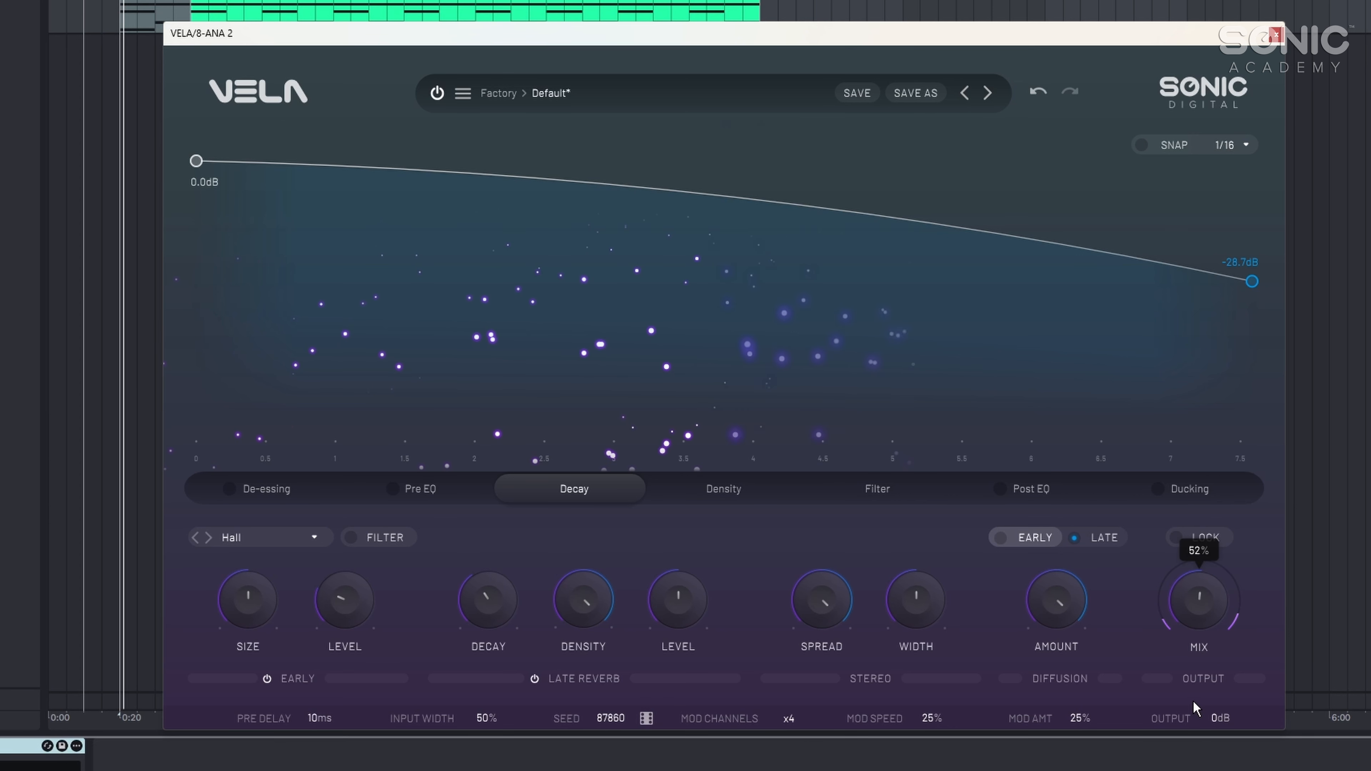
Step: Change the early reflections type to the Real Spaces Cathedral and lower the early level slightly
{"action": "mouse_move", "coordinate": [332, 609]}
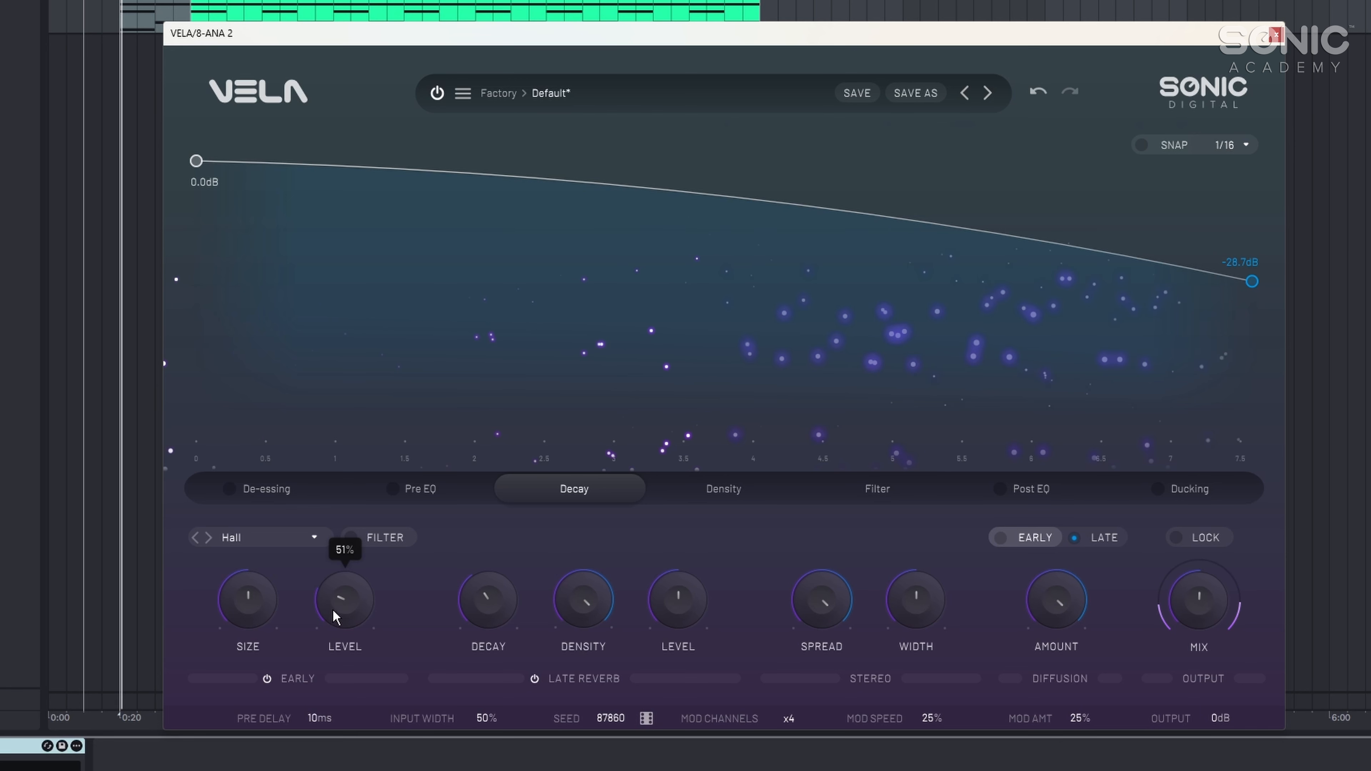
{"action": "left_click", "coordinate": [270, 537]}
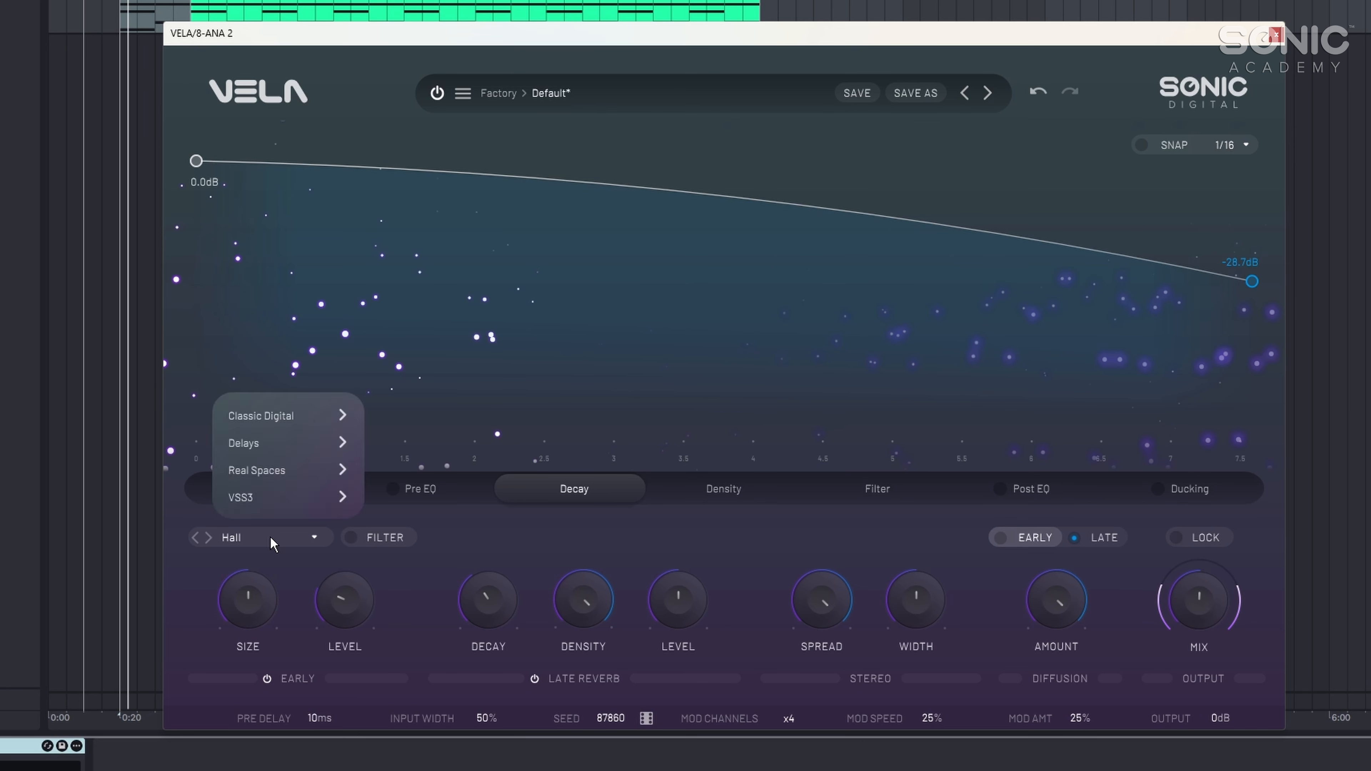
{"action": "left_click", "coordinate": [276, 544]}
{"action": "left_click", "coordinate": [280, 534]}
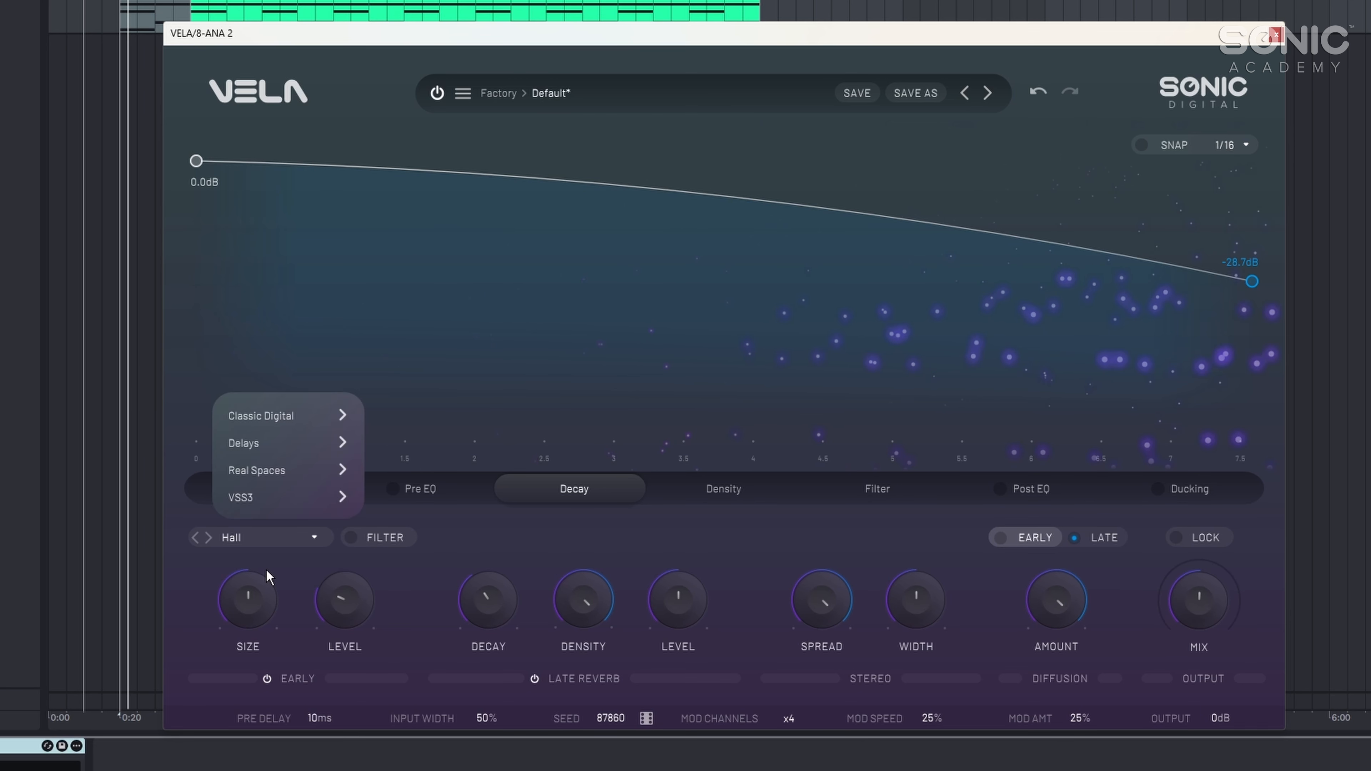
{"action": "mouse_move", "coordinate": [316, 460]}
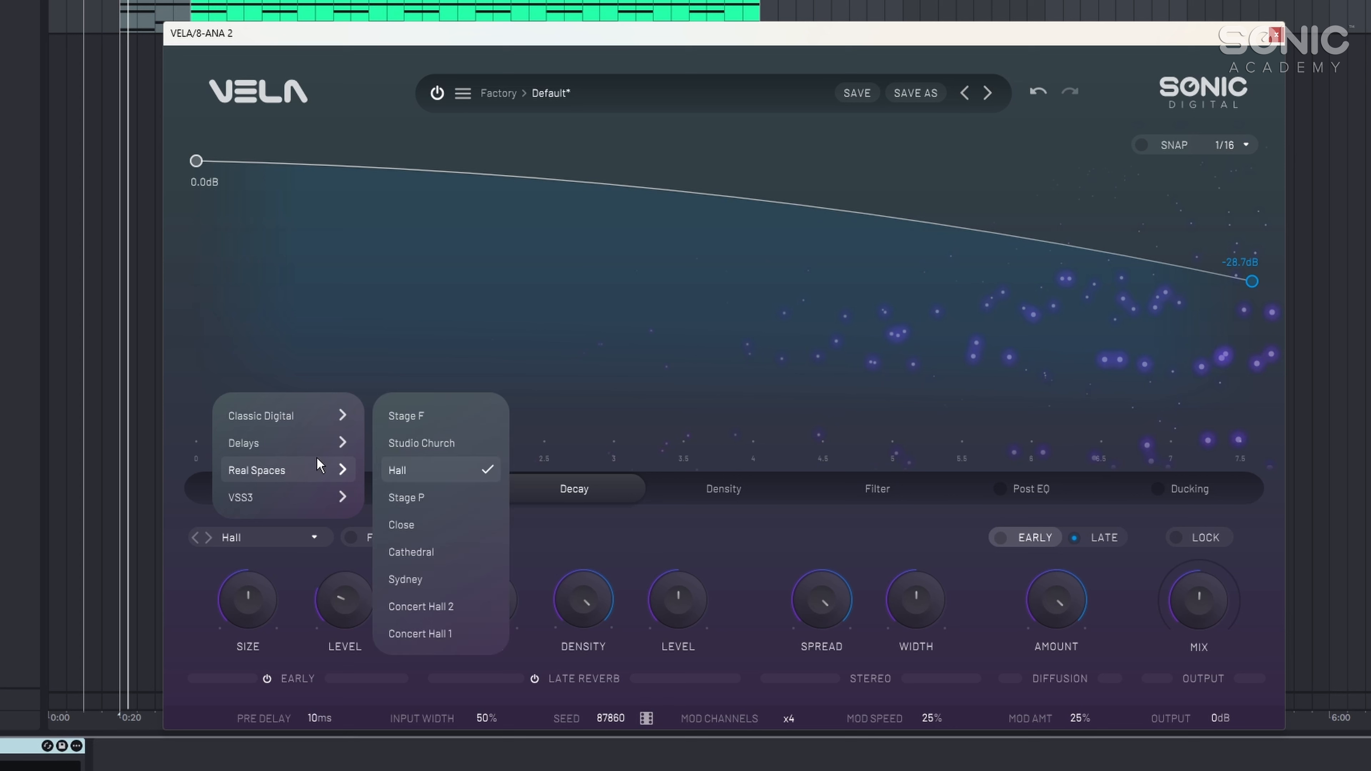
{"action": "left_click", "coordinate": [452, 551]}
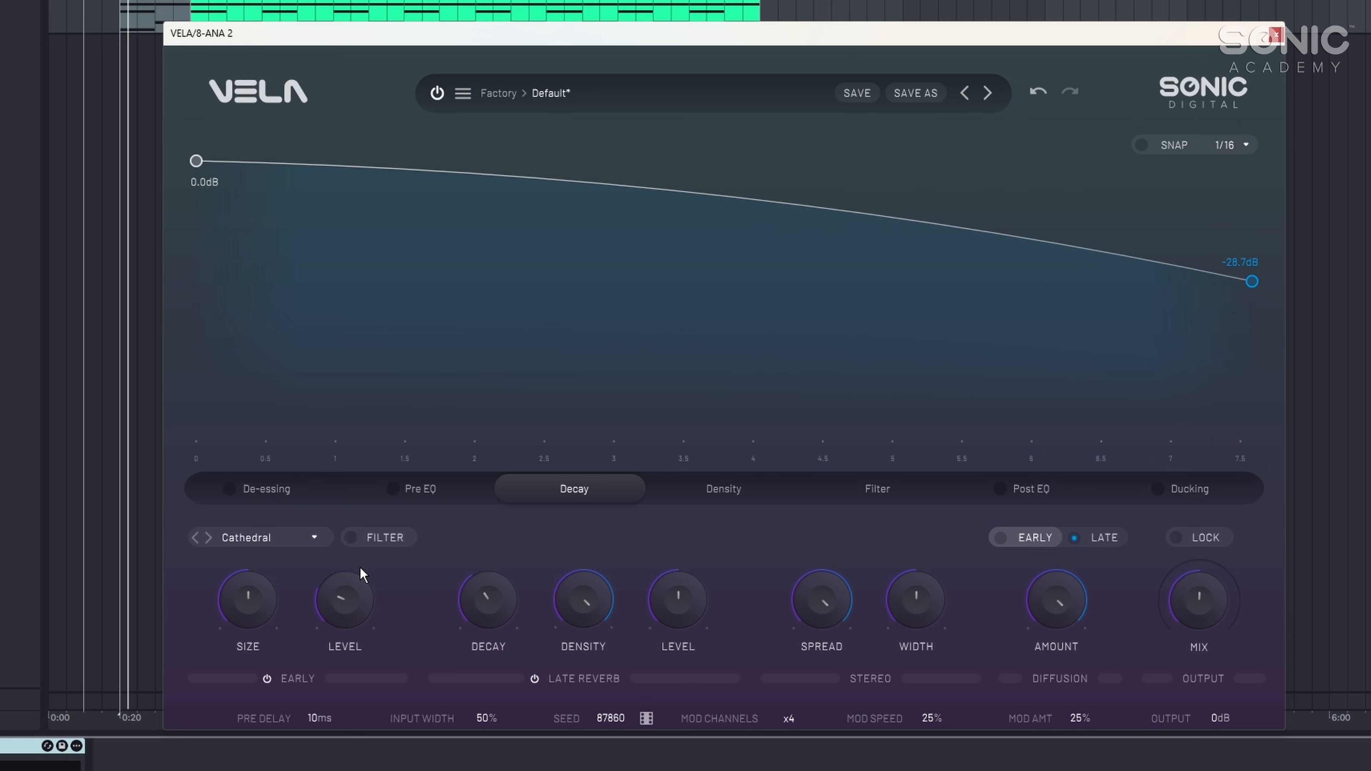
{"action": "left_click_drag", "start_coordinate": [339, 609], "coordinate": [334, 604]}
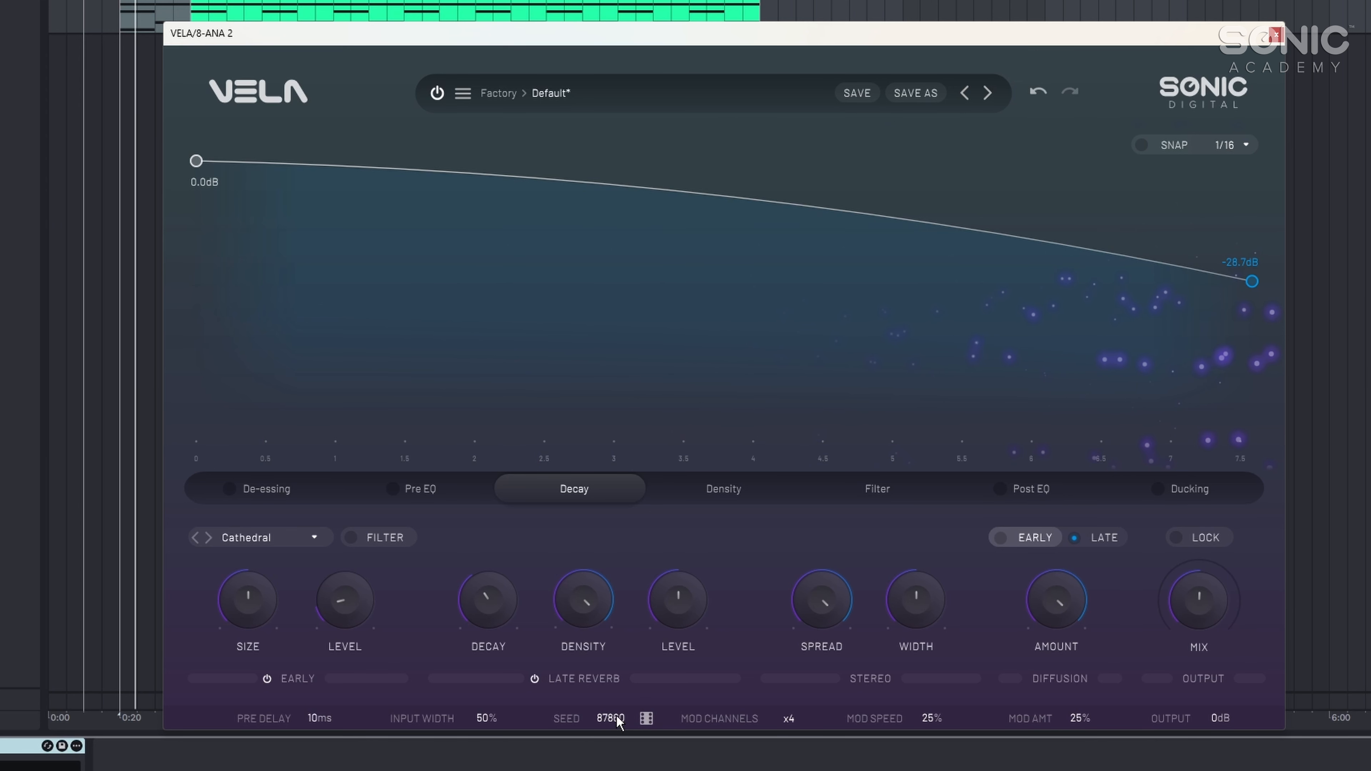
Step: Randomize the reverb seed several times, settling on 74657, and play the chords to hear it
{"action": "left_click", "coordinate": [645, 719]}
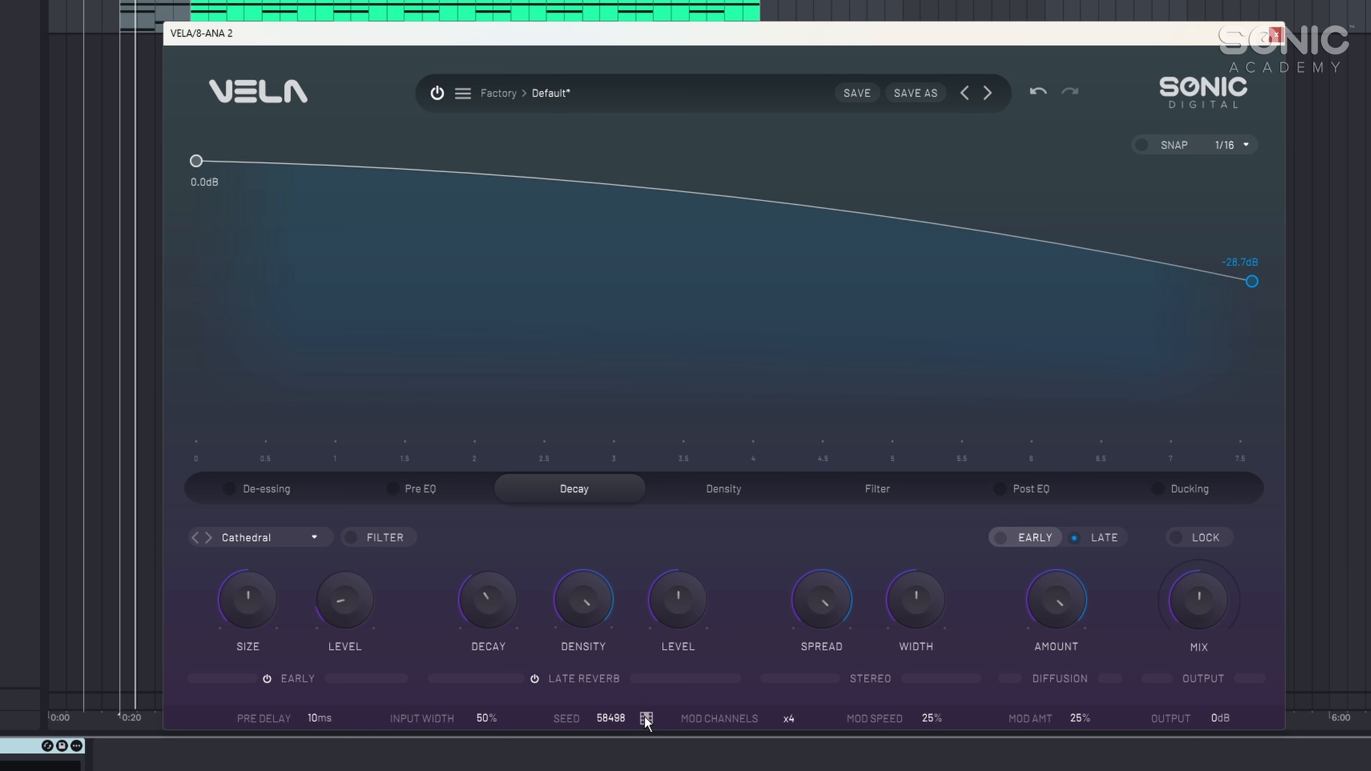
{"action": "left_click", "coordinate": [646, 718]}
{"action": "left_click", "coordinate": [645, 719]}
{"action": "left_click", "coordinate": [645, 718]}
{"action": "left_click", "coordinate": [645, 719]}
{"action": "left_click", "coordinate": [650, 721]}
{"action": "key", "text": "space"}
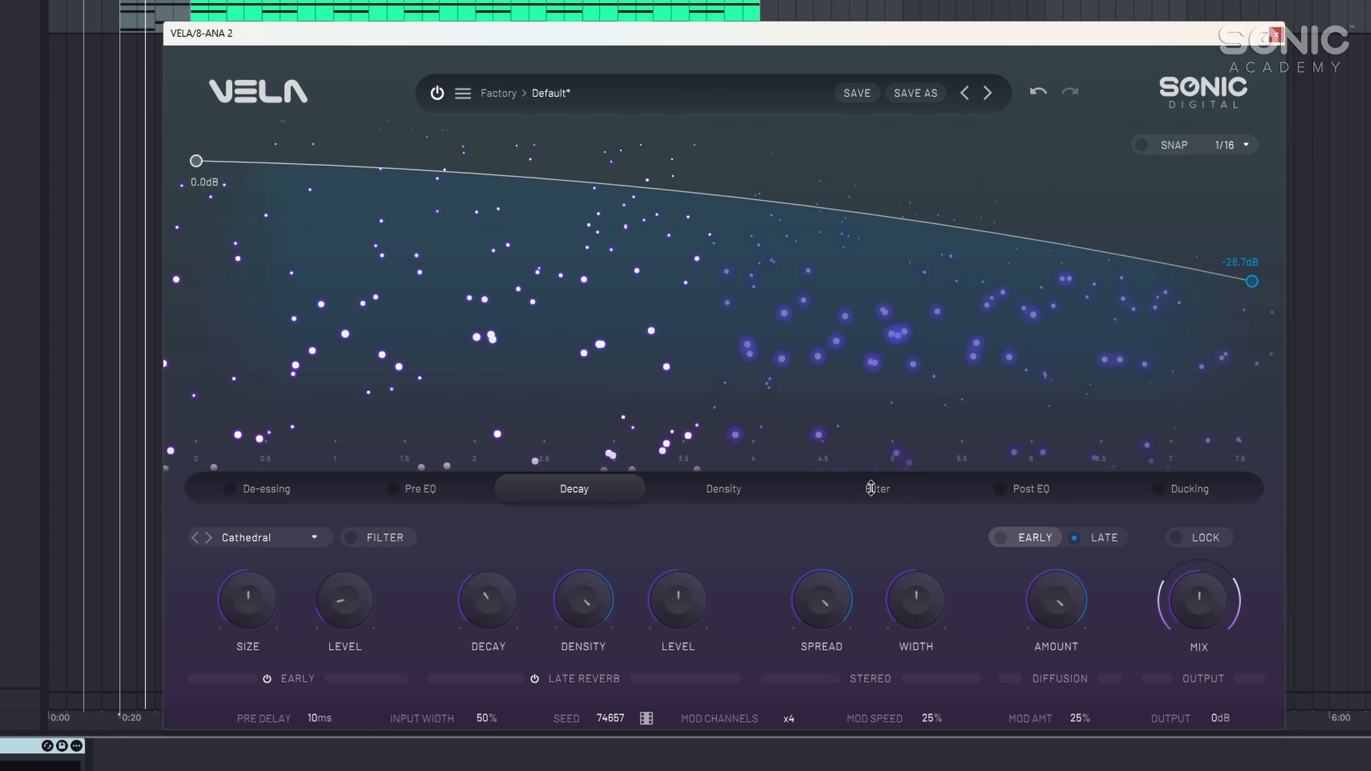
Step: Set the end point of the reverb's low-pass filter curve to 3.68 kHz and lower the mix to 40%
{"action": "left_click", "coordinate": [870, 488]}
{"action": "left_click_drag", "start_coordinate": [1253, 306], "coordinate": [1251, 283]}
{"action": "left_click_drag", "start_coordinate": [1212, 592], "coordinate": [1207, 604]}
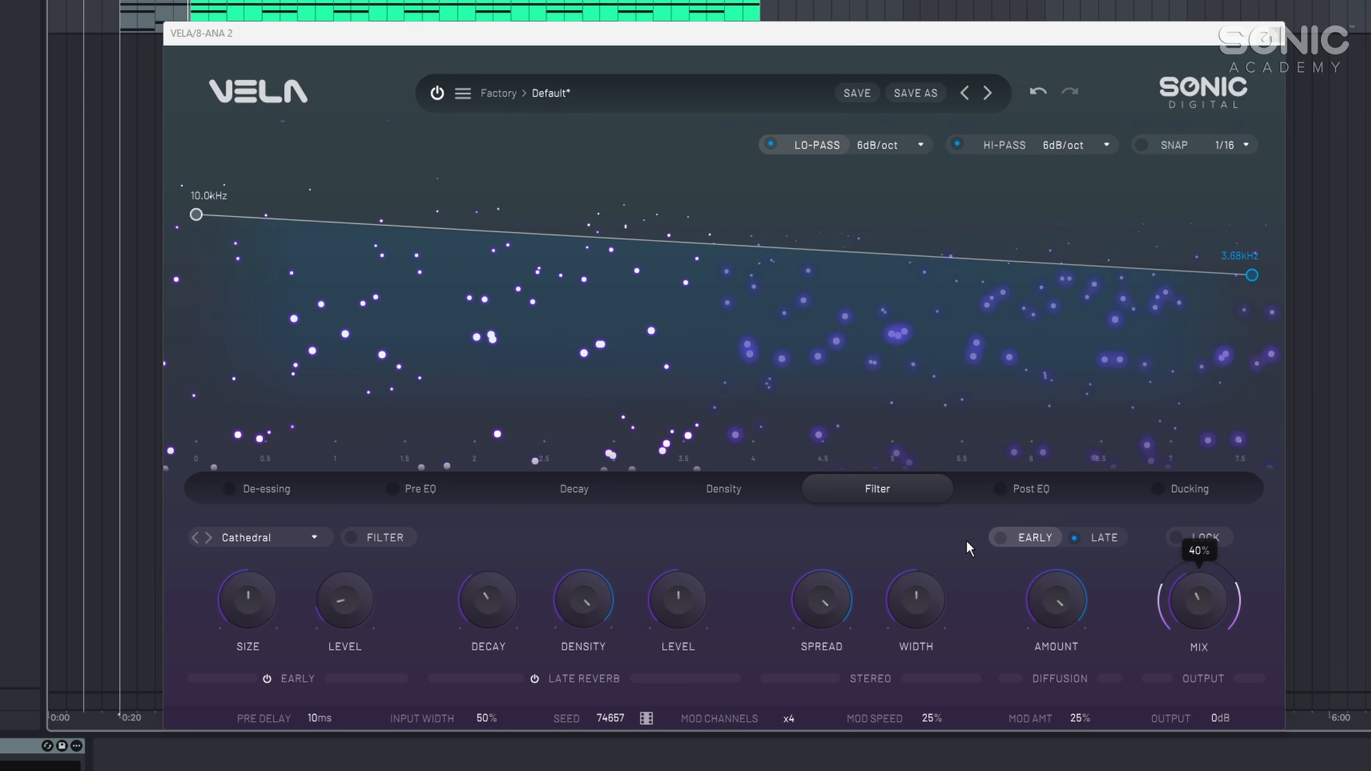
Step: Shape the reverb's density curve to start at 33, rise steeply to an added point at 4322, and bow gently toward the end
{"action": "left_click", "coordinate": [723, 489]}
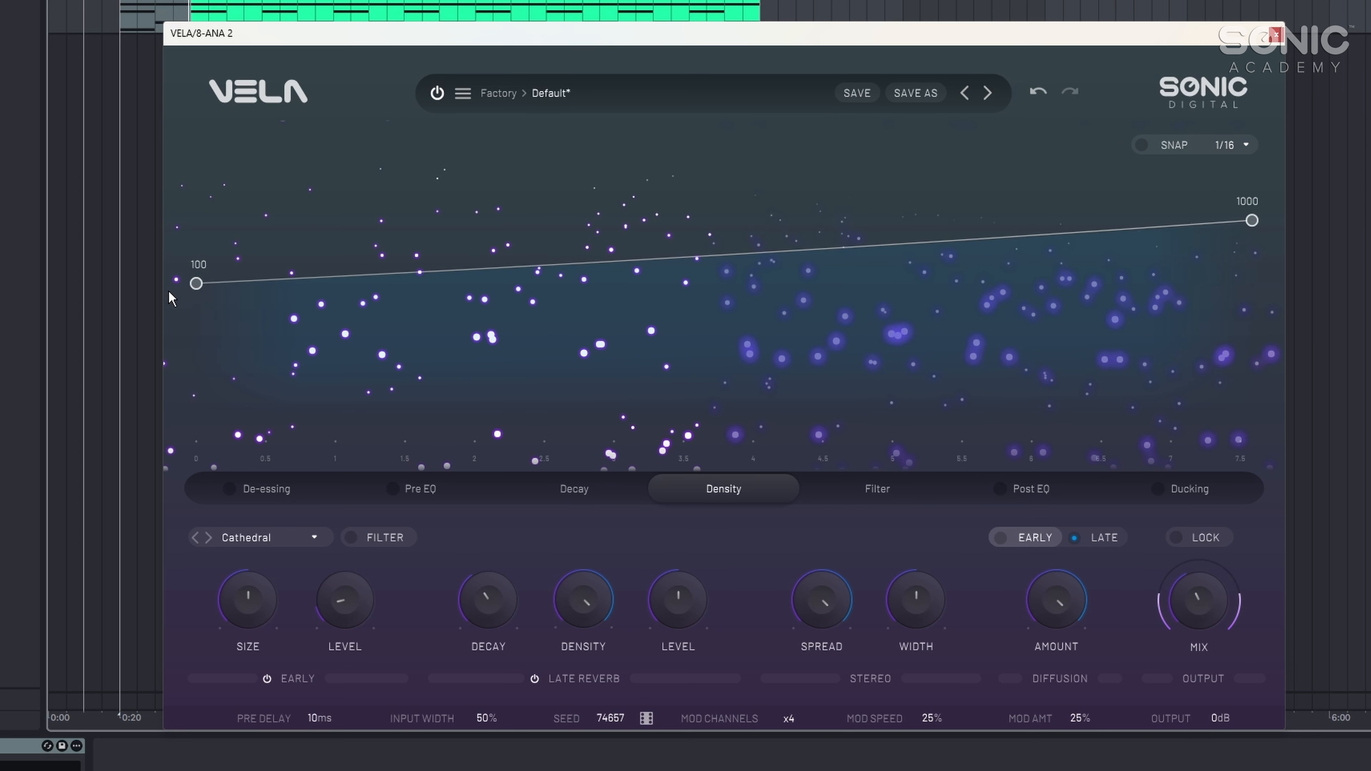
{"action": "left_click_drag", "start_coordinate": [196, 283], "coordinate": [197, 348]}
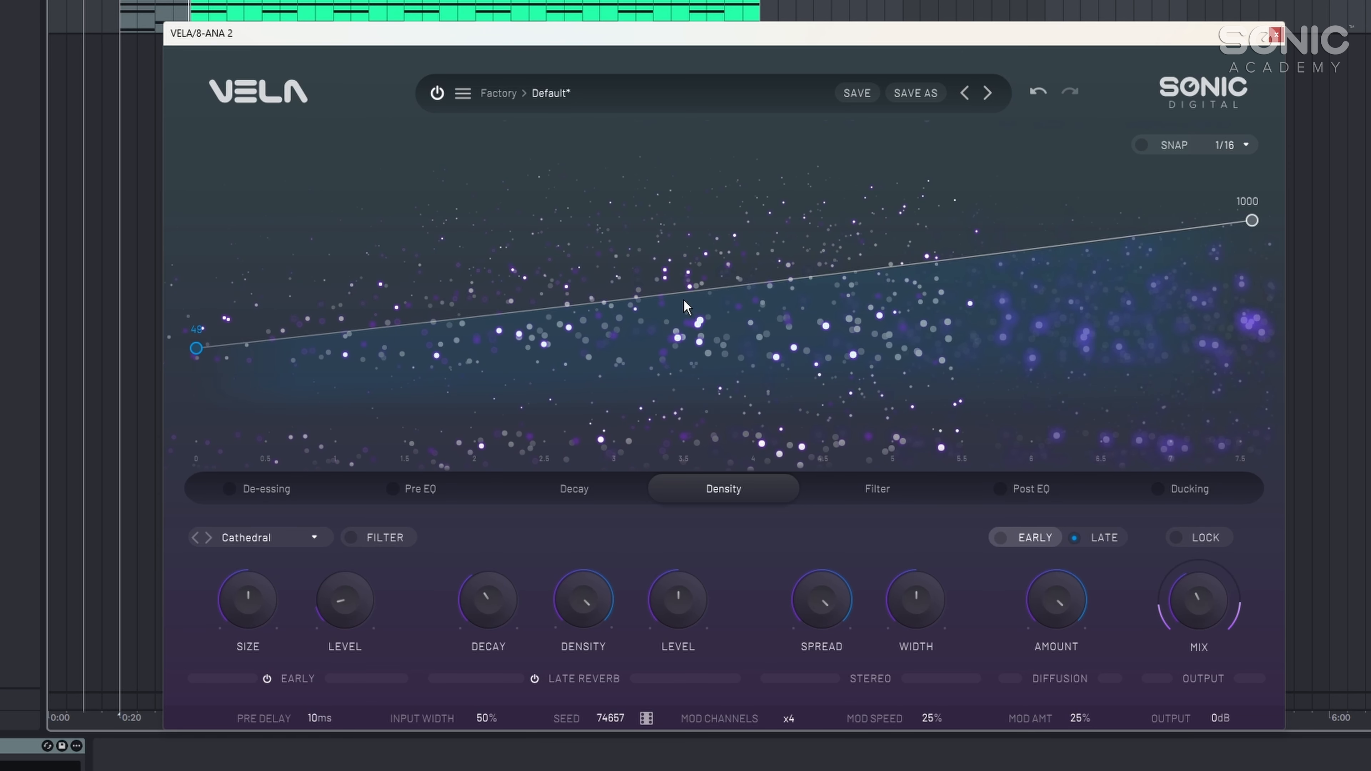
{"action": "left_click_drag", "start_coordinate": [684, 297], "coordinate": [684, 199]}
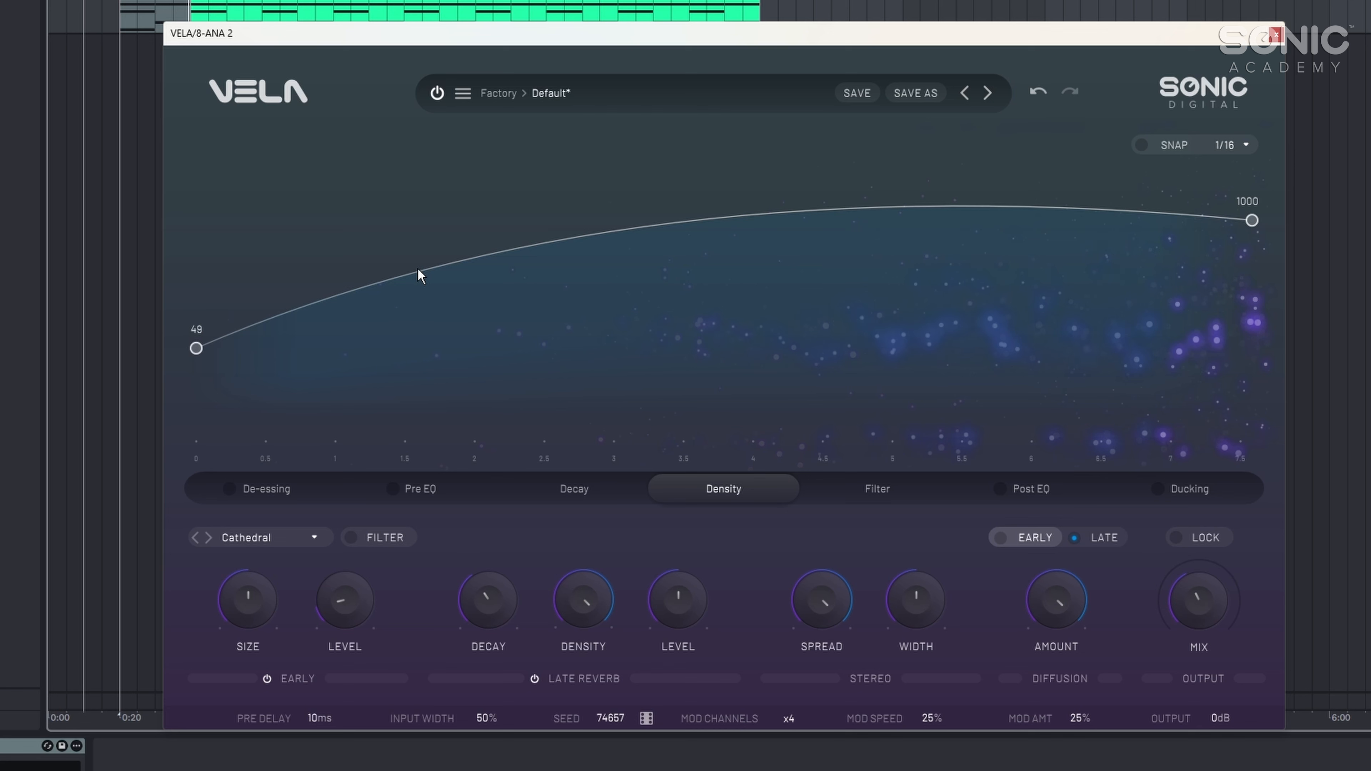
{"action": "left_click_drag", "start_coordinate": [424, 277], "coordinate": [381, 190]}
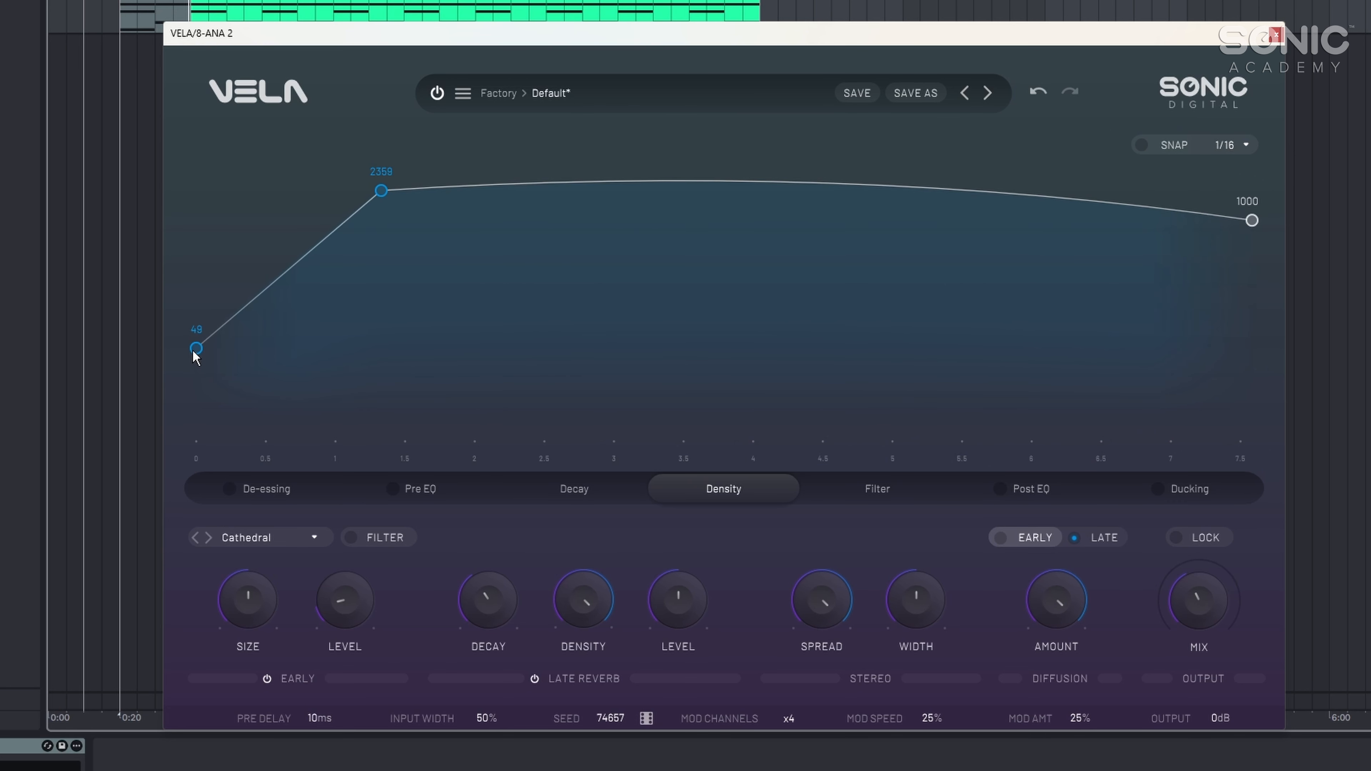
{"action": "left_click_drag", "start_coordinate": [193, 350], "coordinate": [194, 374]}
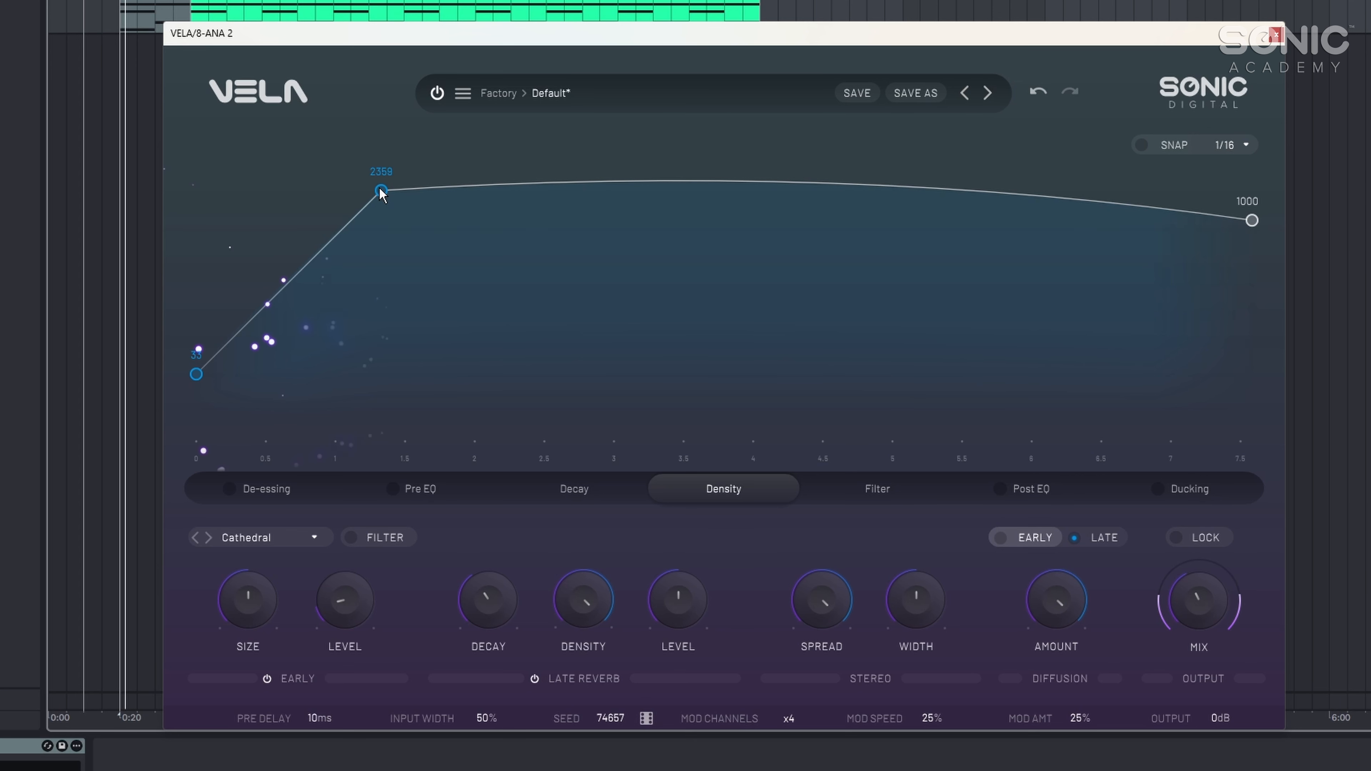
{"action": "left_click_drag", "start_coordinate": [380, 190], "coordinate": [394, 167]}
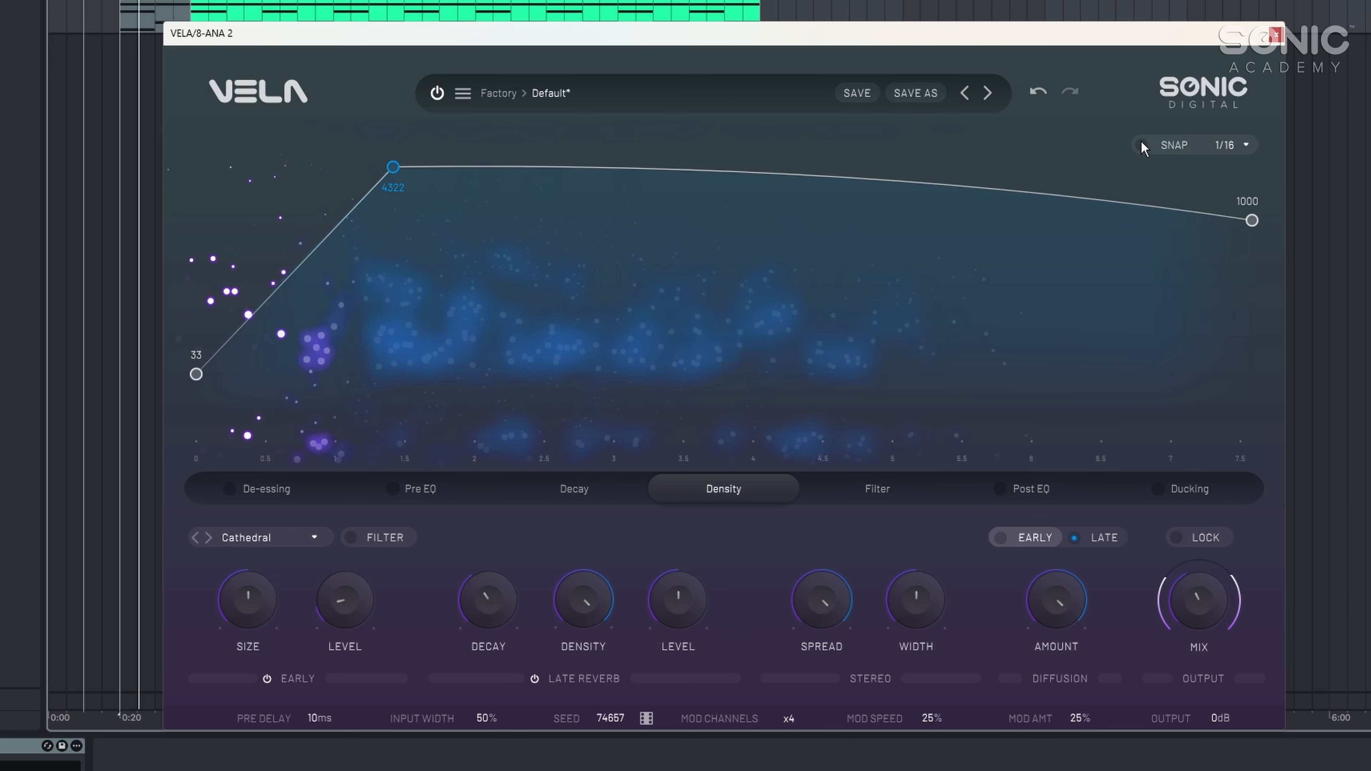
Step: Bow the reverb's low-pass filter curve upward, with its start at 20.0 kHz and its end at 3.47 kHz
{"action": "left_click", "coordinate": [884, 489]}
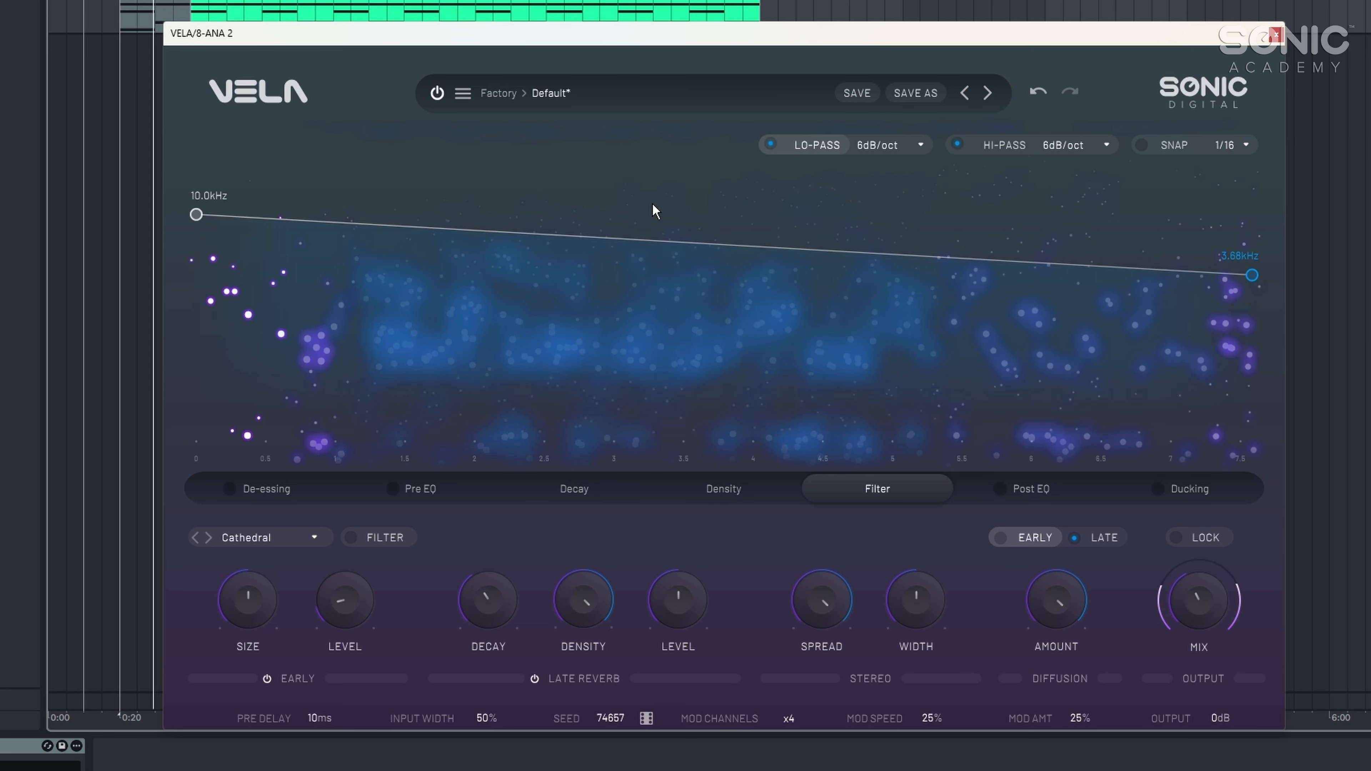
{"action": "left_click_drag", "start_coordinate": [673, 241], "coordinate": [681, 216]}
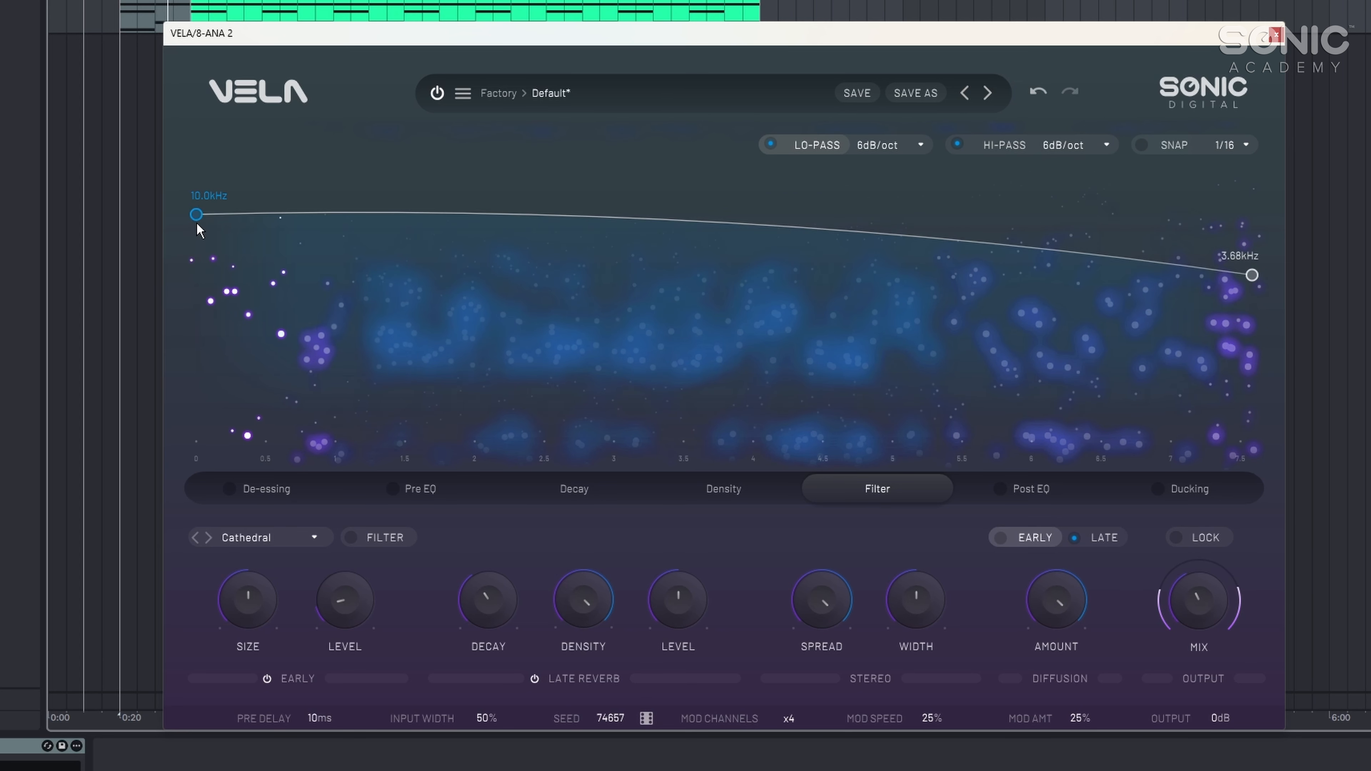
{"action": "left_click_drag", "start_coordinate": [196, 215], "coordinate": [196, 178]}
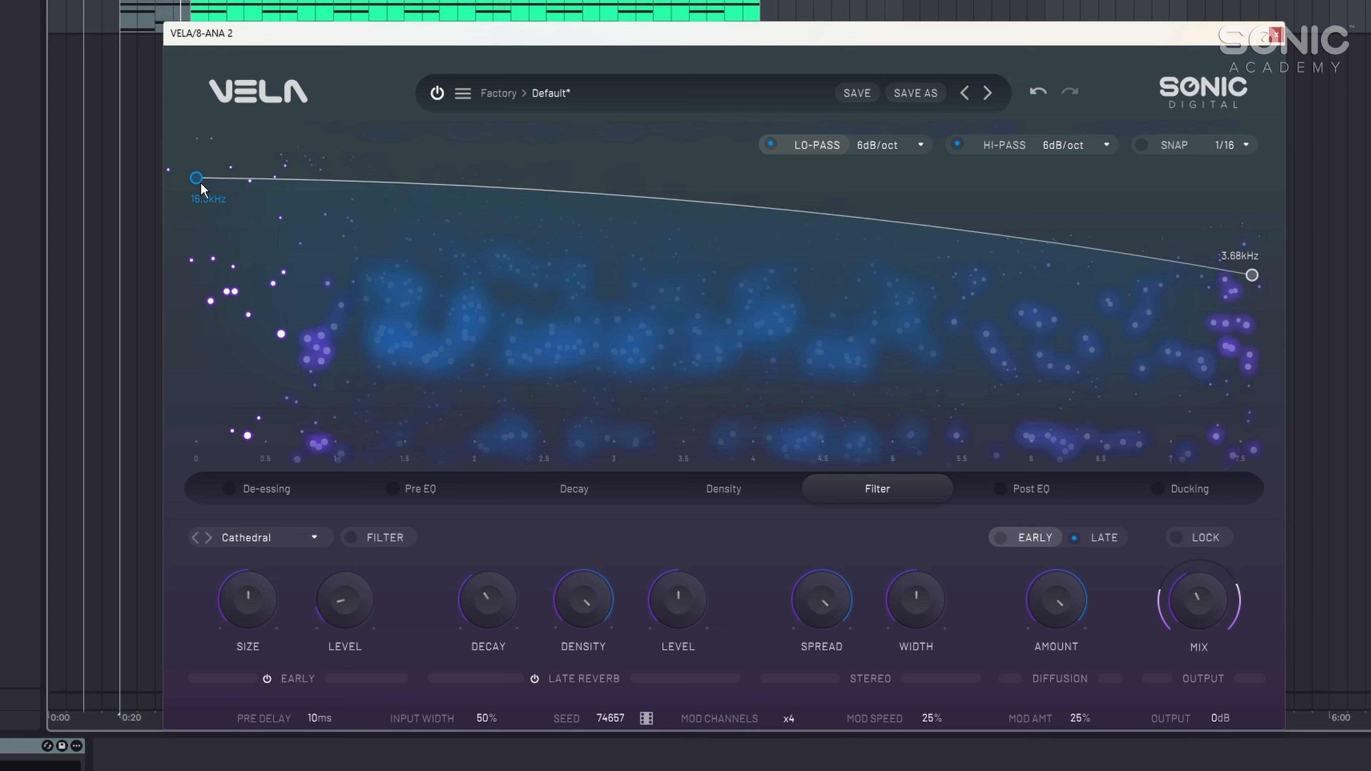
{"action": "left_click_drag", "start_coordinate": [196, 179], "coordinate": [197, 162]}
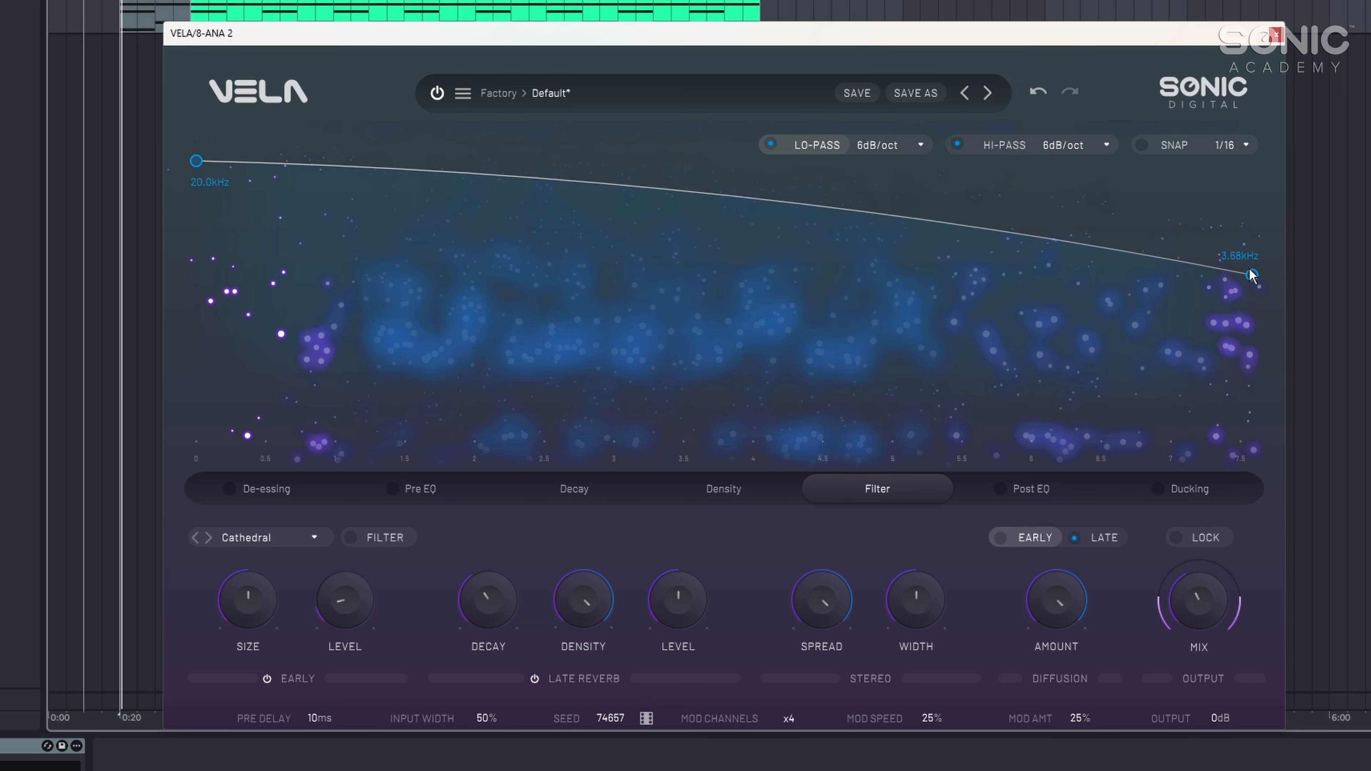
{"action": "left_click_drag", "start_coordinate": [1256, 276], "coordinate": [1255, 280]}
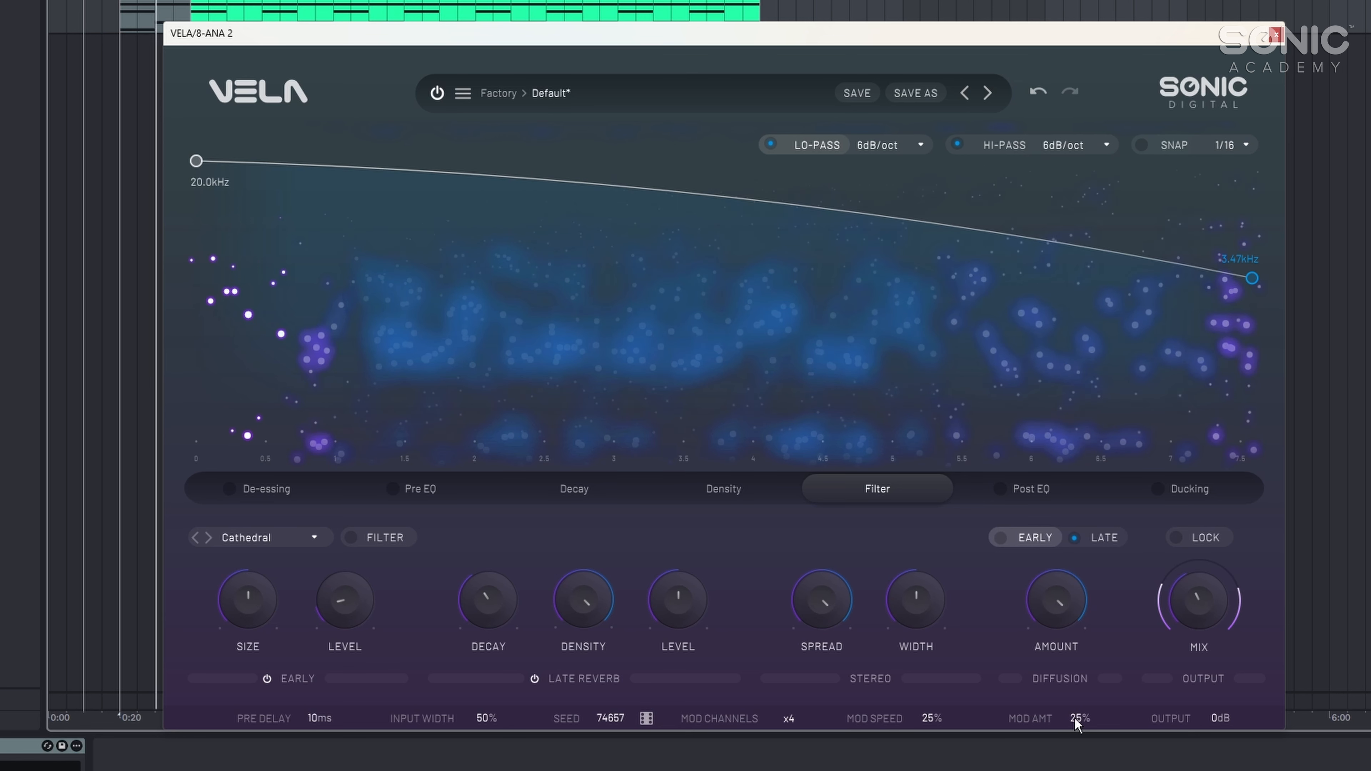
Step: Set the reverb's modulation speed to 5% and modulation amount to 45%, and close the VELA window
{"action": "left_click_drag", "start_coordinate": [926, 722], "coordinate": [930, 762]}
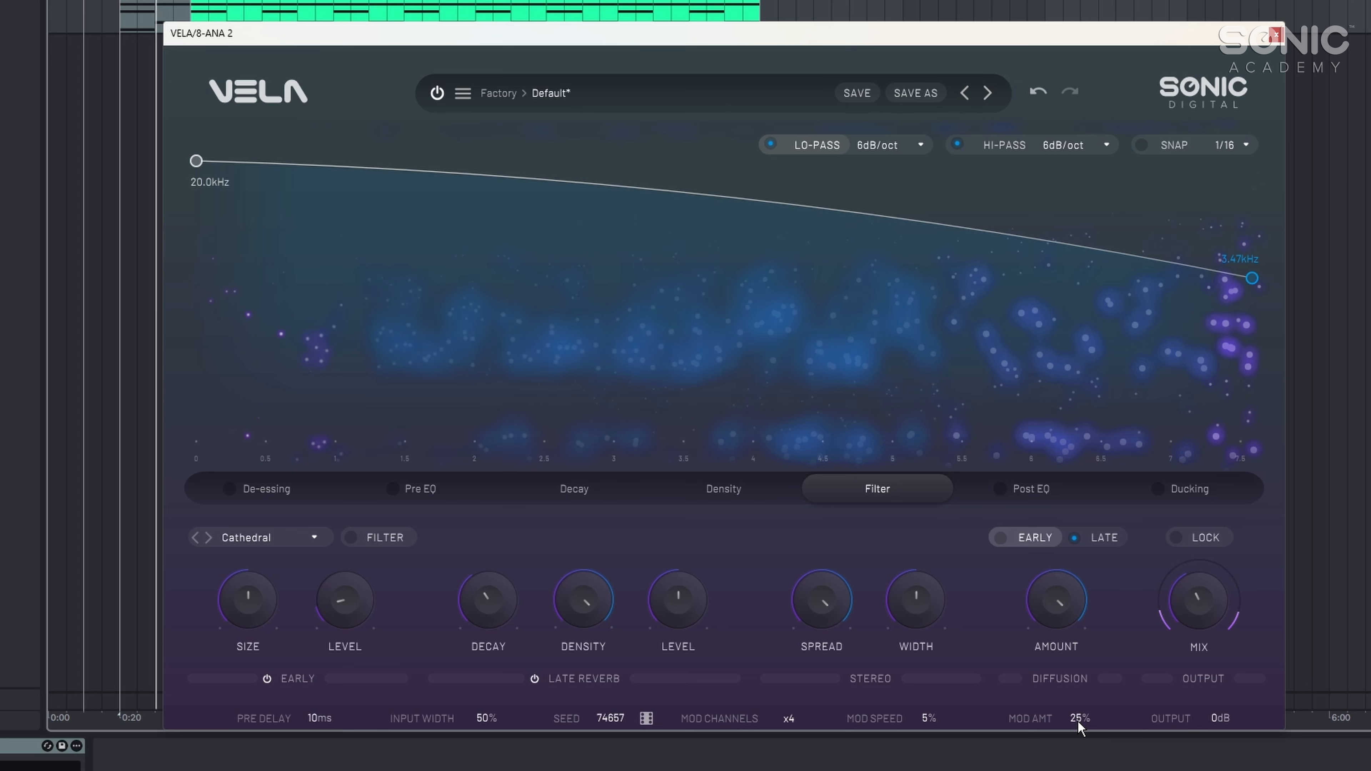
{"action": "left_click_drag", "start_coordinate": [1078, 726], "coordinate": [1082, 708]}
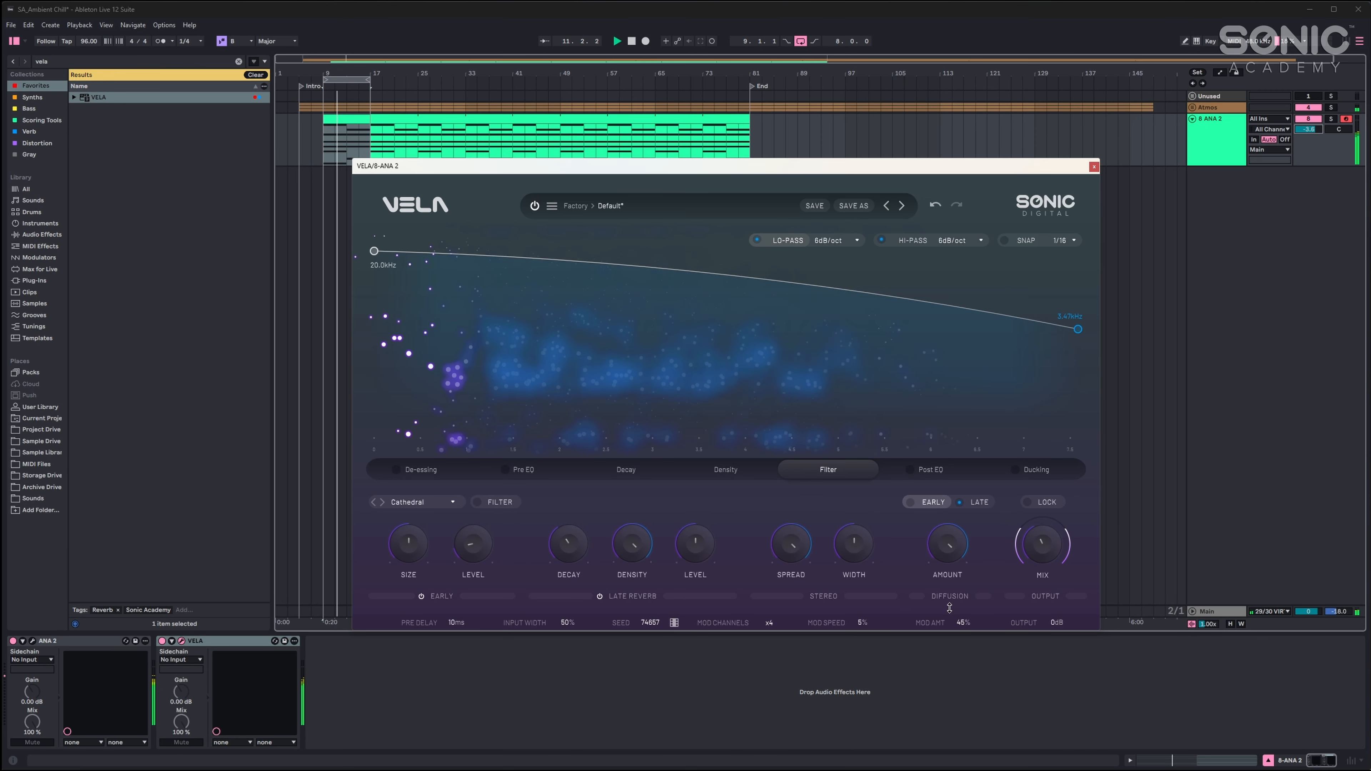
{"action": "left_click", "coordinate": [1093, 168]}
Step: Search the browser for "delay" and add two Delay devices after VELA on the ANA 2 track
{"action": "left_click", "coordinate": [239, 61]}
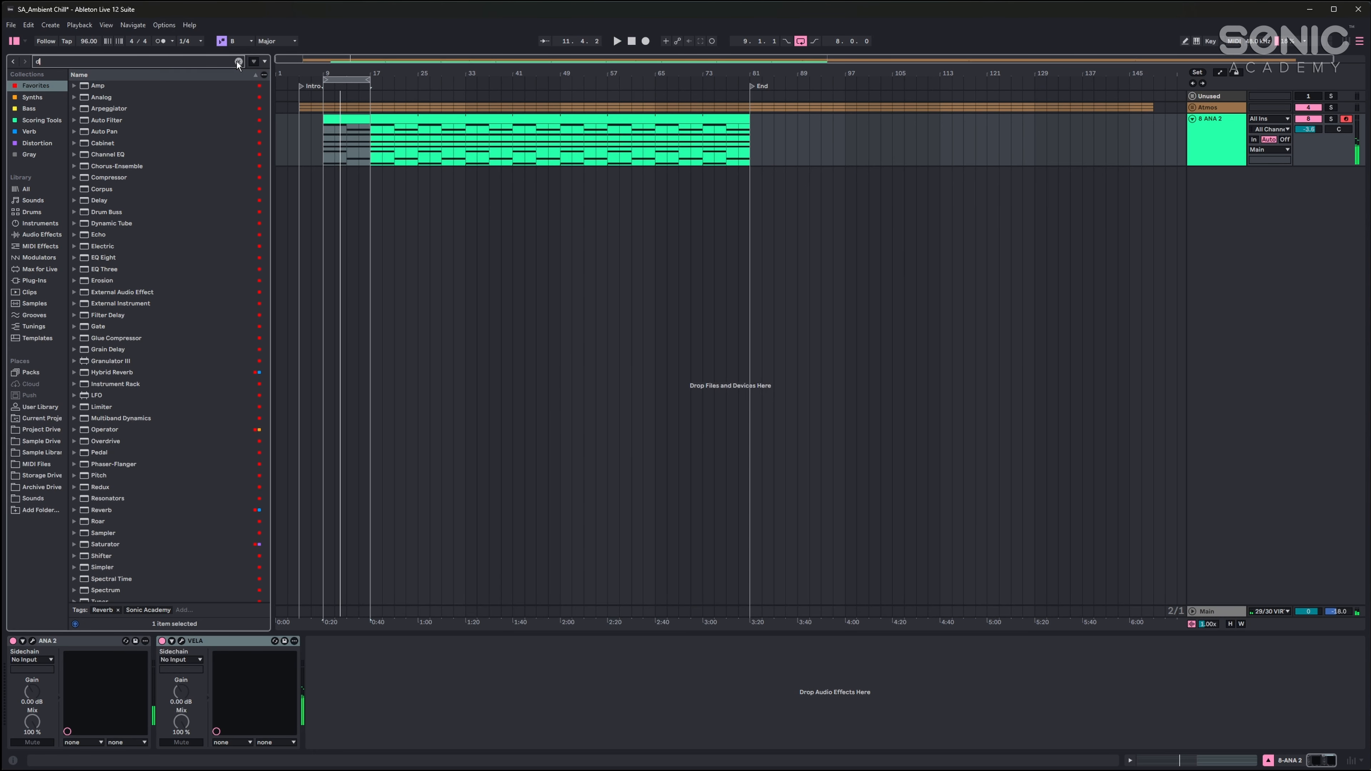
{"action": "type", "text": "delay"}
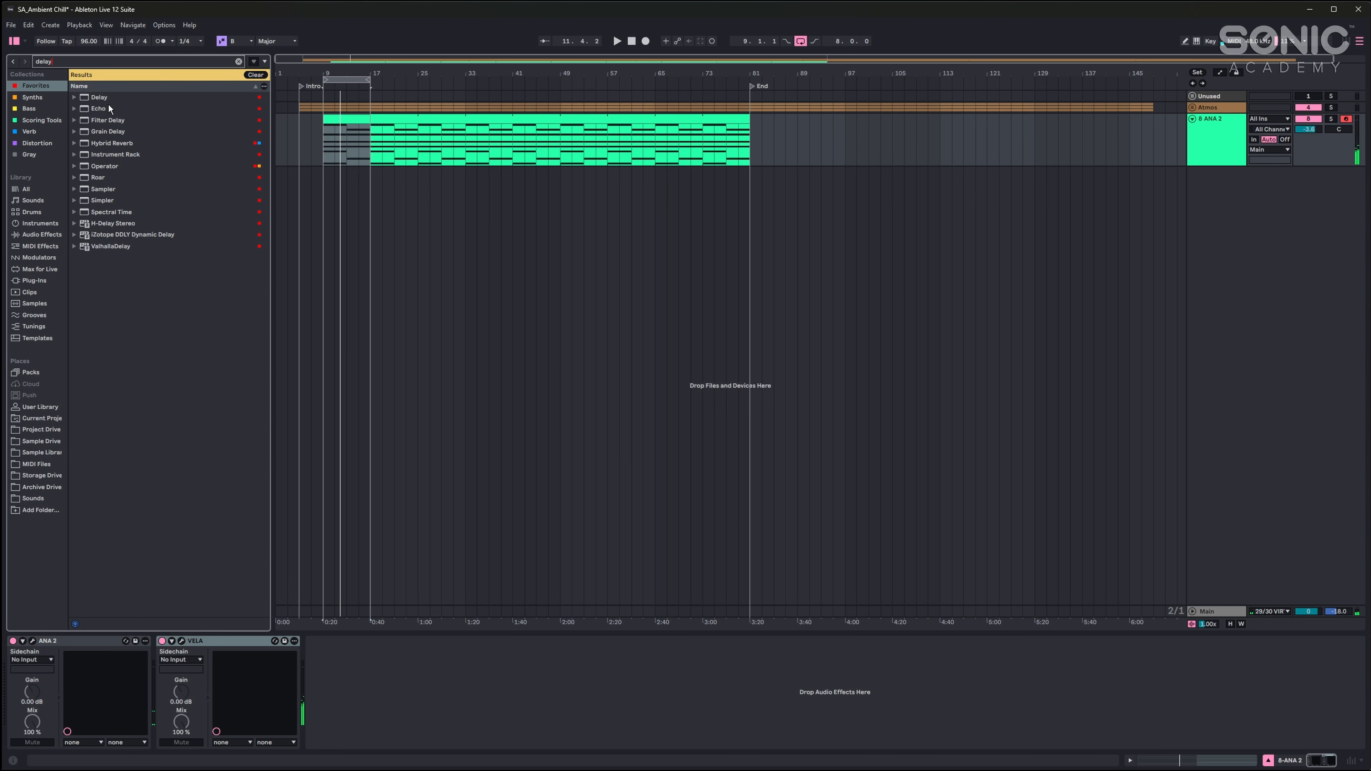
{"action": "key", "text": "Down"}
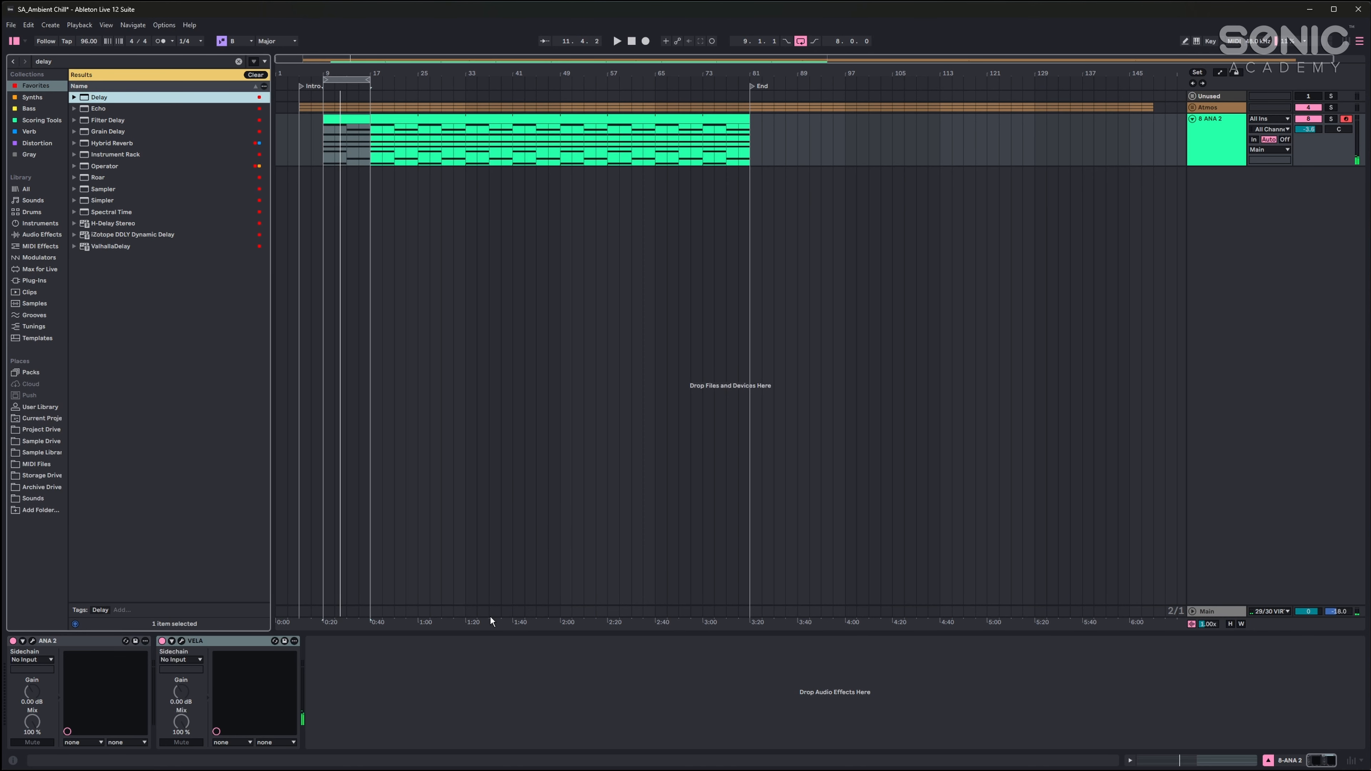
{"action": "left_click_drag", "start_coordinate": [491, 618], "coordinate": [503, 670]}
{"action": "left_click_drag", "start_coordinate": [103, 98], "coordinate": [636, 688]}
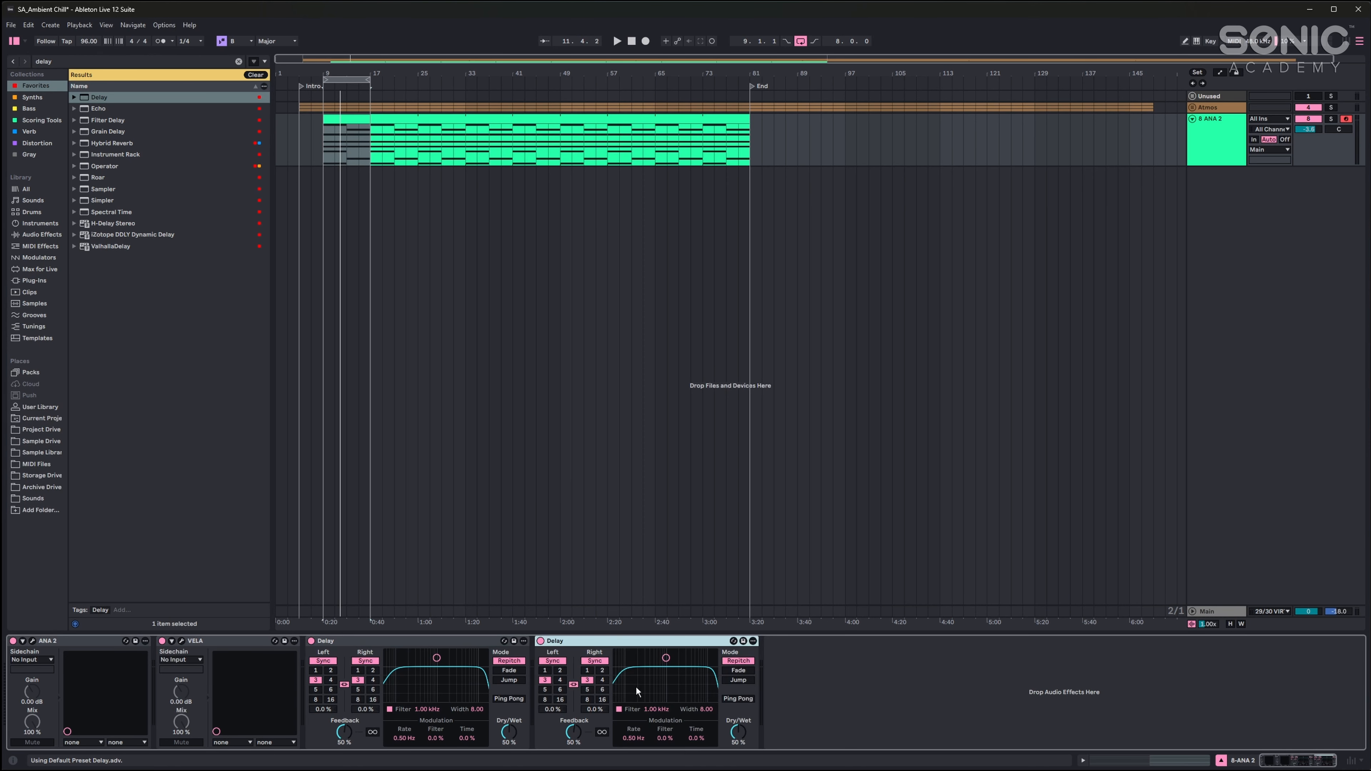
Step: Set both delays to Fade mode, with synced times of 2 sixteenths on the first and 4 sixteenths on the second
{"action": "left_click", "coordinate": [744, 673]}
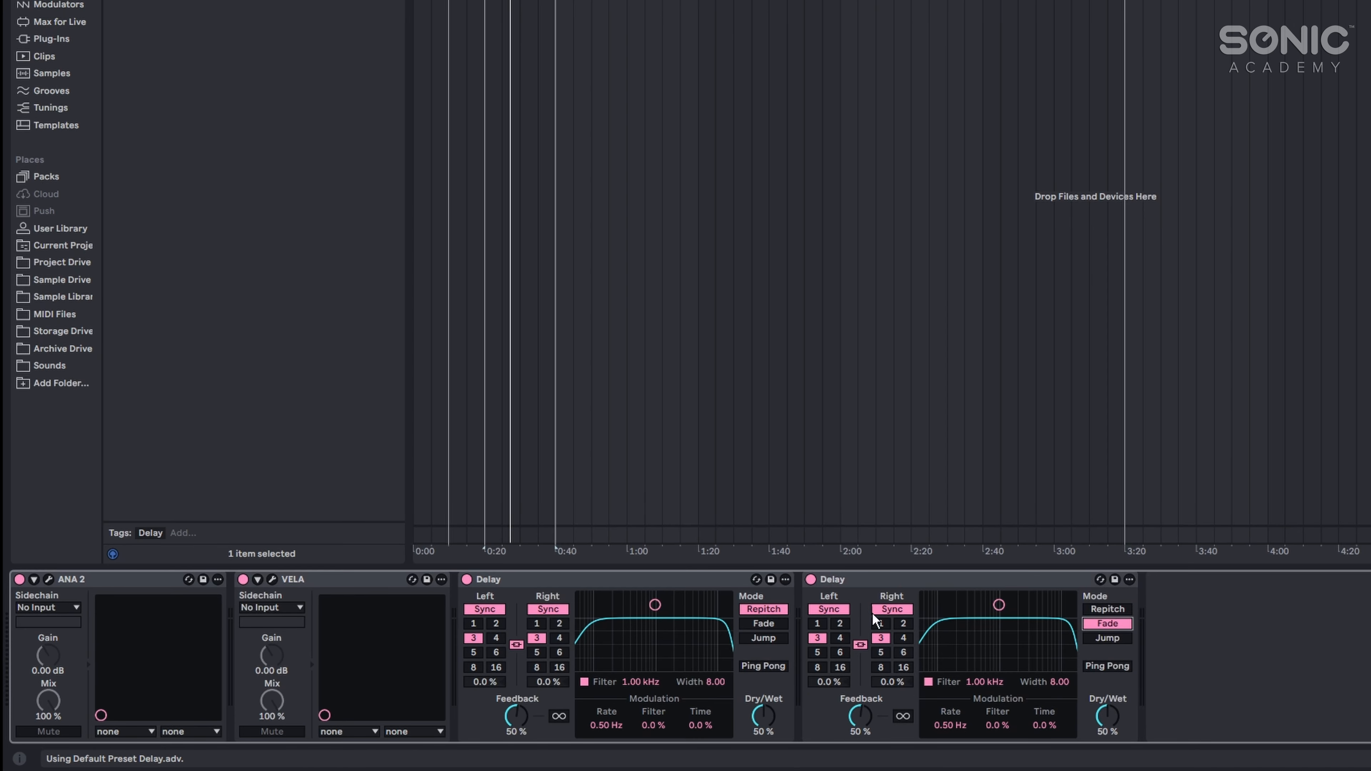
{"action": "left_click", "coordinate": [782, 623]}
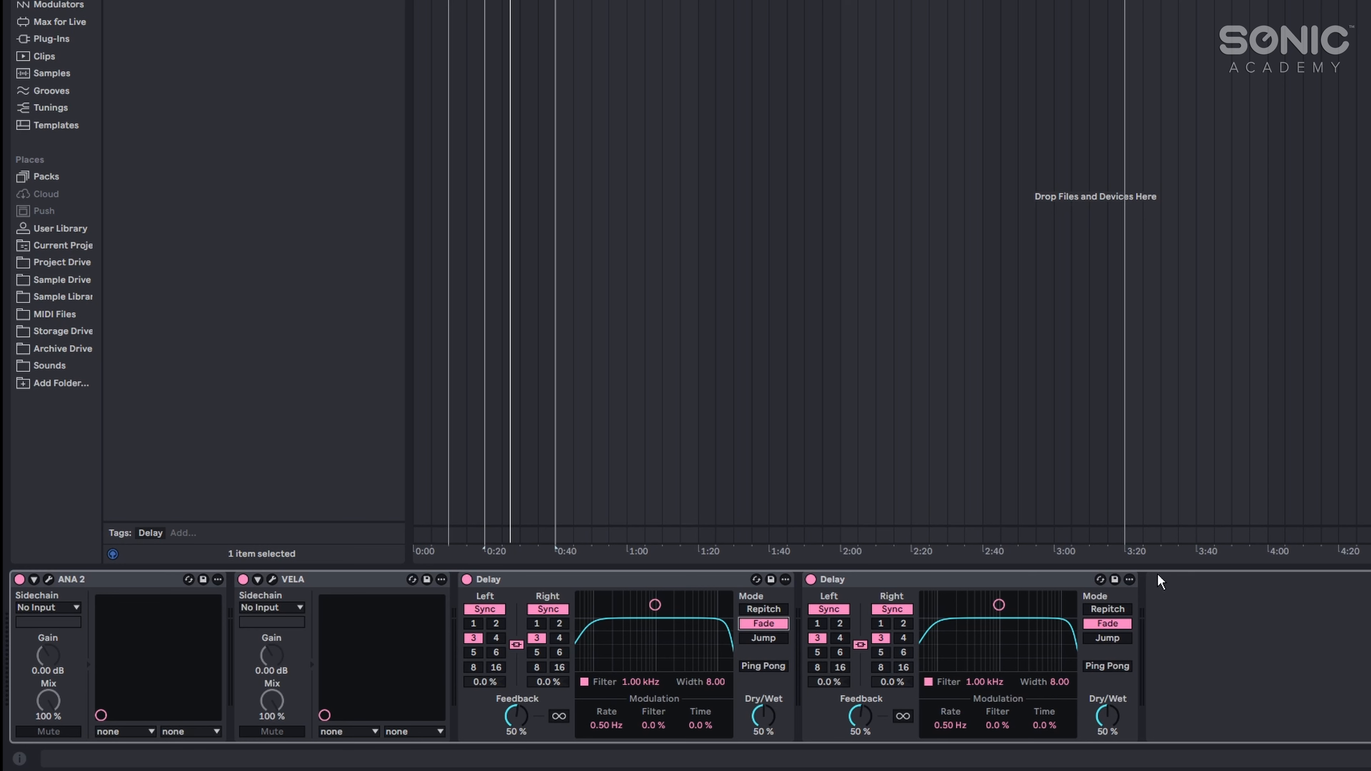
{"action": "left_click", "coordinate": [559, 624]}
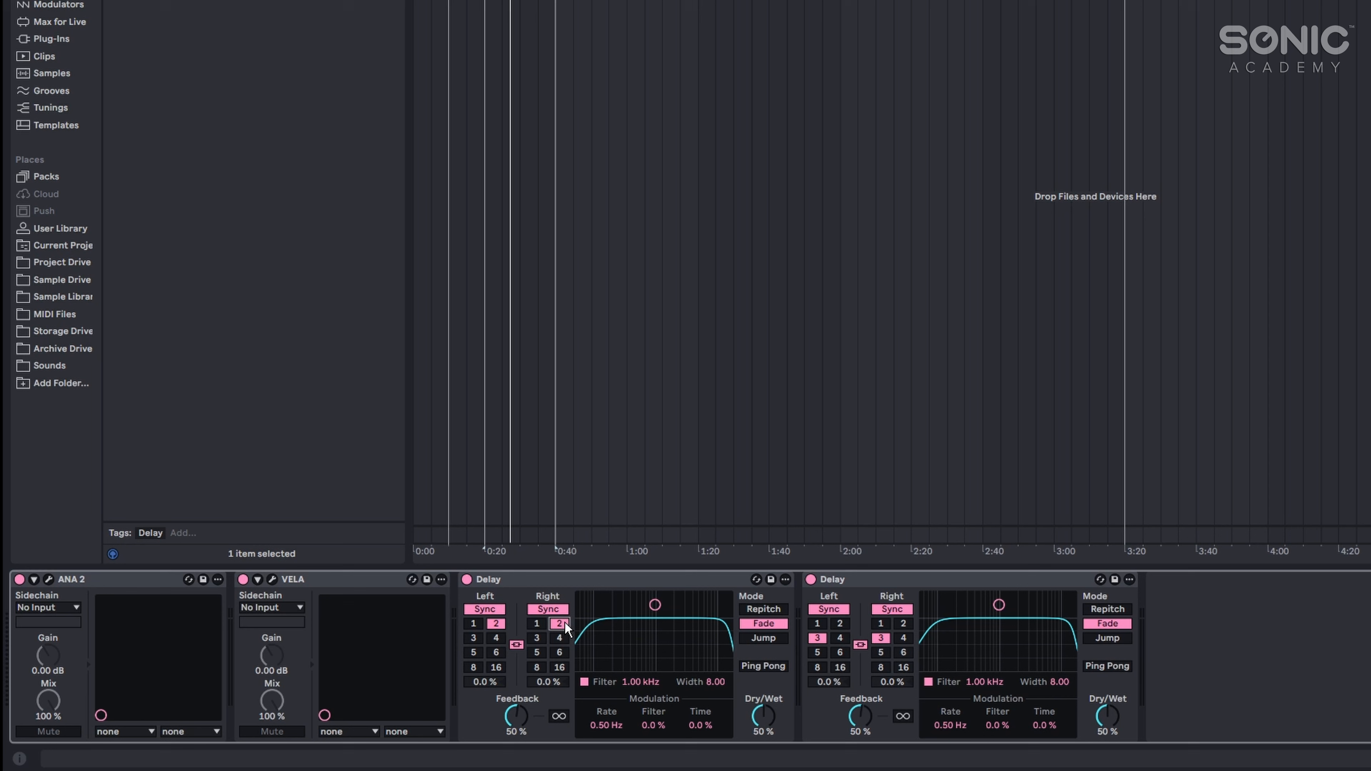
{"action": "left_click", "coordinate": [904, 638]}
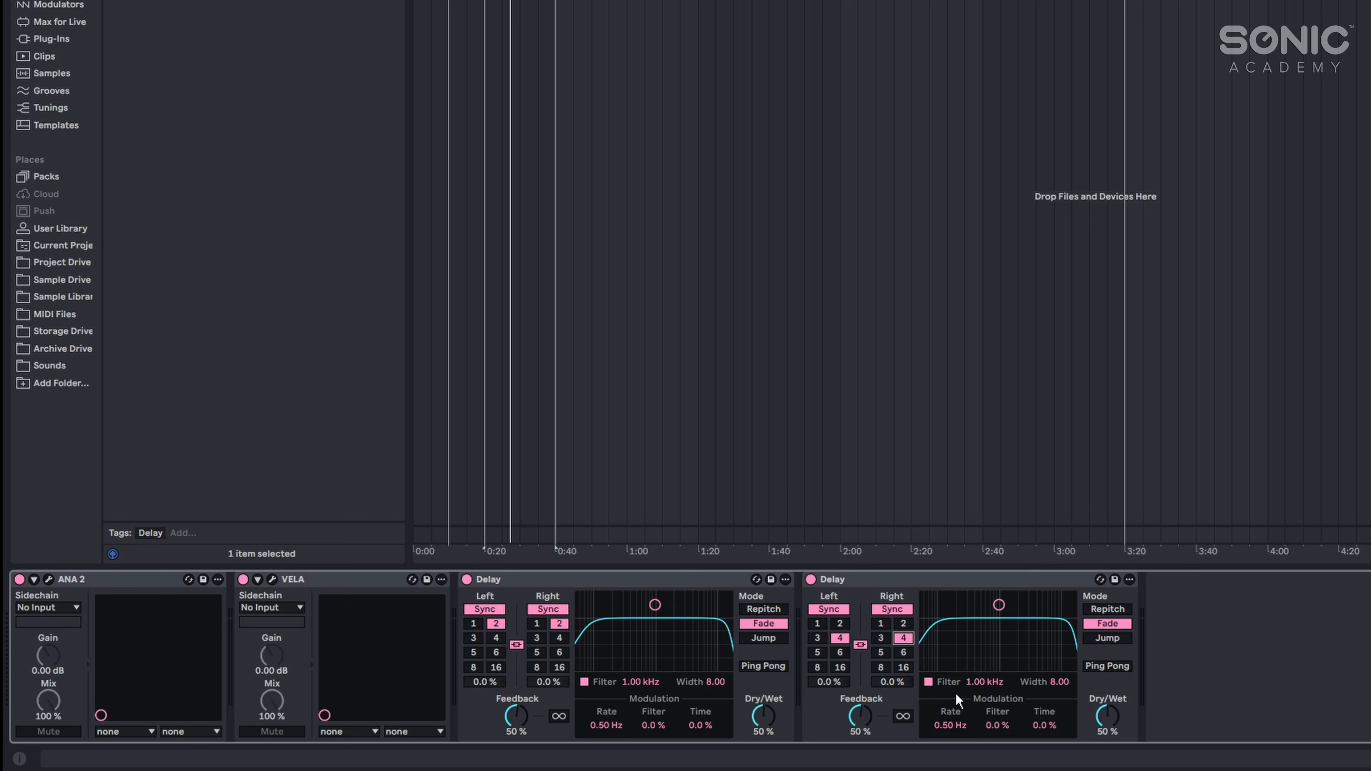
Step: Lower the Dry/Wet of both delays to 33% and enable Ping Pong on each
{"action": "left_click_drag", "start_coordinate": [767, 718], "coordinate": [767, 735]}
{"action": "left_click_drag", "start_coordinate": [1127, 719], "coordinate": [1126, 728]}
{"action": "left_click", "coordinate": [1109, 667]}
{"action": "left_click", "coordinate": [780, 668]}
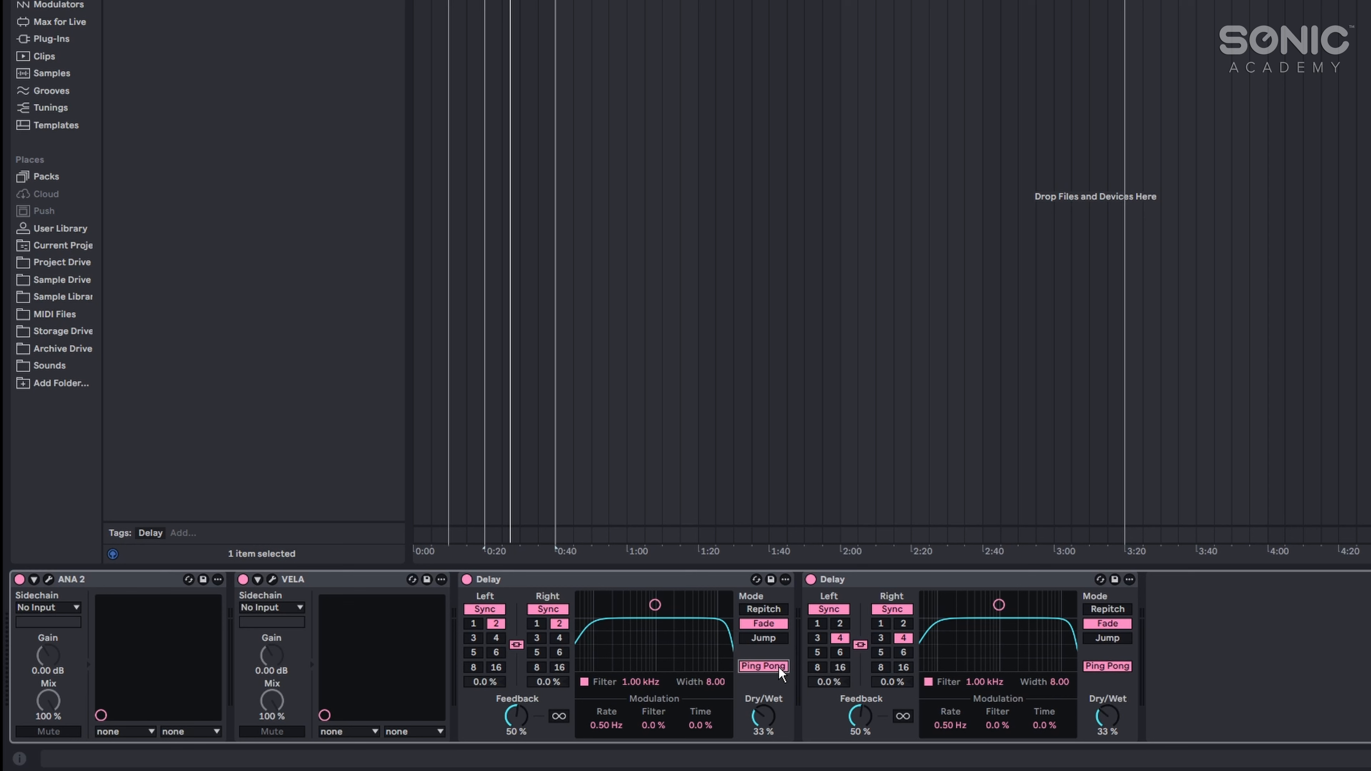
Step: Set the first delay's feedback to 43% and filter to 4.21 kHz, width 5.09, and the second delay's filter to 247 Hz, width 5.42
{"action": "left_click_drag", "start_coordinate": [521, 726], "coordinate": [521, 734]}
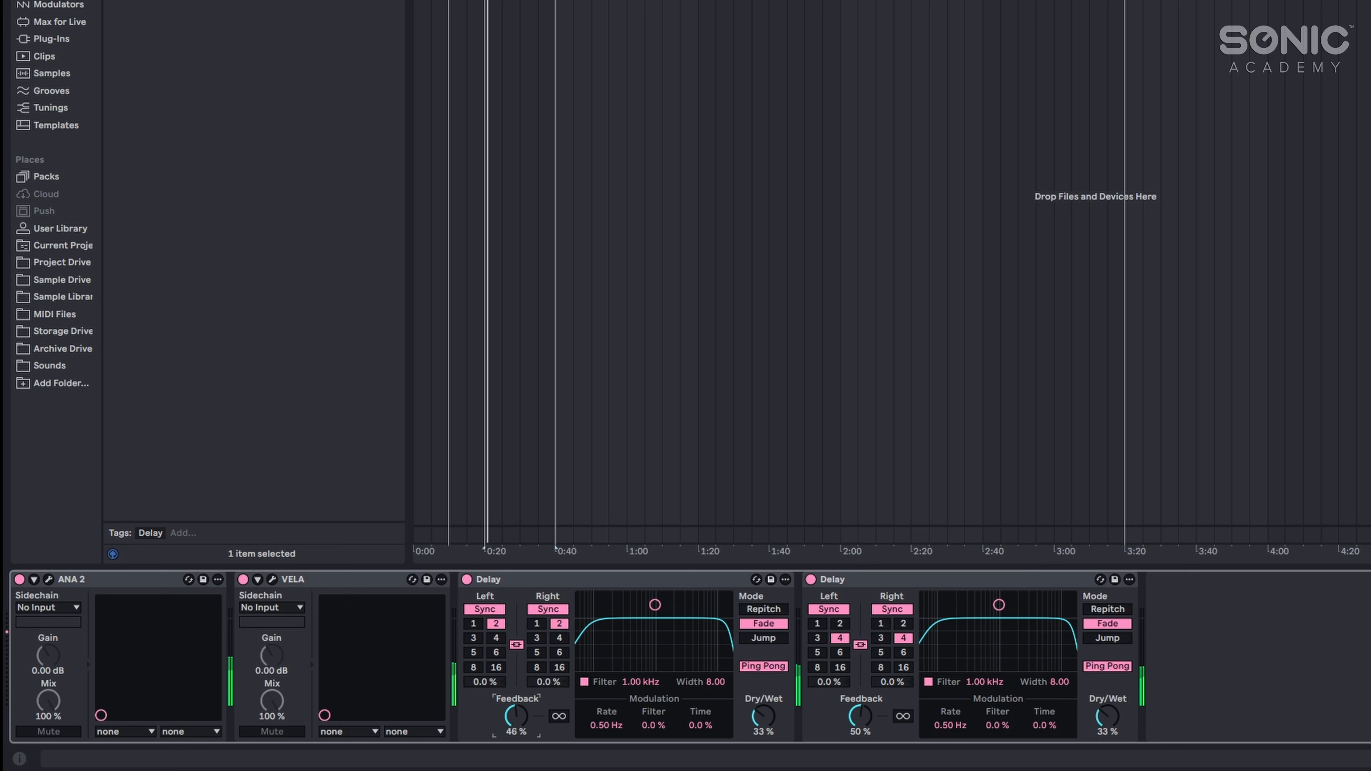
{"action": "left_click_drag", "start_coordinate": [655, 605], "coordinate": [685, 628]}
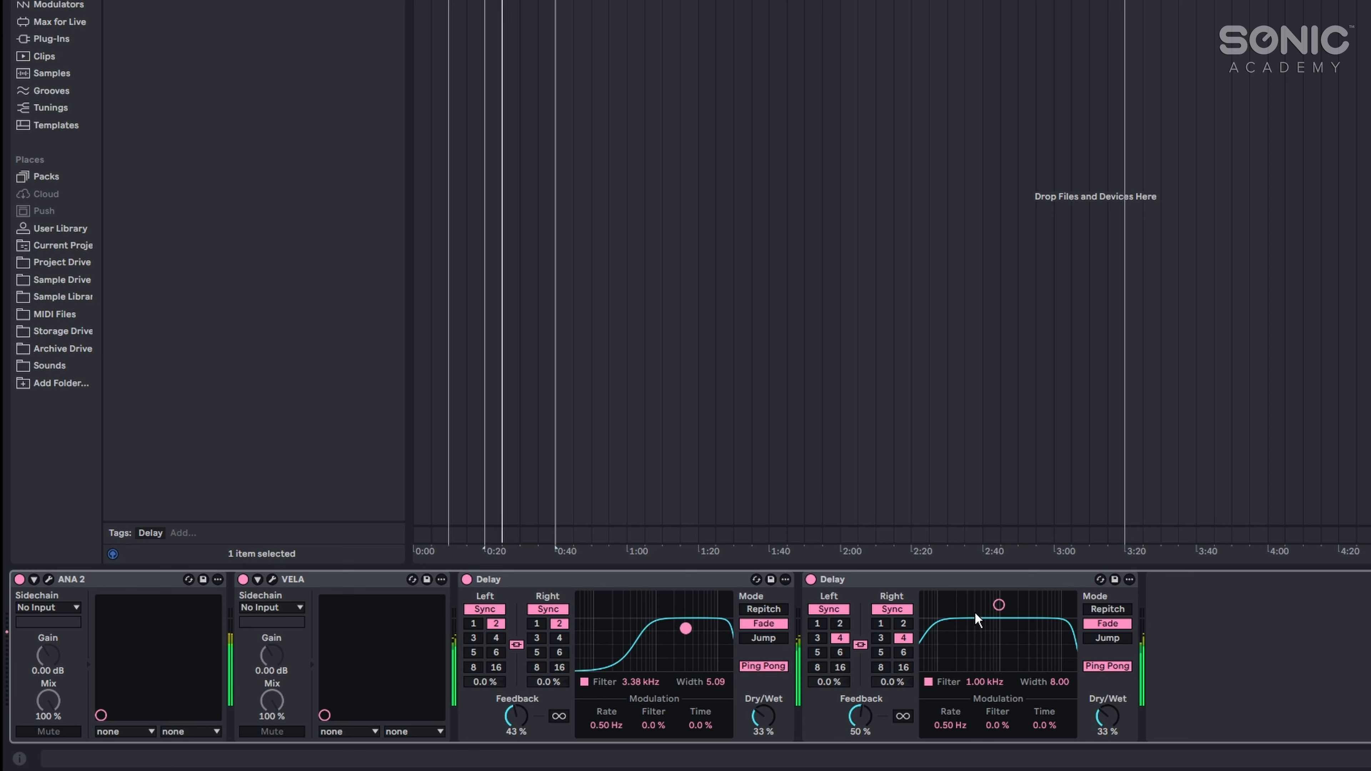
{"action": "left_click_drag", "start_coordinate": [999, 605], "coordinate": [965, 626]}
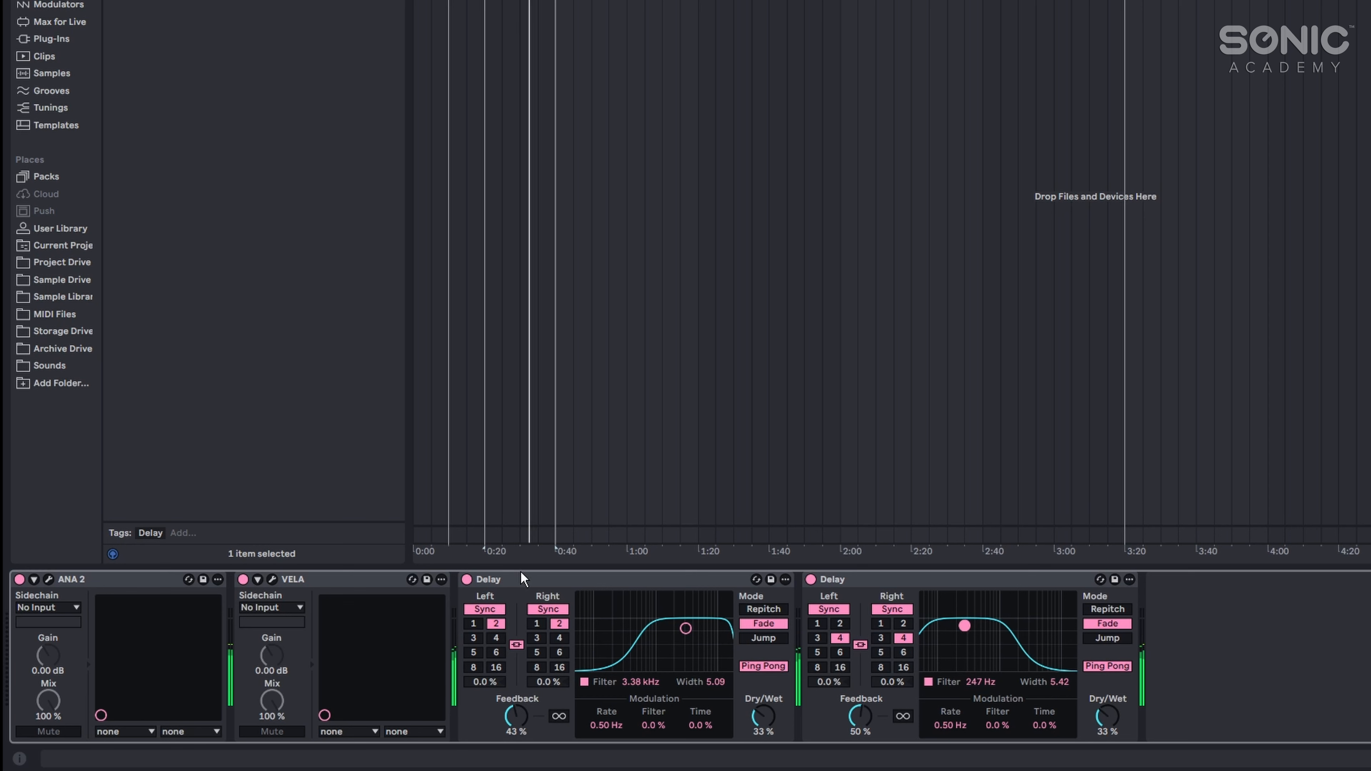
{"action": "left_click_drag", "start_coordinate": [686, 628], "coordinate": [691, 628]}
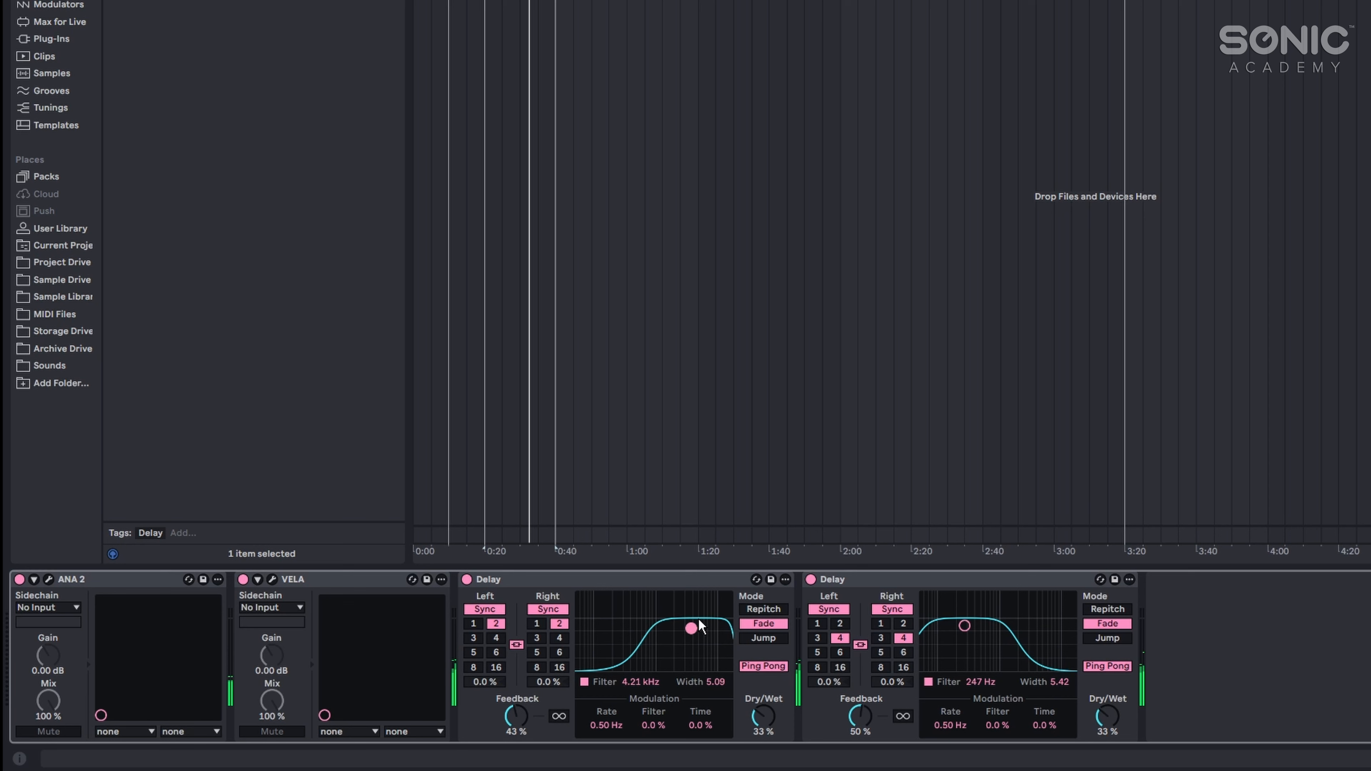
Step: Group the two delays into an Audio Effect Rack and move the second delay into its own parallel chain
{"action": "left_click", "coordinate": [974, 581]}
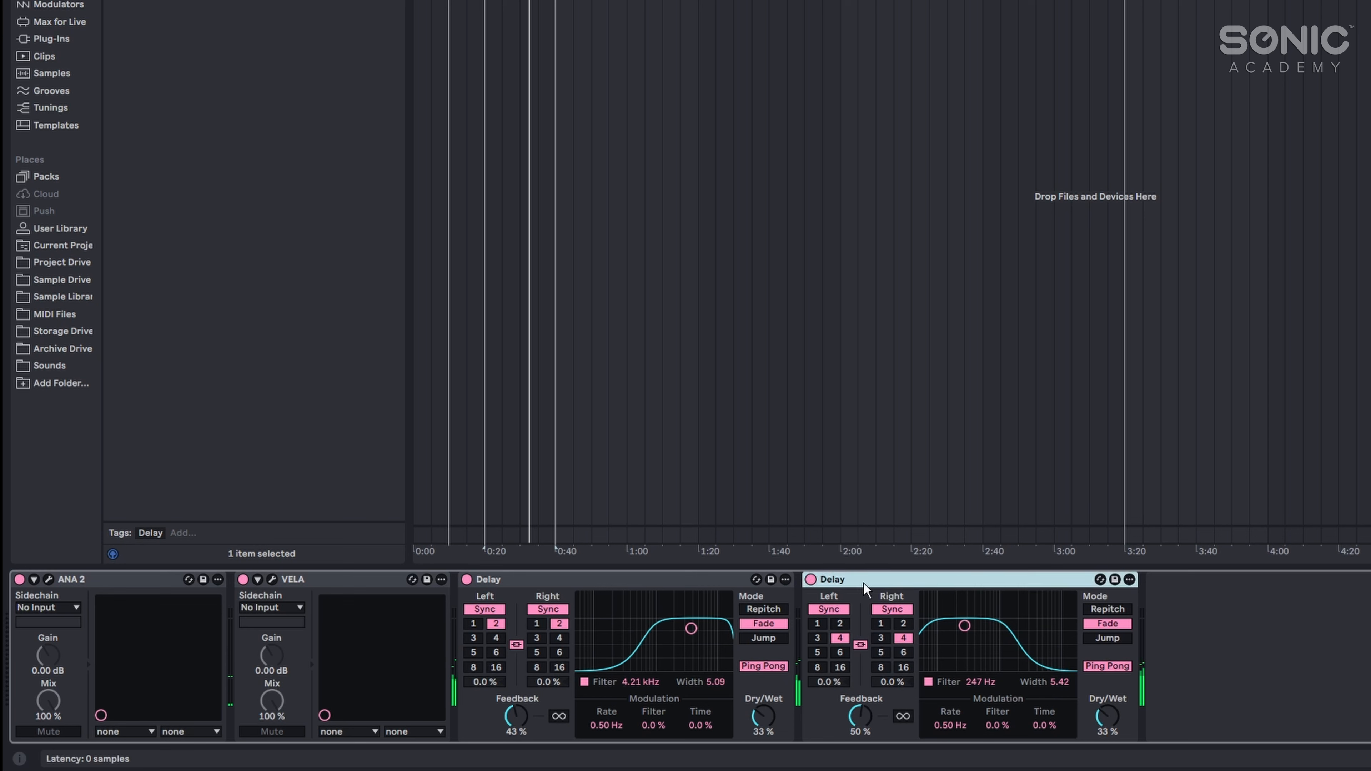
{"action": "left_click", "coordinate": [675, 577], "text": "shift"}
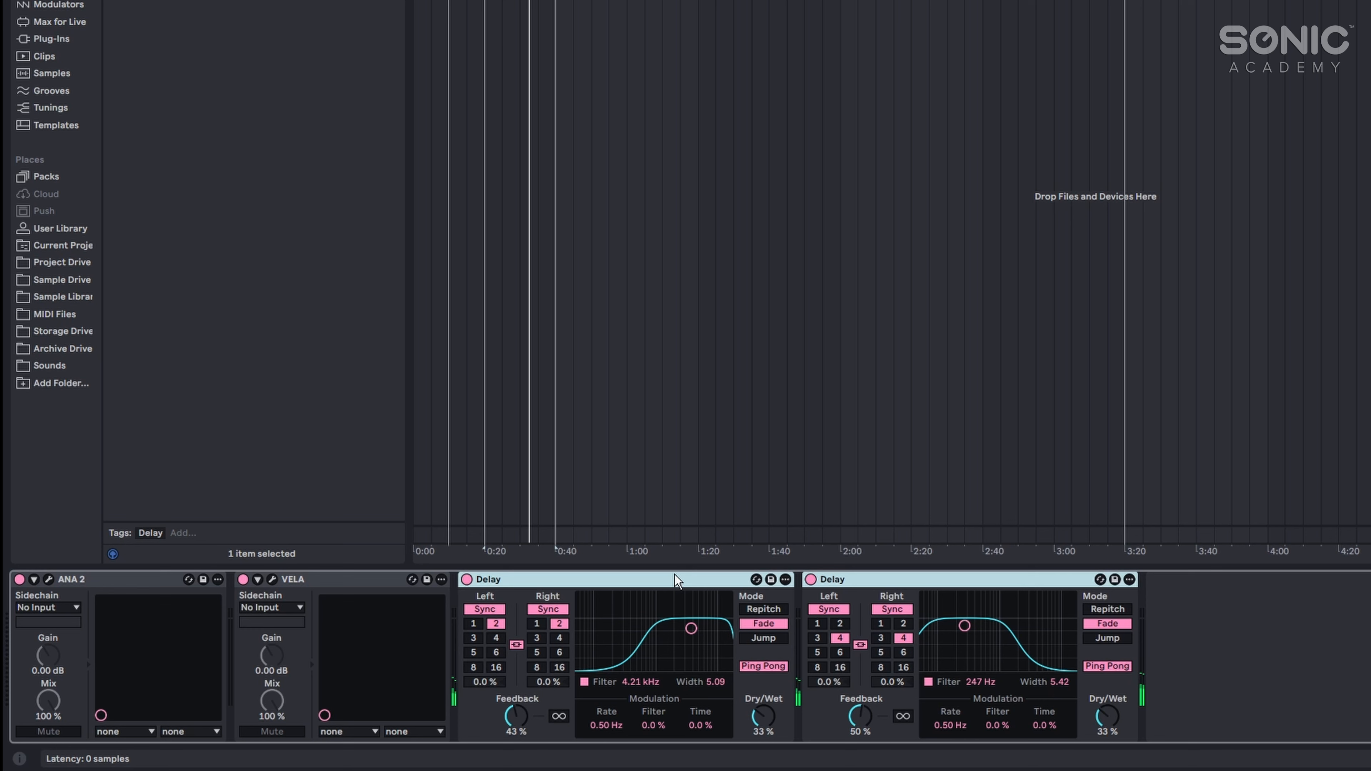
{"action": "key", "text": "ctrl+g"}
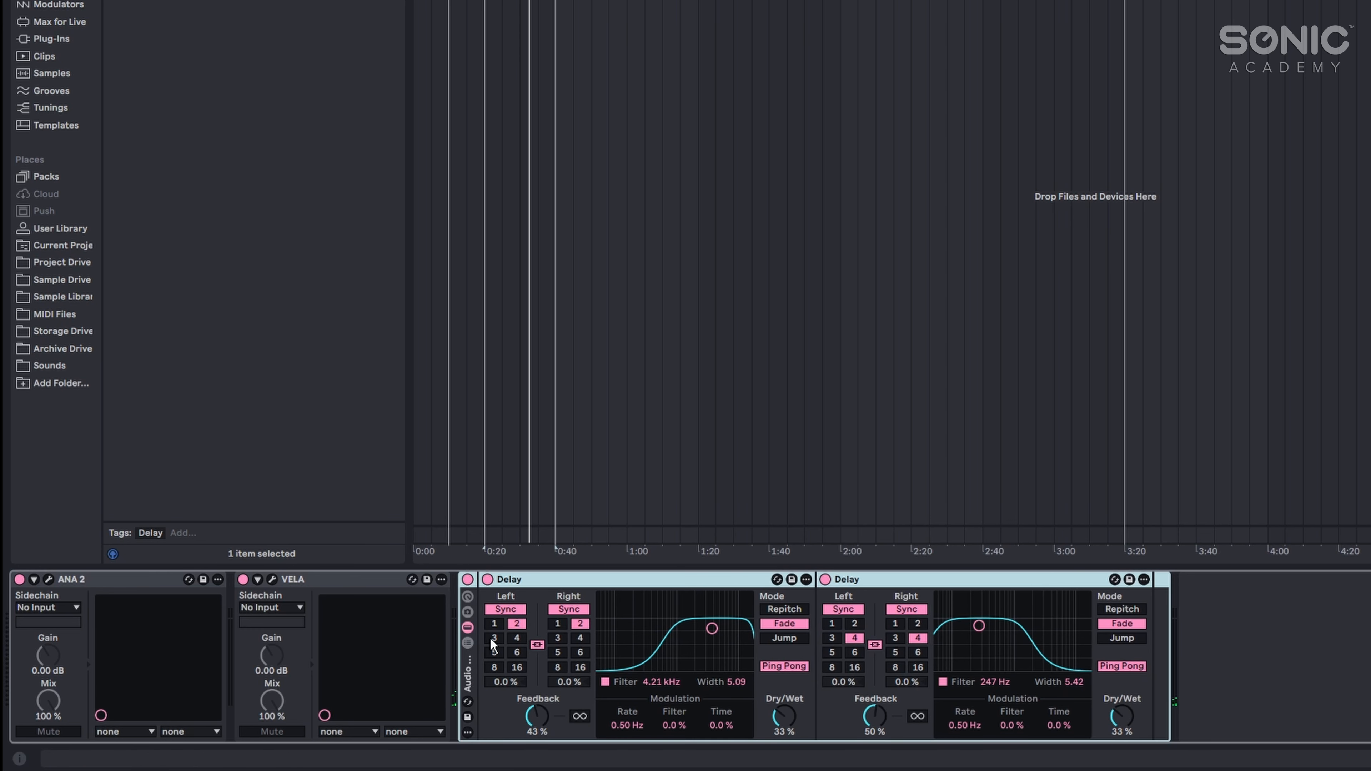
{"action": "left_click", "coordinate": [469, 641]}
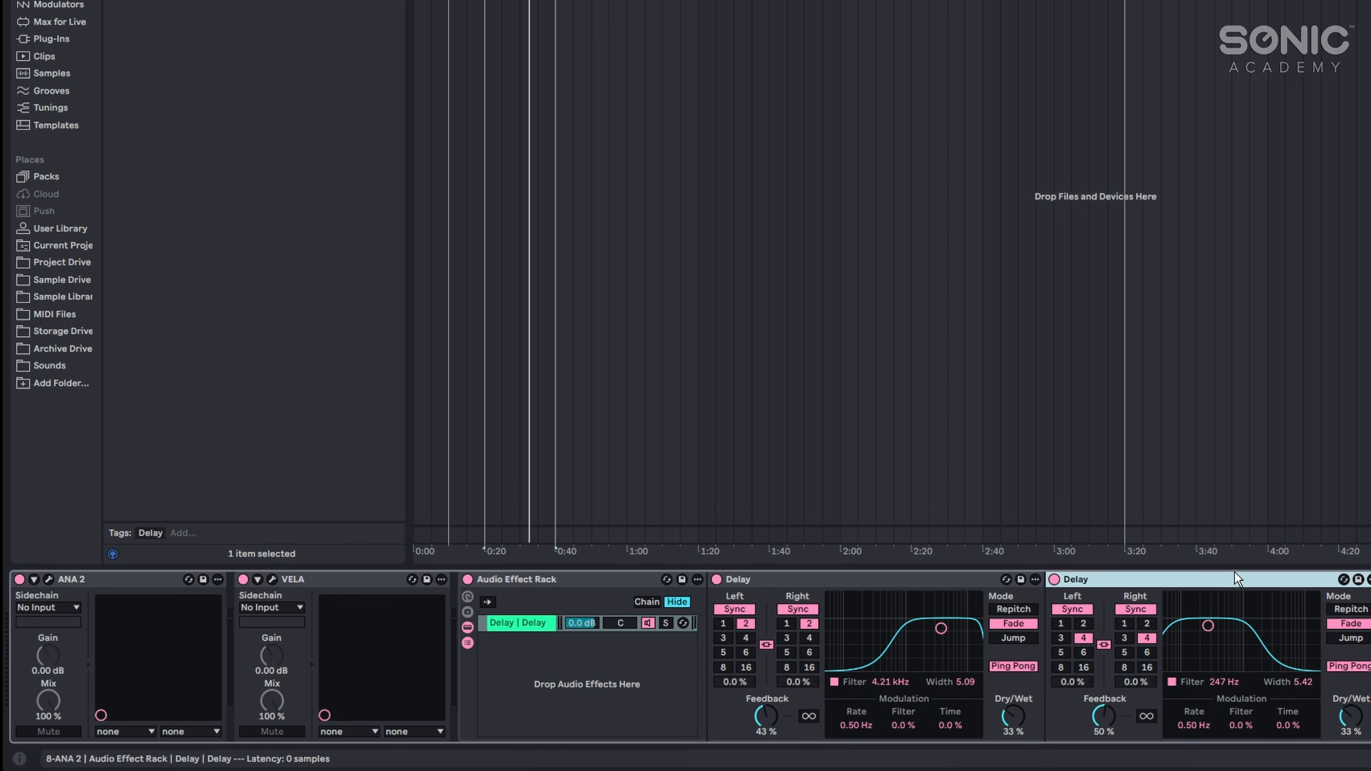
{"action": "left_click_drag", "start_coordinate": [1236, 580], "coordinate": [639, 677]}
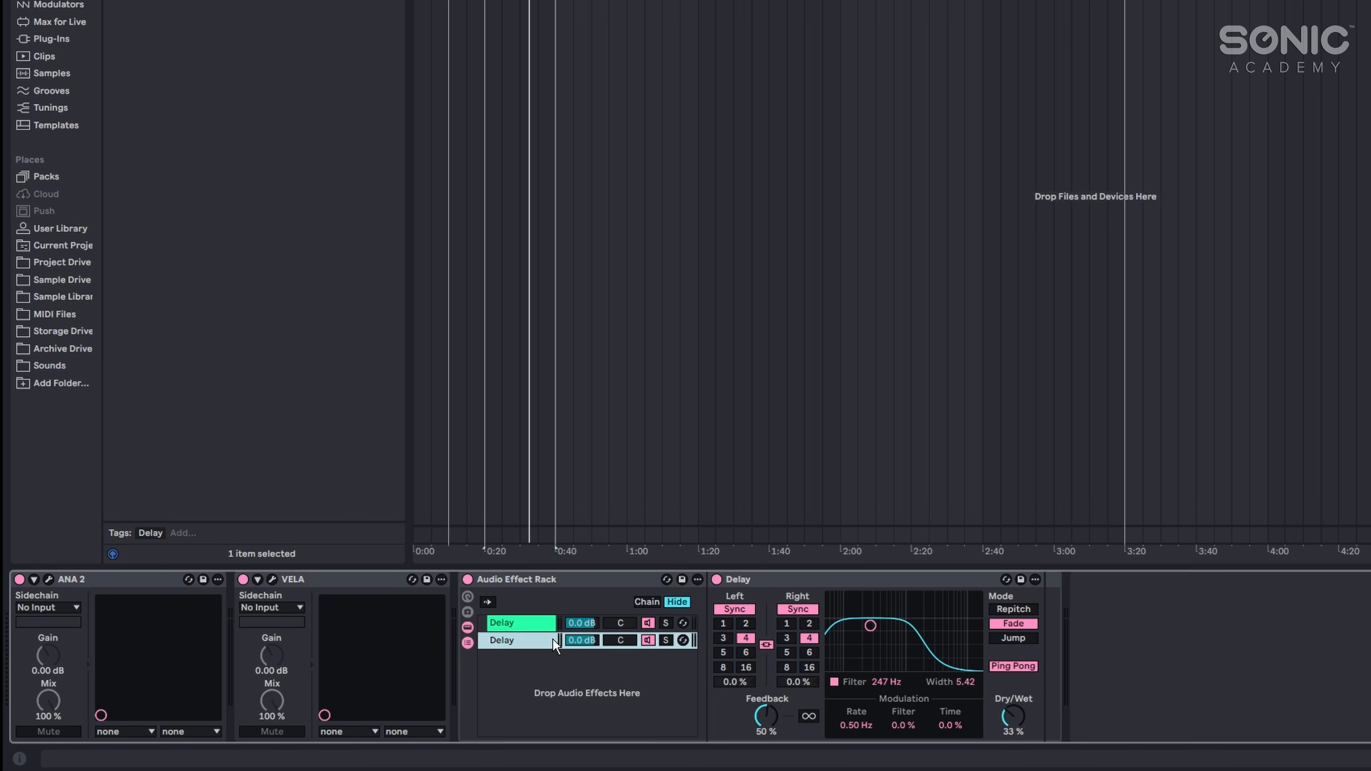
Step: Raise the Dry/Wet of the delay in each rack chain to 50%
{"action": "left_click", "coordinate": [529, 624]}
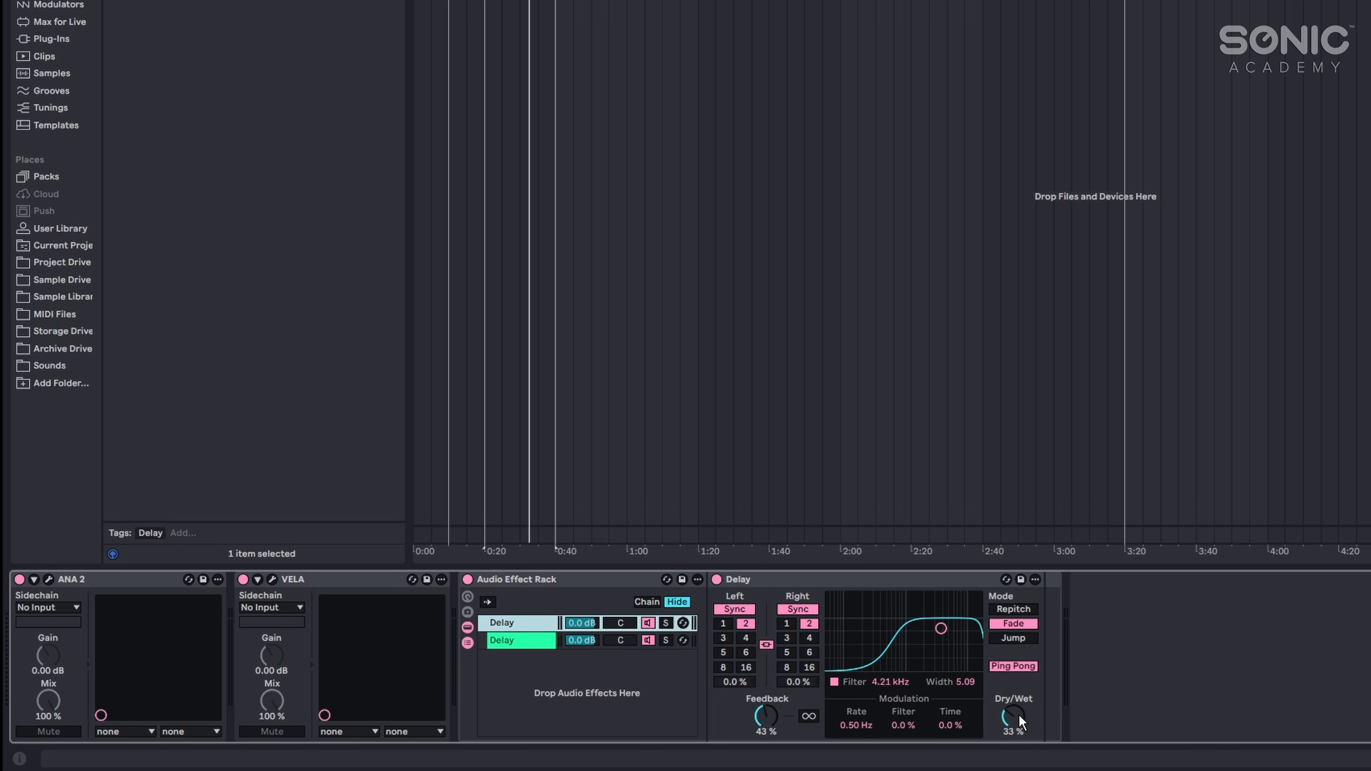
{"action": "left_click_drag", "start_coordinate": [1023, 721], "coordinate": [1022, 702]}
{"action": "left_click", "coordinate": [531, 640]}
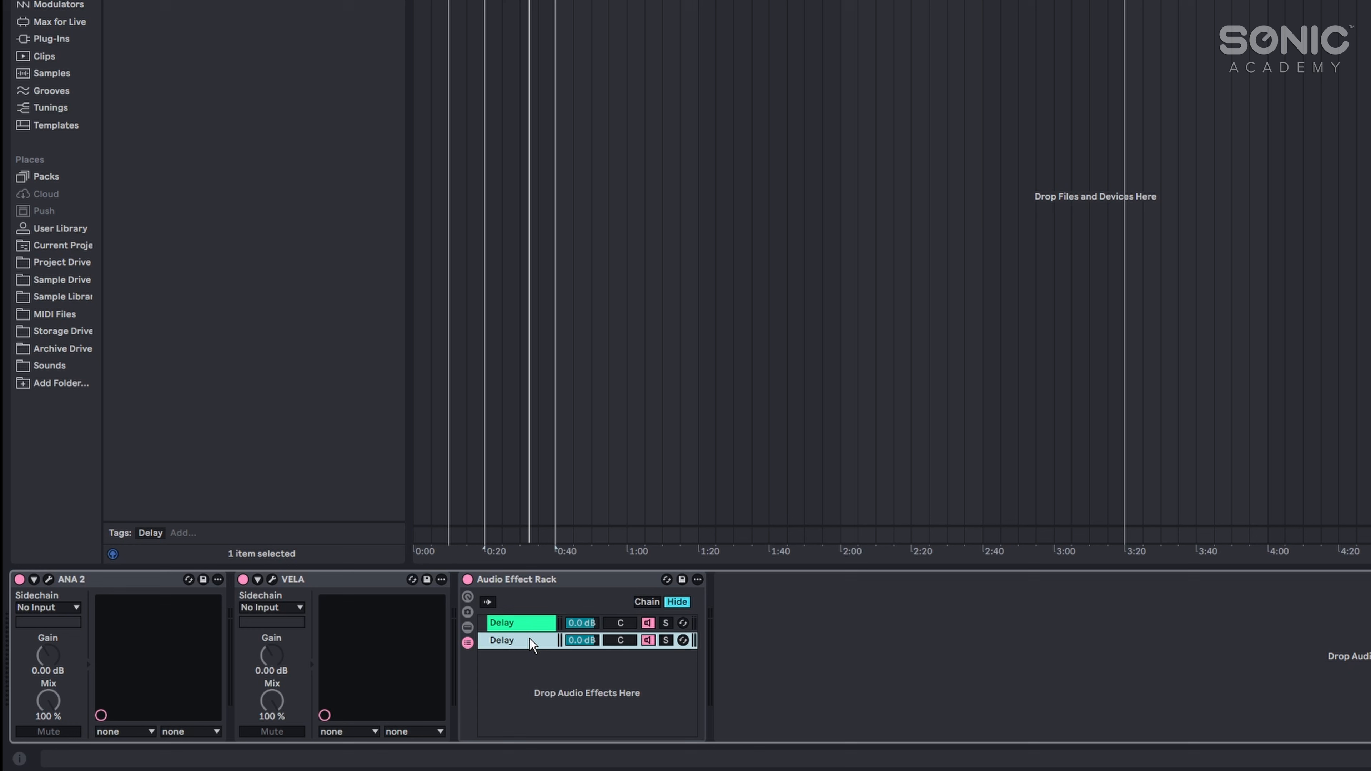
{"action": "left_click_drag", "start_coordinate": [1015, 718], "coordinate": [1015, 702]}
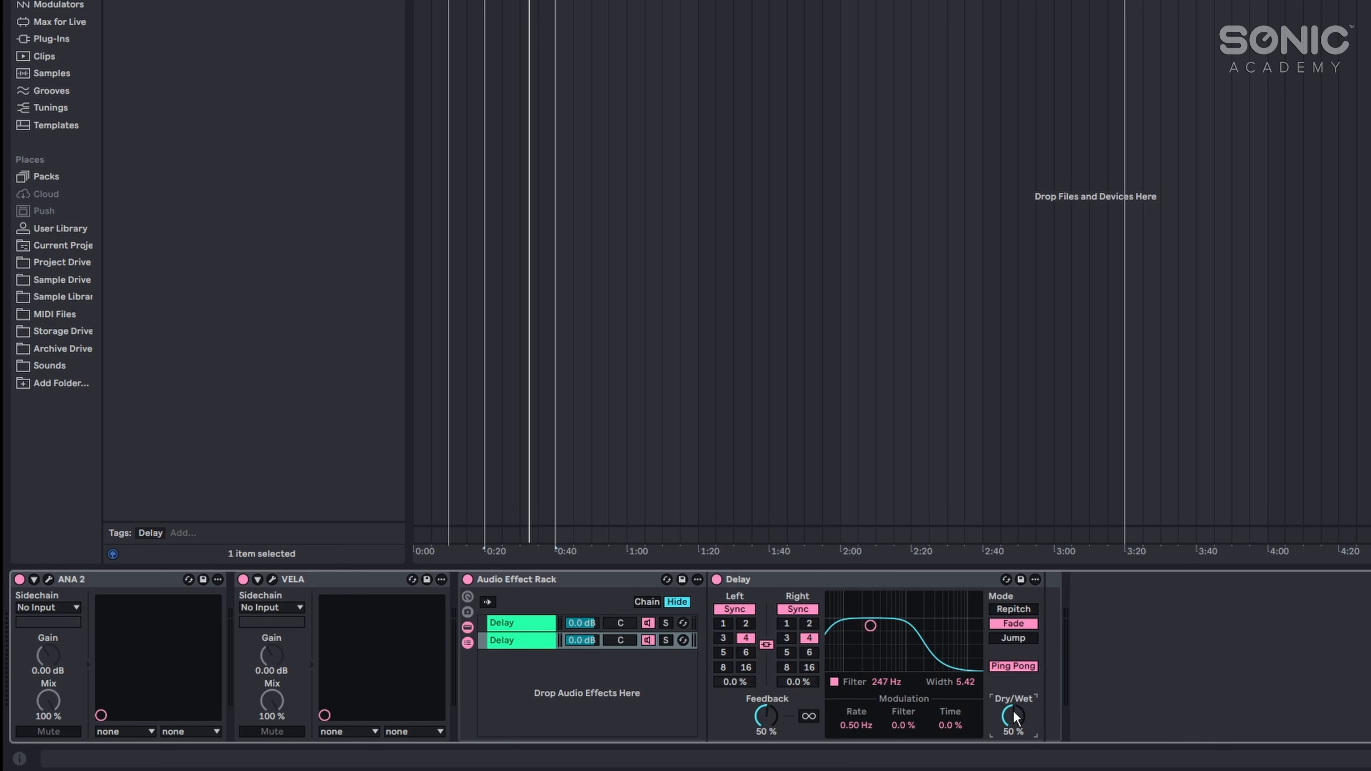
Step: Lower the volume of both delay chains together to -6.0 dB
{"action": "left_click", "coordinate": [533, 626]}
{"action": "left_click", "coordinate": [534, 639], "text": "shift"}
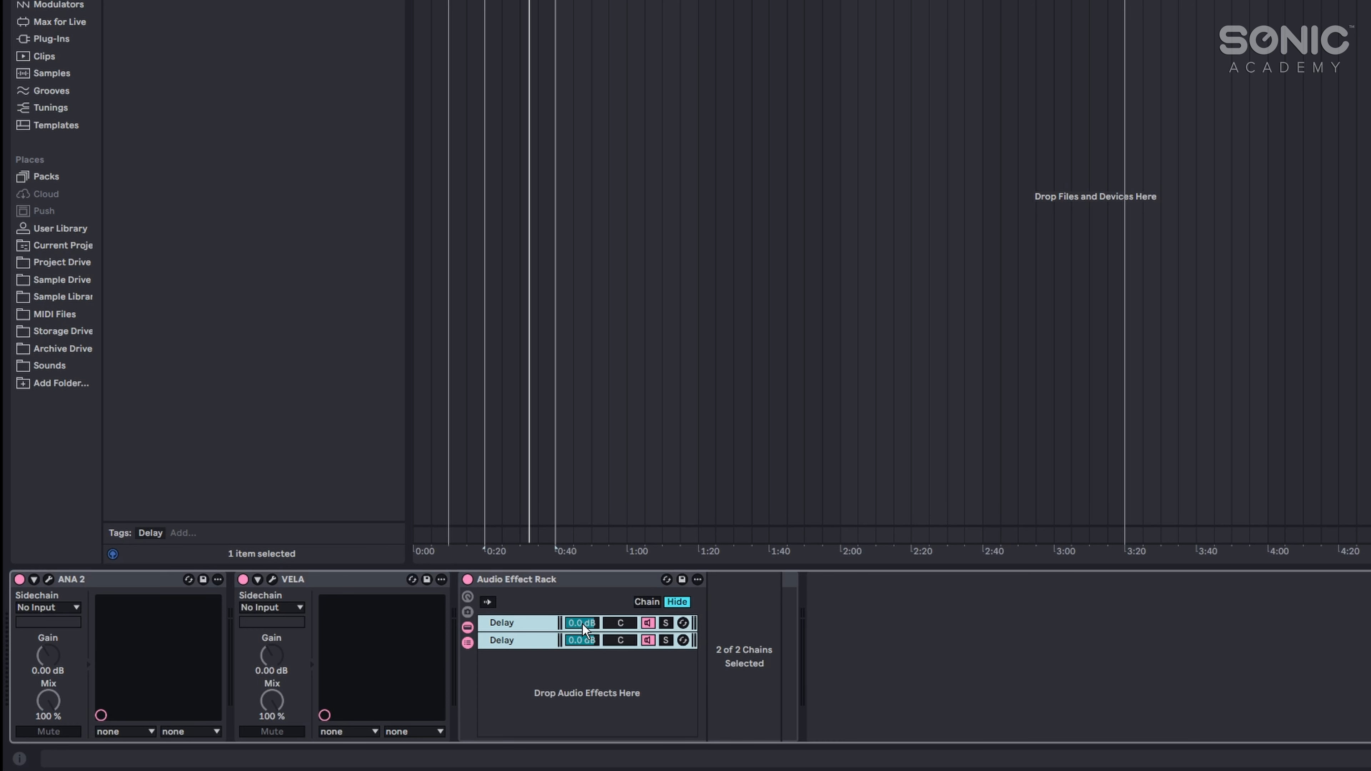
{"action": "left_click_drag", "start_coordinate": [583, 625], "coordinate": [584, 633]}
Step: Compare the delay times, filter and feedback settings of the rack's two parallel delay chains
{"action": "left_click", "coordinate": [520, 625]}
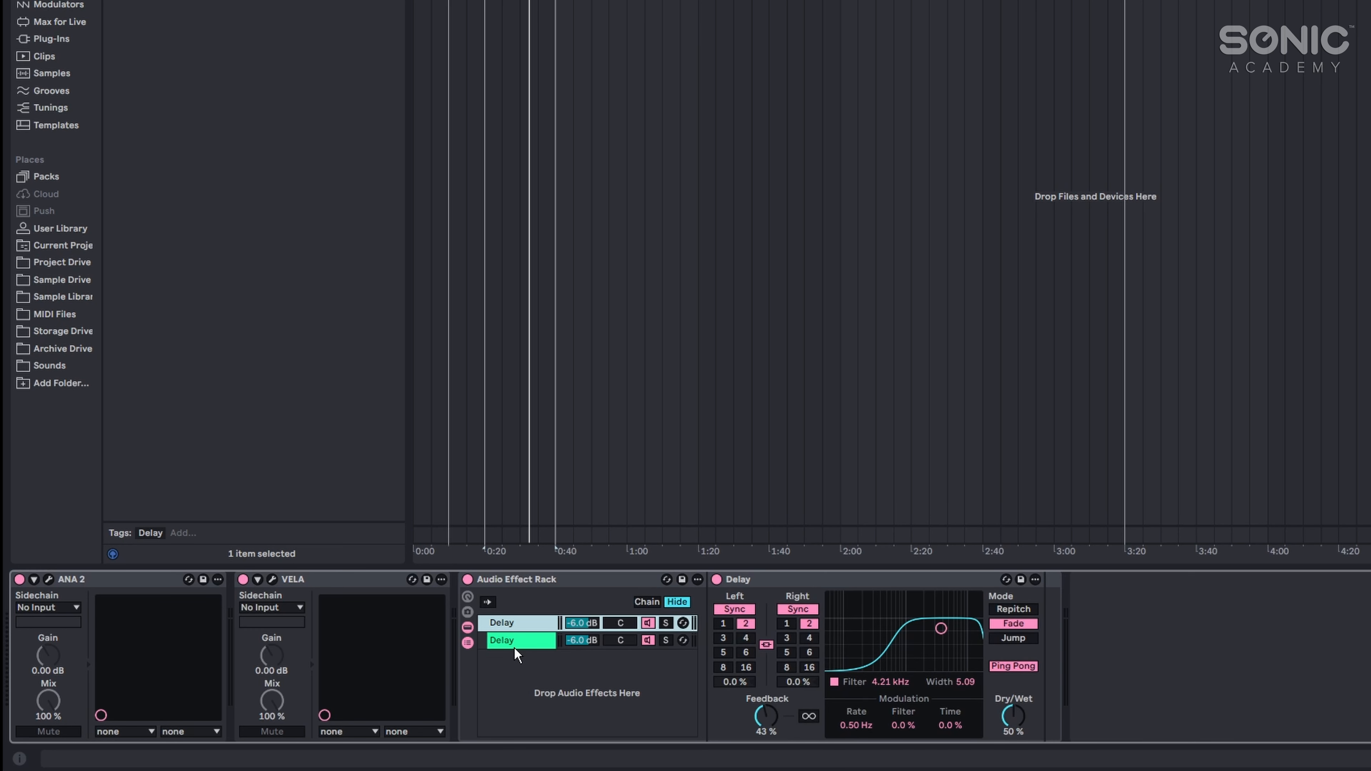
{"action": "left_click", "coordinate": [514, 645]}
{"action": "left_click", "coordinate": [512, 628]}
{"action": "left_click", "coordinate": [517, 641]}
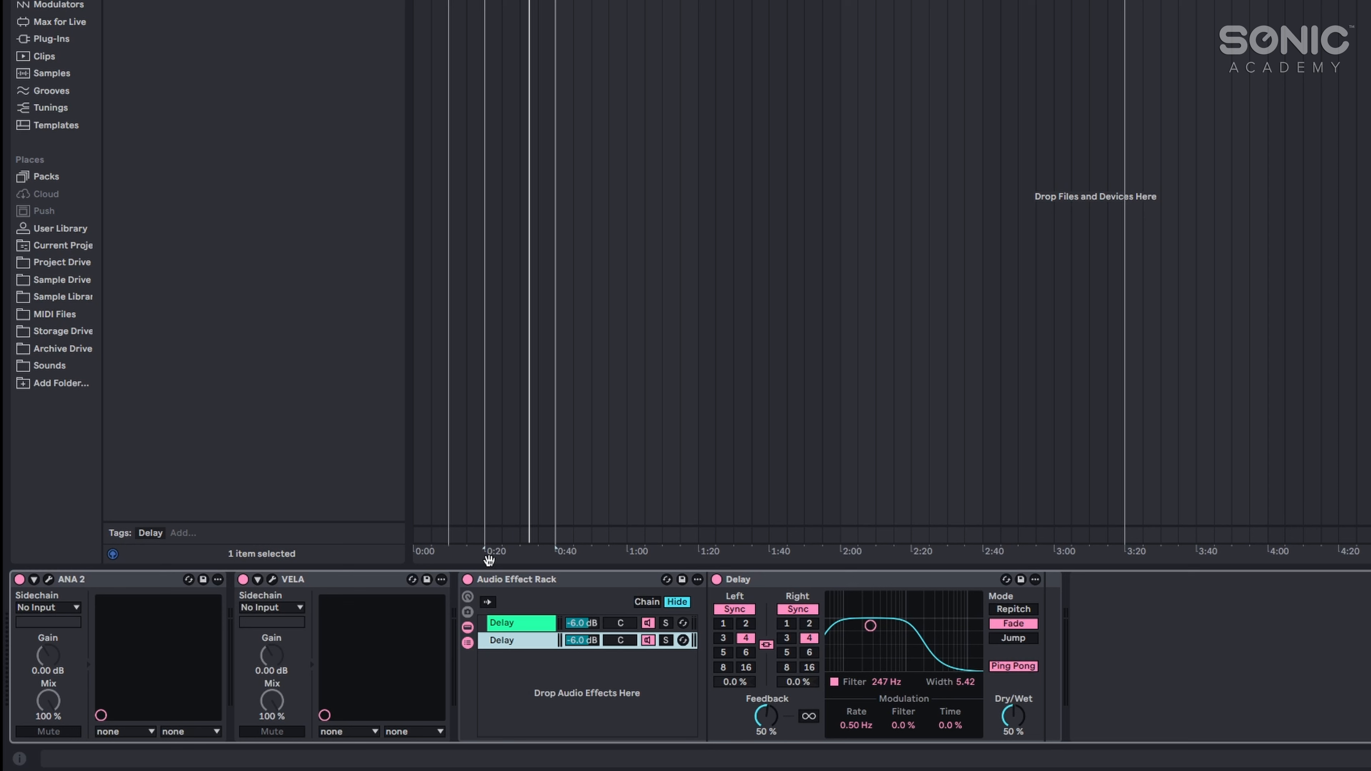
{"action": "left_click", "coordinate": [524, 621]}
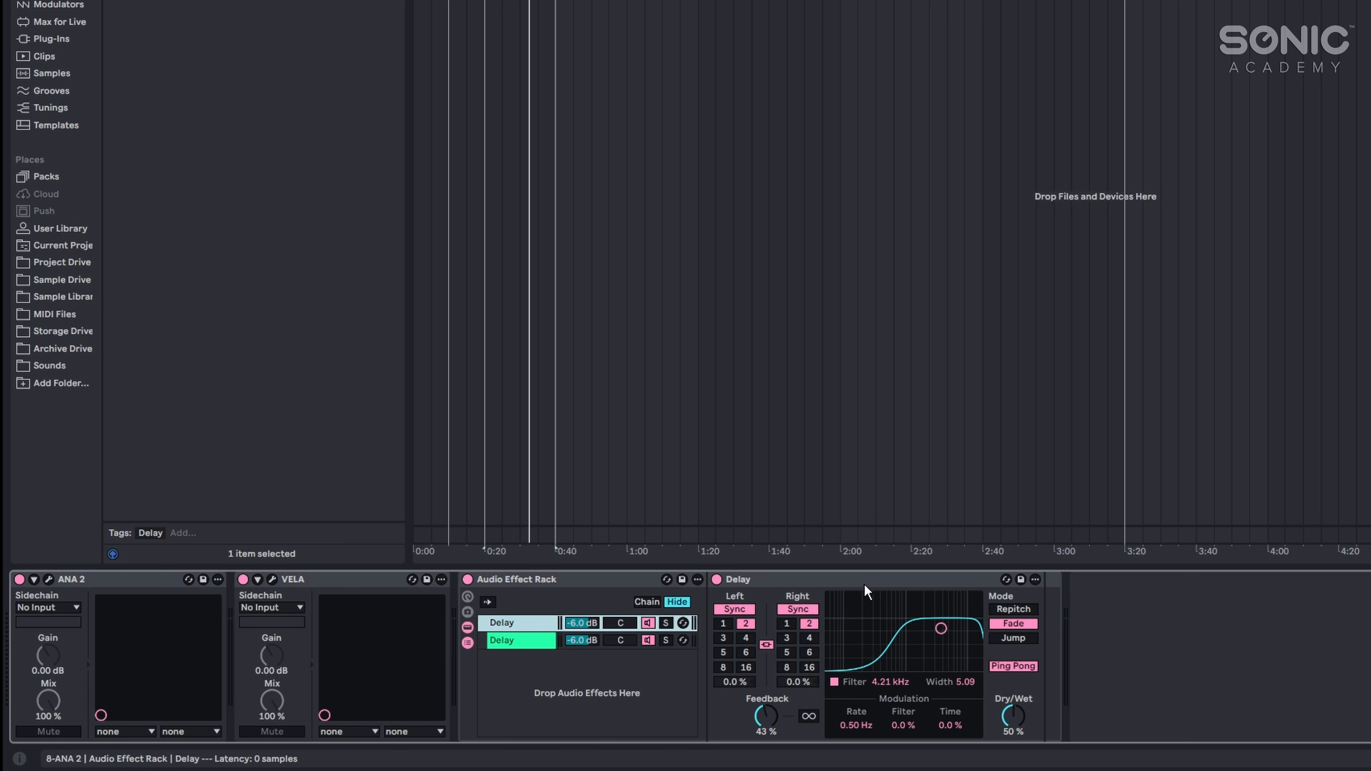
{"action": "left_click", "coordinate": [523, 642]}
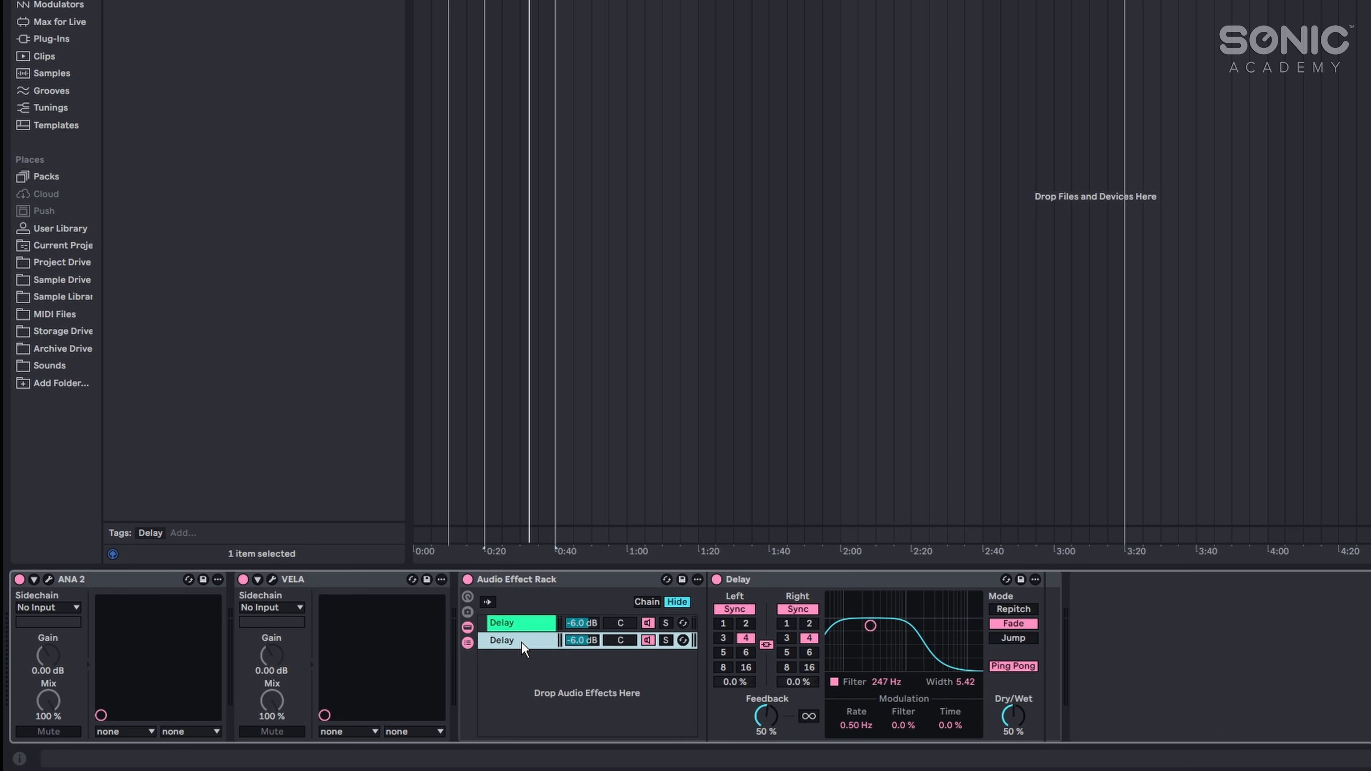
{"action": "left_click", "coordinate": [524, 624]}
{"action": "left_click", "coordinate": [522, 642]}
{"action": "left_click", "coordinate": [518, 625]}
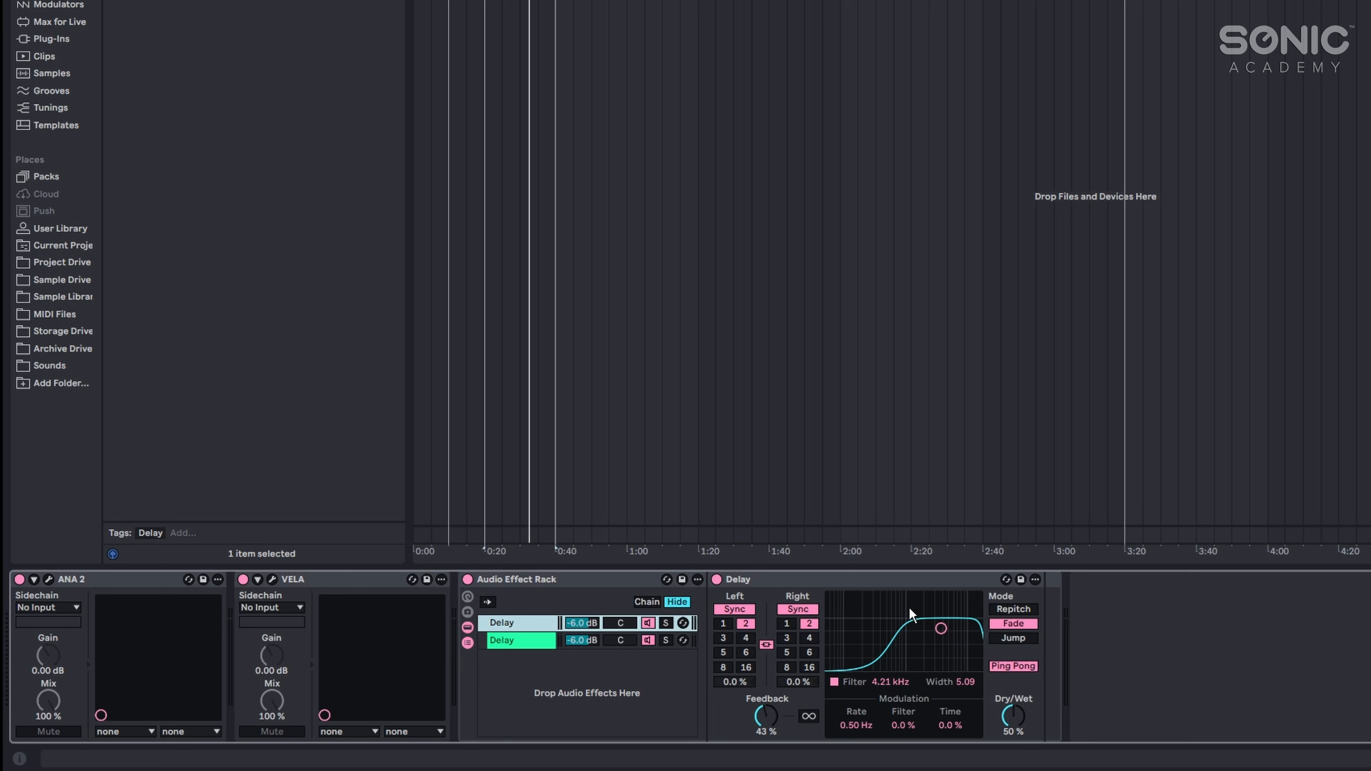
Step: During playback, offset the first delay's times to -1.0% left and 1.0% right, and the second's to 1.0% left and -1.6% right
{"action": "key", "text": "space"}
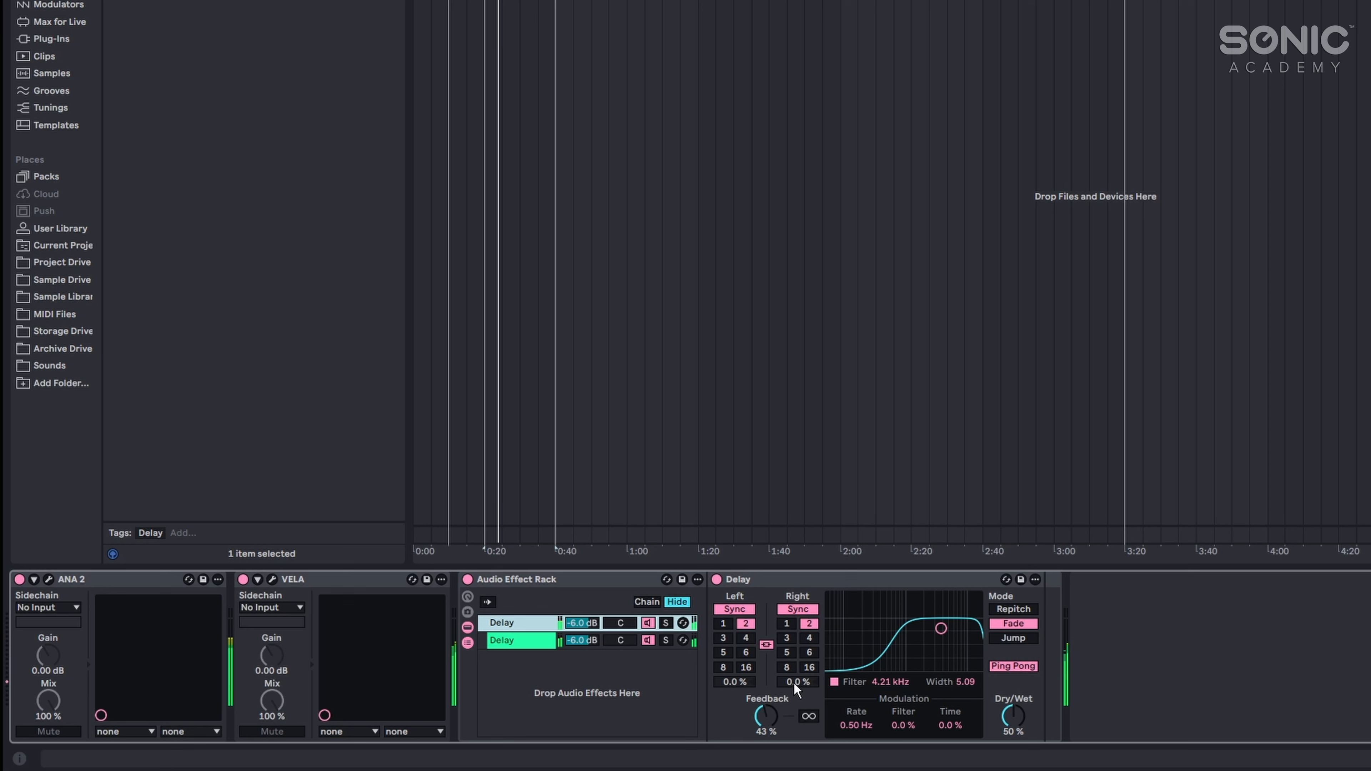
{"action": "left_click_drag", "start_coordinate": [794, 683], "coordinate": [794, 677]}
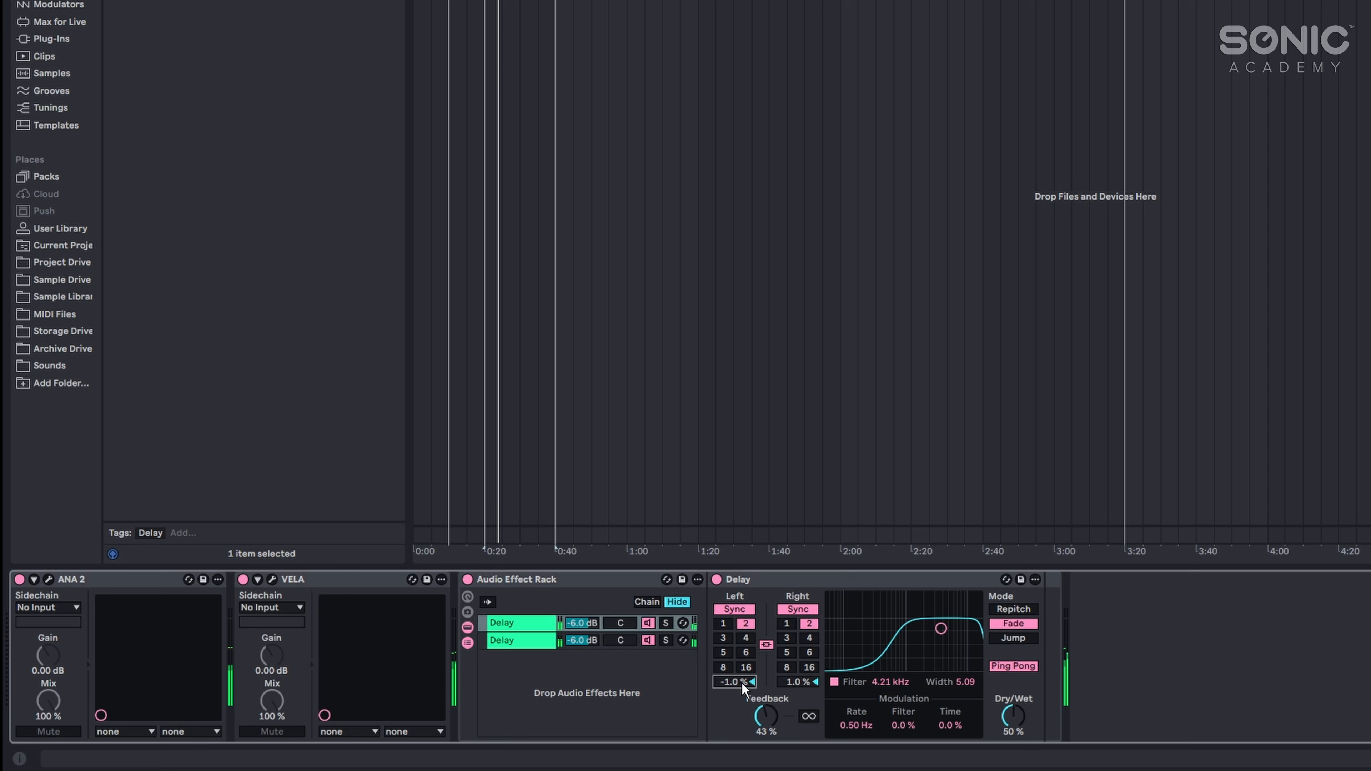
{"action": "left_click", "coordinate": [542, 643]}
{"action": "left_click", "coordinate": [733, 682]}
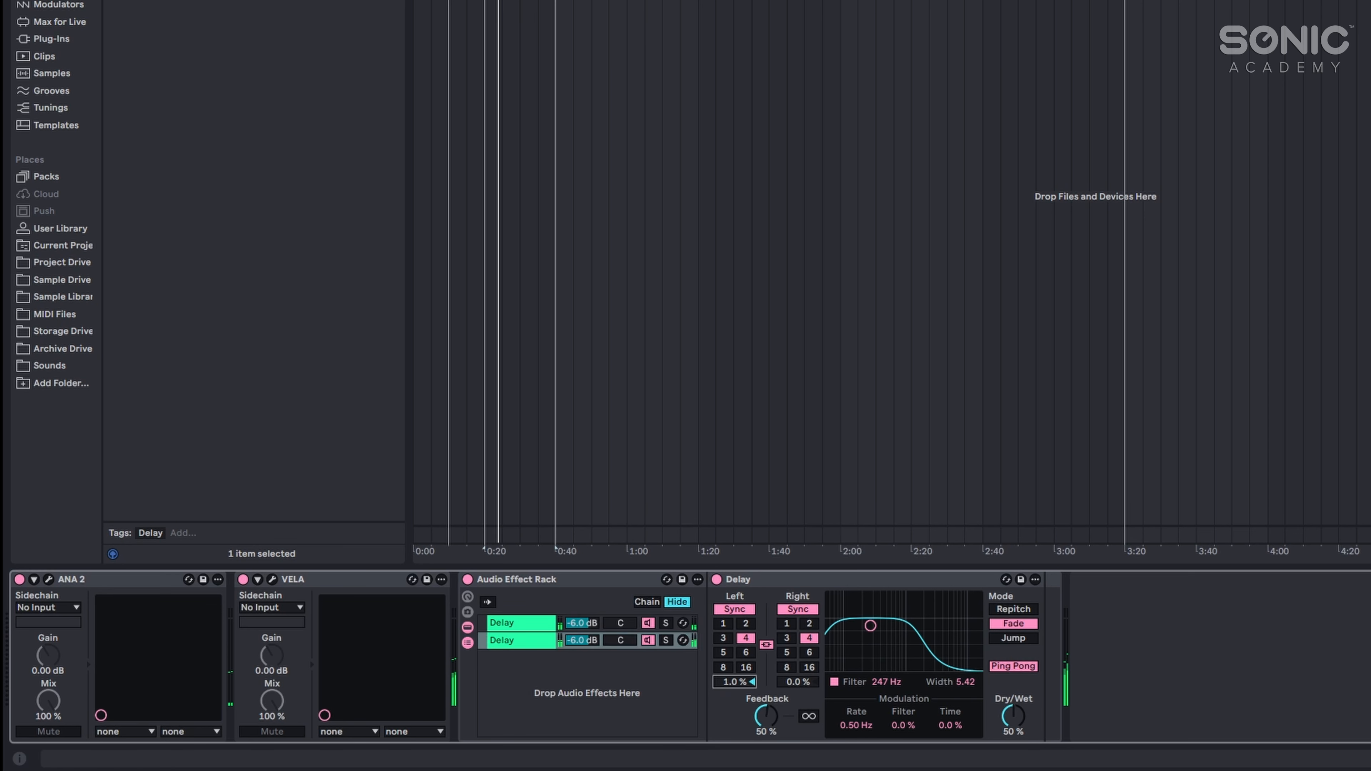
{"action": "left_click", "coordinate": [814, 682]}
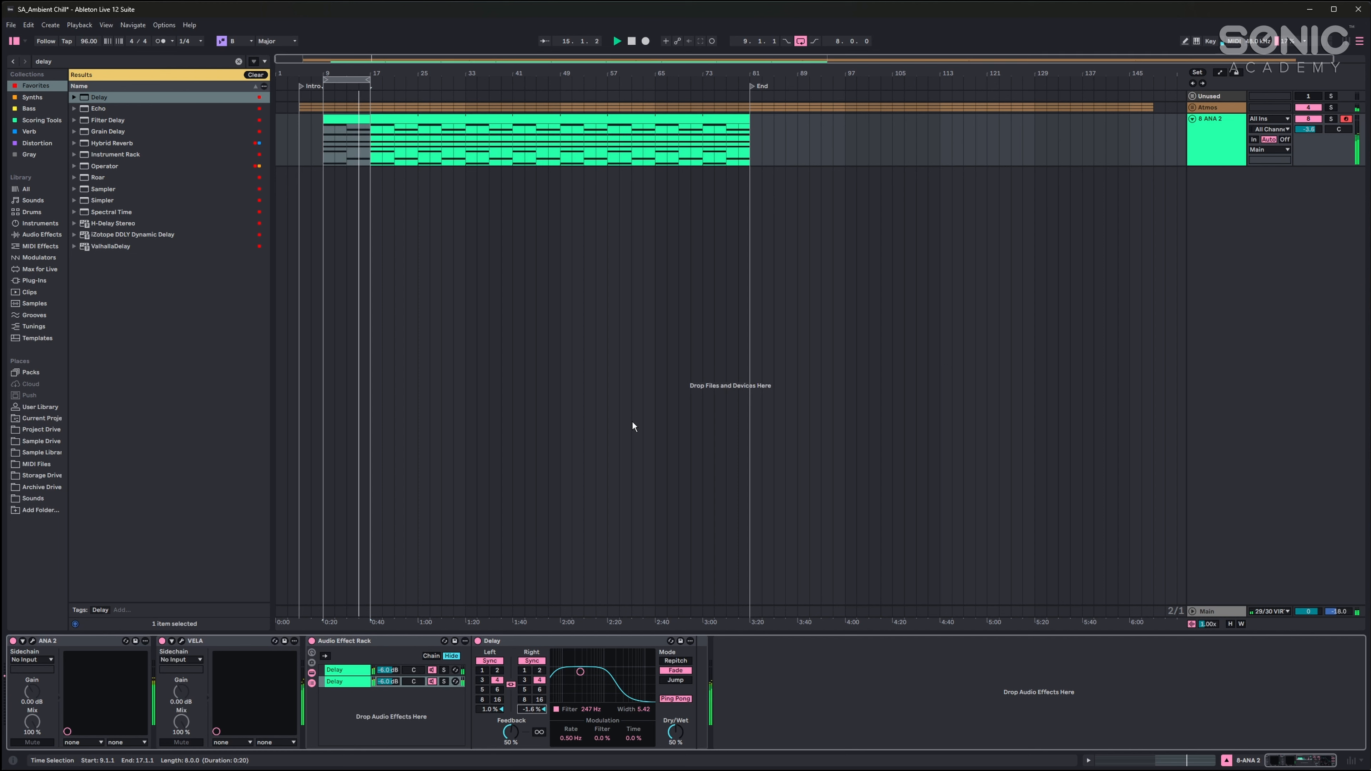
Step: Search the browser for "hyb" and add Hybrid Reverb after the delay rack on the ANA 2 track
{"action": "left_click", "coordinate": [211, 63]}
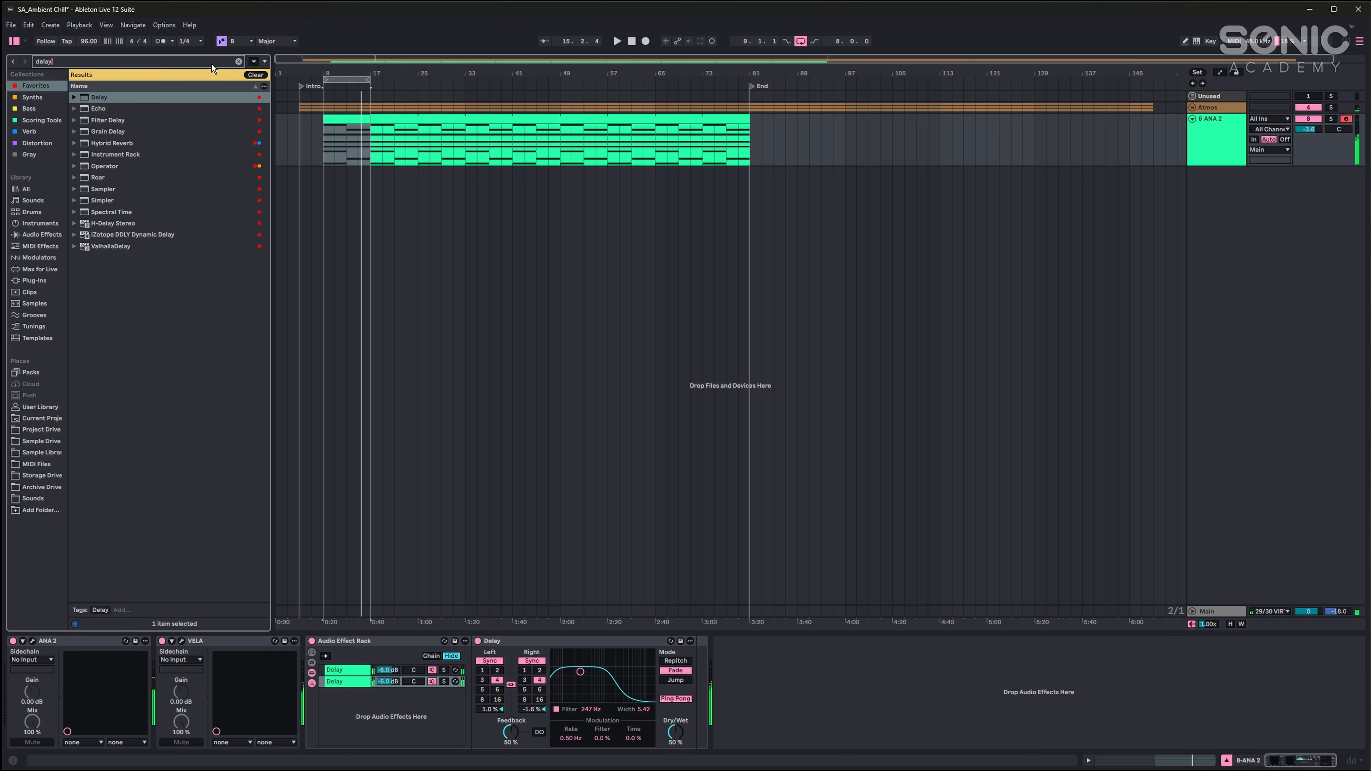
{"action": "key", "text": "ctrl+a"}
{"action": "key", "text": "BackSpace"}
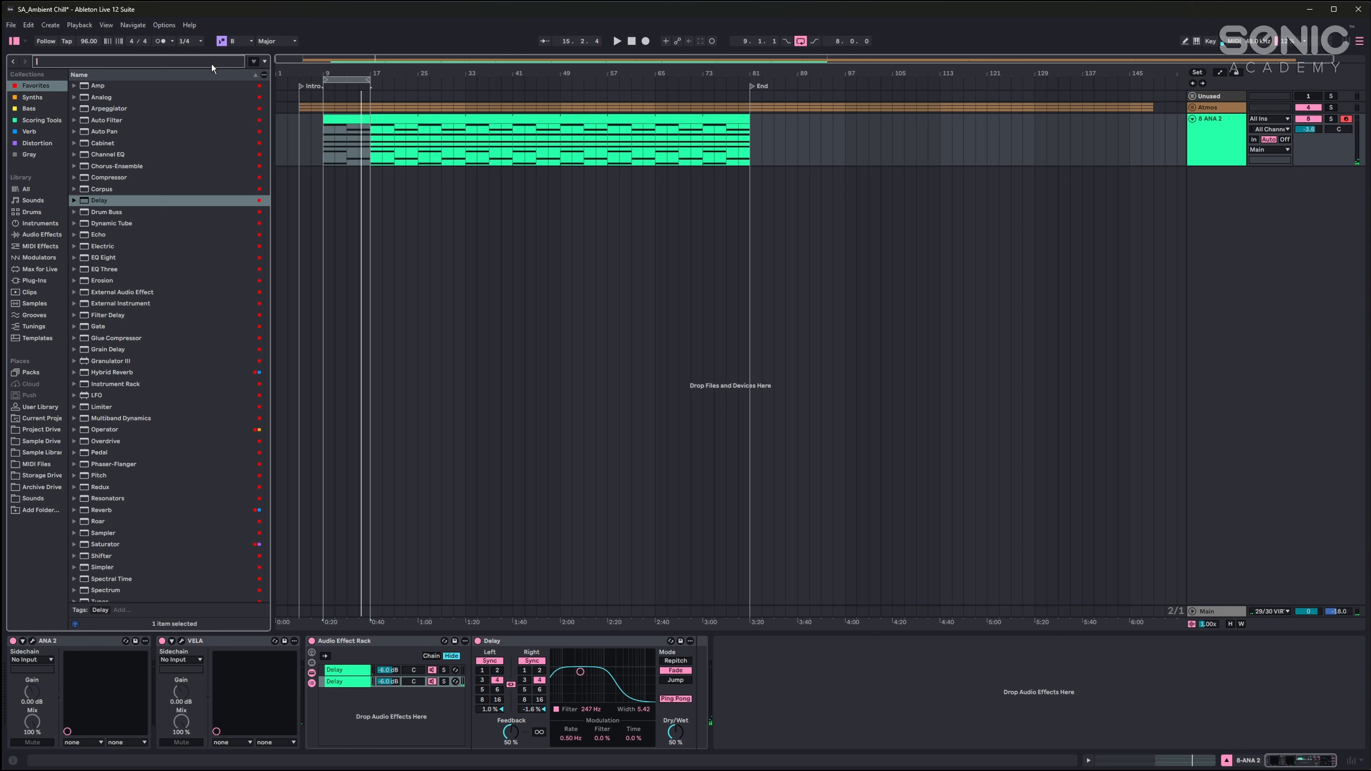
{"action": "type", "text": "hyb"}
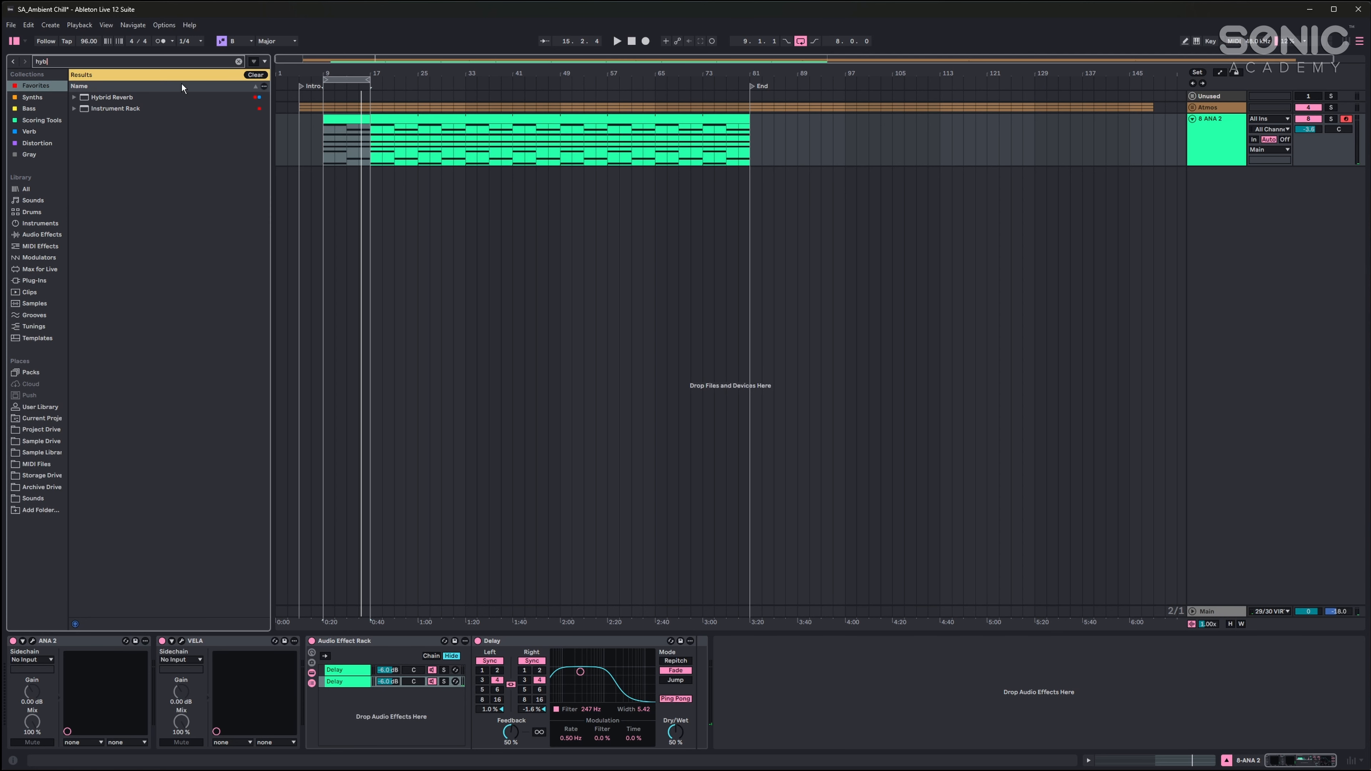
{"action": "left_click_drag", "start_coordinate": [128, 95], "coordinate": [715, 689]}
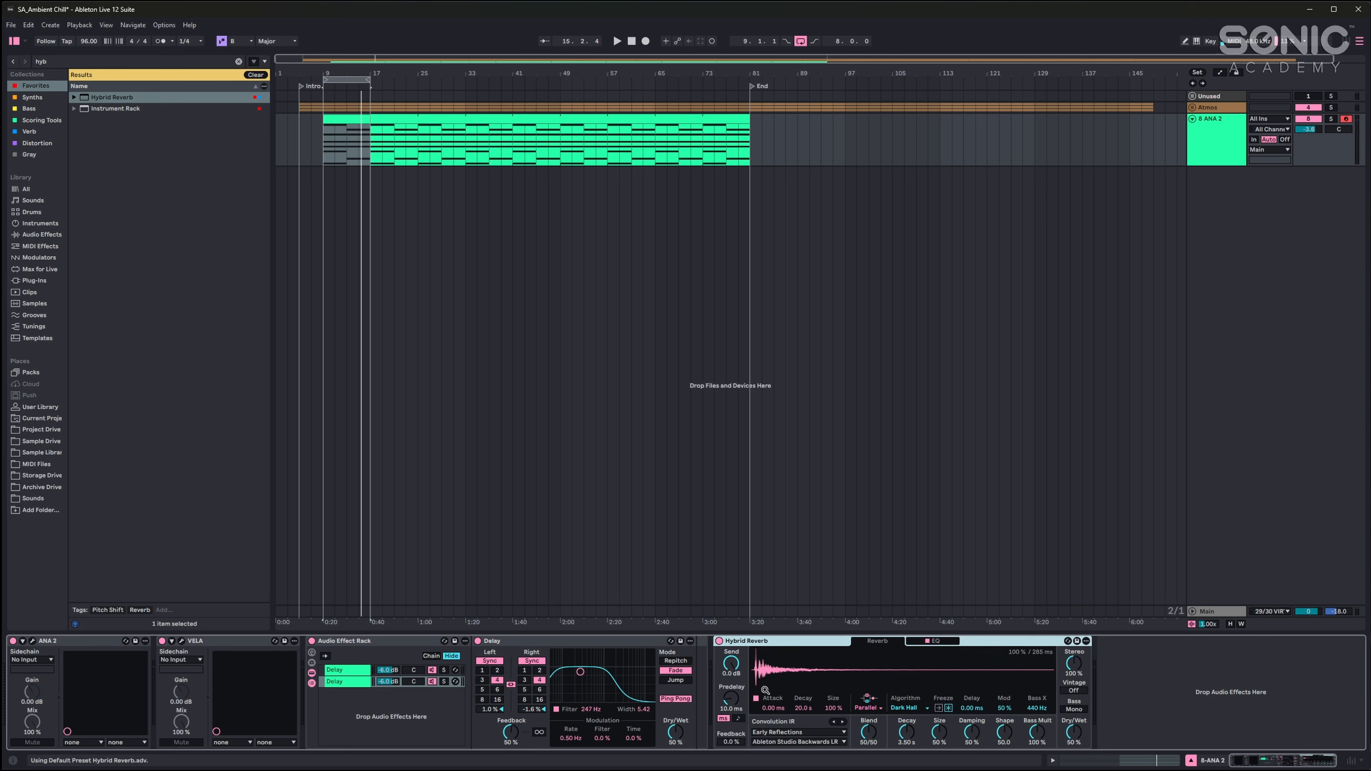
Step: Set Hybrid Reverb's routing to Algorithm and choose the Shimmer algorithm
{"action": "left_click", "coordinate": [869, 708]}
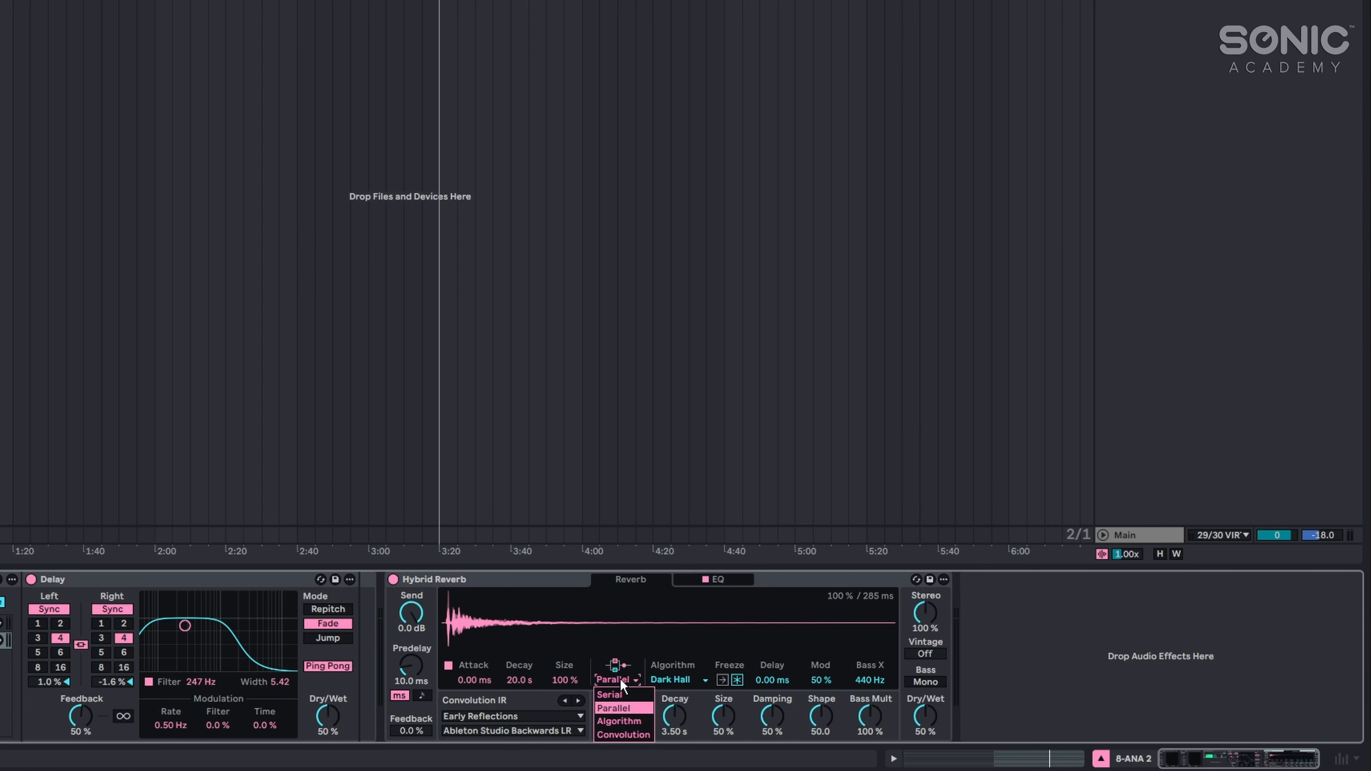
{"action": "left_click", "coordinate": [618, 719]}
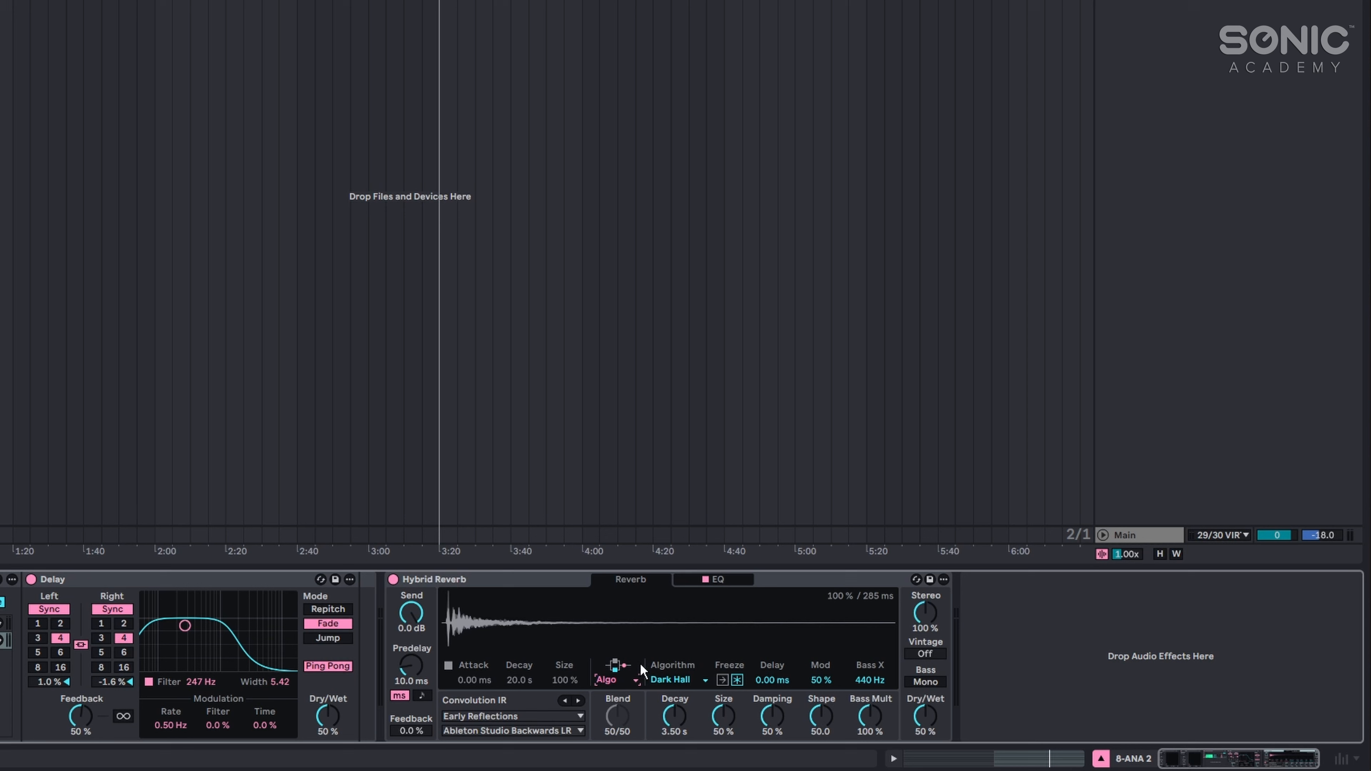
{"action": "left_click", "coordinate": [687, 681]}
{"action": "left_click", "coordinate": [688, 722]}
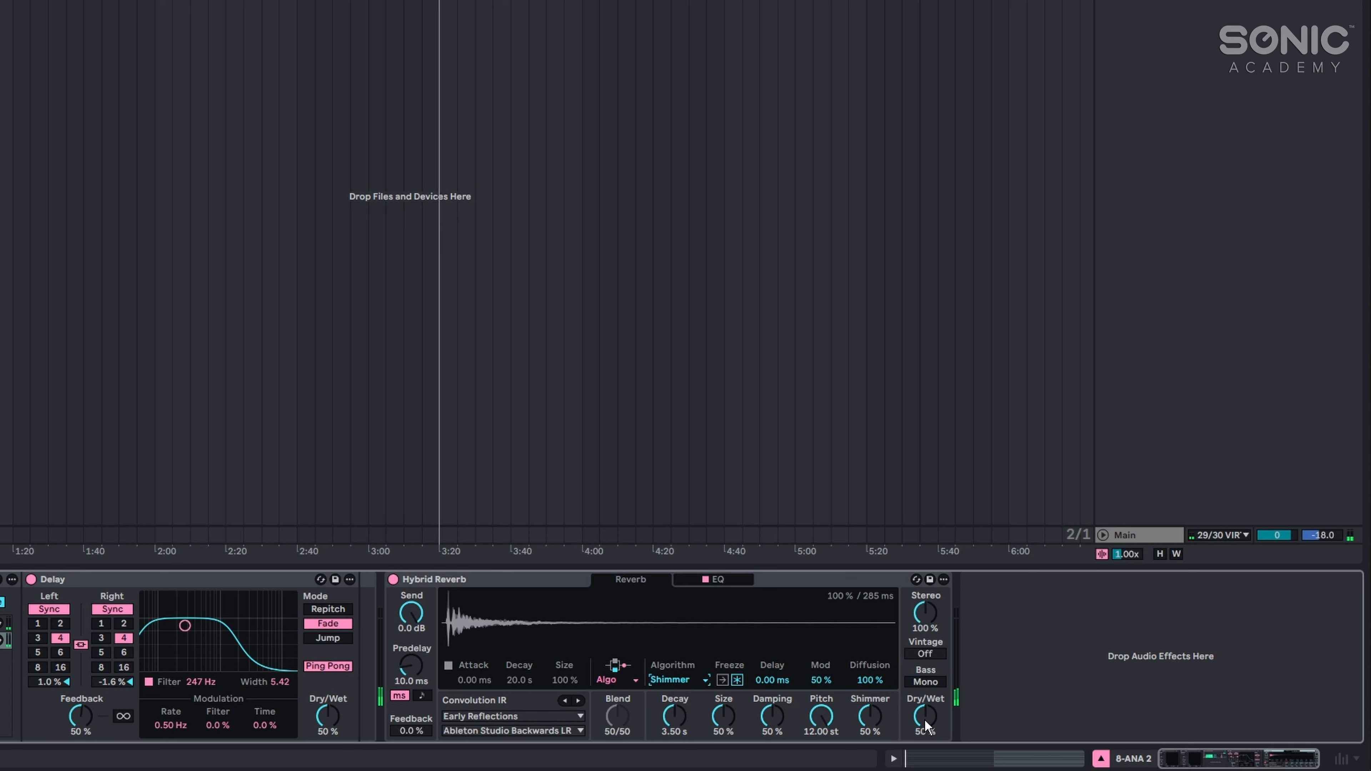
Step: Set Hybrid Reverb's decay to 2.81 s, damping to 37%, Shimmer amount to 73% and Dry/Wet to 40%
{"action": "left_click_drag", "start_coordinate": [925, 720], "coordinate": [870, 696]}
{"action": "left_click_drag", "start_coordinate": [778, 721], "coordinate": [778, 730]}
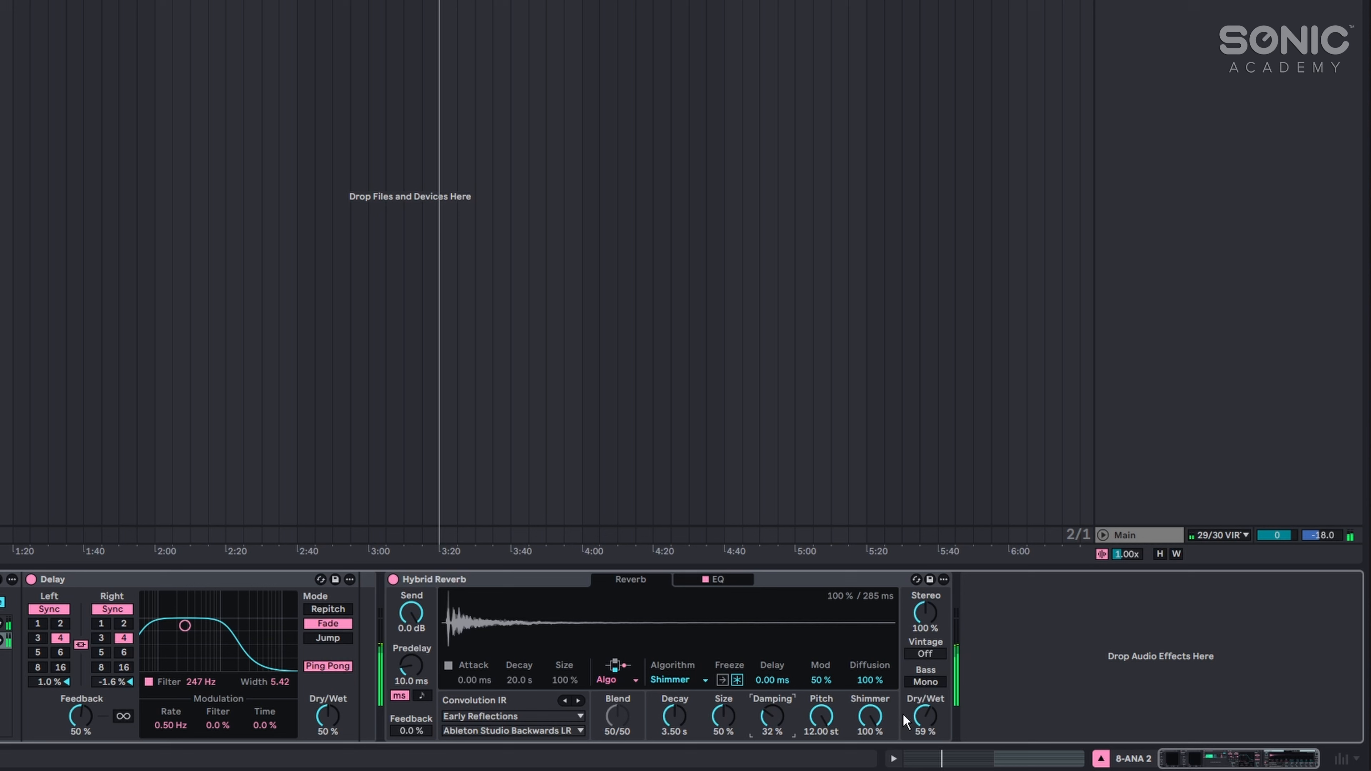
{"action": "left_click_drag", "start_coordinate": [923, 712], "coordinate": [922, 720]}
{"action": "left_click", "coordinate": [782, 721]}
{"action": "left_click_drag", "start_coordinate": [677, 713], "coordinate": [677, 638]}
{"action": "left_click_drag", "start_coordinate": [677, 723], "coordinate": [678, 759]}
{"action": "left_click_drag", "start_coordinate": [869, 718], "coordinate": [869, 746]}
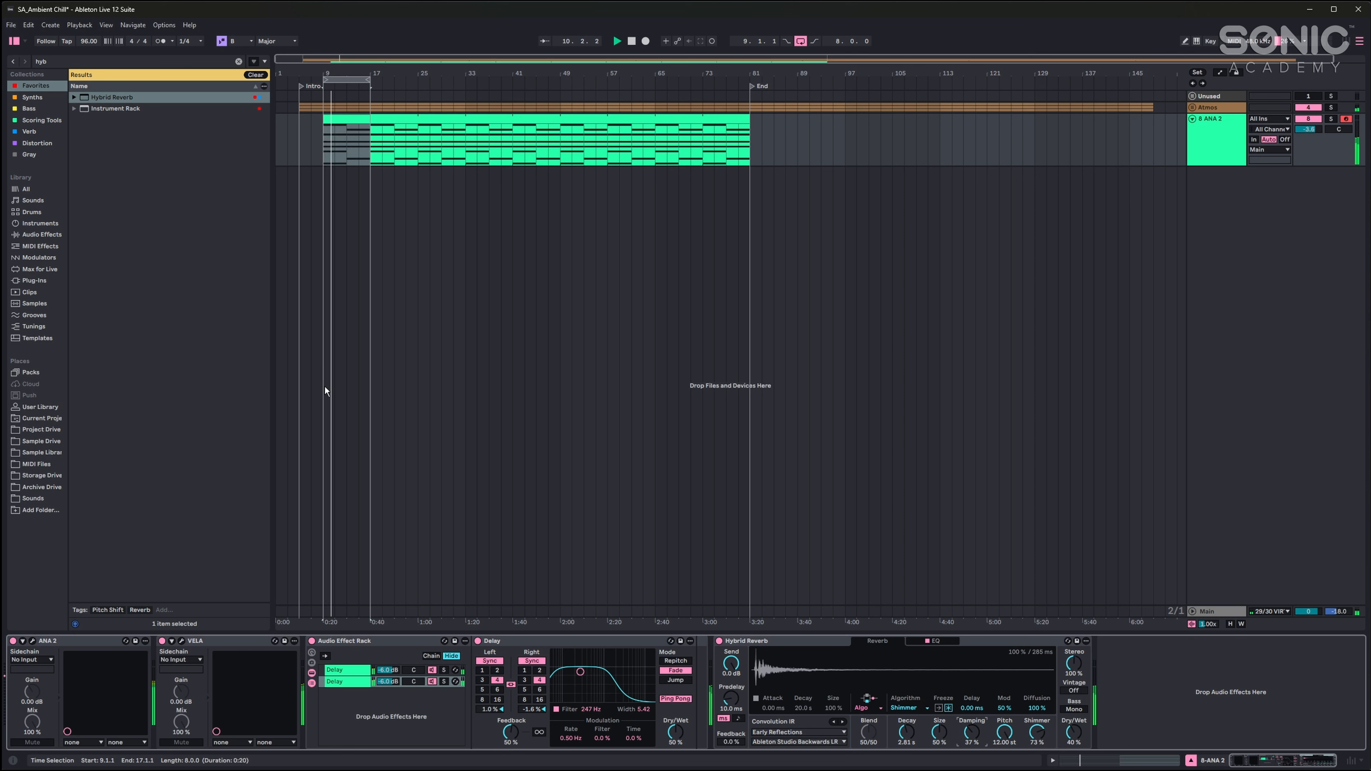
Step: Search the browser for "tape" and add Roar's Tape Saturation preset after Hybrid Reverb
{"action": "left_click", "coordinate": [239, 61]}
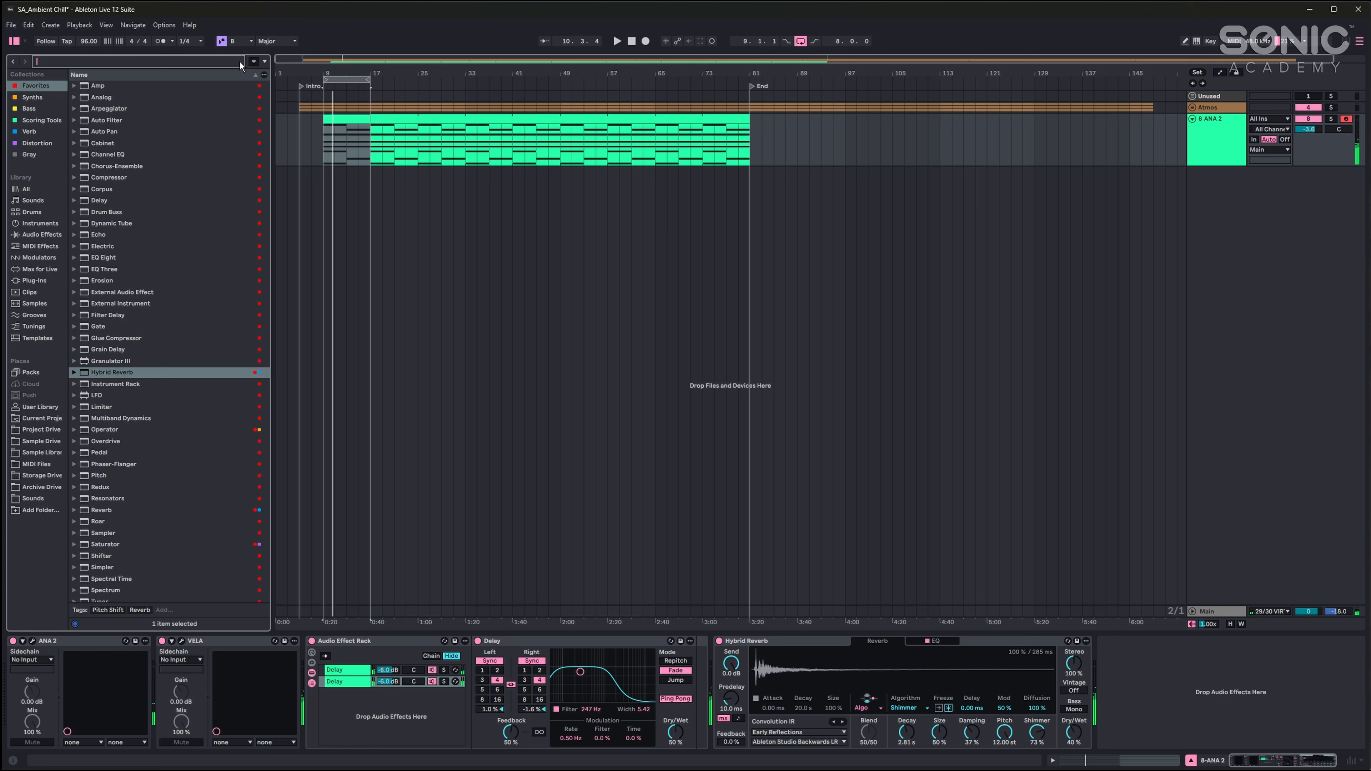
{"action": "type", "text": "tape"}
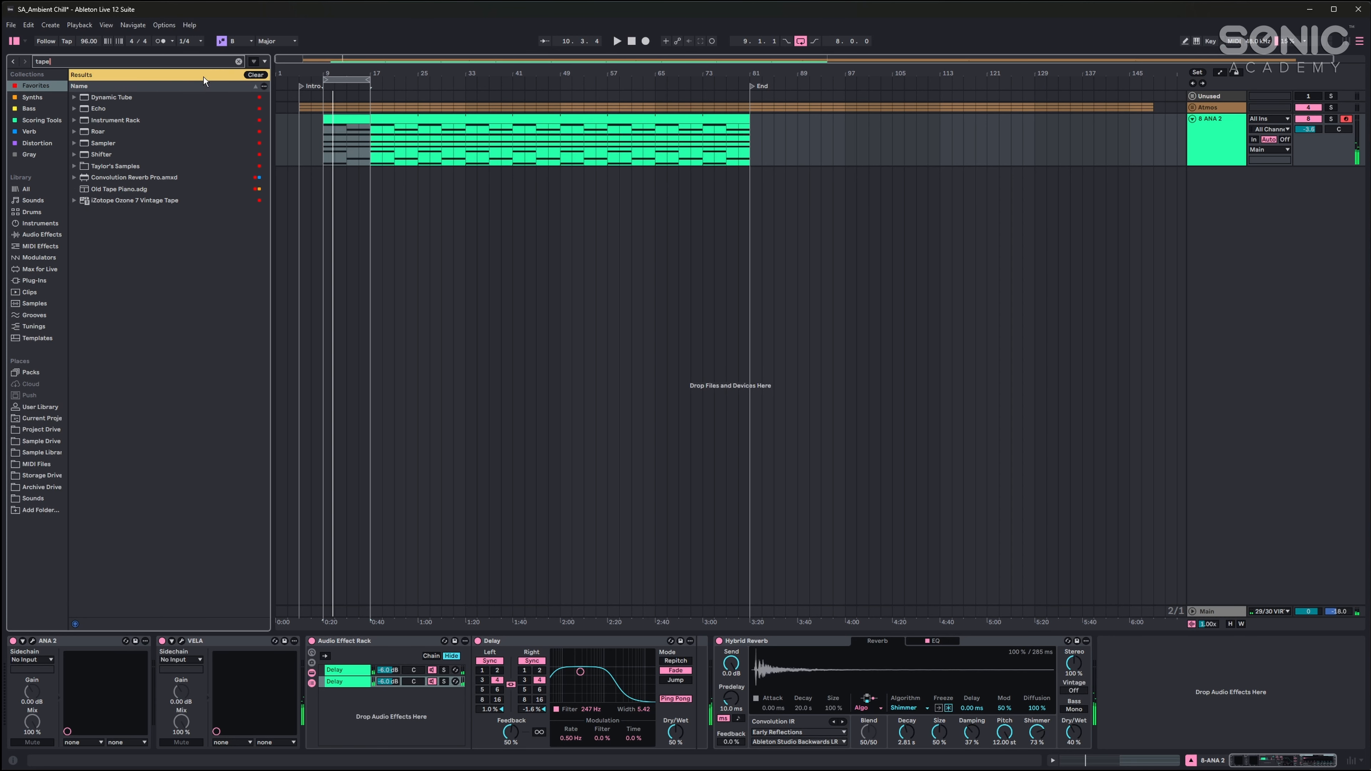
{"action": "left_click", "coordinate": [81, 135]}
{"action": "left_click", "coordinate": [126, 154]}
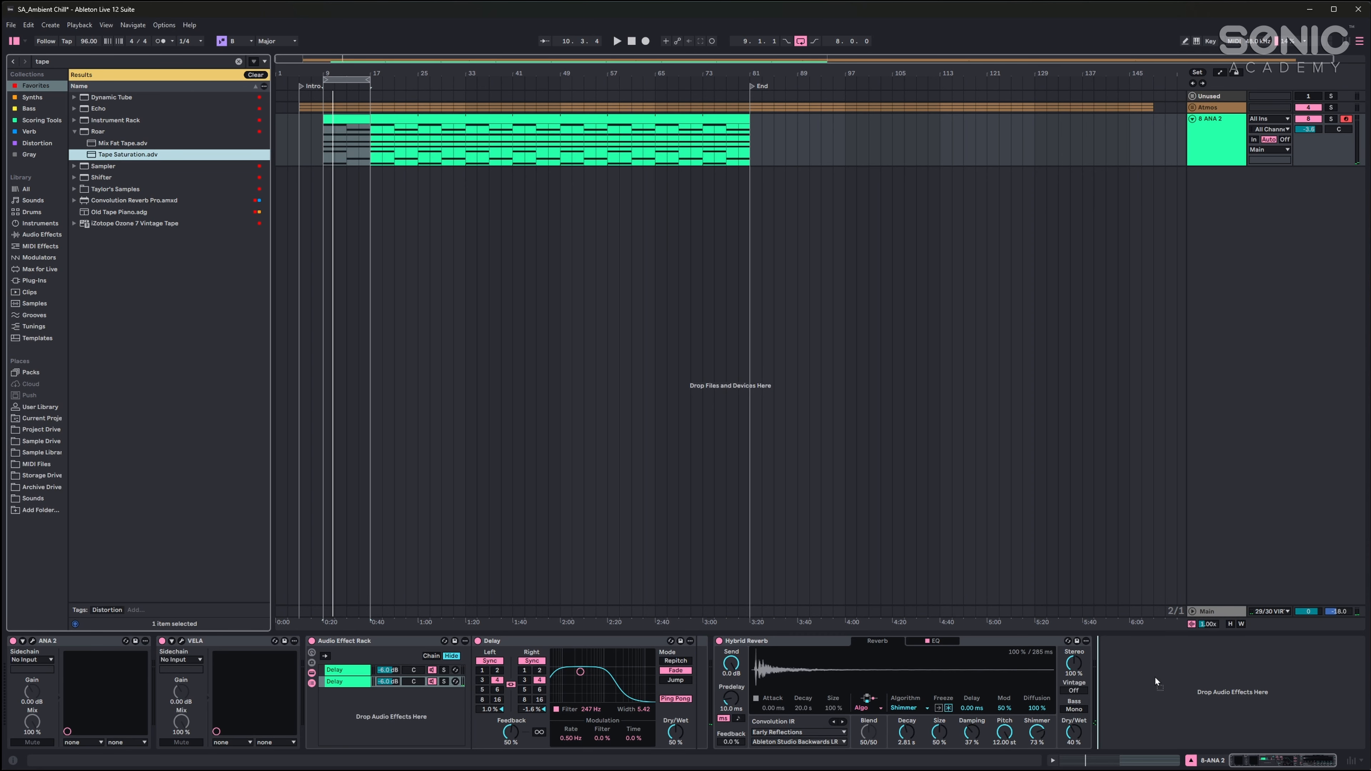
{"action": "left_click_drag", "start_coordinate": [1155, 677], "coordinate": [1155, 680]}
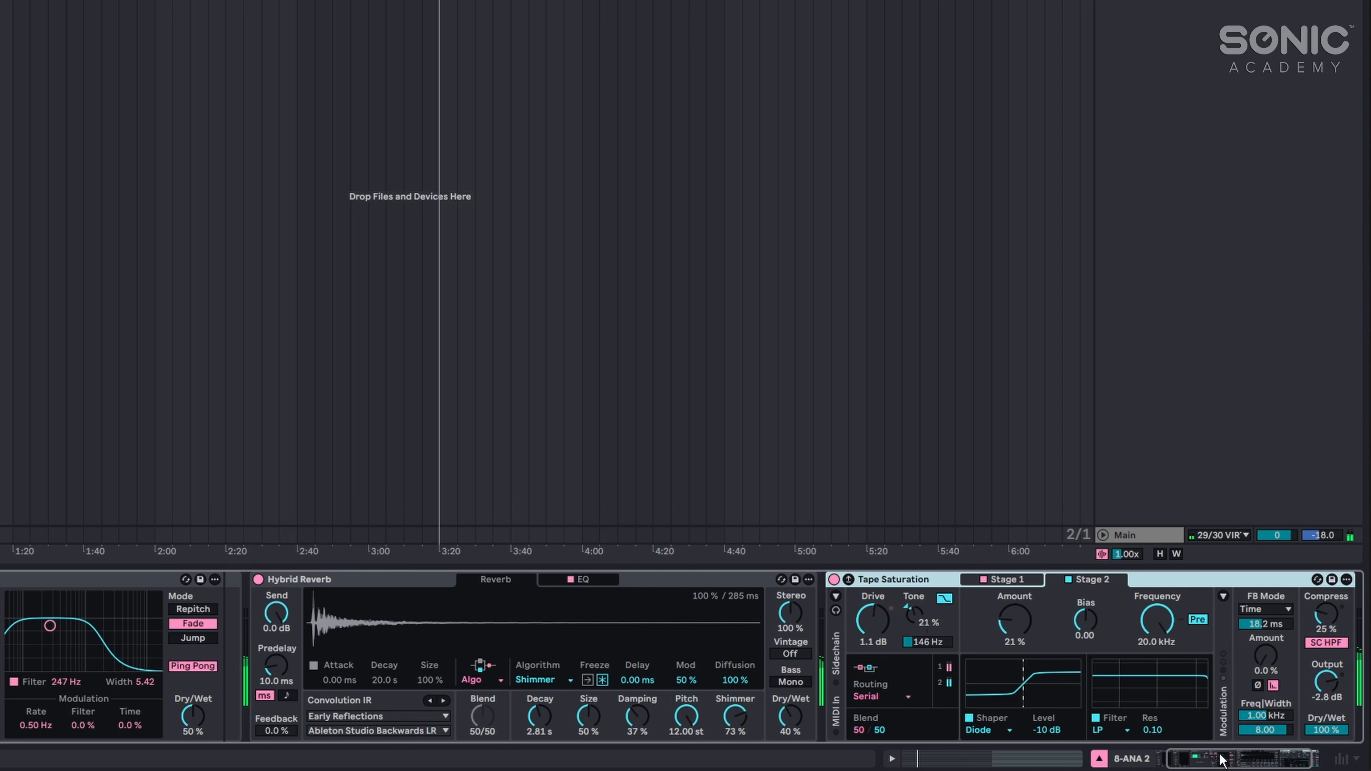
Step: Set Tape Saturation's Stage 2 filter frequency to 10.9 kHz and the device's Dry/Wet to 73%
{"action": "left_click_drag", "start_coordinate": [1220, 756], "coordinate": [1253, 759]}
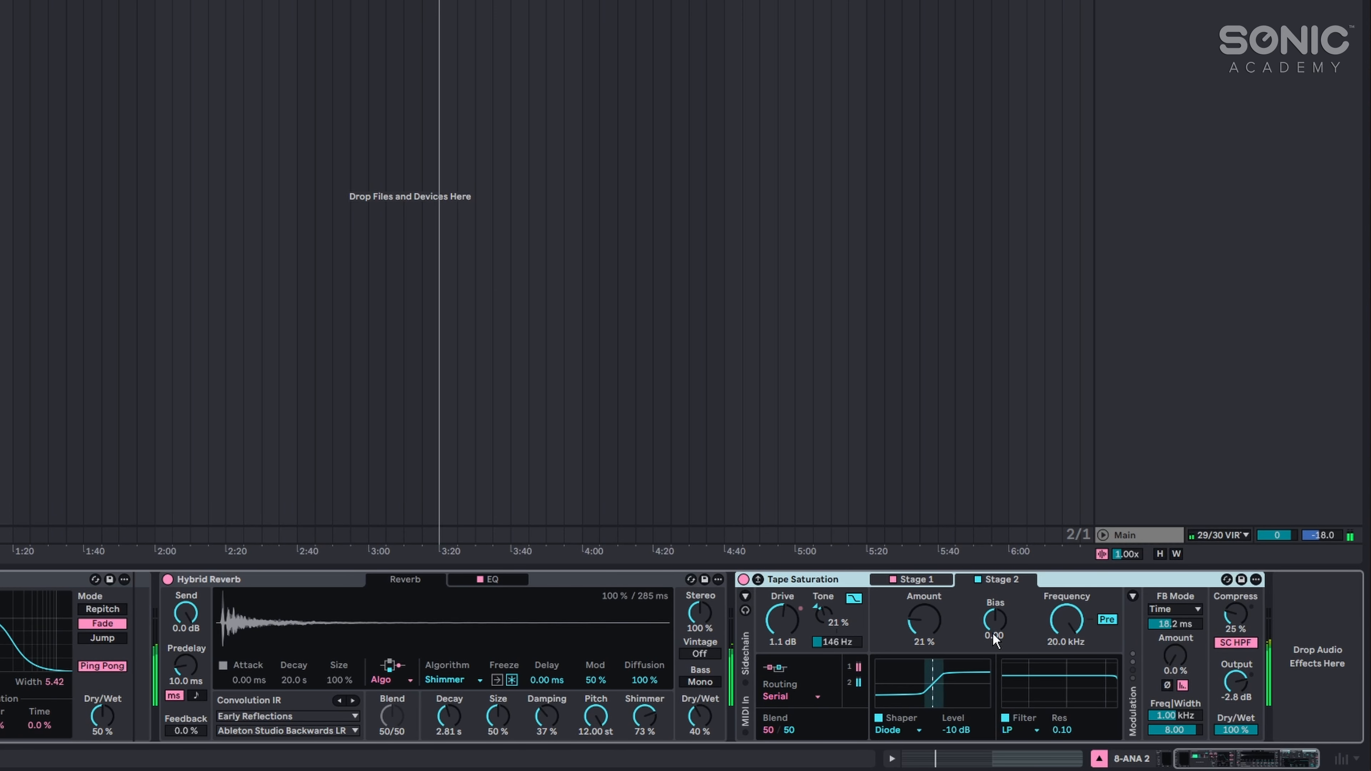
{"action": "mouse_move", "coordinate": [1063, 617]}
{"action": "left_mouse_down"}
{"action": "mouse_move", "coordinate": [1064, 635]}
{"action": "mouse_move", "coordinate": [1061, 623]}
{"action": "left_mouse_up"}
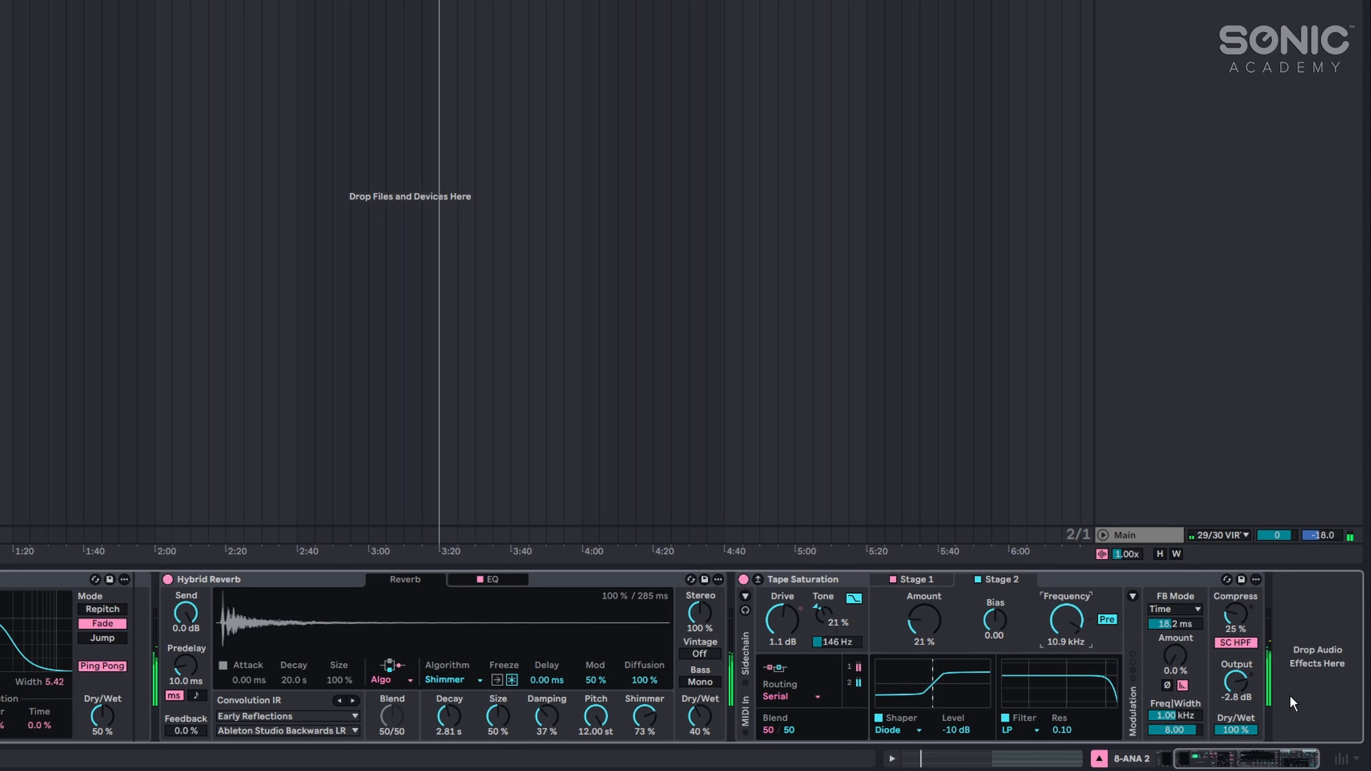
{"action": "left_click_drag", "start_coordinate": [1258, 725], "coordinate": [1259, 736]}
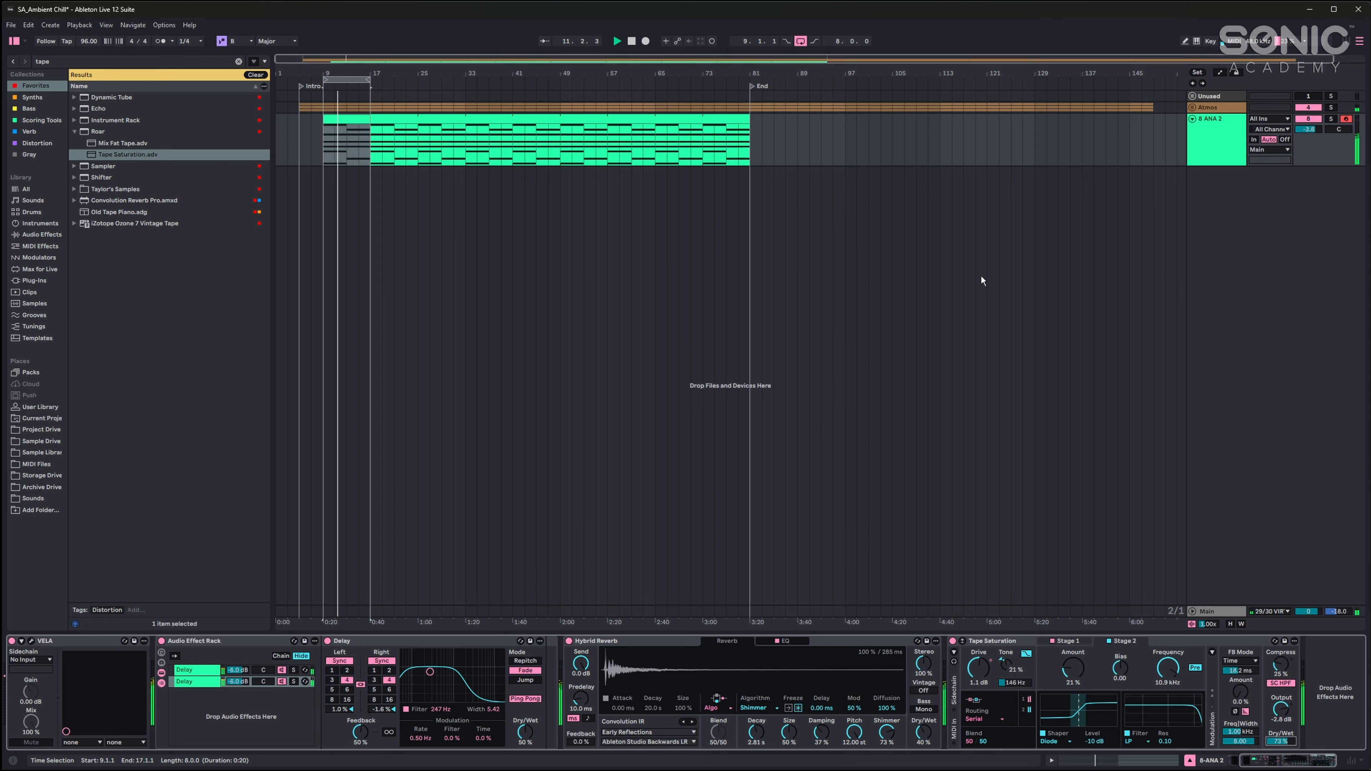
Step: Search the browser for "dynamic", add Dynamic Tube, and set model C, Drive 0.95 dB, Tone -0.16, Bias 9.5% and Dry/Wet 69%
{"action": "left_click", "coordinate": [239, 63]}
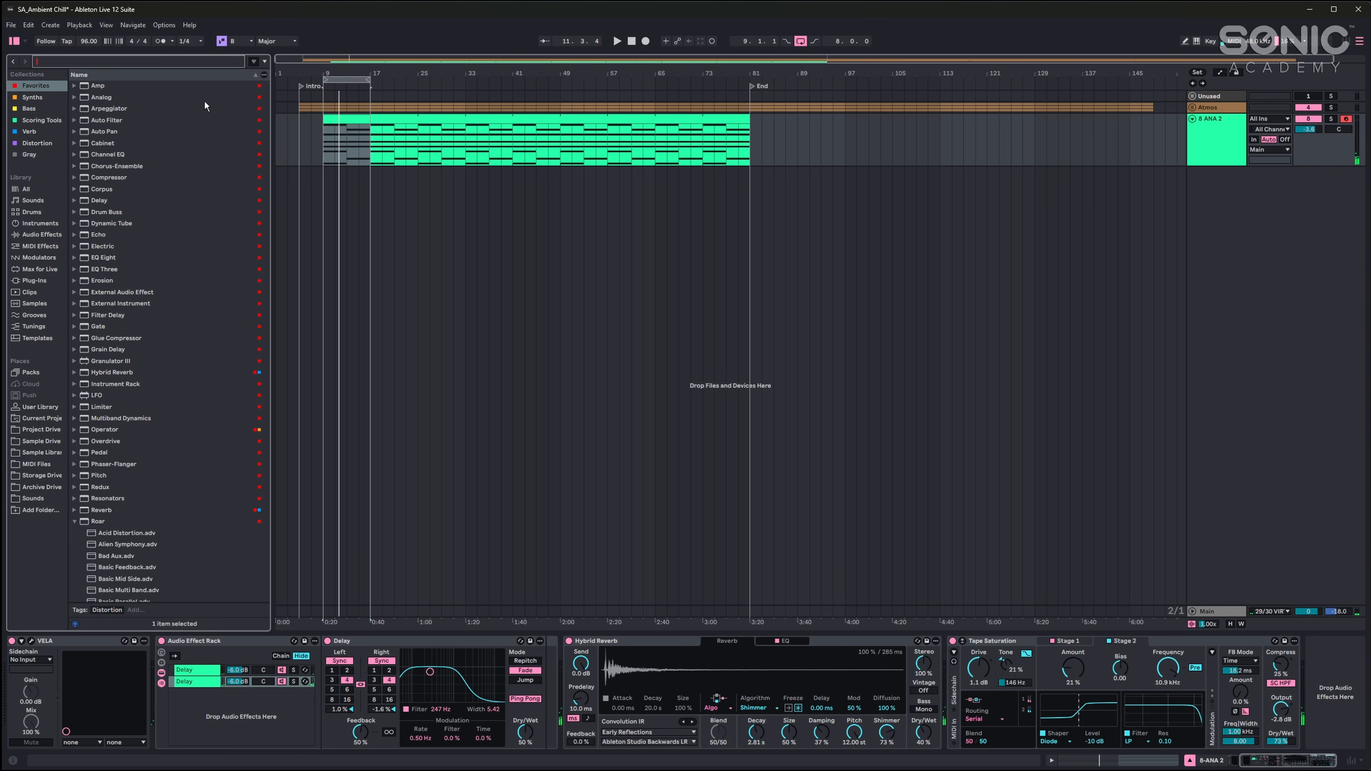
{"action": "type", "text": "dynamic"}
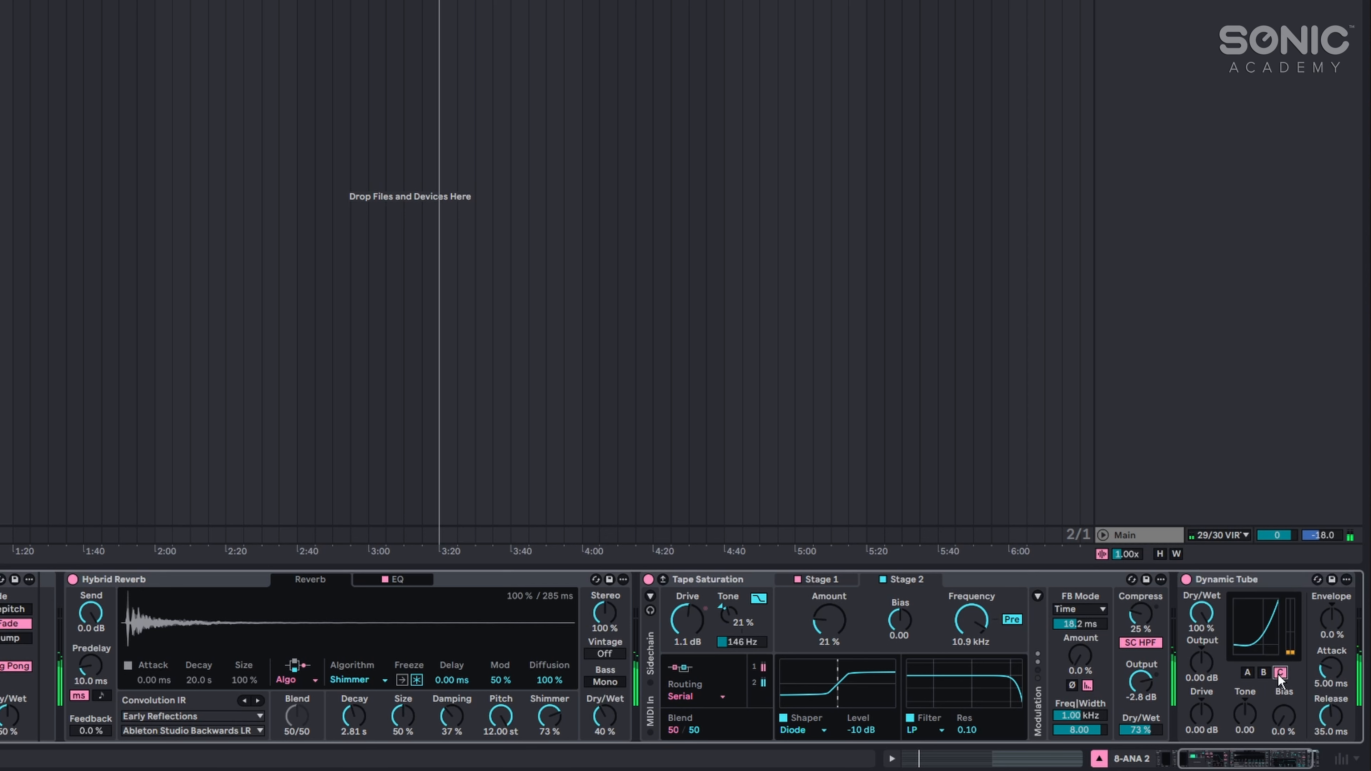
{"action": "left_click_drag", "start_coordinate": [1279, 716], "coordinate": [1201, 702]}
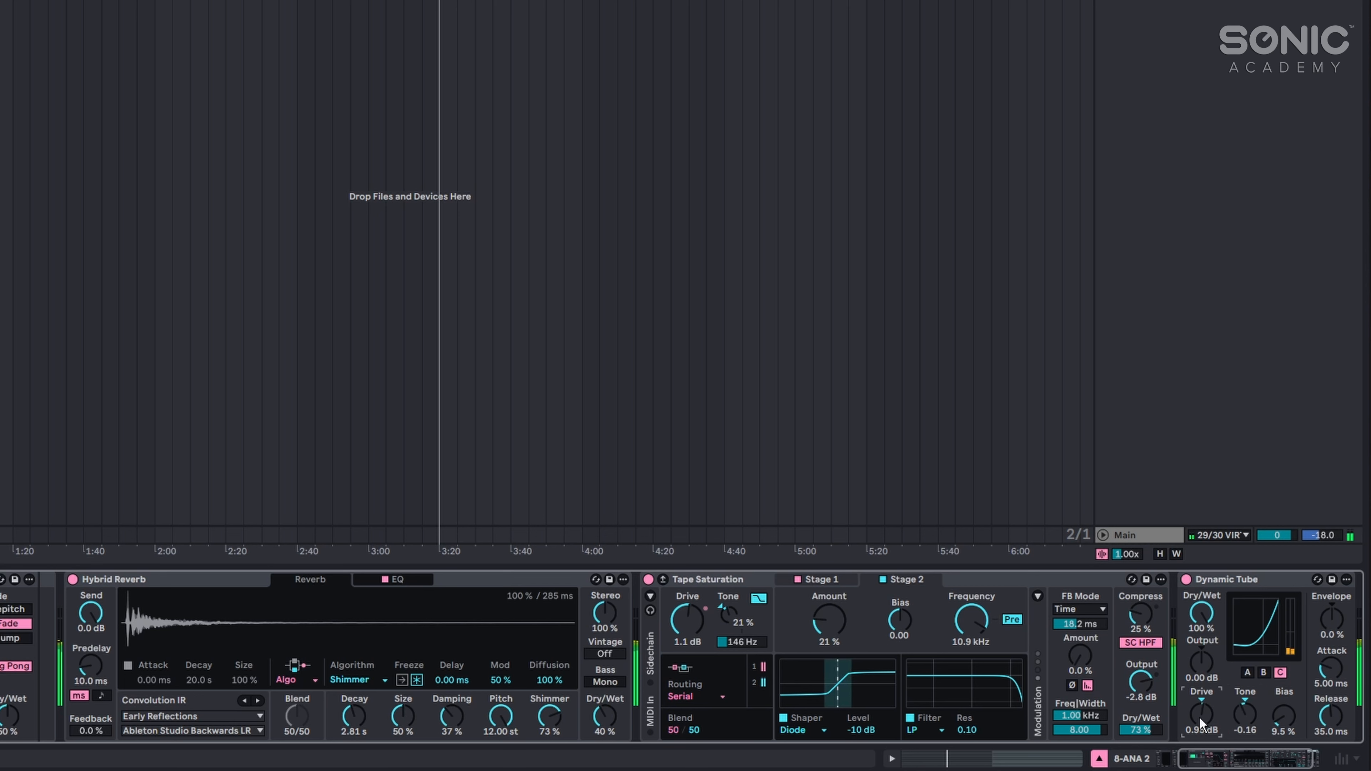
{"action": "mouse_move", "coordinate": [1202, 613]}
{"action": "left_mouse_down"}
{"action": "mouse_move", "coordinate": [1202, 632]}
{"action": "mouse_move", "coordinate": [1190, 605]}
{"action": "left_mouse_up"}
Step: Group Tape Saturation and Dynamic Tube into an effect rack and toggle the rack's bypass to compare the sound
{"action": "left_click", "coordinate": [1095, 580]}
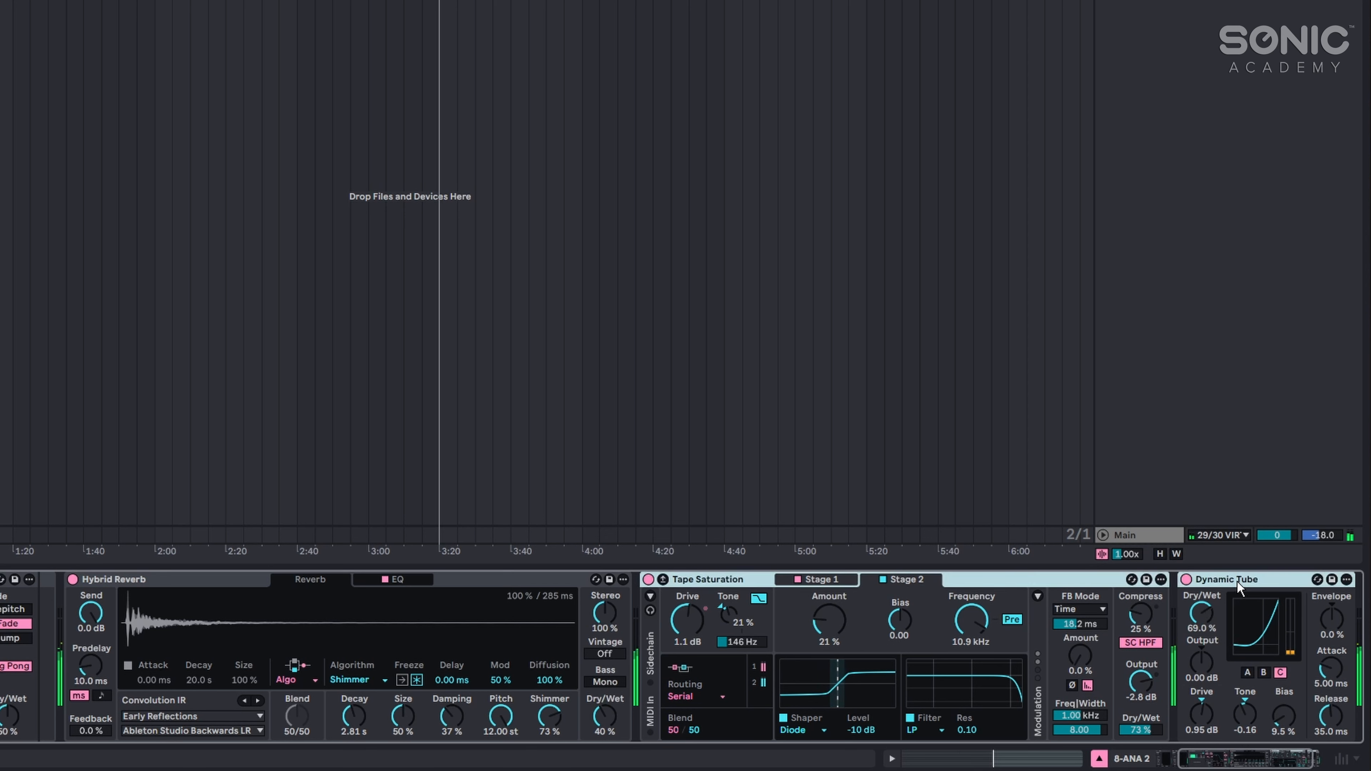
{"action": "key", "text": "ctrl+g"}
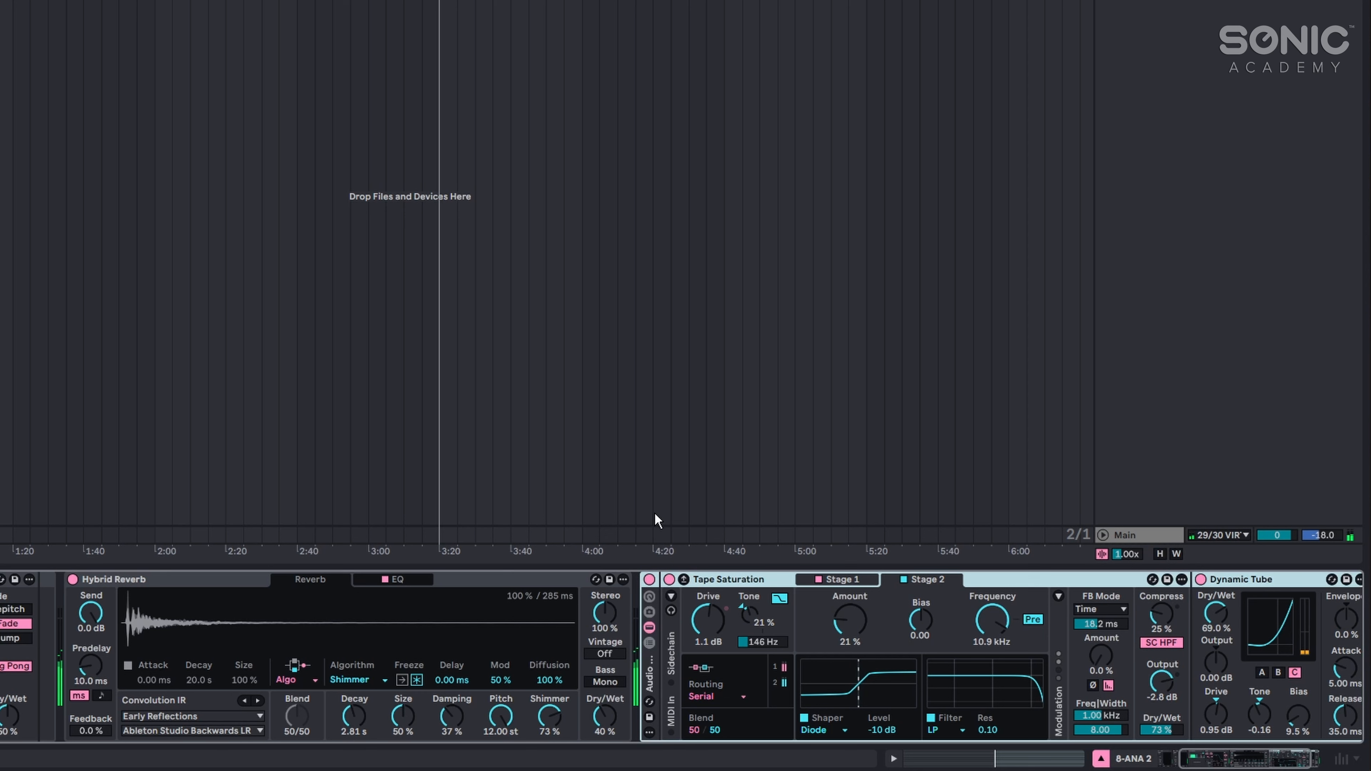
{"action": "left_click", "coordinate": [650, 580]}
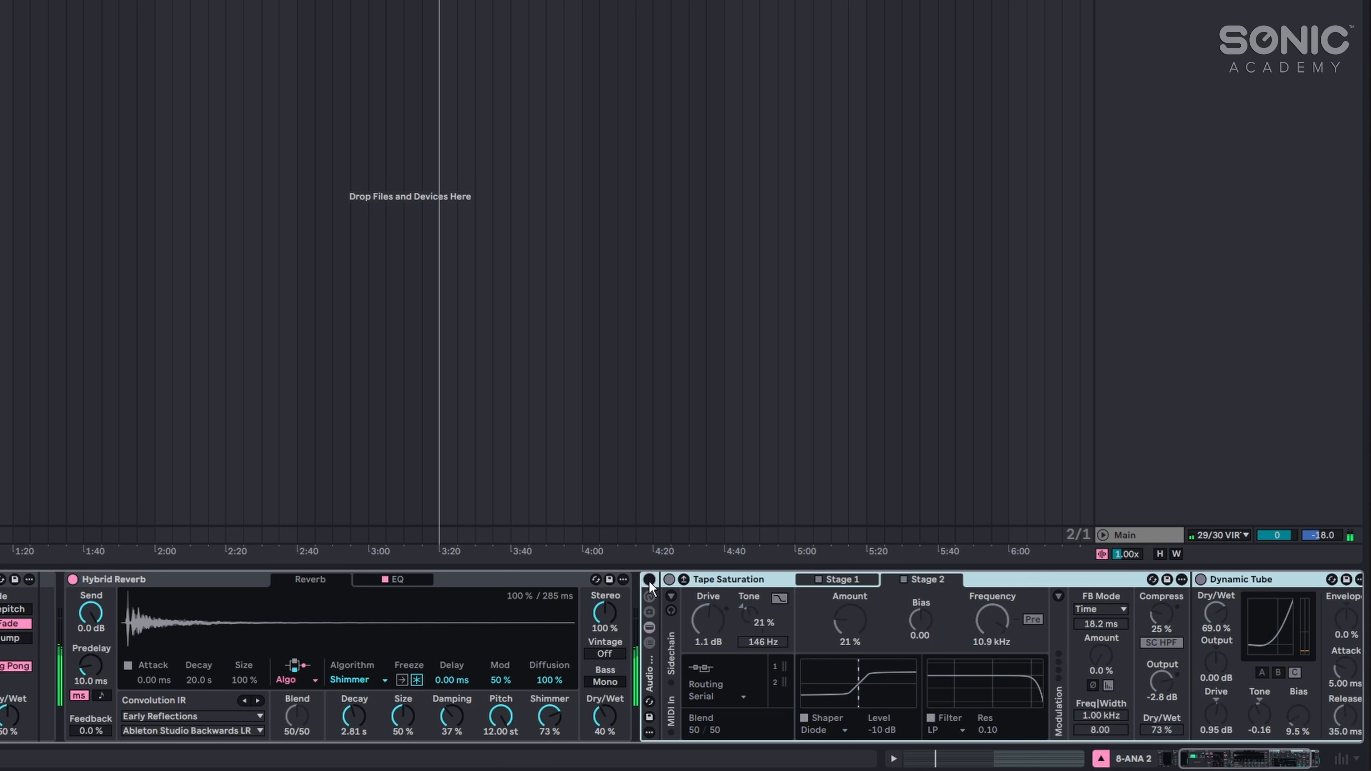
{"action": "left_click", "coordinate": [650, 579]}
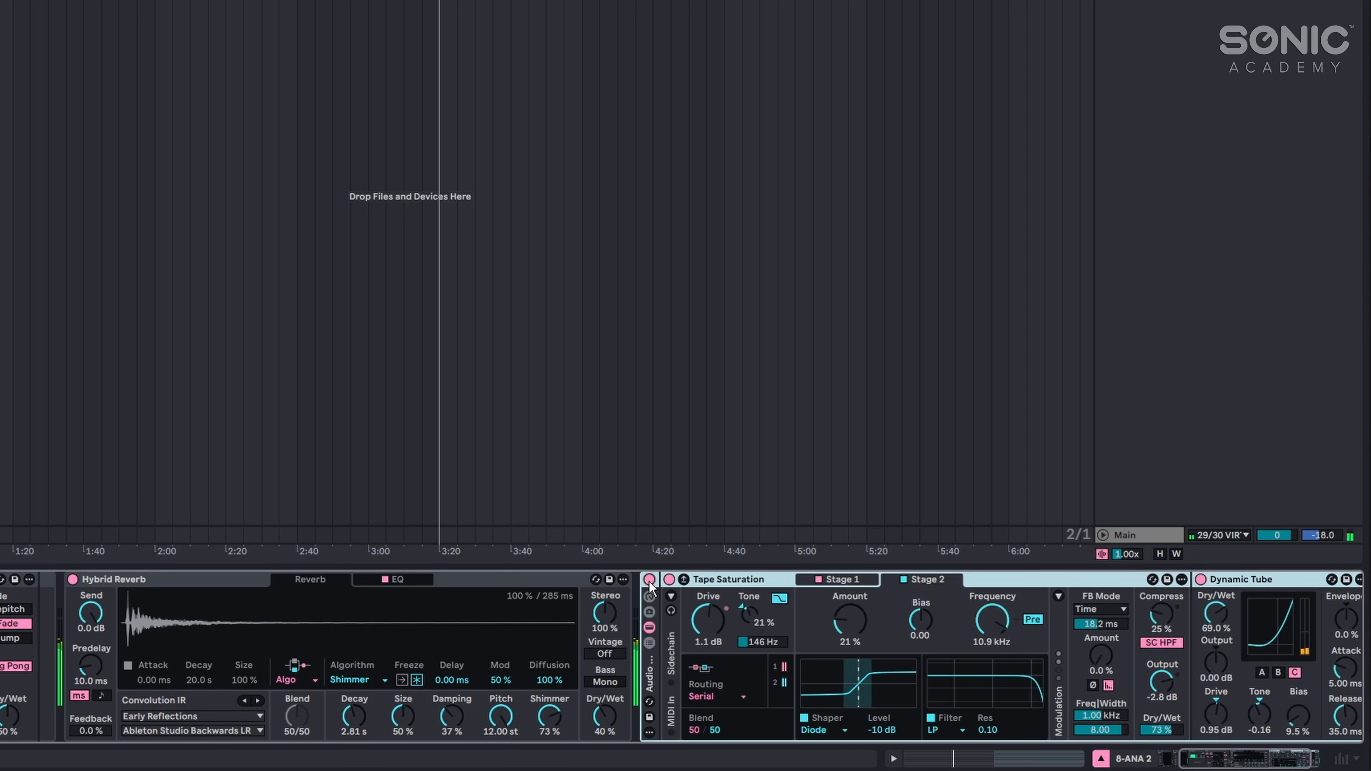
{"action": "left_click", "coordinate": [650, 580]}
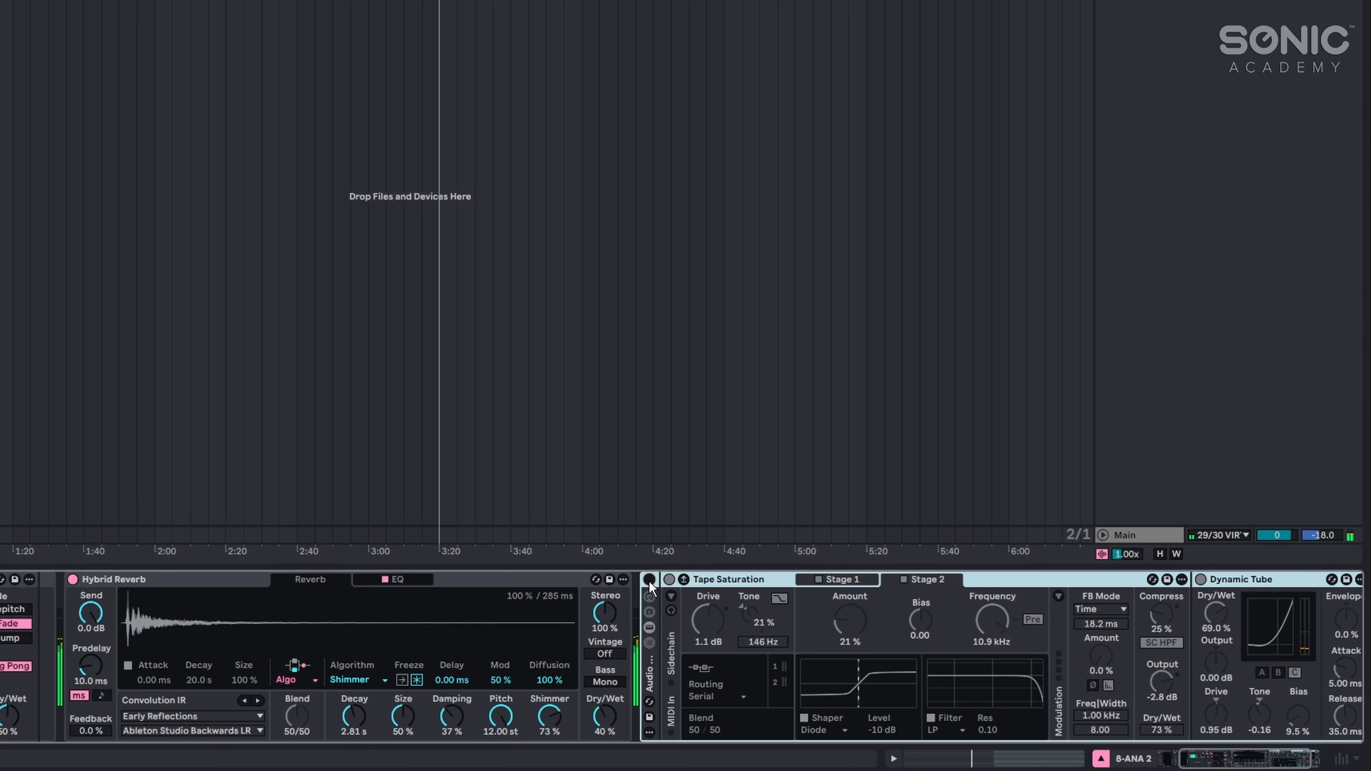
{"action": "left_click", "coordinate": [650, 580]}
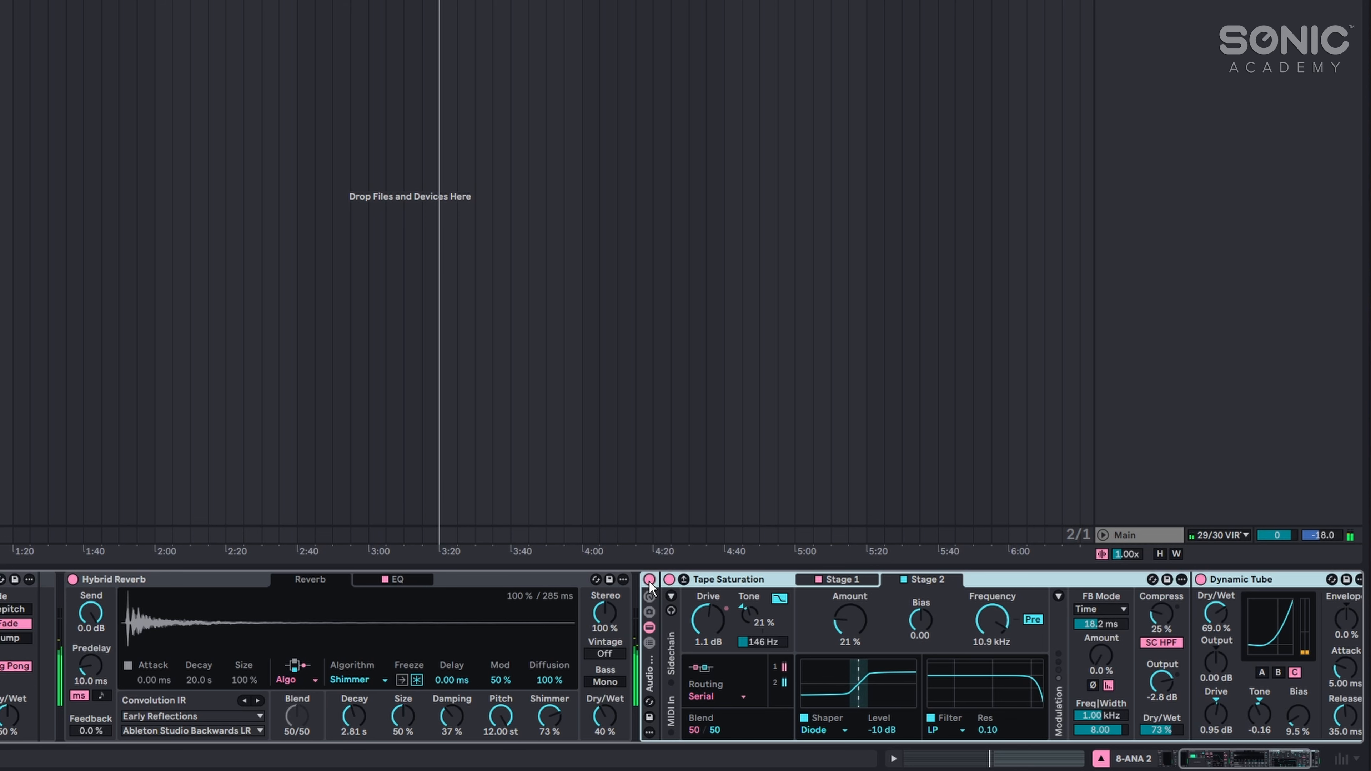
Step: Search the browser for "eq" and add EQ Eight after the saturation rack
{"action": "left_click_drag", "start_coordinate": [1236, 761], "coordinate": [1266, 760]}
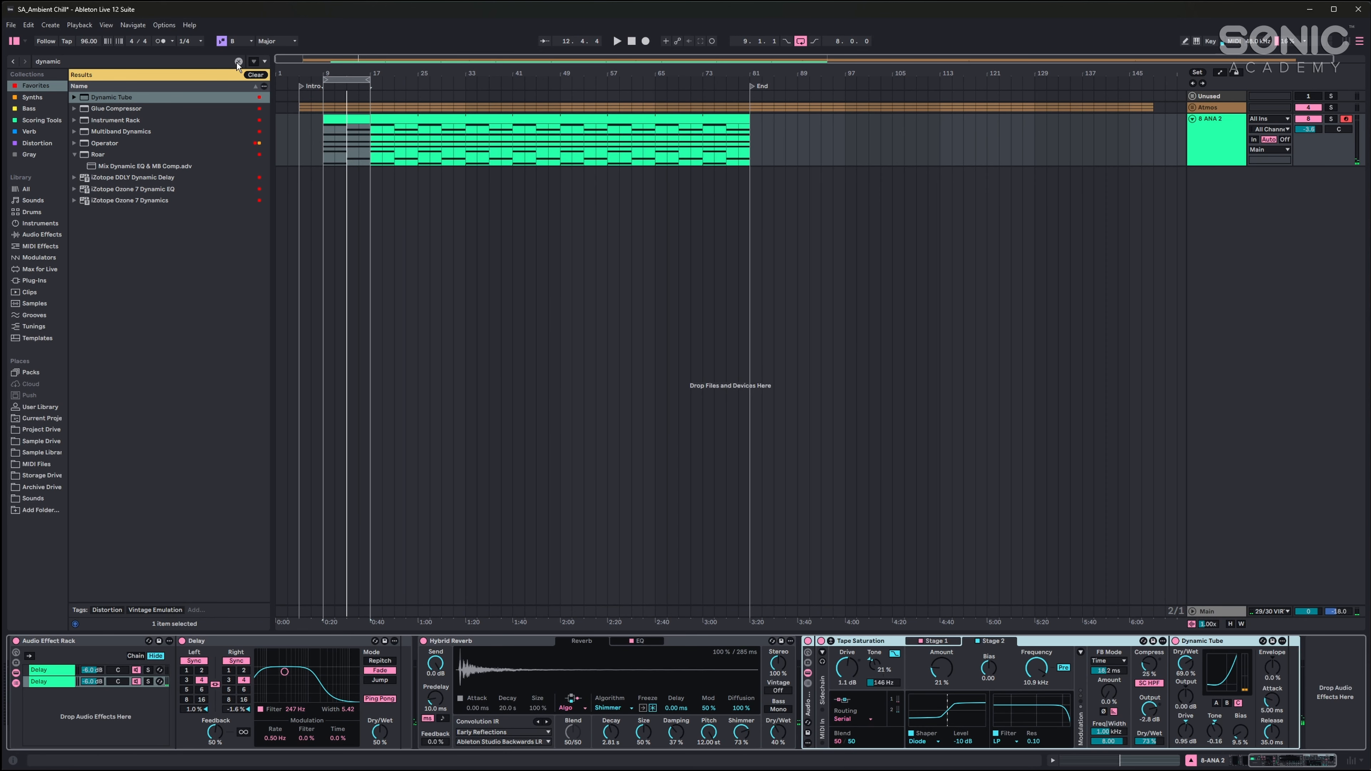
{"action": "left_click", "coordinate": [237, 61]}
{"action": "type", "text": "eq"}
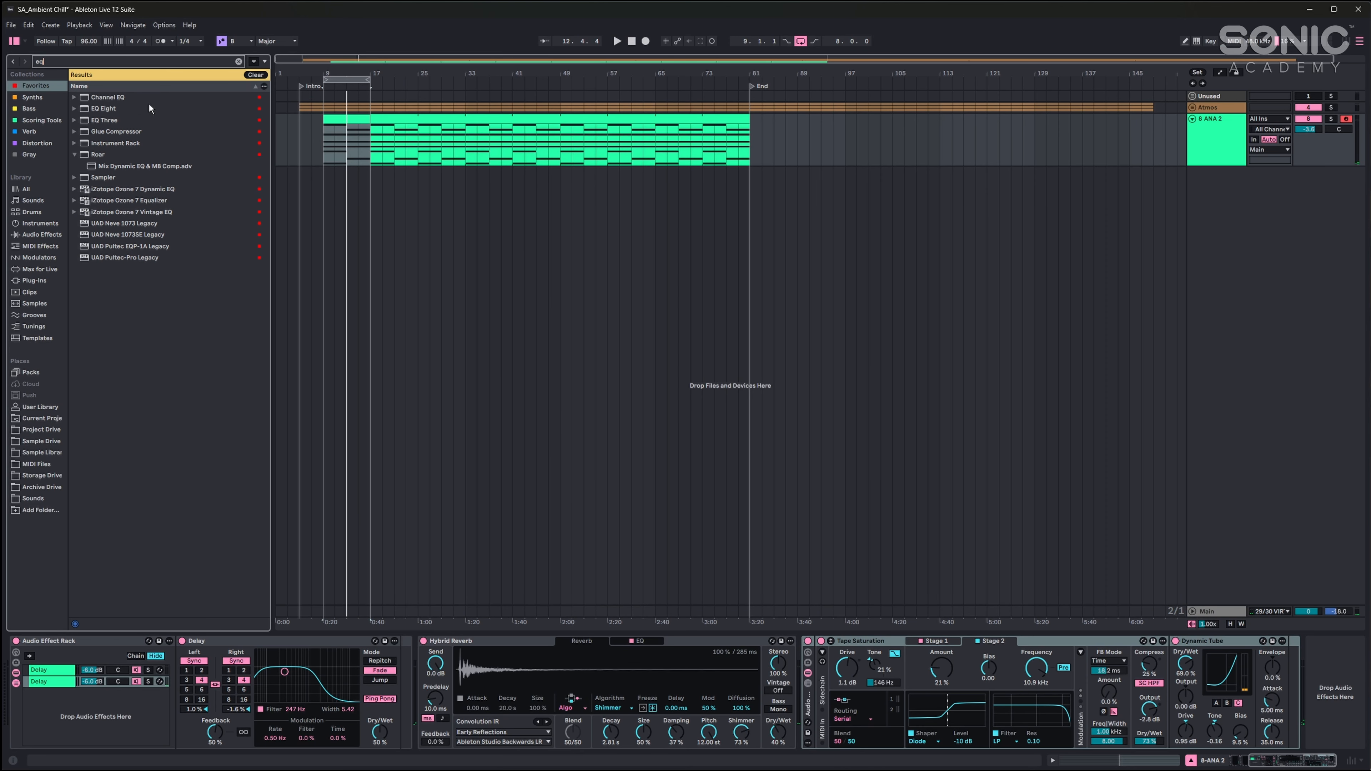
{"action": "double_click", "coordinate": [105, 109]}
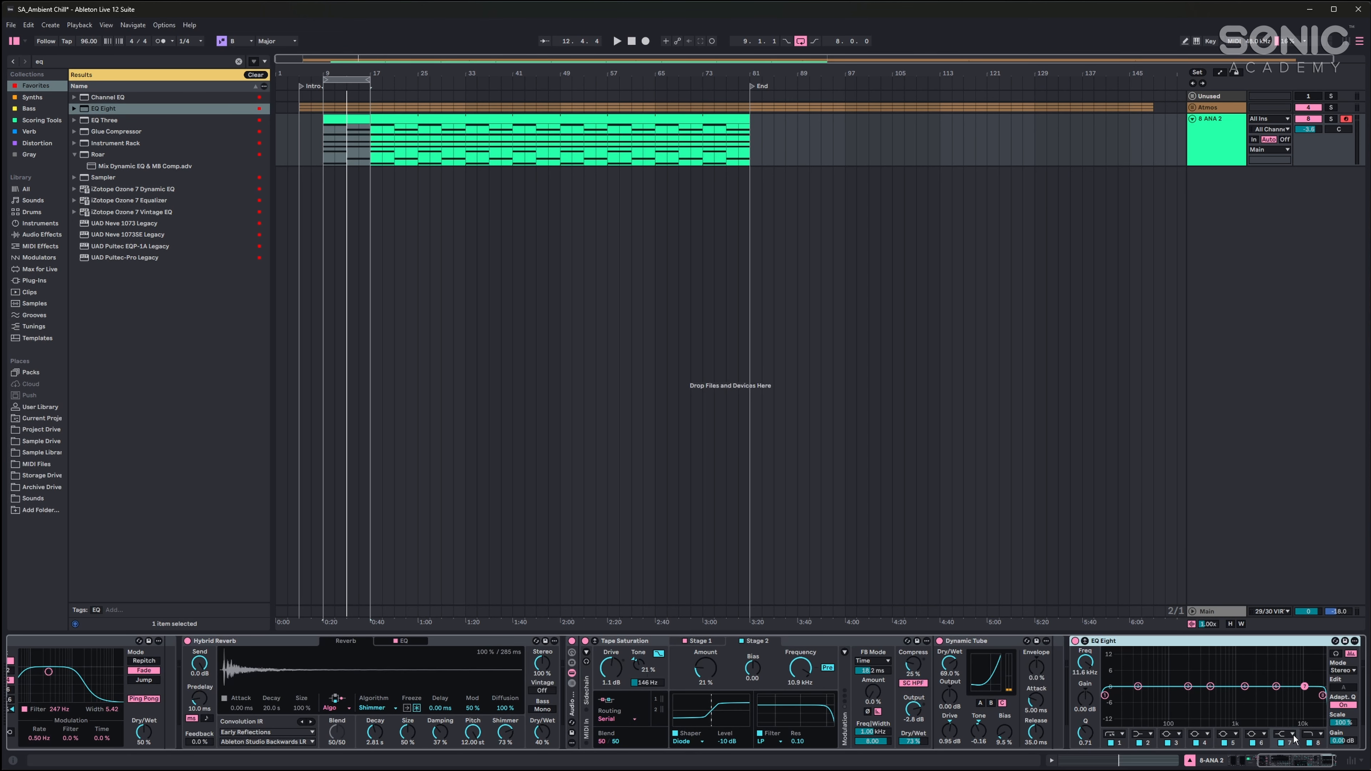
Step: Set EQ Eight's band 7 high shelf to 4.26 kHz at -5.33 dB and dip band 3 slightly
{"action": "left_click_drag", "start_coordinate": [1300, 759], "coordinate": [1334, 762]}
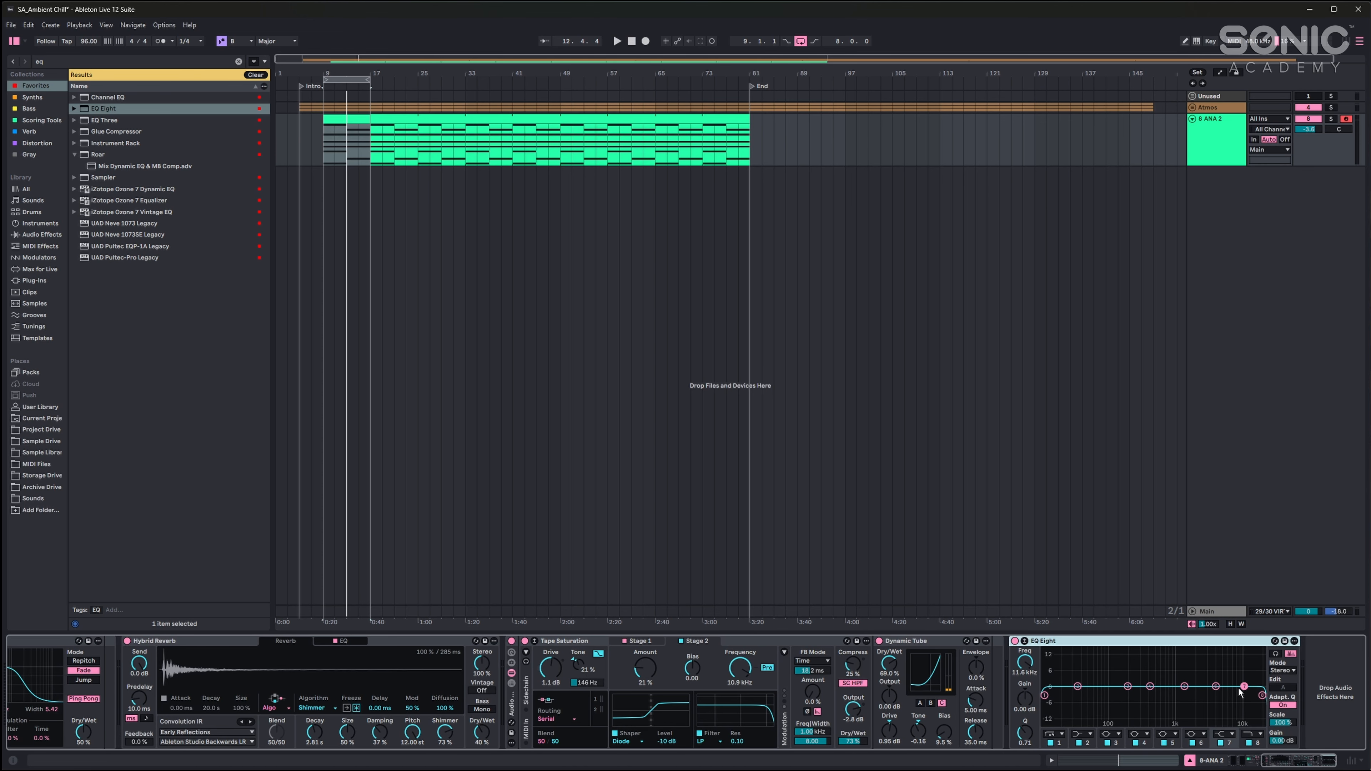
{"action": "left_click_drag", "start_coordinate": [1244, 687], "coordinate": [1217, 702]}
{"action": "key", "text": "space"}
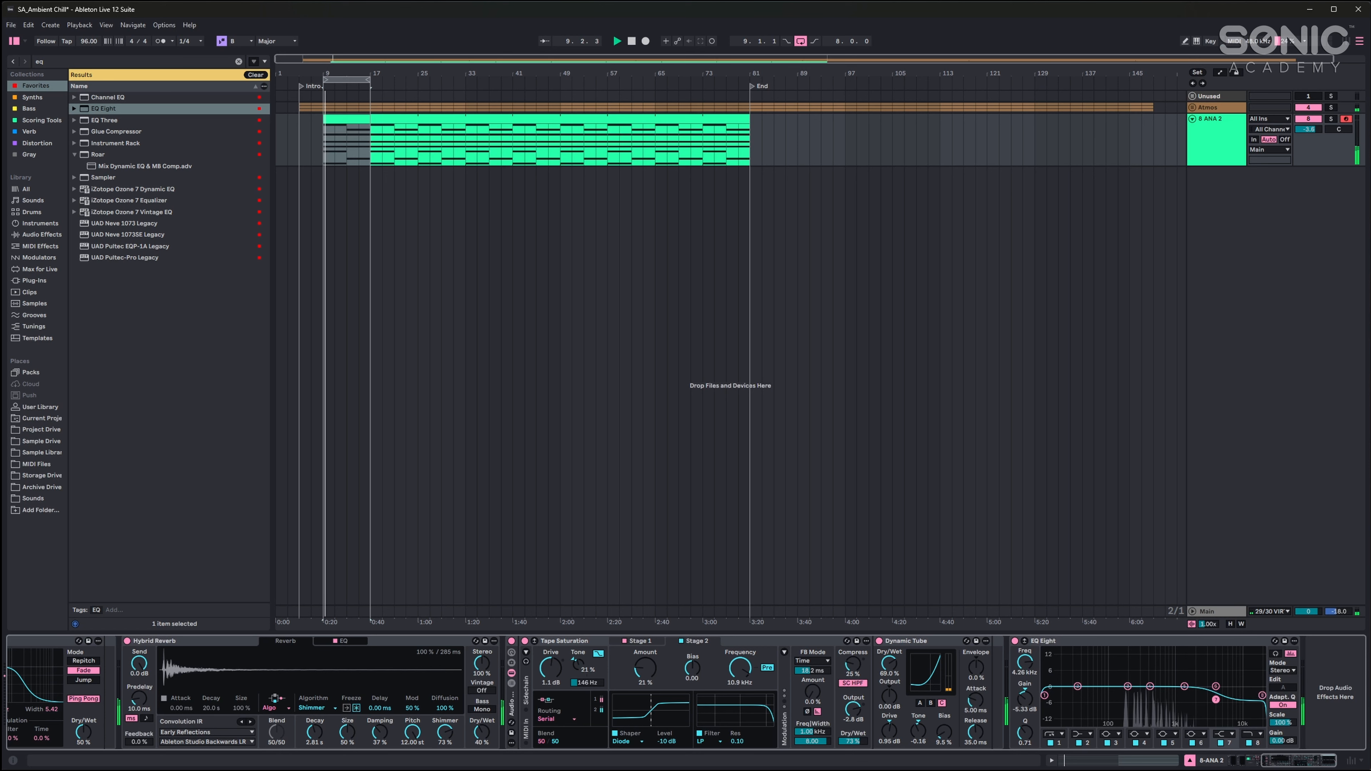
{"action": "left_click_drag", "start_coordinate": [1128, 687], "coordinate": [1128, 693]}
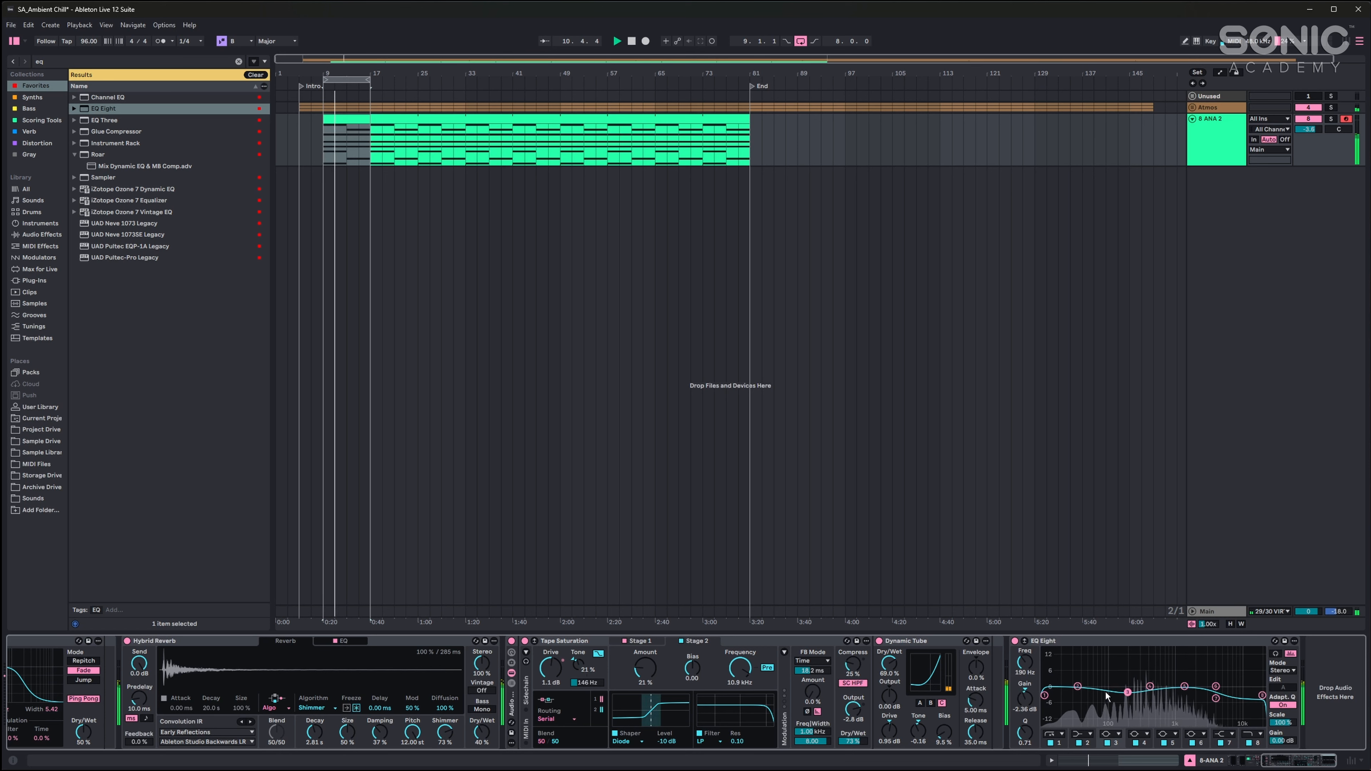
Step: Roll off the lows with EQ Eight's band 1 as a low cut at about 100 Hz, auditioning during playback
{"action": "left_click", "coordinate": [1044, 695]}
{"action": "key", "text": "space"}
{"action": "left_click_drag", "start_coordinate": [1044, 695], "coordinate": [1091, 694]}
{"action": "left_click", "coordinate": [1054, 734]}
{"action": "left_click", "coordinate": [1055, 673]}
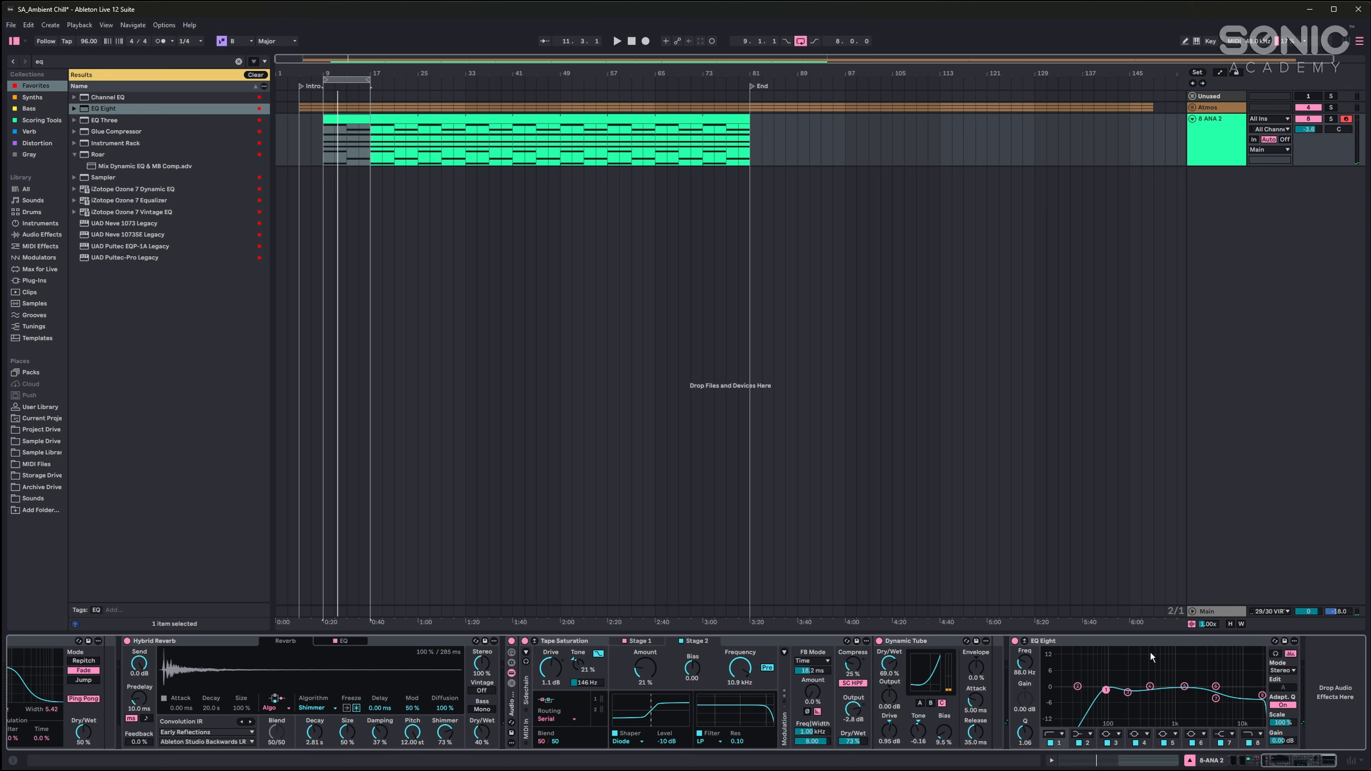
{"action": "key", "text": "space"}
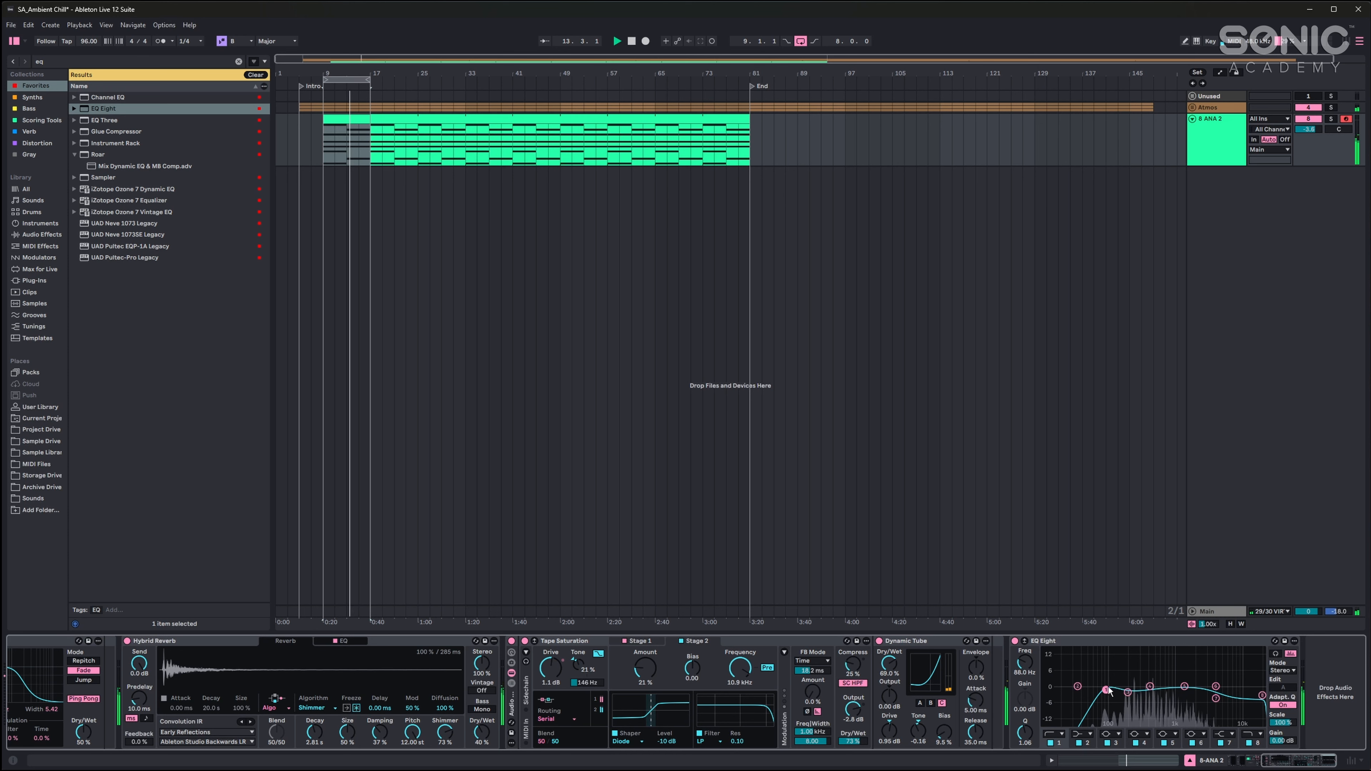
{"action": "left_click_drag", "start_coordinate": [1108, 689], "coordinate": [1112, 688]}
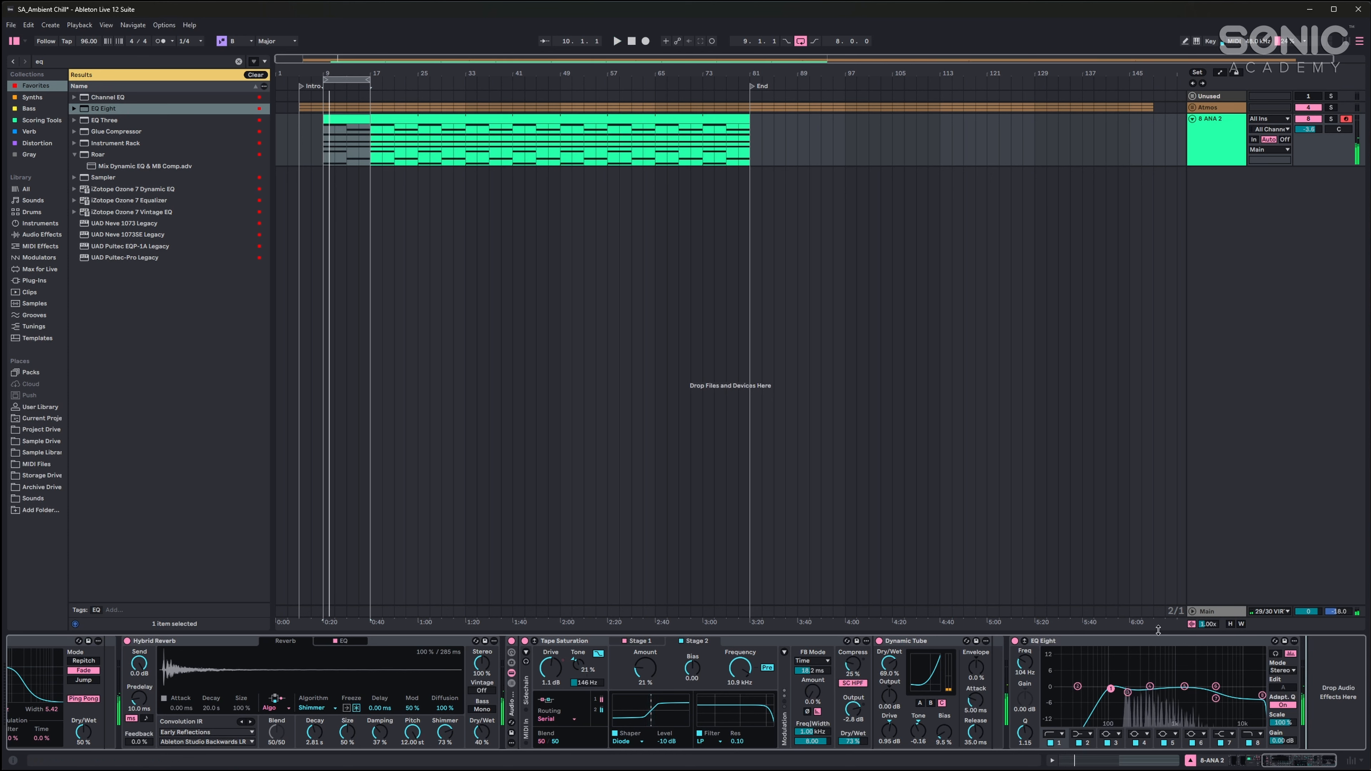
Step: Collapse EQ Eight, the saturation rack, Hybrid Reverb and the delay rack in the ANA 2 device chain
{"action": "left_click", "coordinate": [1080, 641]}
{"action": "key", "text": "Delete"}
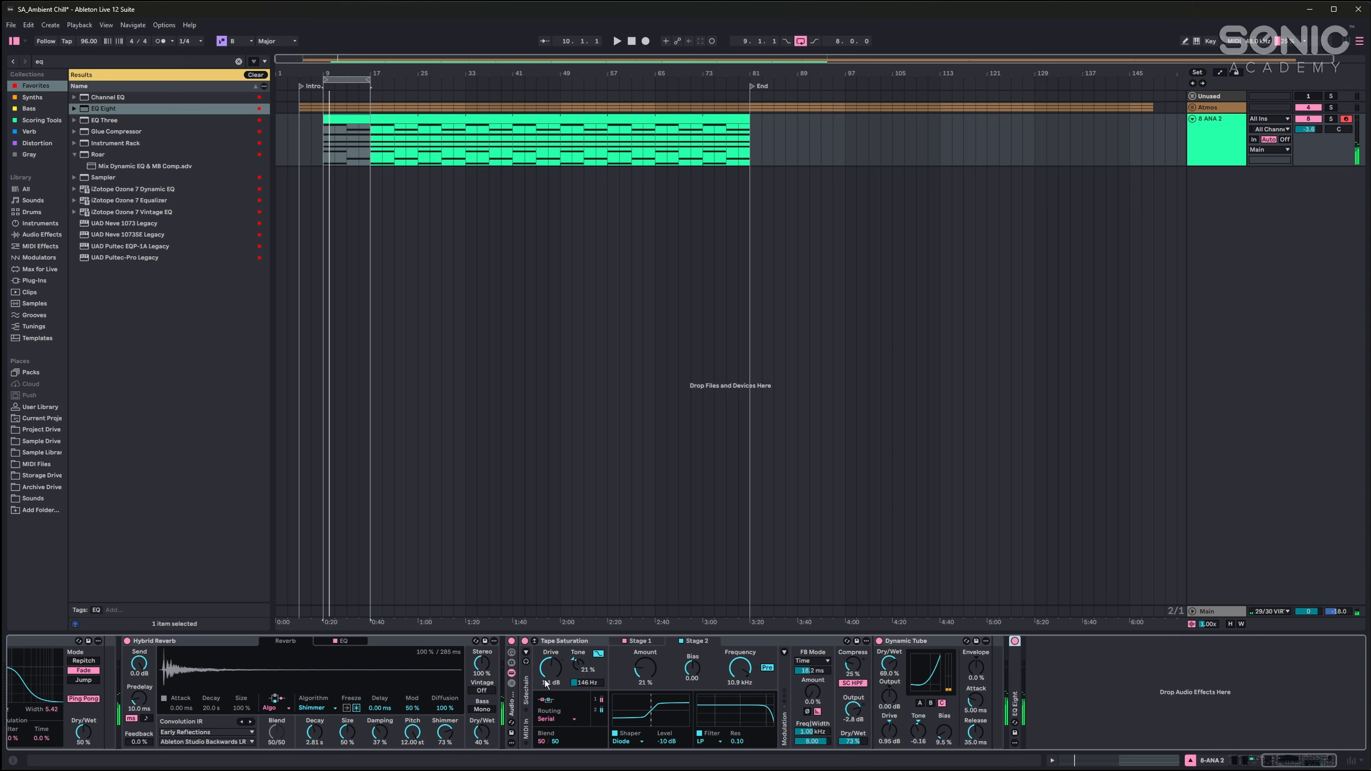
{"action": "double_click", "coordinate": [513, 711]}
{"action": "double_click", "coordinate": [192, 641]}
{"action": "scroll", "coordinate": [240, 662], "scroll_direction": "up", "scroll_amount": 6}
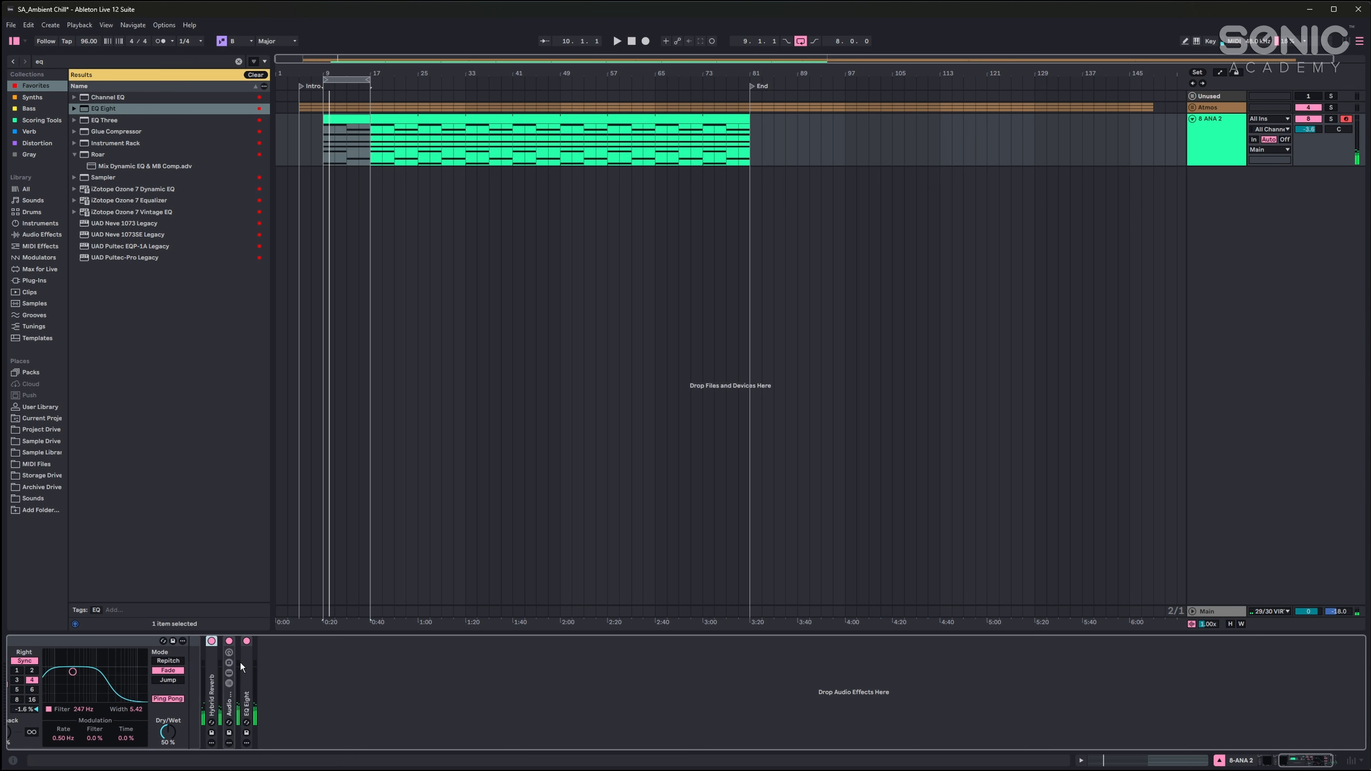
{"action": "scroll", "coordinate": [241, 662], "scroll_direction": "up", "scroll_amount": 3}
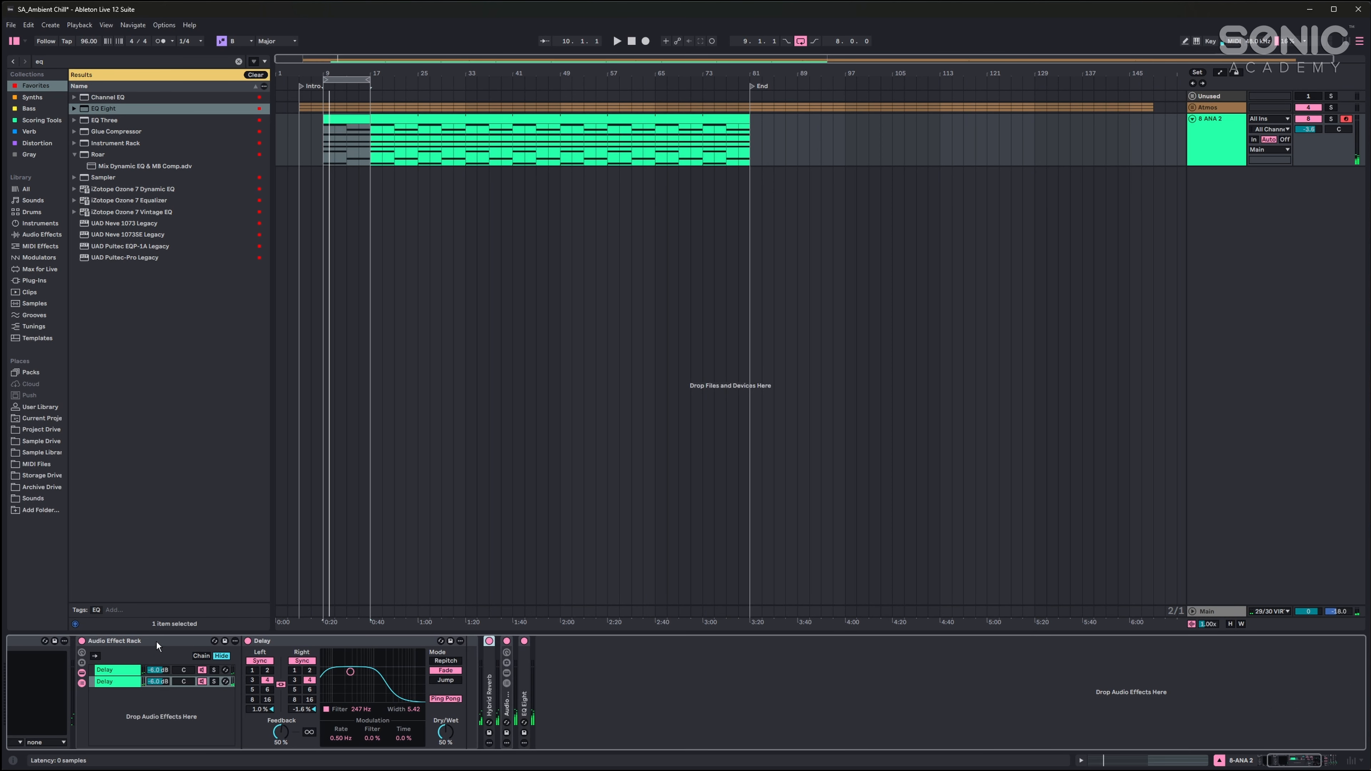
{"action": "double_click", "coordinate": [157, 642]}
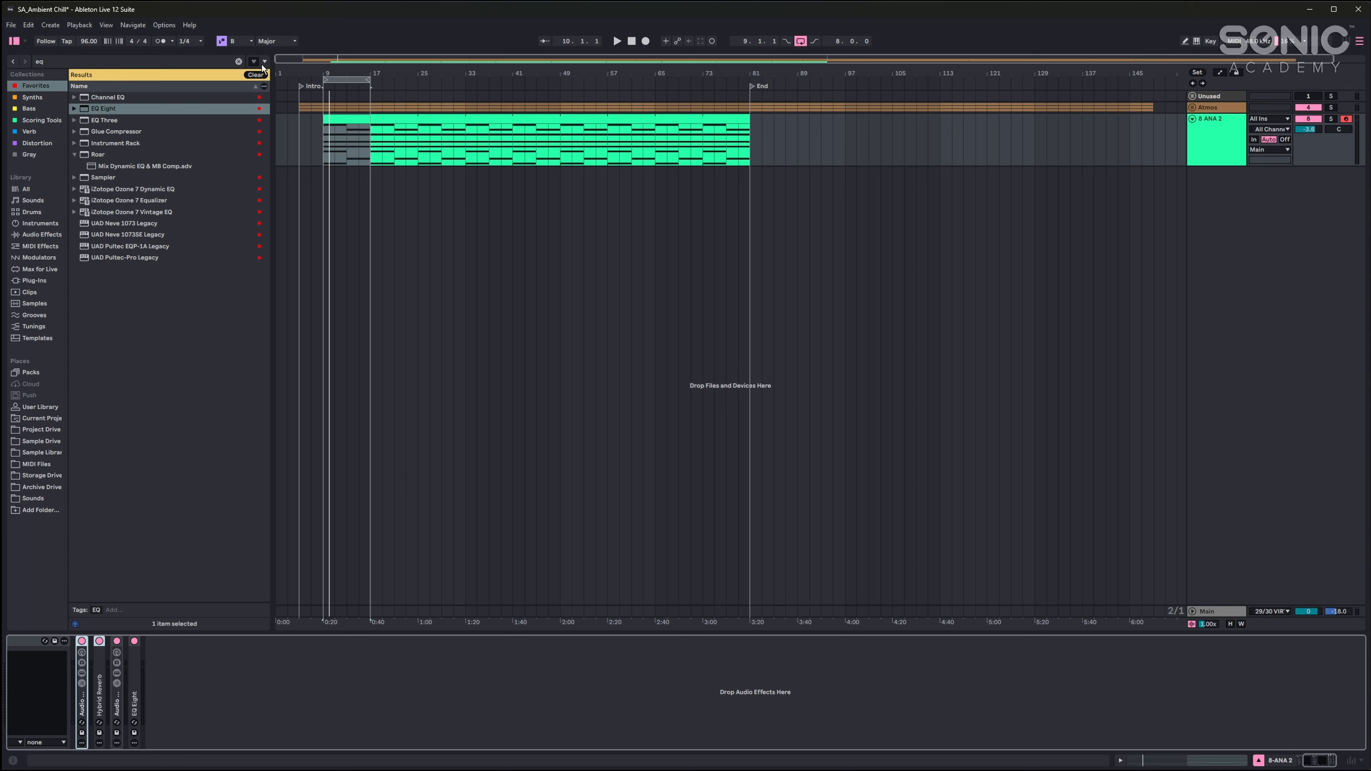
Step: Clear the browser search and add Chorus-Ensemble after EQ Eight on the ANA 2 track
{"action": "left_click", "coordinate": [239, 61]}
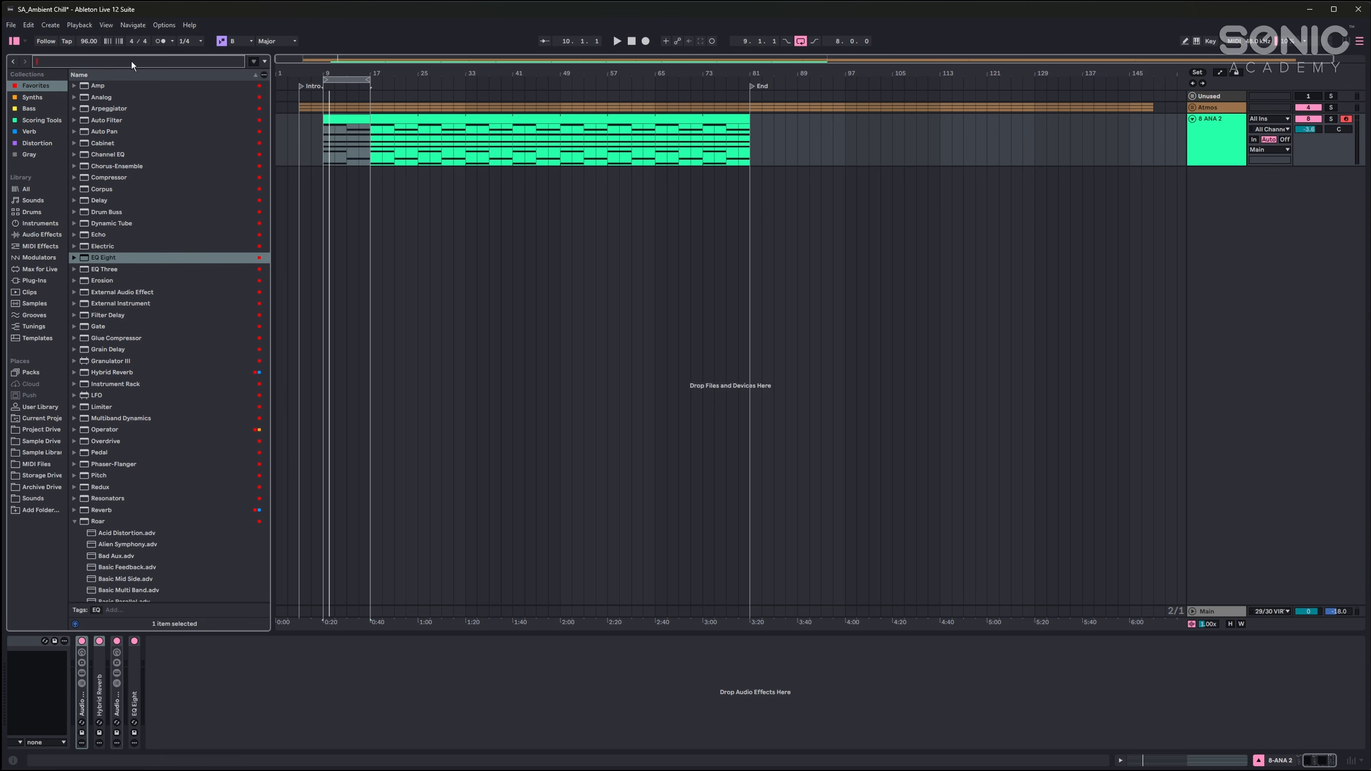
{"action": "left_click", "coordinate": [112, 168]}
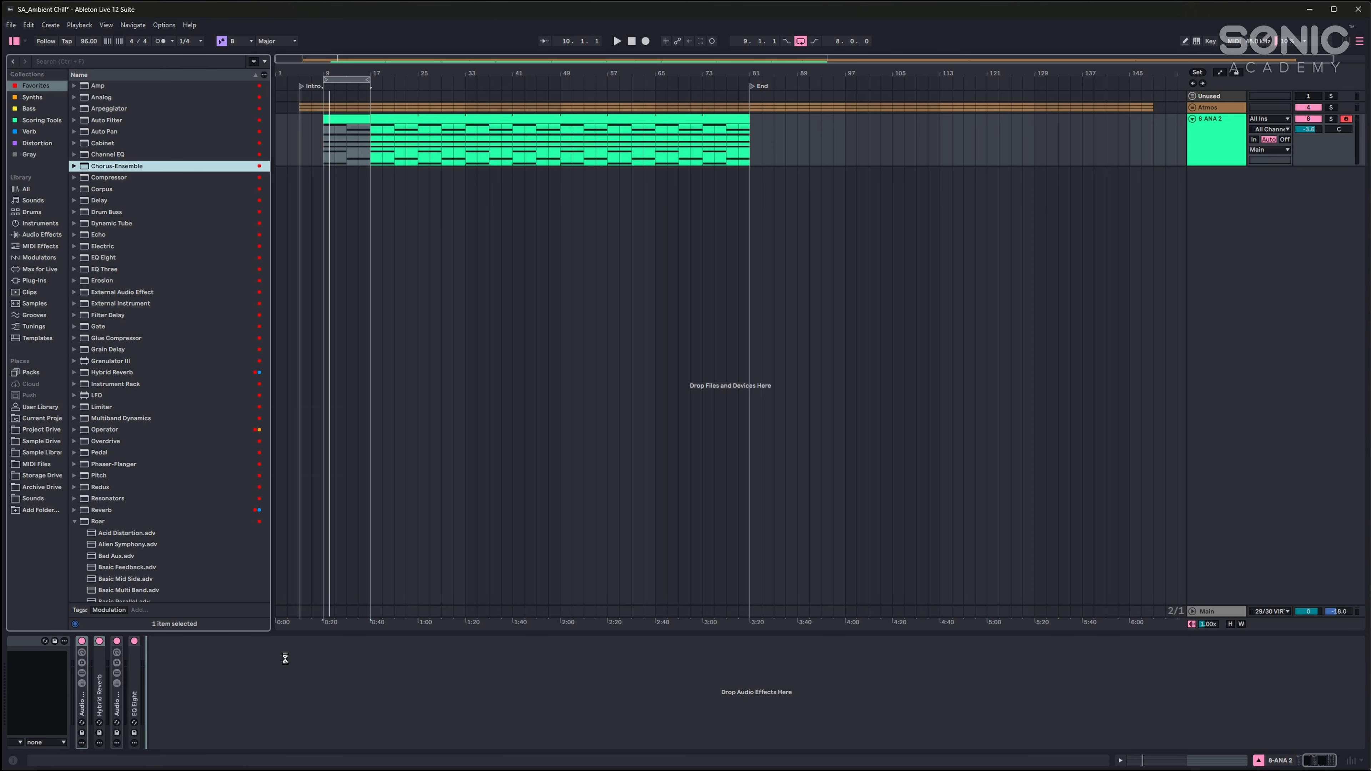
{"action": "left_click_drag", "start_coordinate": [285, 658], "coordinate": [296, 654]}
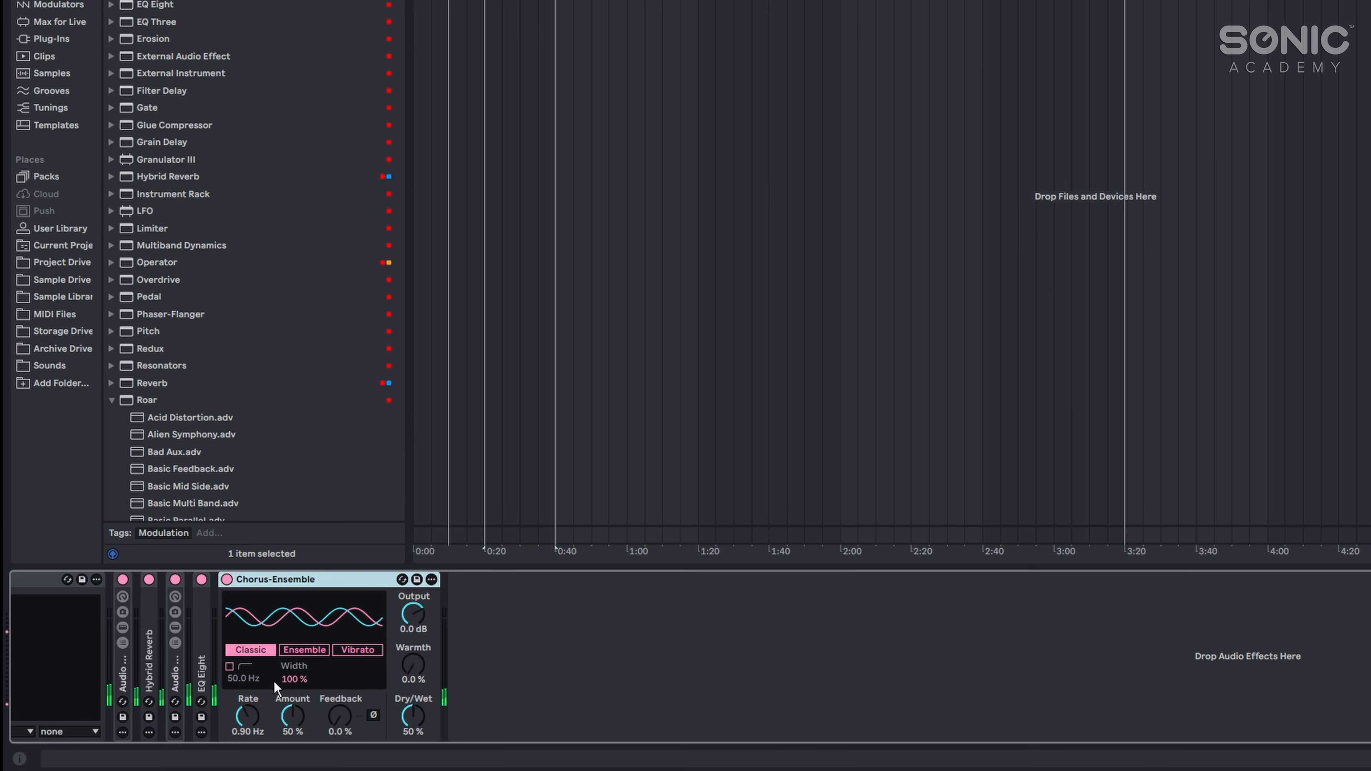
Step: Set Chorus-Ensemble to Ensemble mode with Dry/Wet at 32% and Warmth at 1.5%, comparing it with Classic mode
{"action": "left_click", "coordinate": [308, 651]}
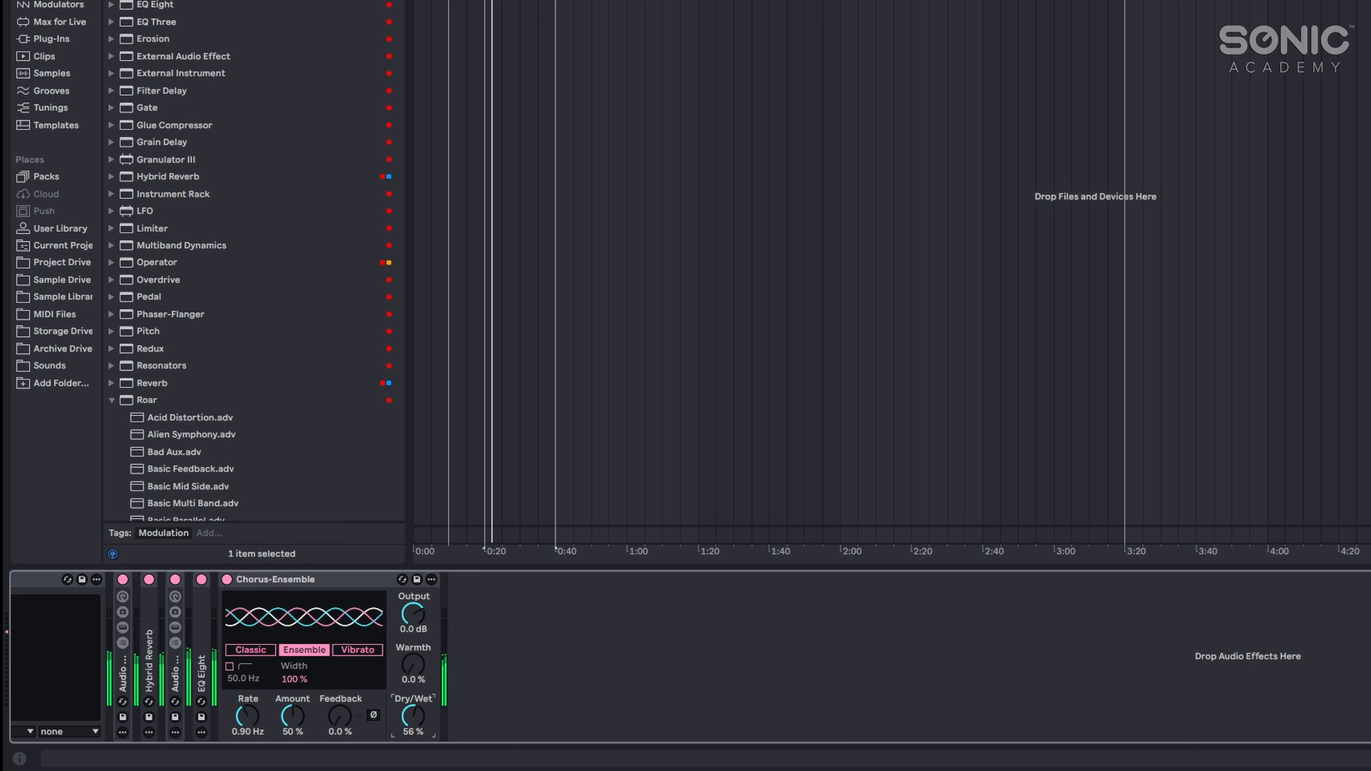
{"action": "left_click_drag", "start_coordinate": [413, 715], "coordinate": [413, 711]}
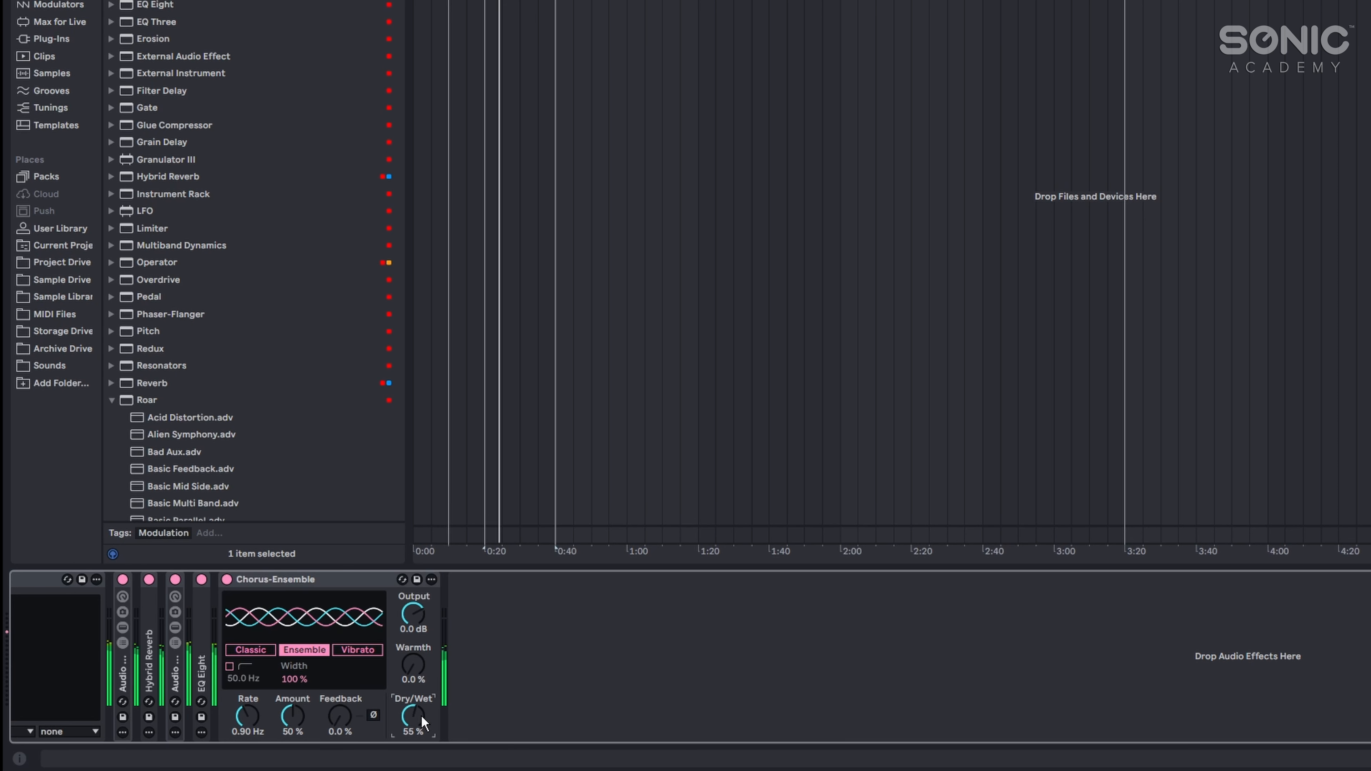
{"action": "left_click", "coordinate": [413, 665]}
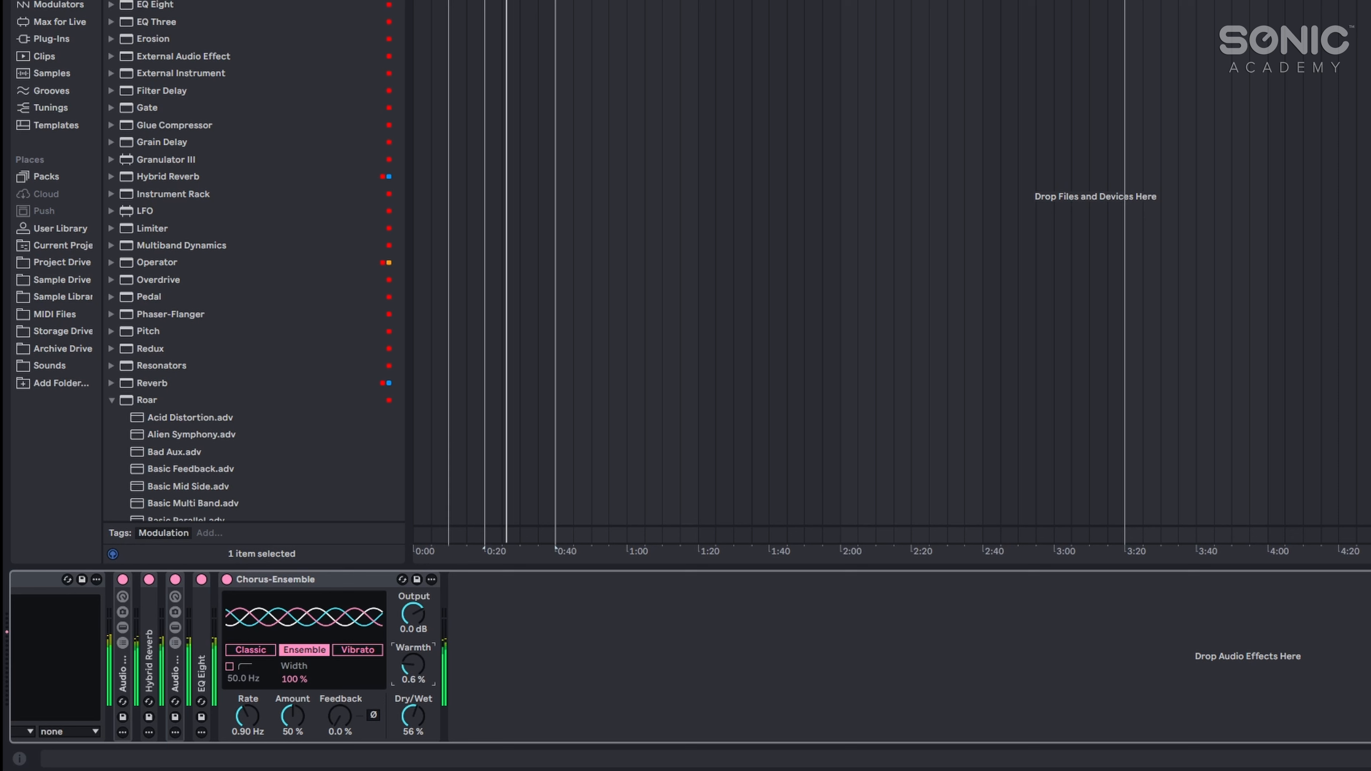
{"action": "left_click_drag", "start_coordinate": [413, 665], "coordinate": [413, 663]}
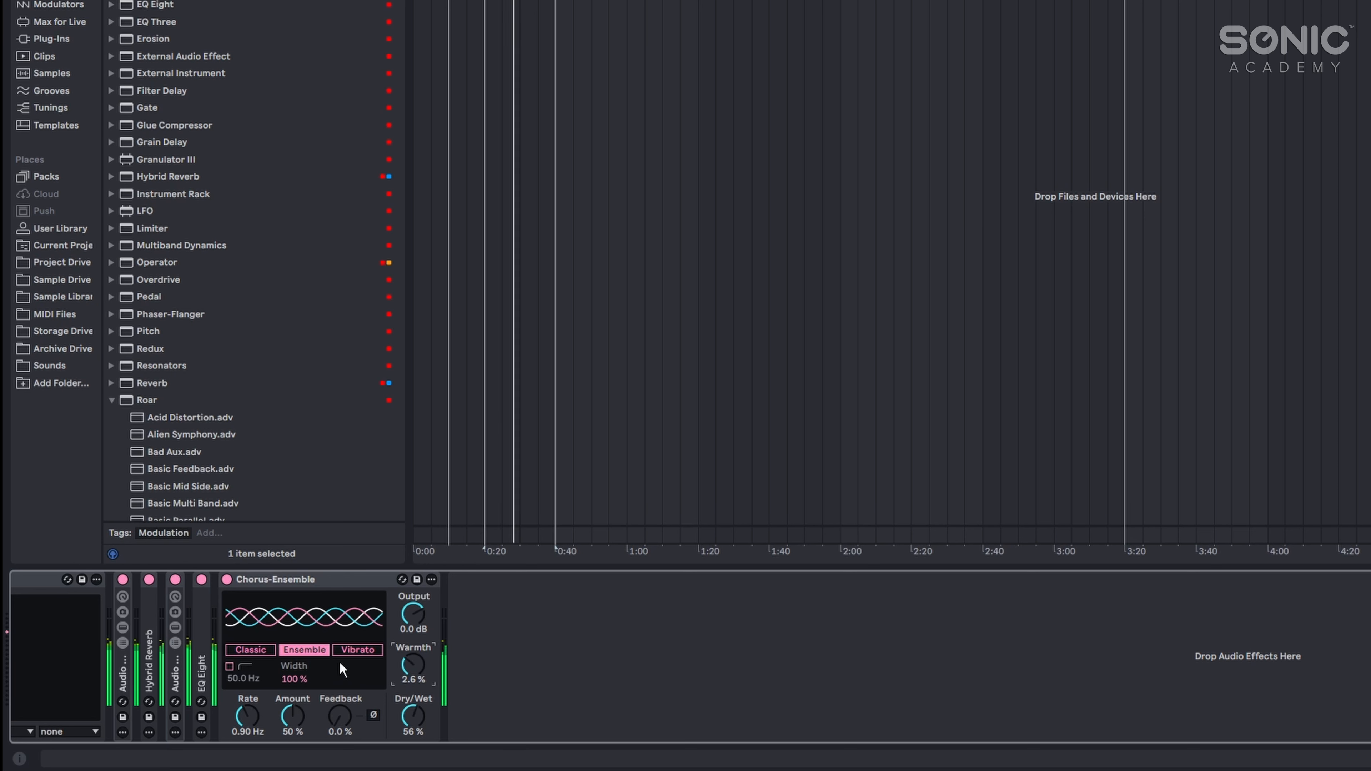
{"action": "left_click", "coordinate": [250, 650]}
{"action": "left_click", "coordinate": [309, 652]}
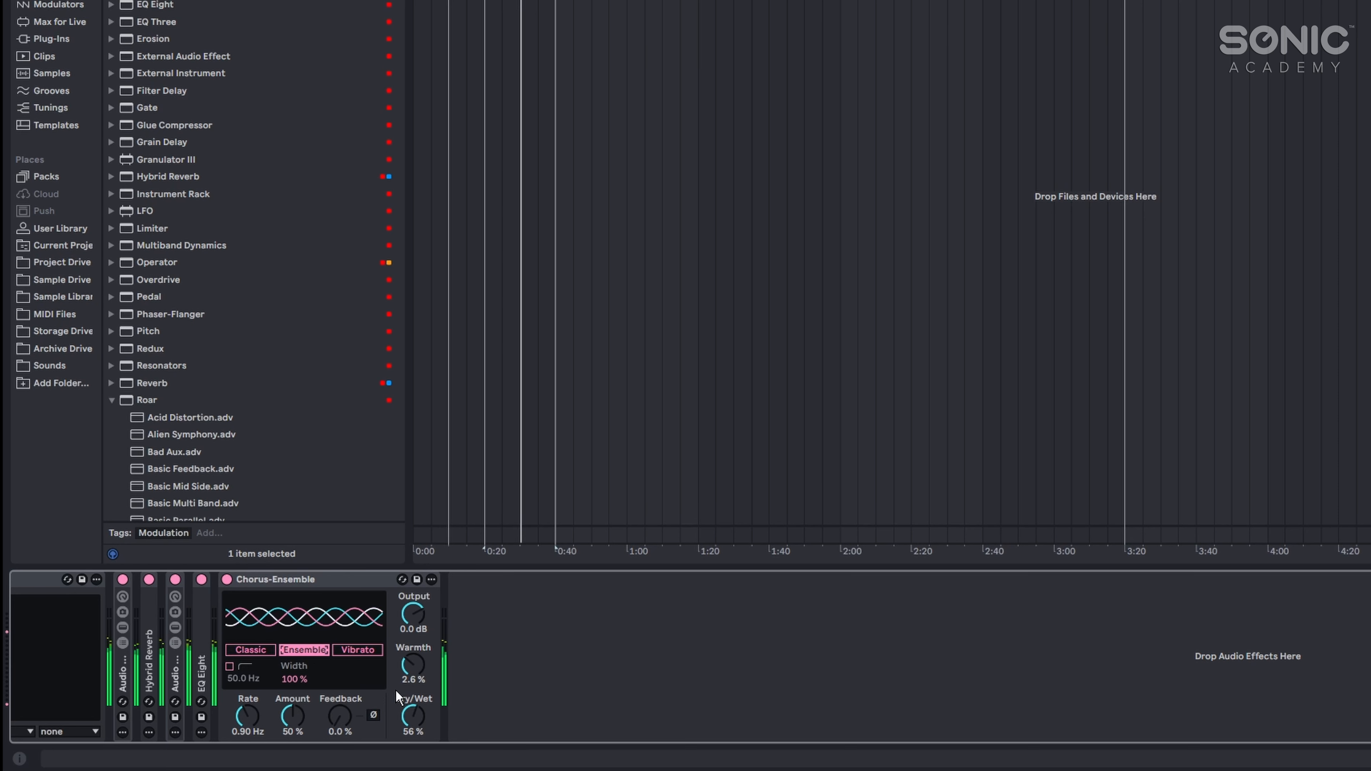
{"action": "left_click_drag", "start_coordinate": [411, 719], "coordinate": [412, 727]}
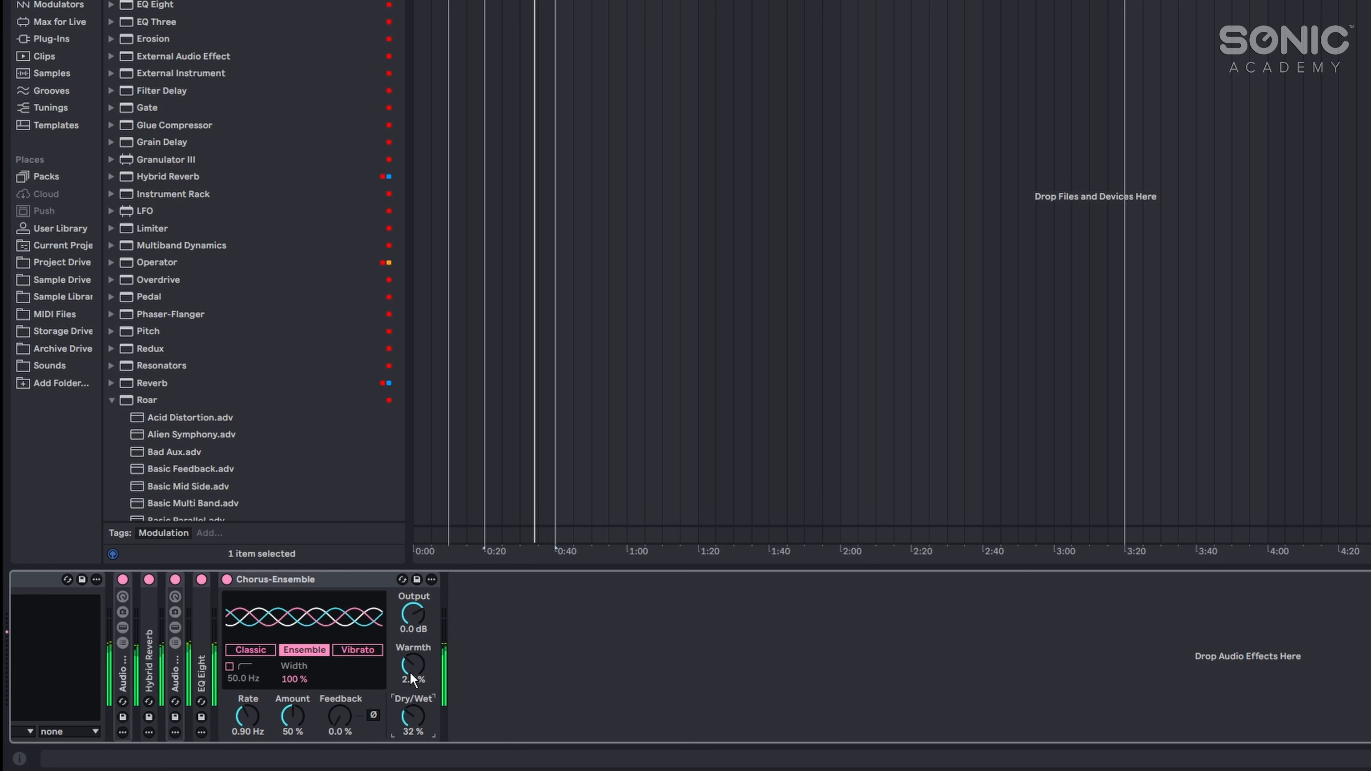
{"action": "left_click_drag", "start_coordinate": [413, 679], "coordinate": [421, 663]}
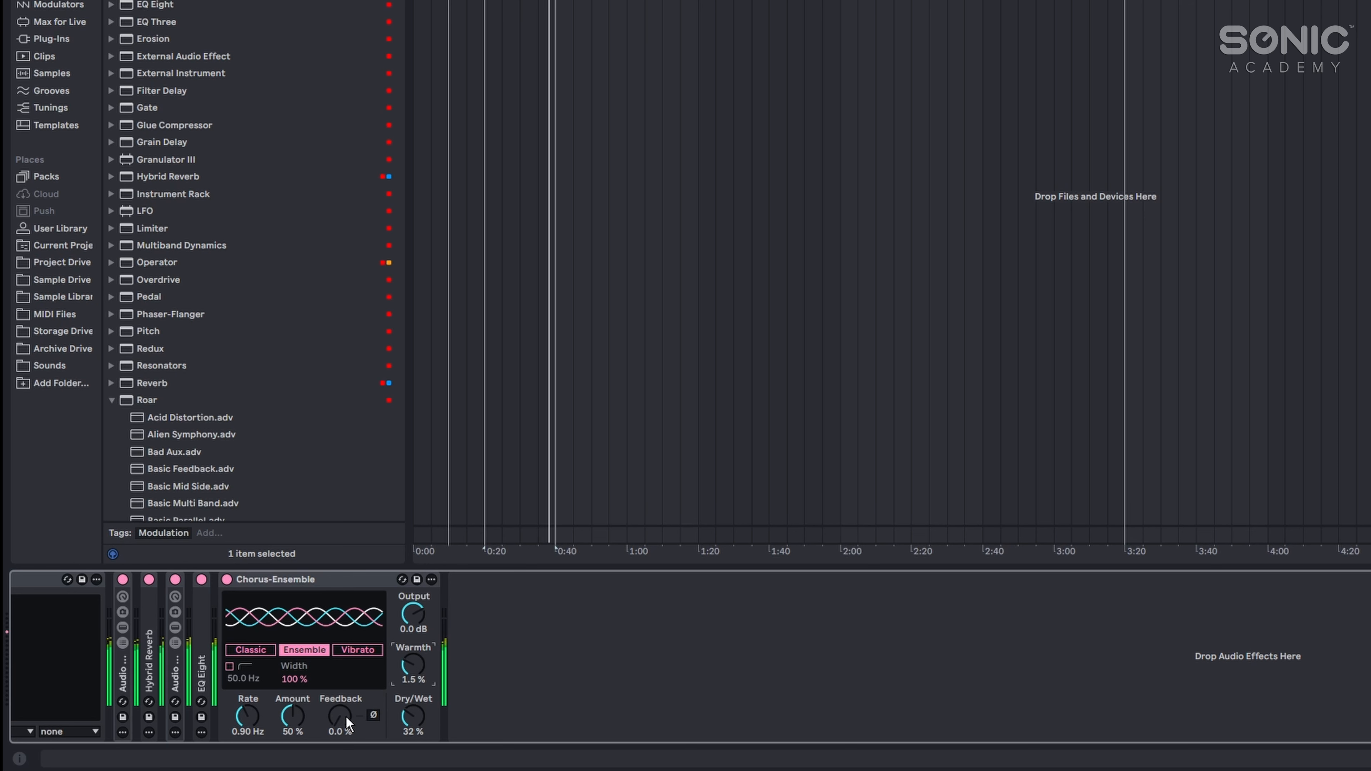
Step: Lower Chorus-Ensemble's Dry/Wet to 29% and add Auto Filter after it on the ANA 2 track
{"action": "left_click_drag", "start_coordinate": [412, 716], "coordinate": [412, 721]}
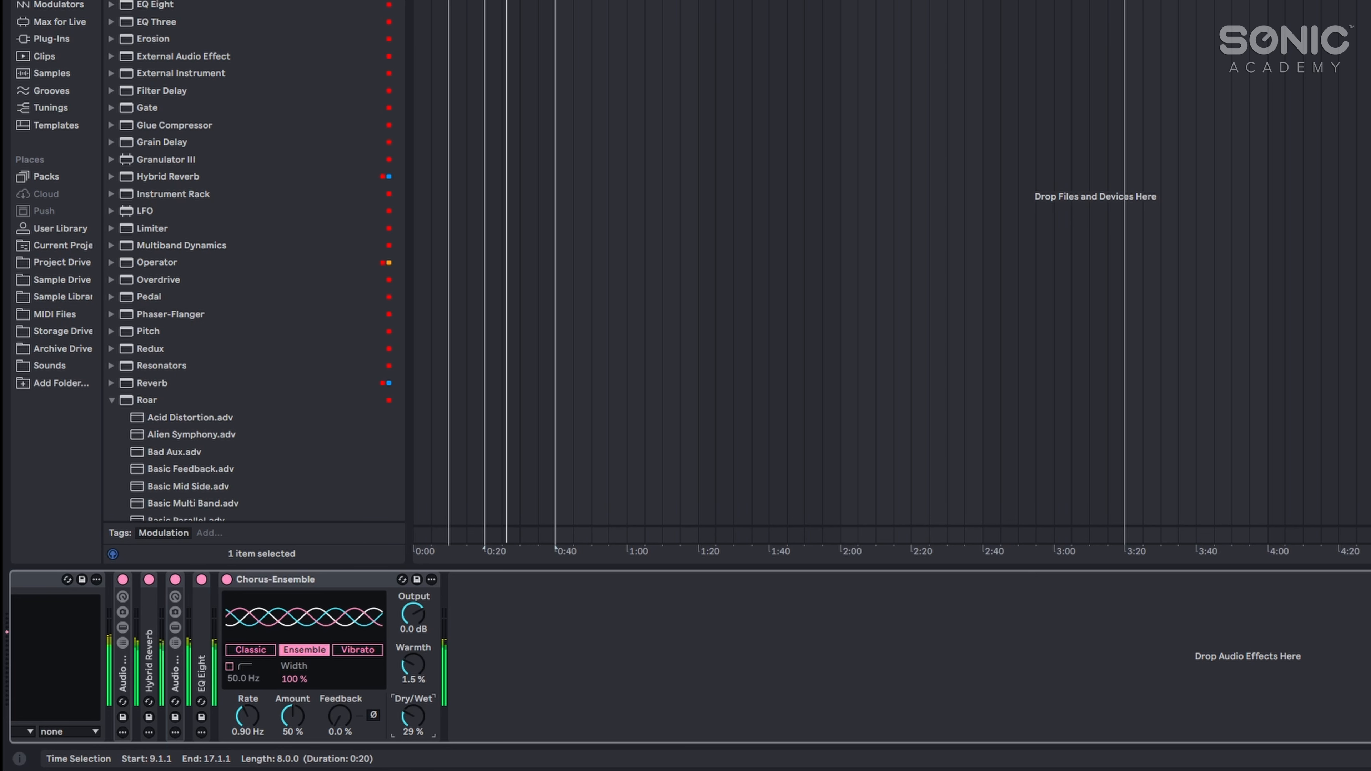
{"action": "key", "text": "super+f"}
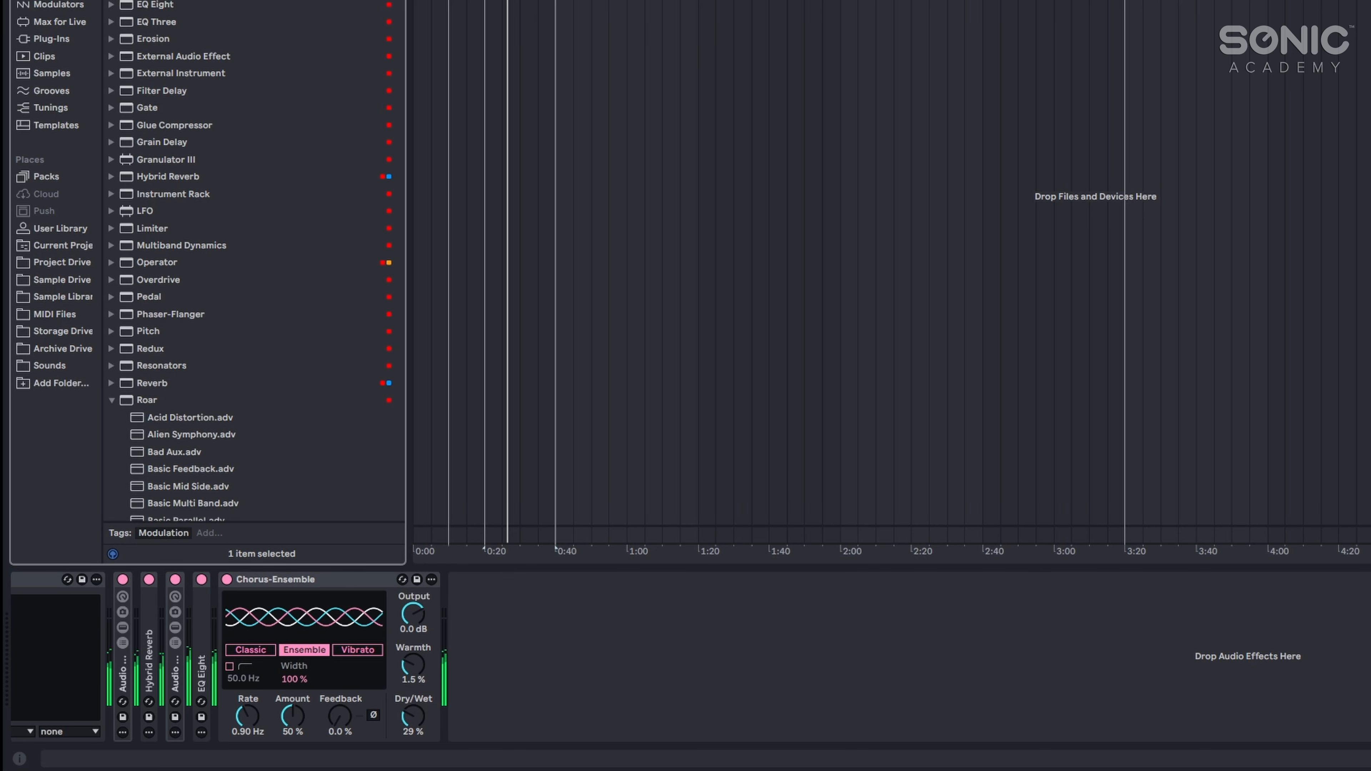
{"action": "type", "text": "auto"}
{"action": "left_click_drag", "start_coordinate": [157, 2], "coordinate": [563, 613]}
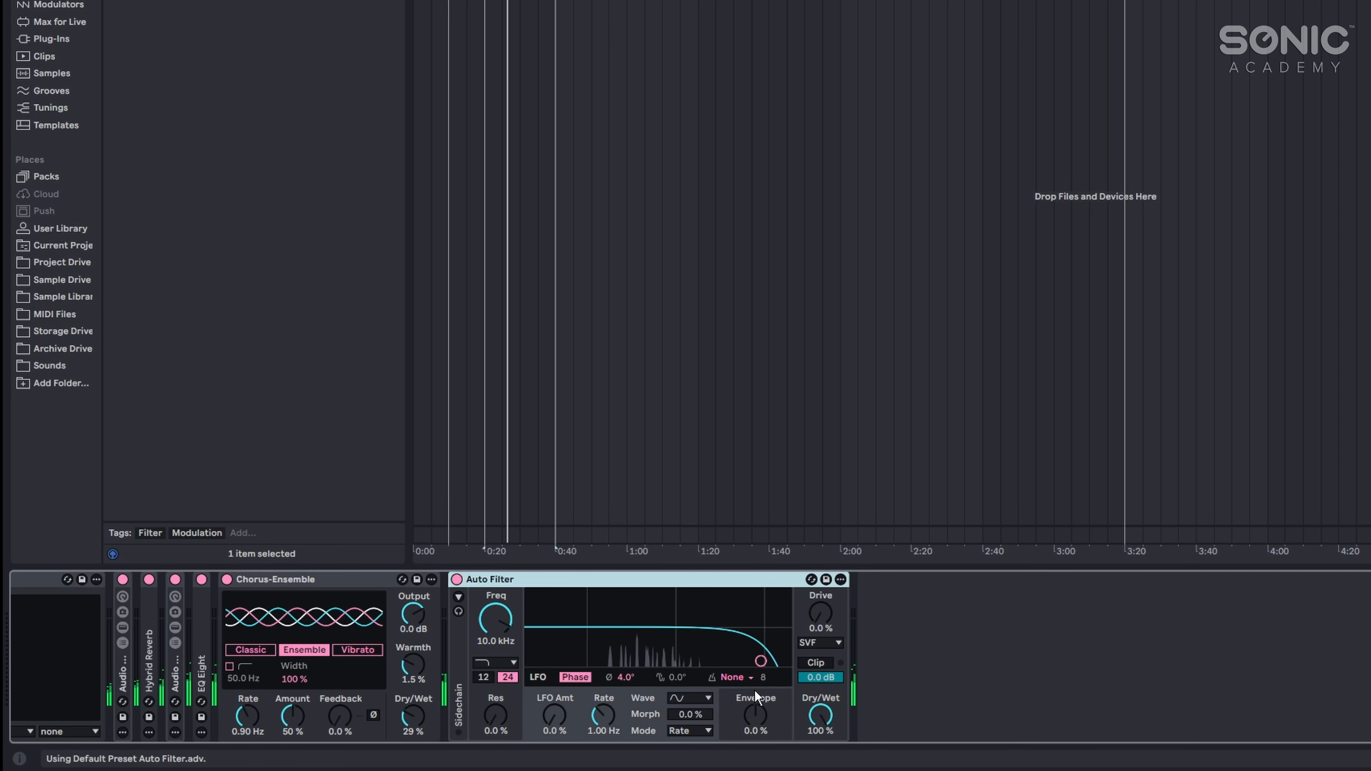
Step: Set Auto Filter's LFO to the Wander wave with a 40 Hz rate and 4.3% amount, auditioning during playback
{"action": "left_click", "coordinate": [698, 697]}
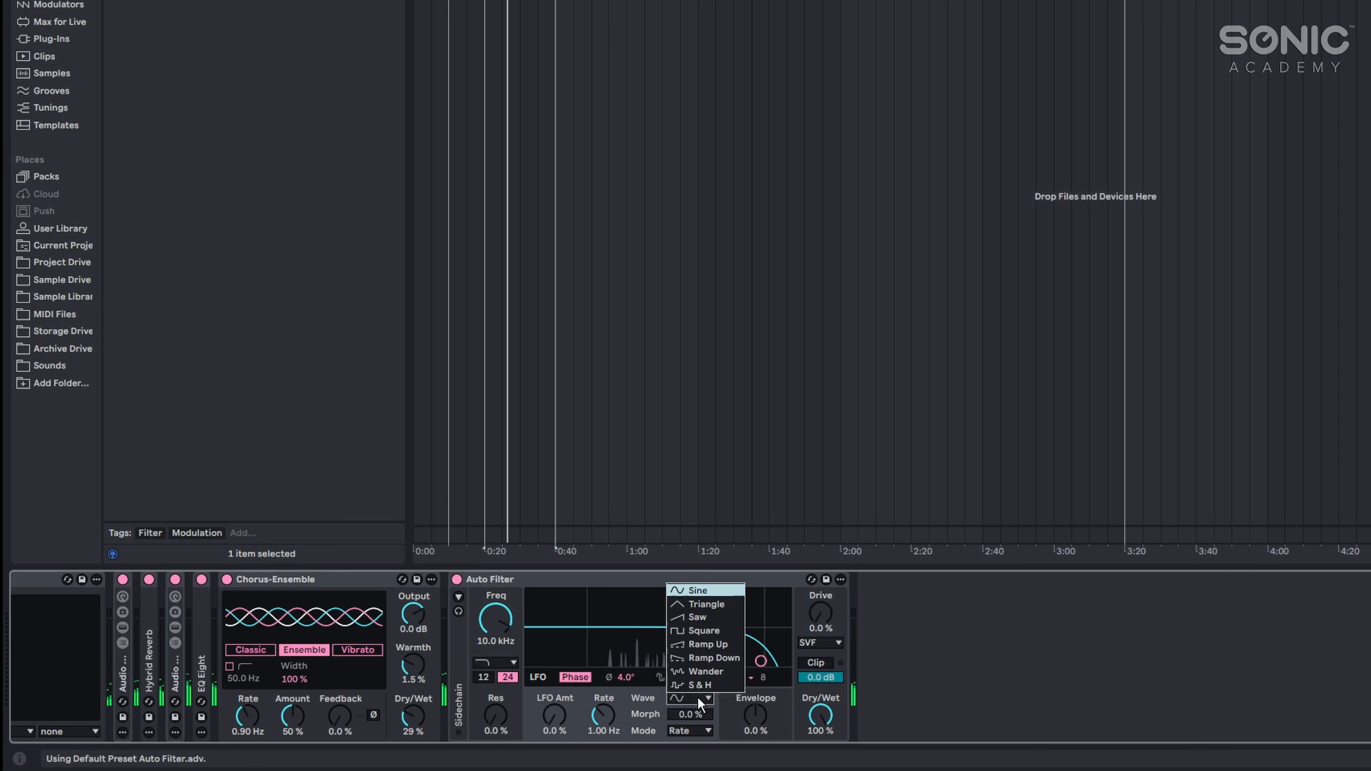
{"action": "left_click", "coordinate": [710, 675]}
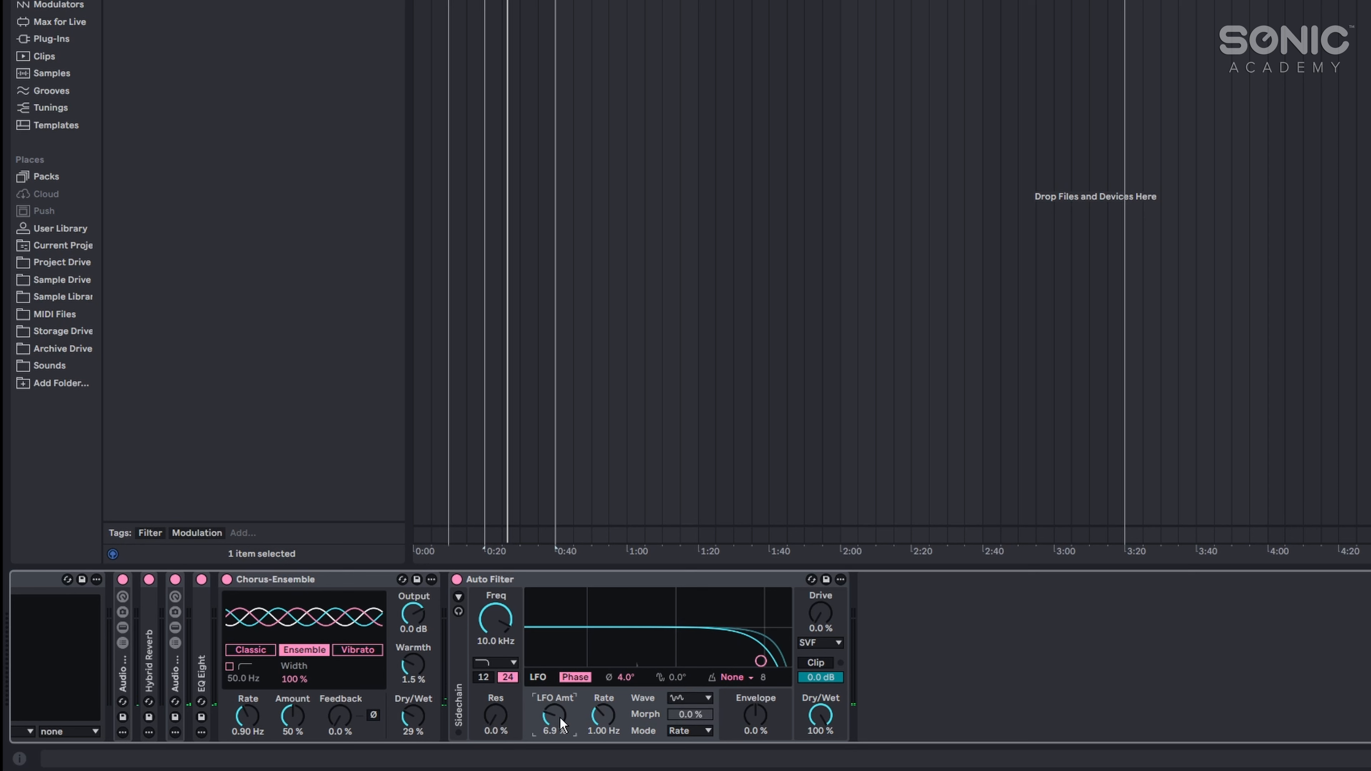
{"action": "left_click_drag", "start_coordinate": [559, 717], "coordinate": [559, 709]}
{"action": "key", "text": "space"}
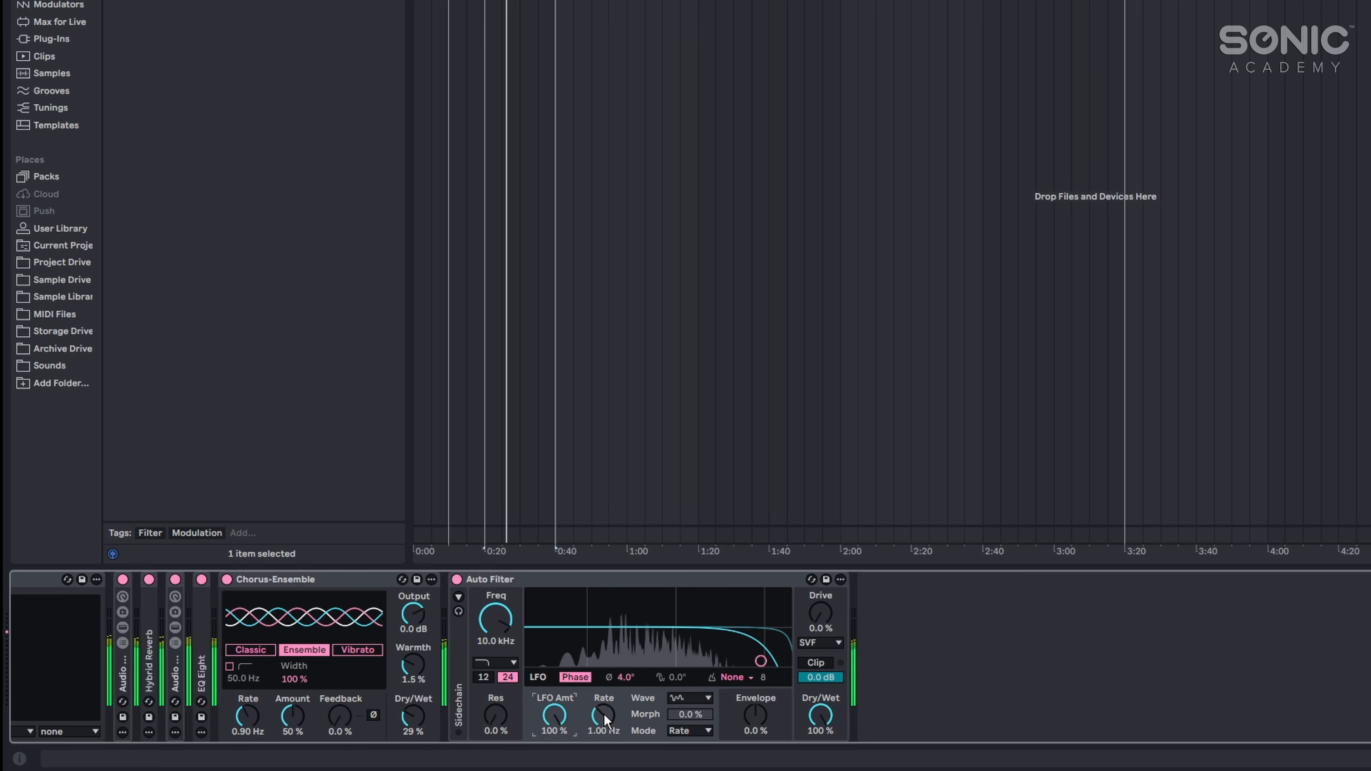
{"action": "left_click_drag", "start_coordinate": [605, 713], "coordinate": [604, 607]}
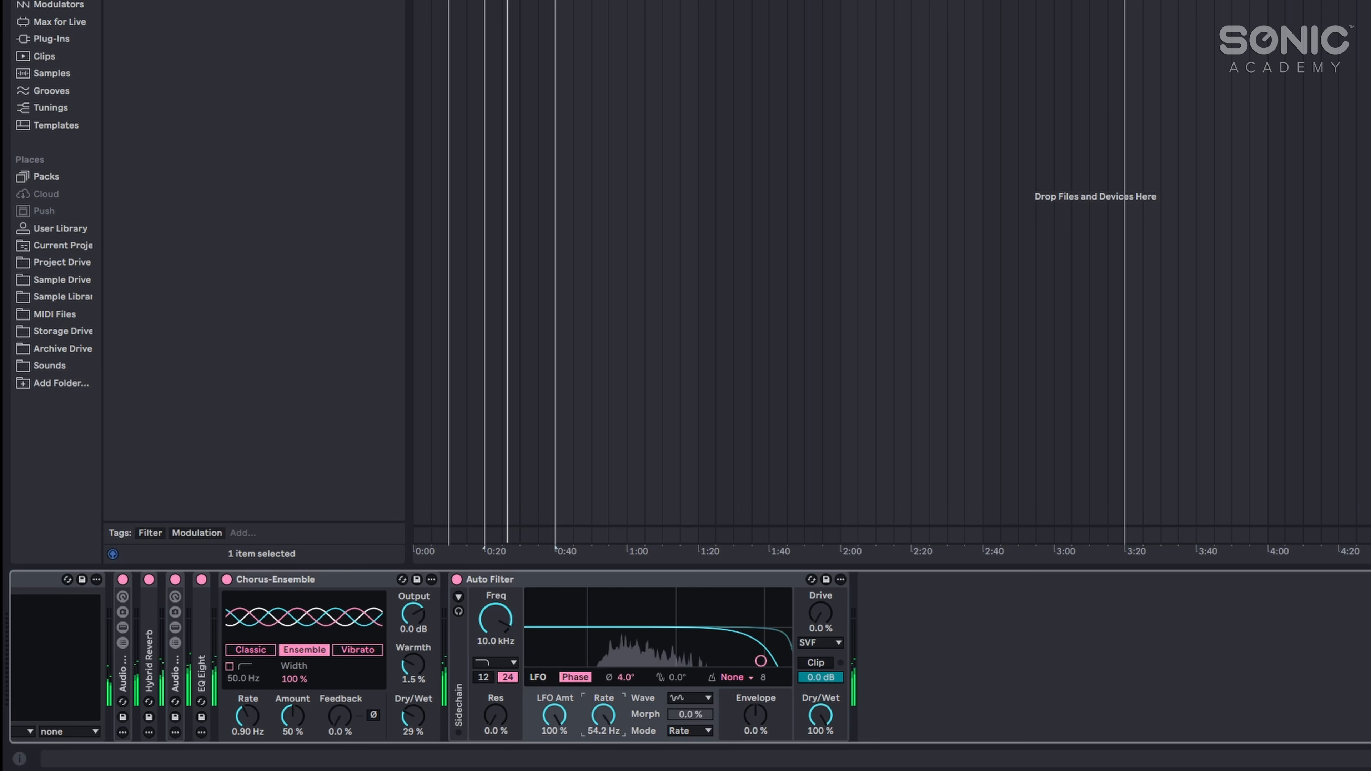
{"action": "left_click_drag", "start_coordinate": [604, 715], "coordinate": [559, 737]}
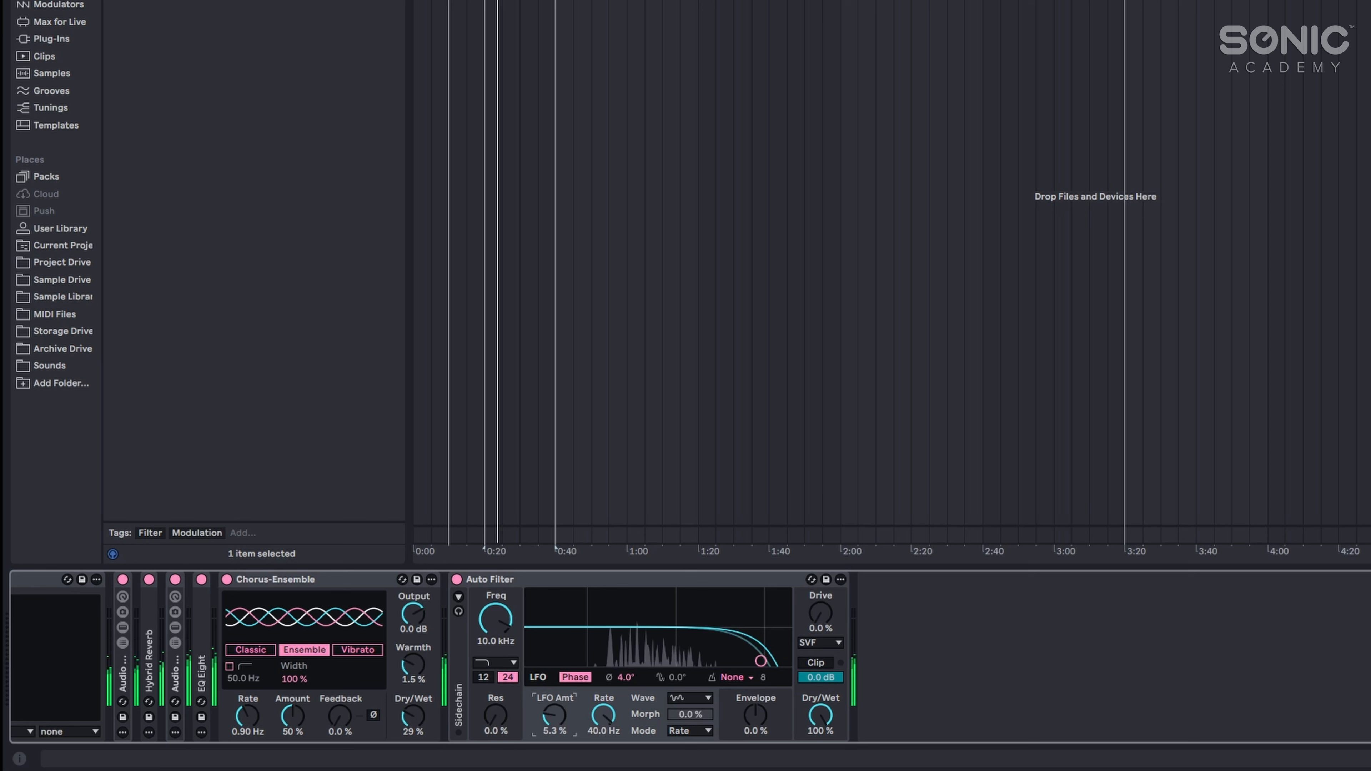
{"action": "left_click_drag", "start_coordinate": [555, 718], "coordinate": [555, 716]}
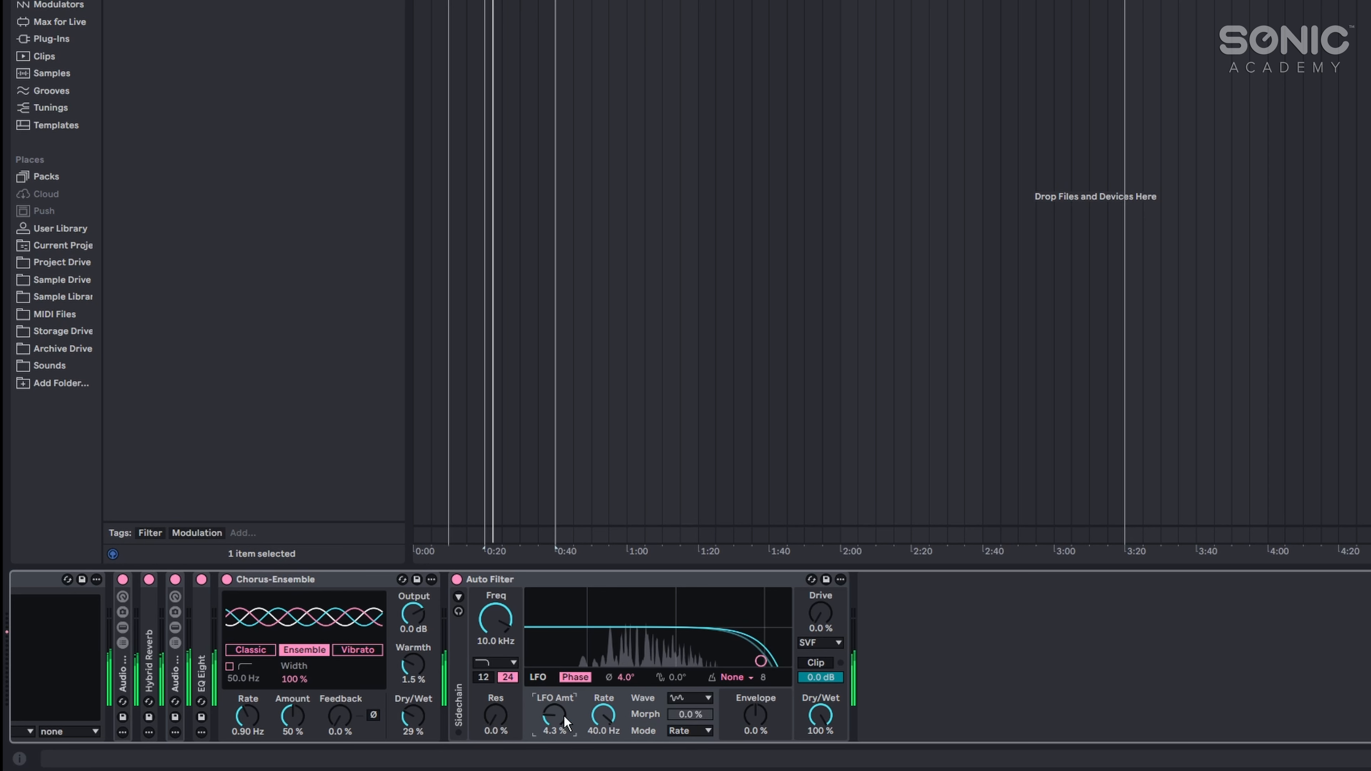
Step: Fine-tune Auto Filter to a 7.53 kHz frequency, 17% resonance, 0.9% LFO amount, 16 Hz LFO rate and 3.2% Drive
{"action": "left_click_drag", "start_coordinate": [820, 613], "coordinate": [820, 609]}
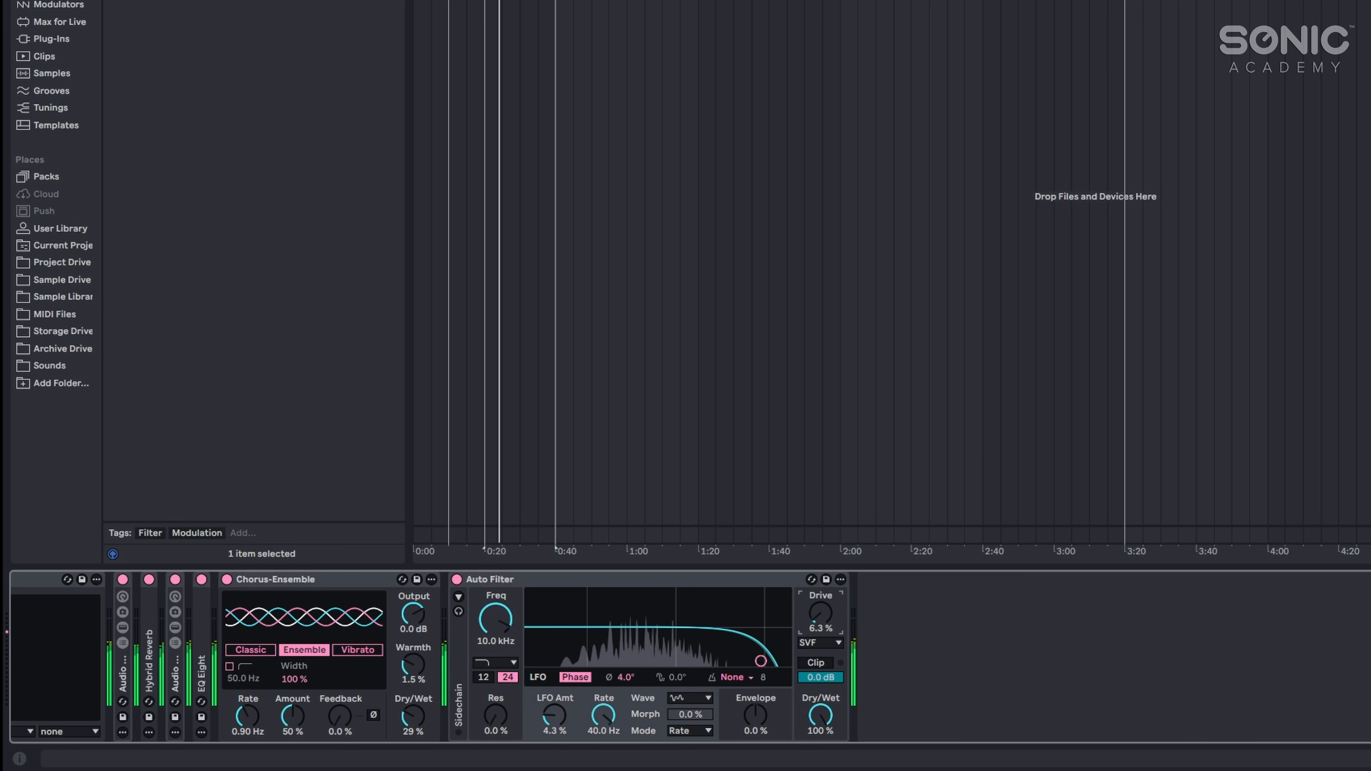
{"action": "left_click_drag", "start_coordinate": [489, 638], "coordinate": [488, 637]}
{"action": "left_click_drag", "start_coordinate": [558, 711], "coordinate": [606, 720]}
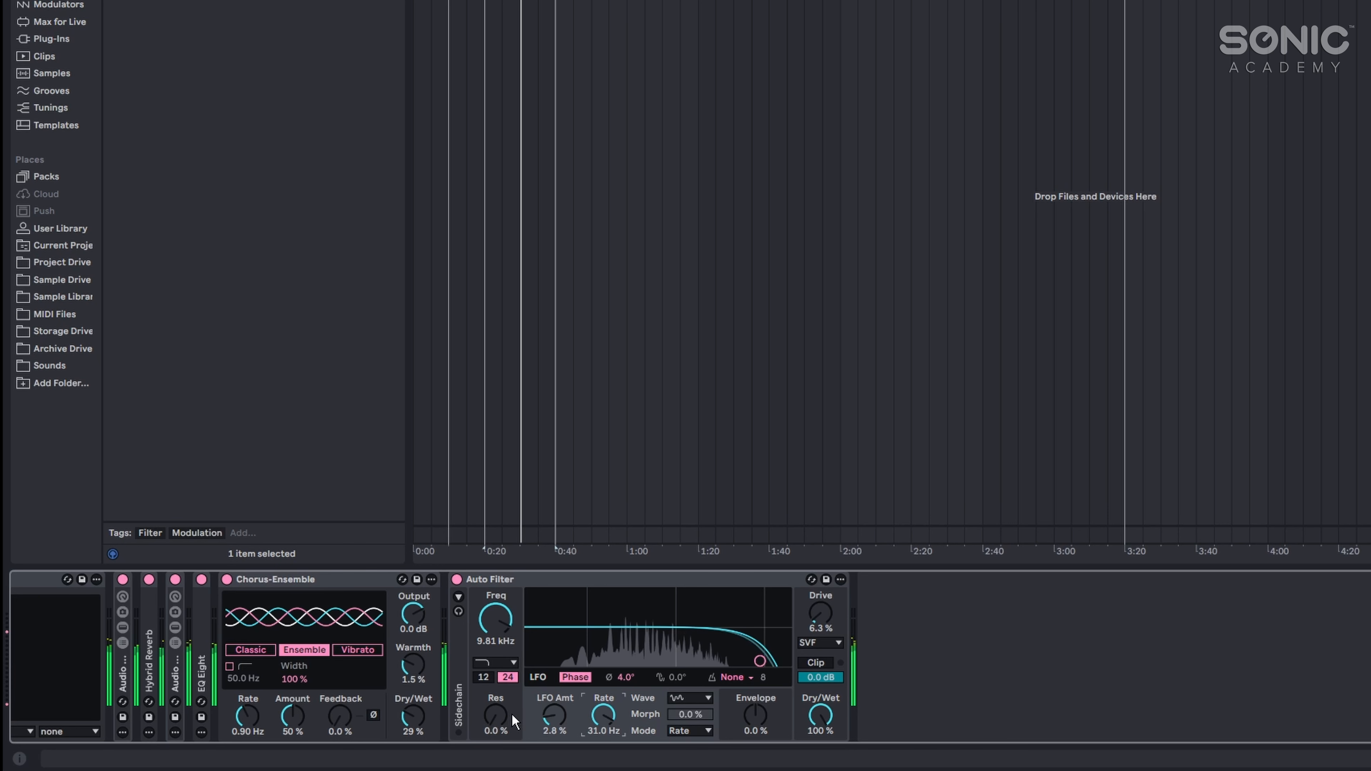
{"action": "left_click_drag", "start_coordinate": [495, 716], "coordinate": [556, 719]}
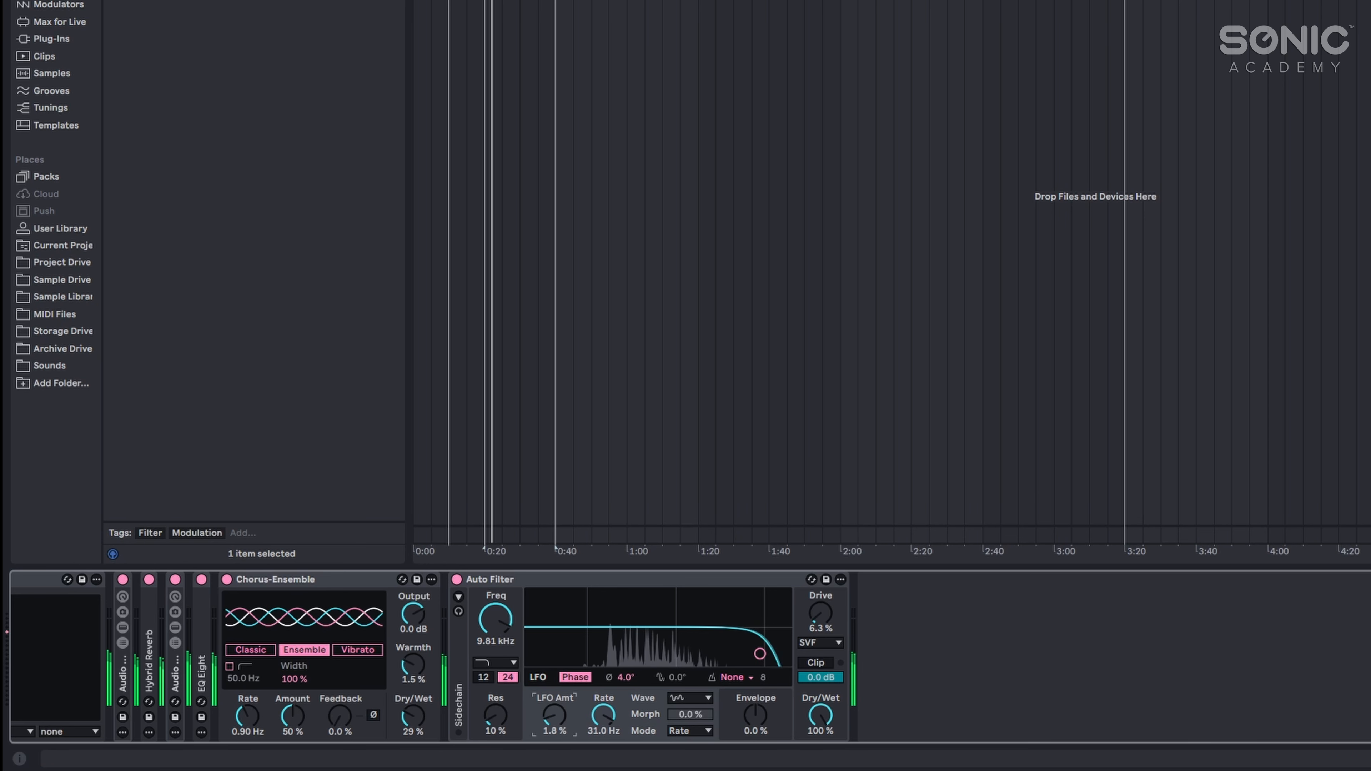
{"action": "left_click_drag", "start_coordinate": [555, 716], "coordinate": [555, 721]}
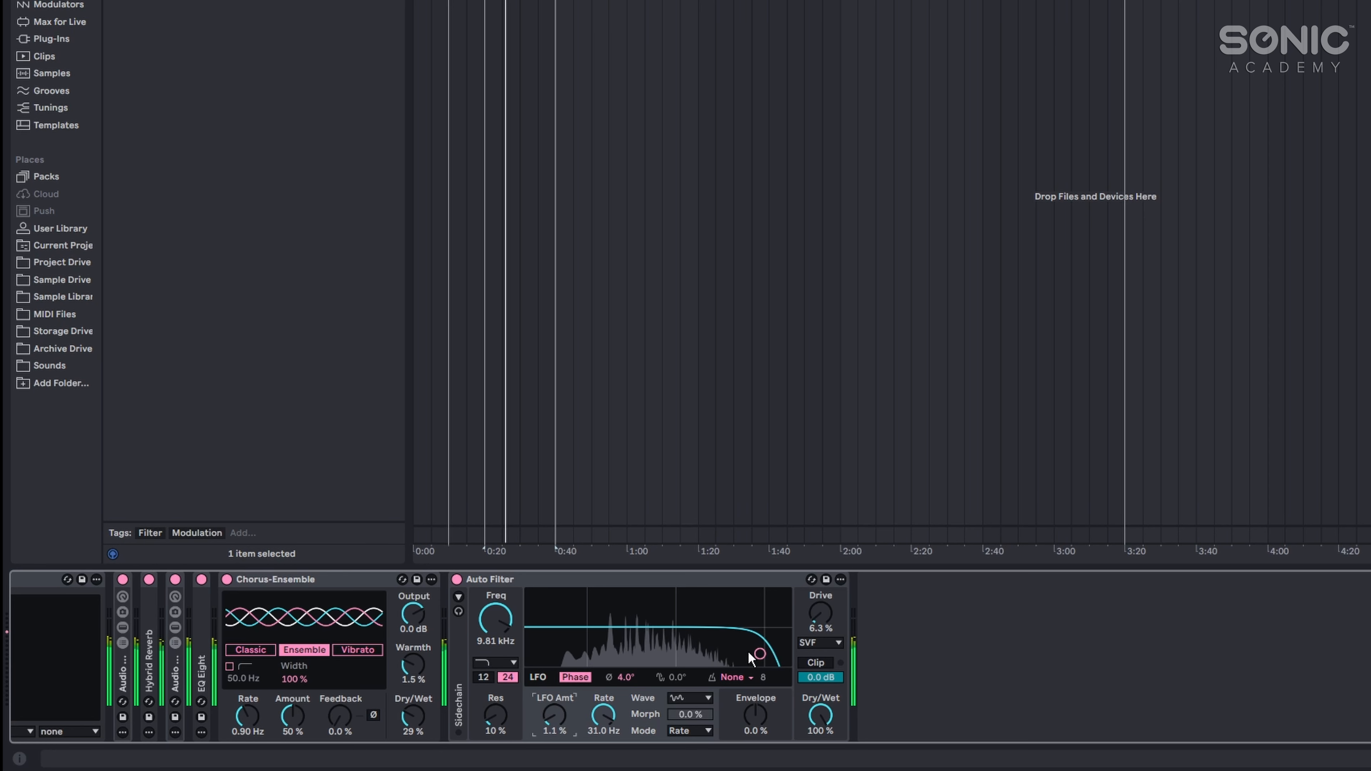
{"action": "left_click_drag", "start_coordinate": [760, 654], "coordinate": [729, 647]}
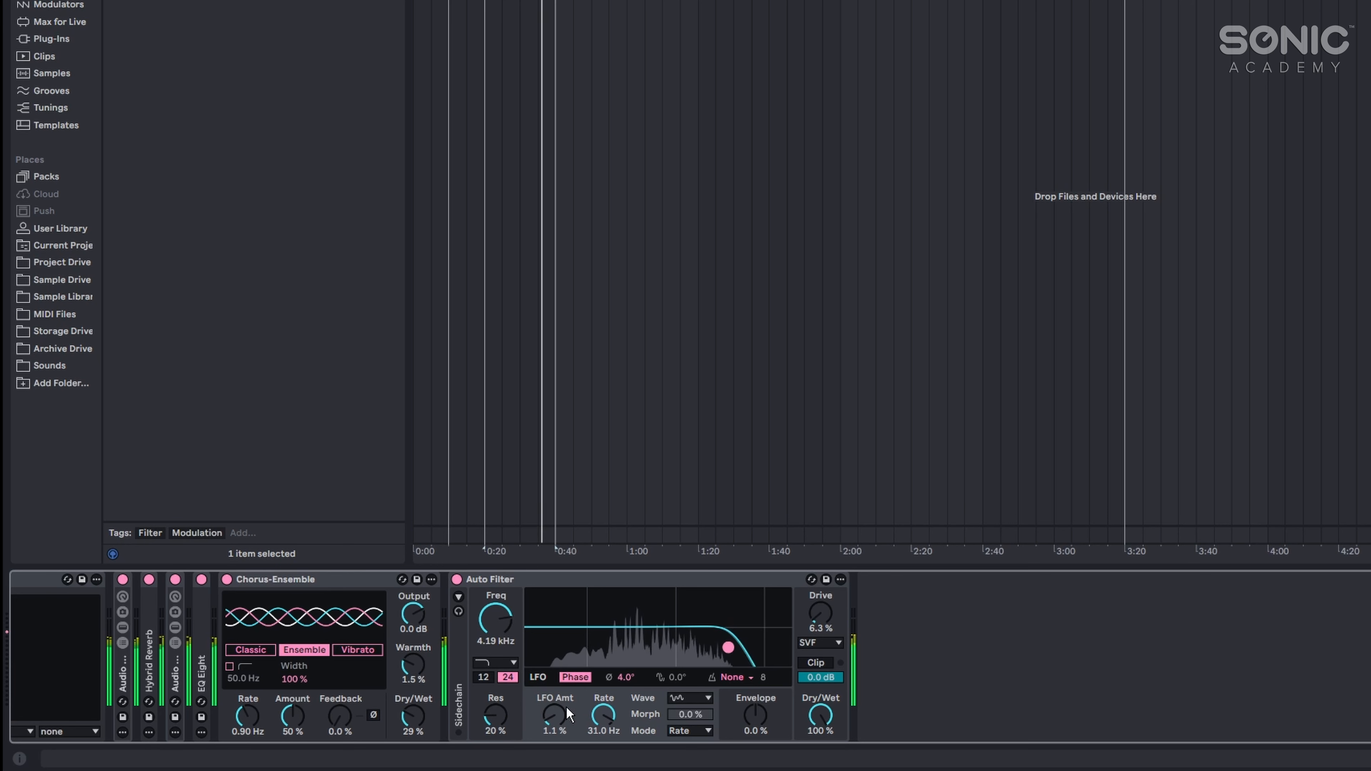
{"action": "left_click_drag", "start_coordinate": [565, 711], "coordinate": [611, 734]}
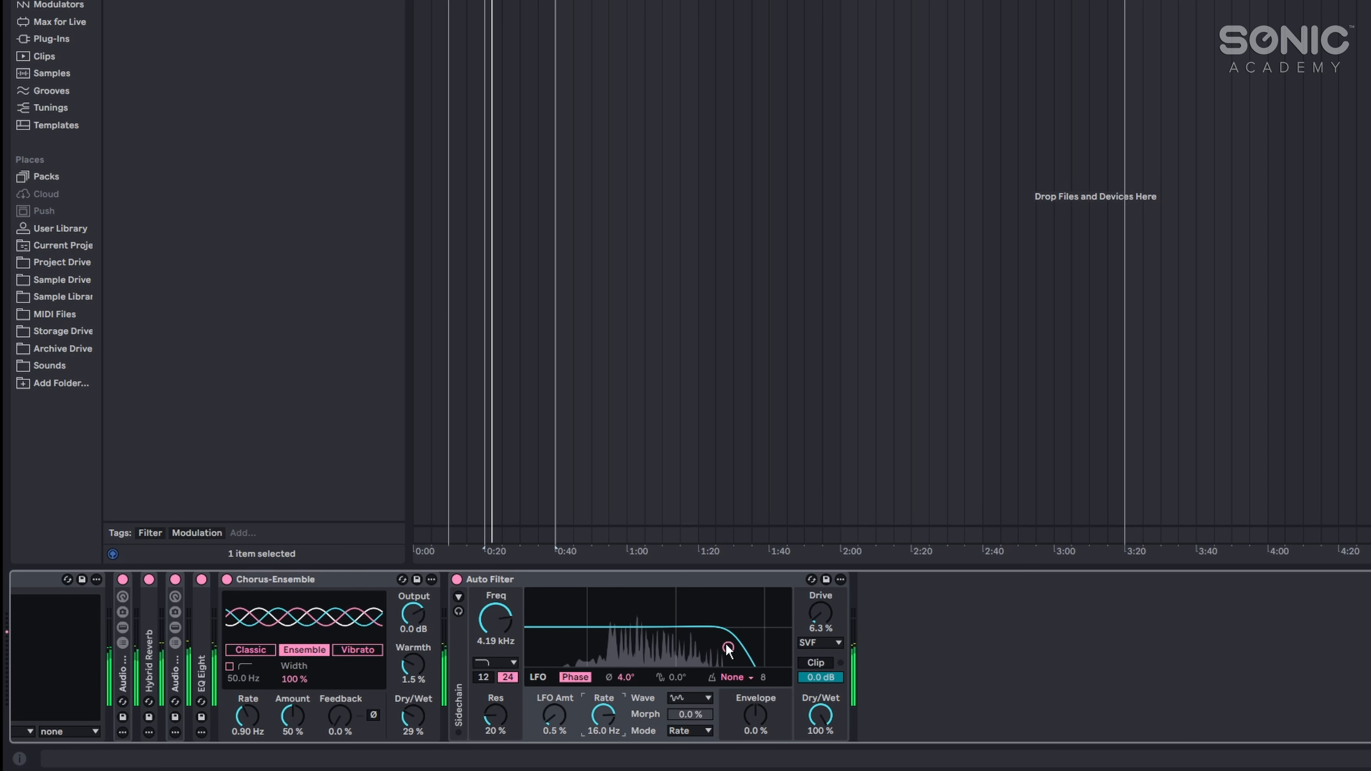
{"action": "left_click_drag", "start_coordinate": [728, 648], "coordinate": [749, 647]}
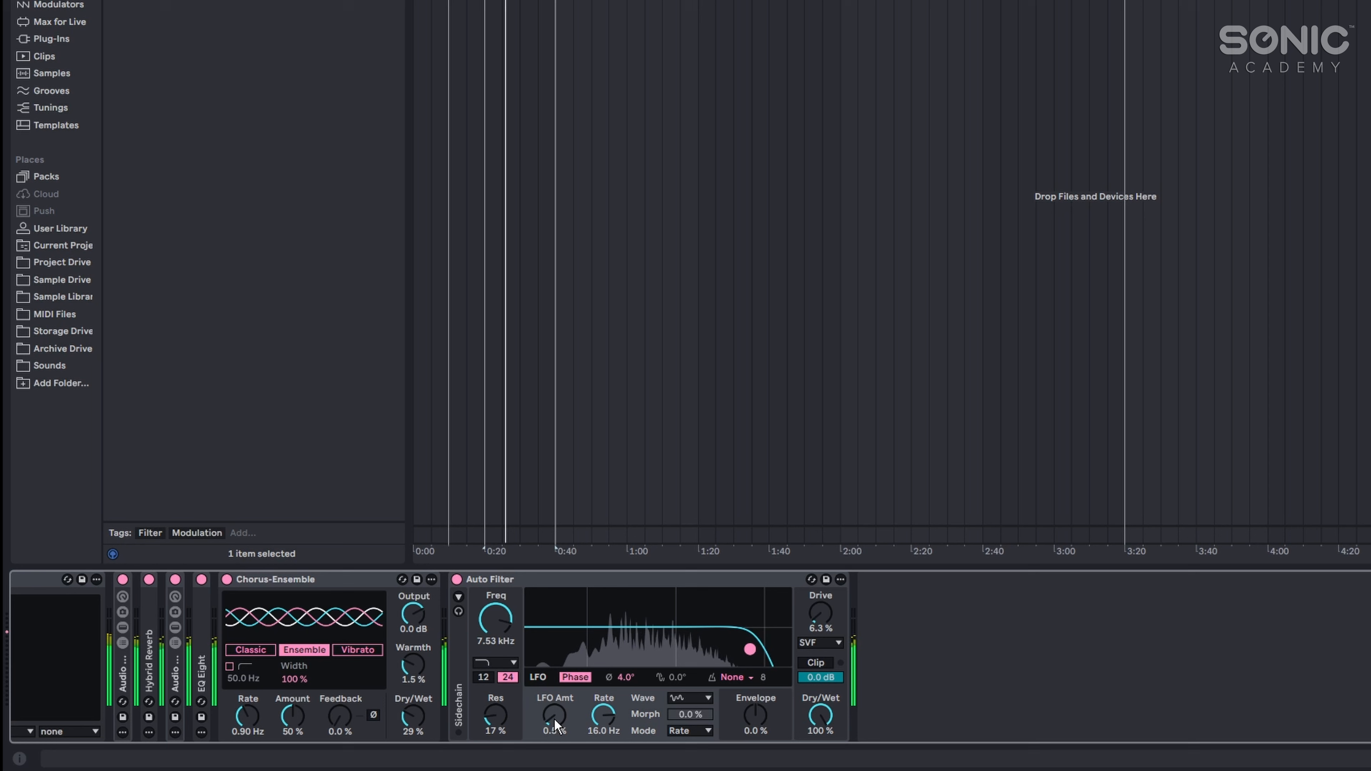
{"action": "left_click_drag", "start_coordinate": [555, 721], "coordinate": [555, 720]}
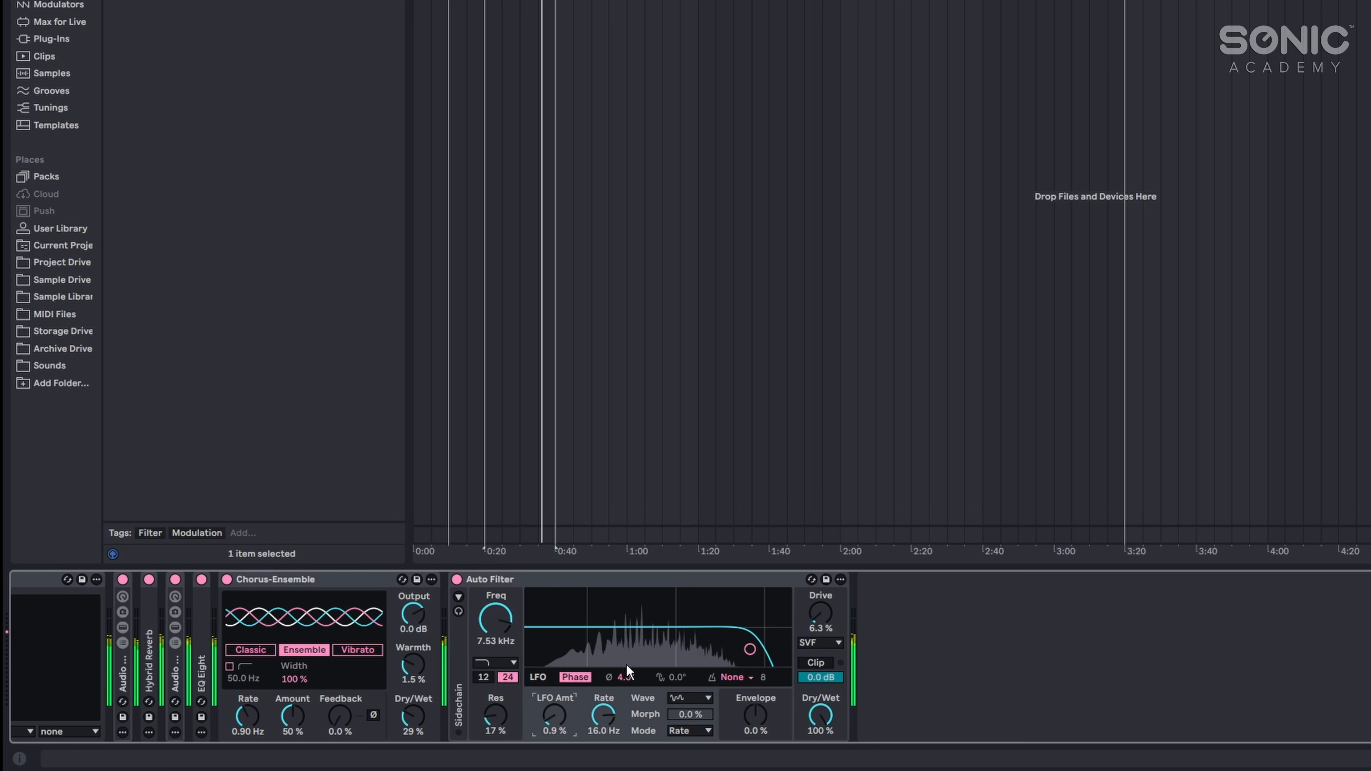
{"action": "left_click_drag", "start_coordinate": [822, 615], "coordinate": [823, 622]}
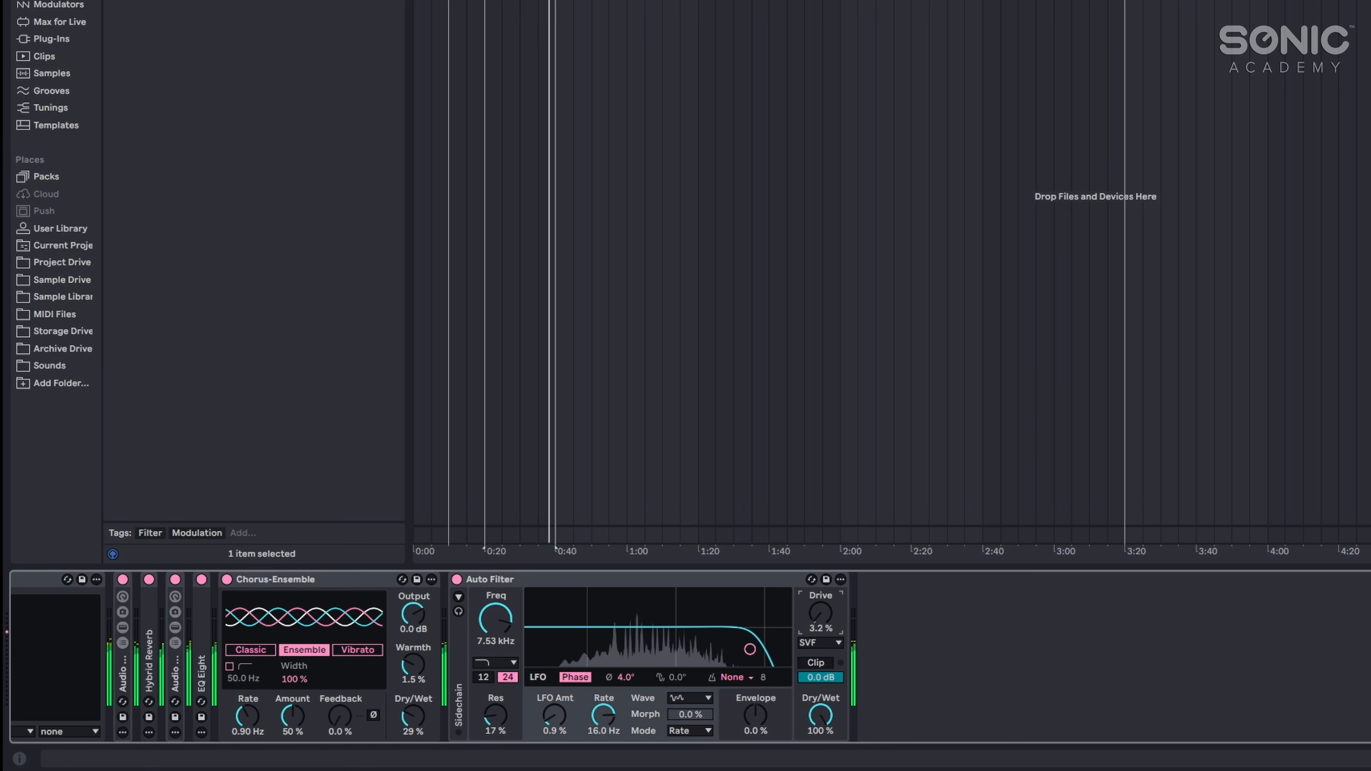